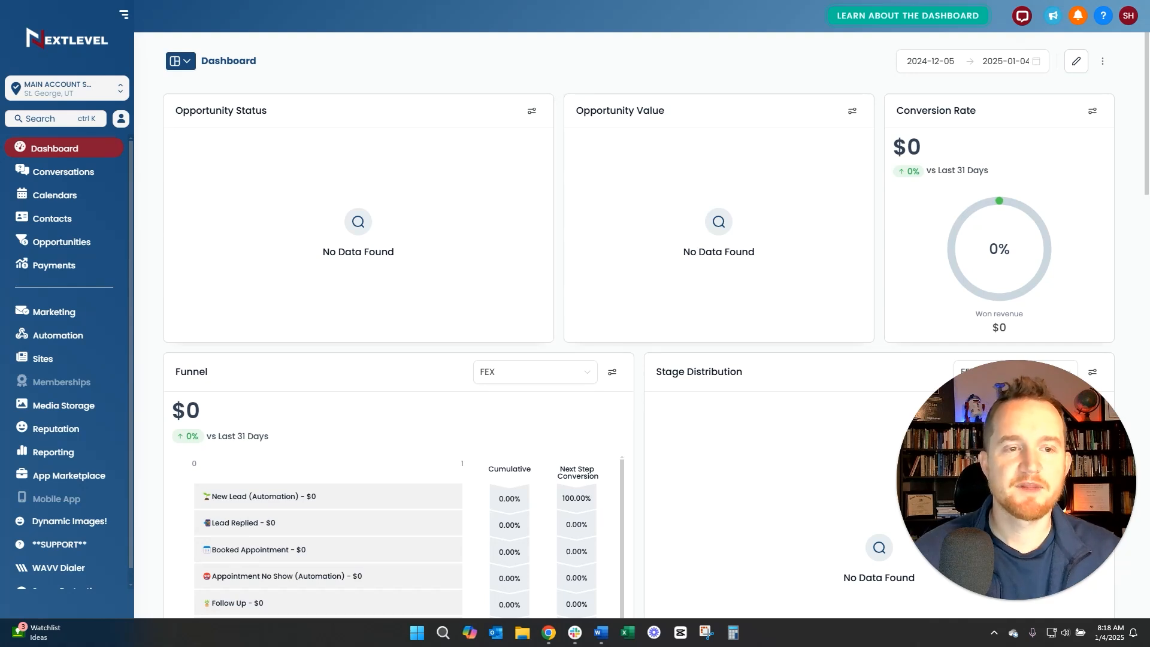
# - Open the calendars view and filter the weekly schedule to the Insurance Consultation calendar
pyautogui.click(73, 199)
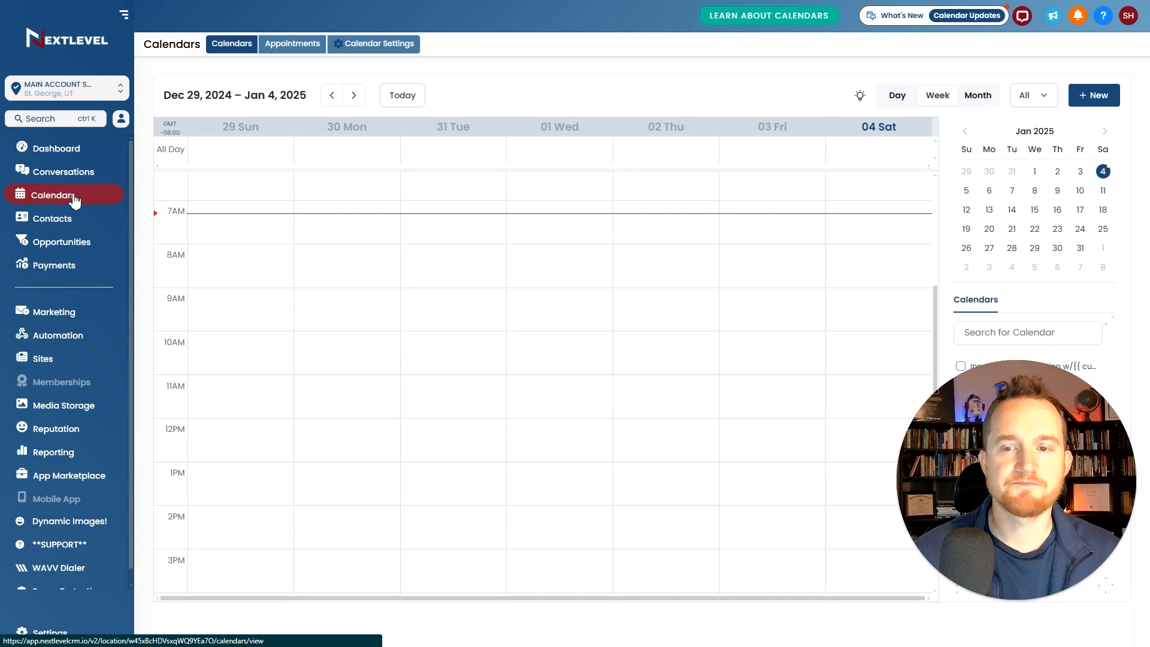
pyautogui.moveTo(1045, 460); pyautogui.dragTo(846, 460)
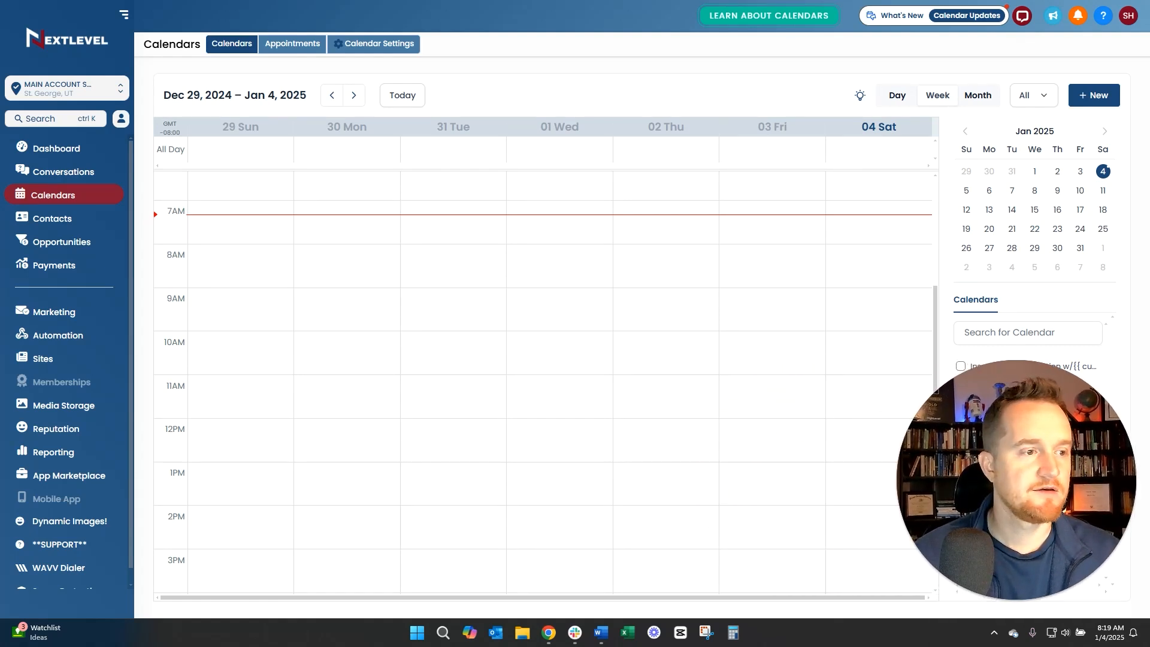
pyautogui.scroll(-3, 424, 306)
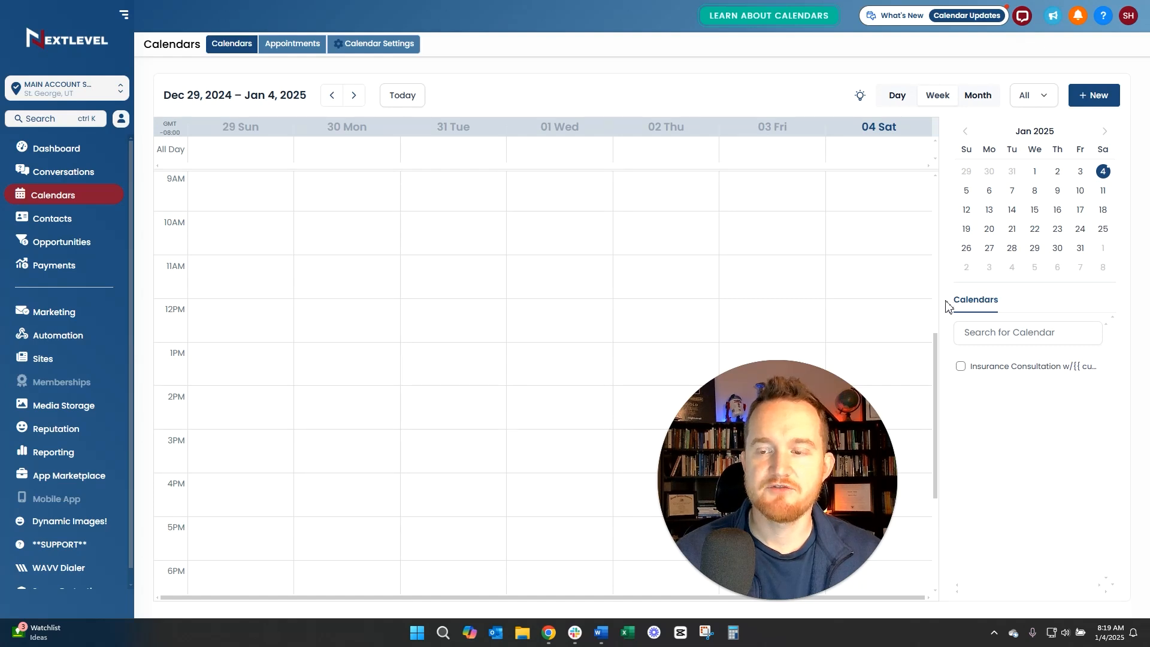
pyautogui.click(961, 371)
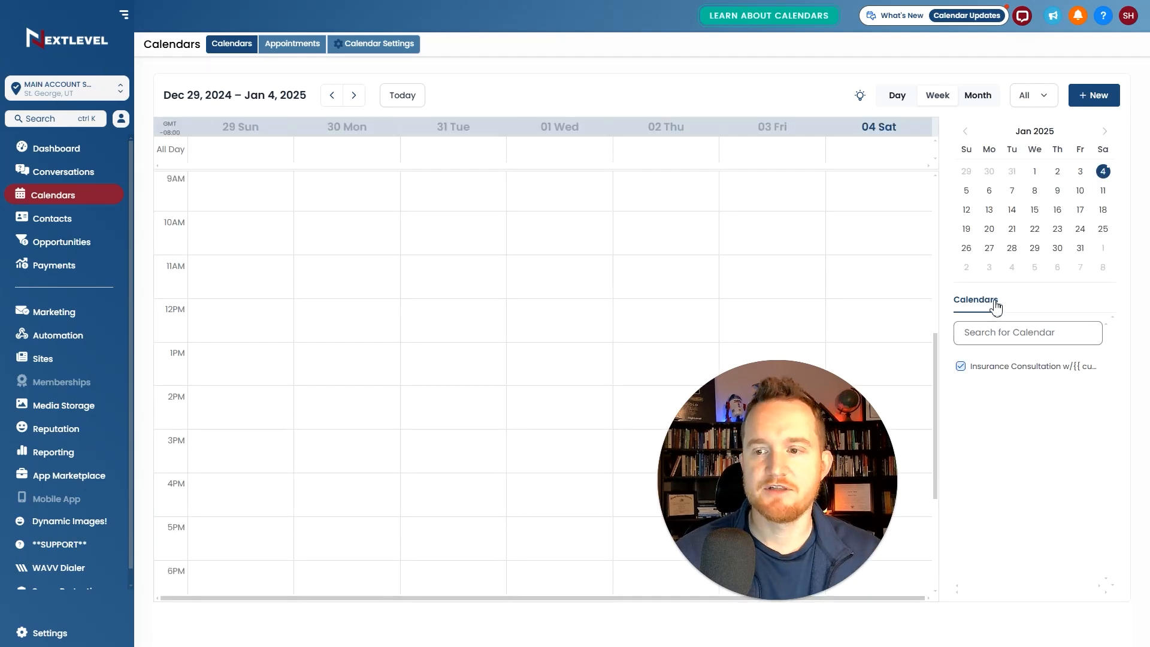
pyautogui.click(962, 371)
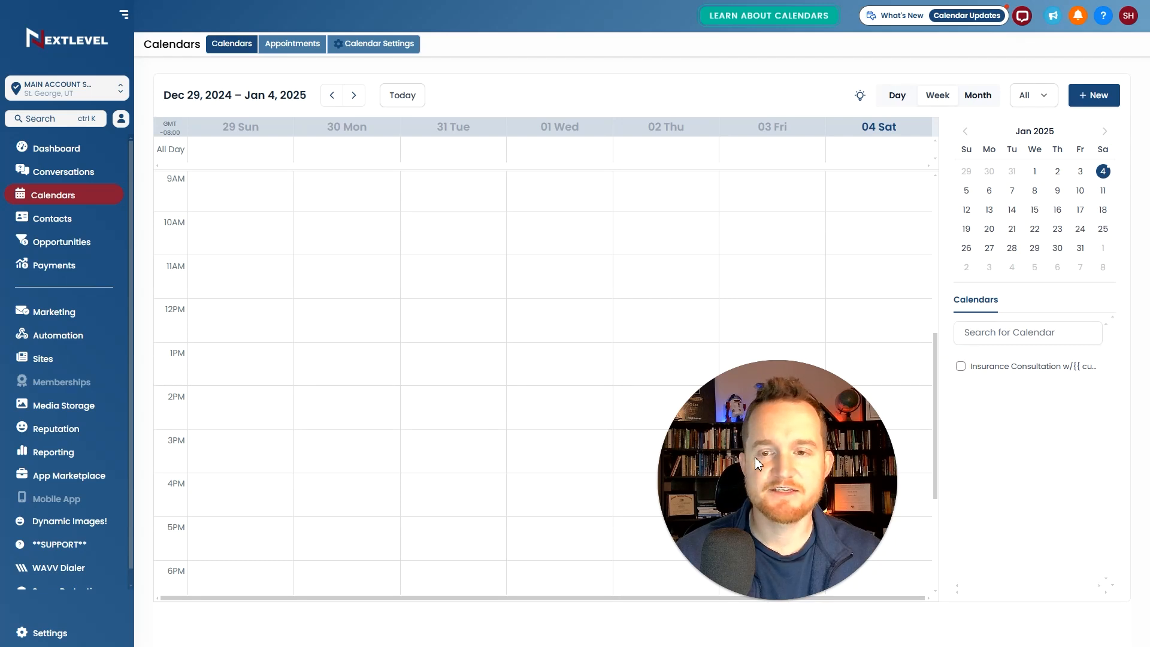
pyautogui.click(961, 369)
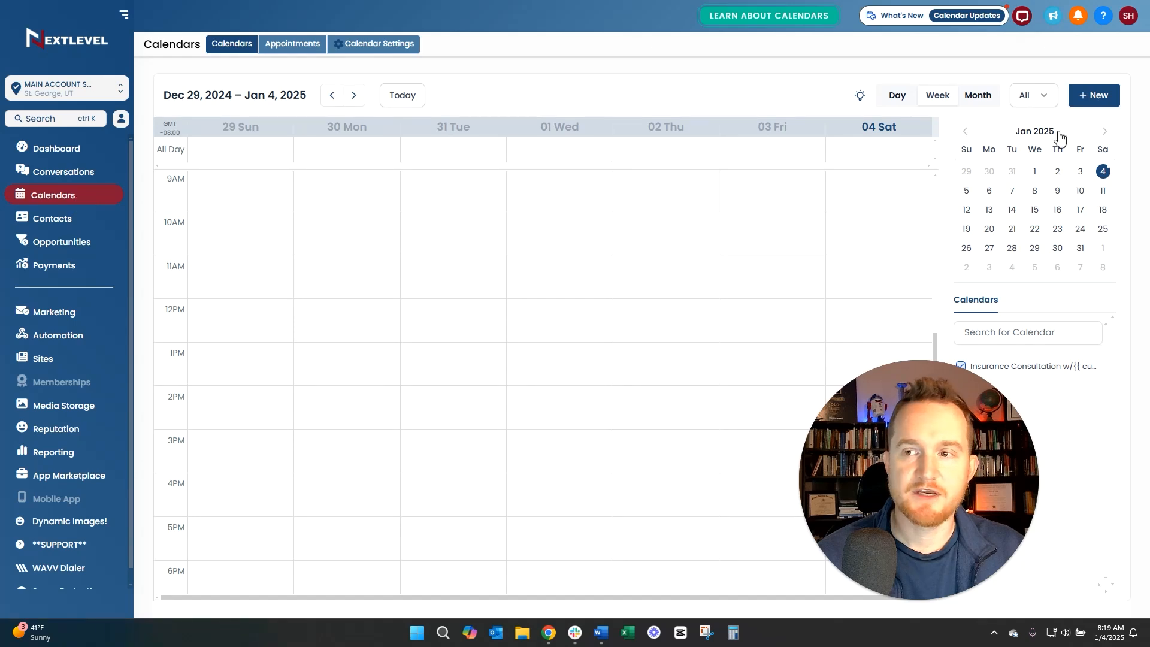
# - Start a new appointment booking, try out an "Insurance Co" title and bring up the contact search
pyautogui.click(1090, 95)
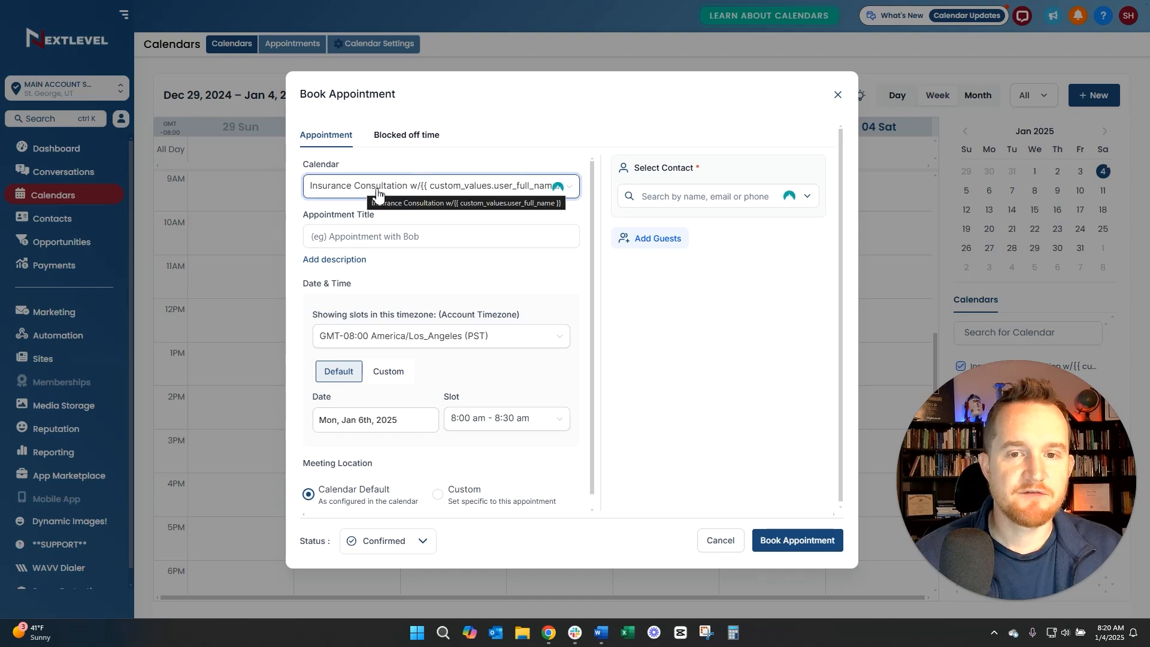
pyautogui.click(402, 239)
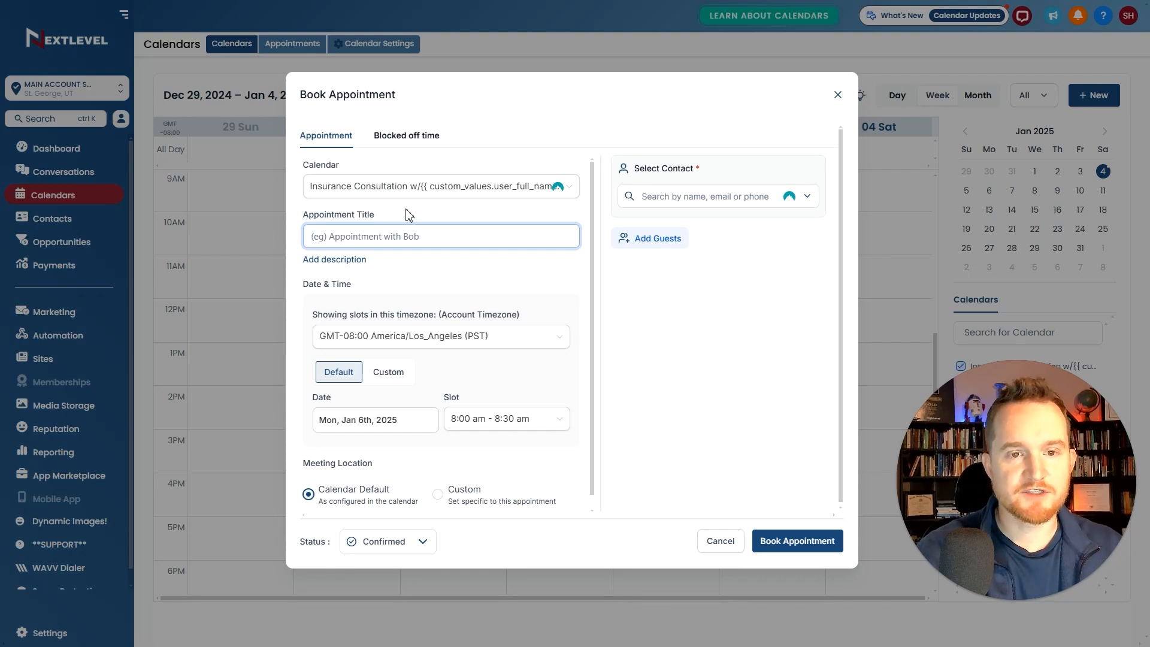
pyautogui.write('Insurance Colsti')
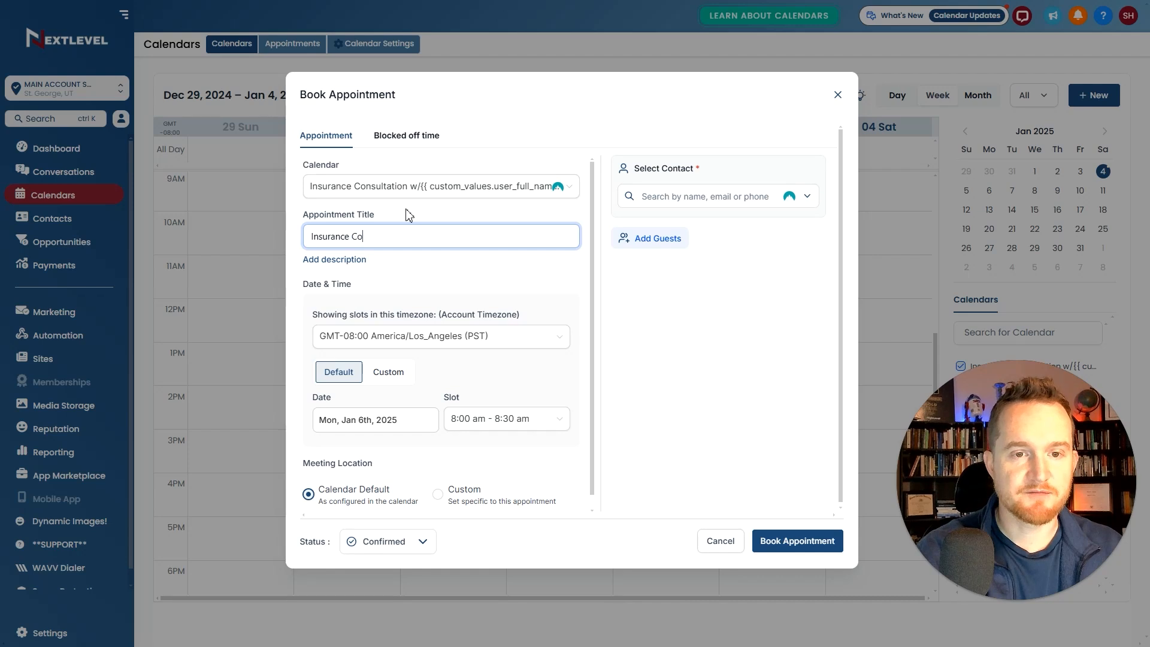
pyautogui.press('BackSpace')
pyautogui.press('BackSpace')
pyautogui.press('BackSpace')
pyautogui.press('BackSpace')
pyautogui.press('BackSpace')
pyautogui.press('BackSpace')
pyautogui.press('BackSpace')
pyautogui.press('BackSpace')
pyautogui.press('BackSpace')
pyautogui.press('BackSpace')
pyautogui.press('BackSpace')
pyautogui.press('BackSpace')
pyautogui.press('BackSpace')
pyautogui.press('BackSpace')
pyautogui.press('BackSpace')
pyautogui.press('BackSpace')
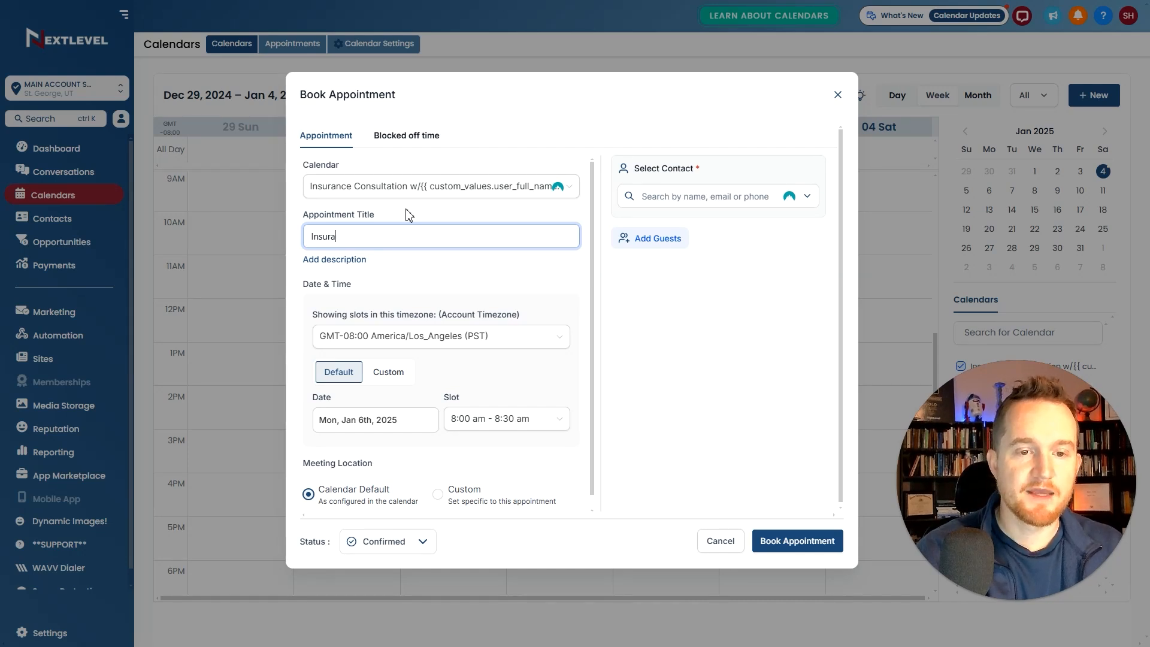
pyautogui.click(418, 275)
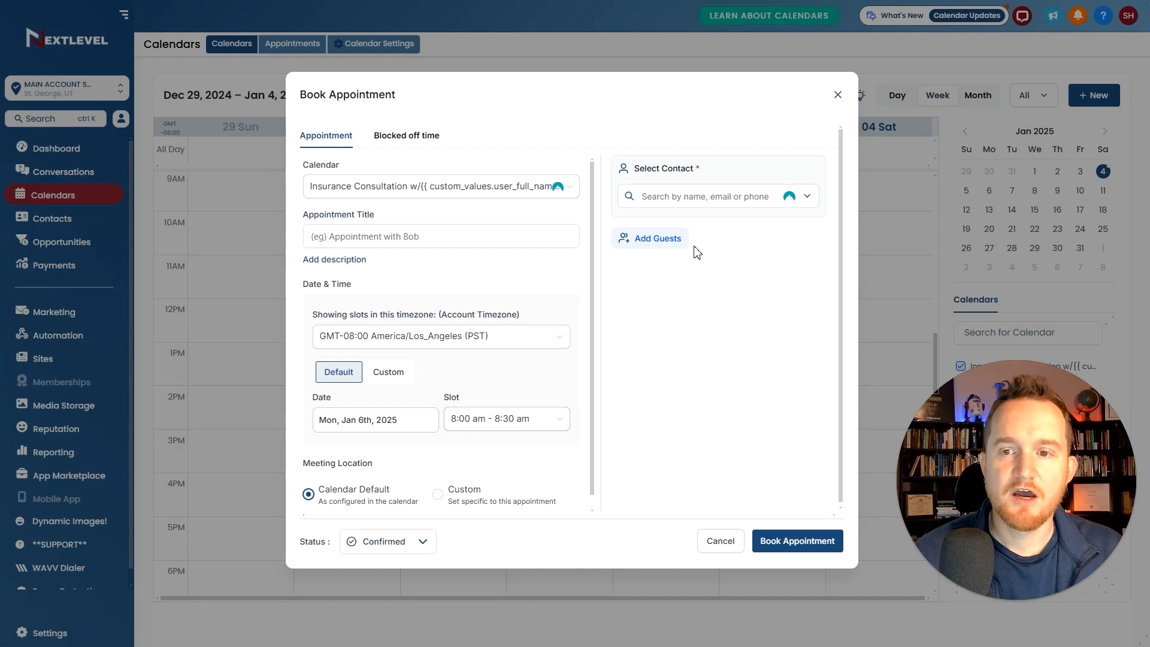
pyautogui.click(671, 204)
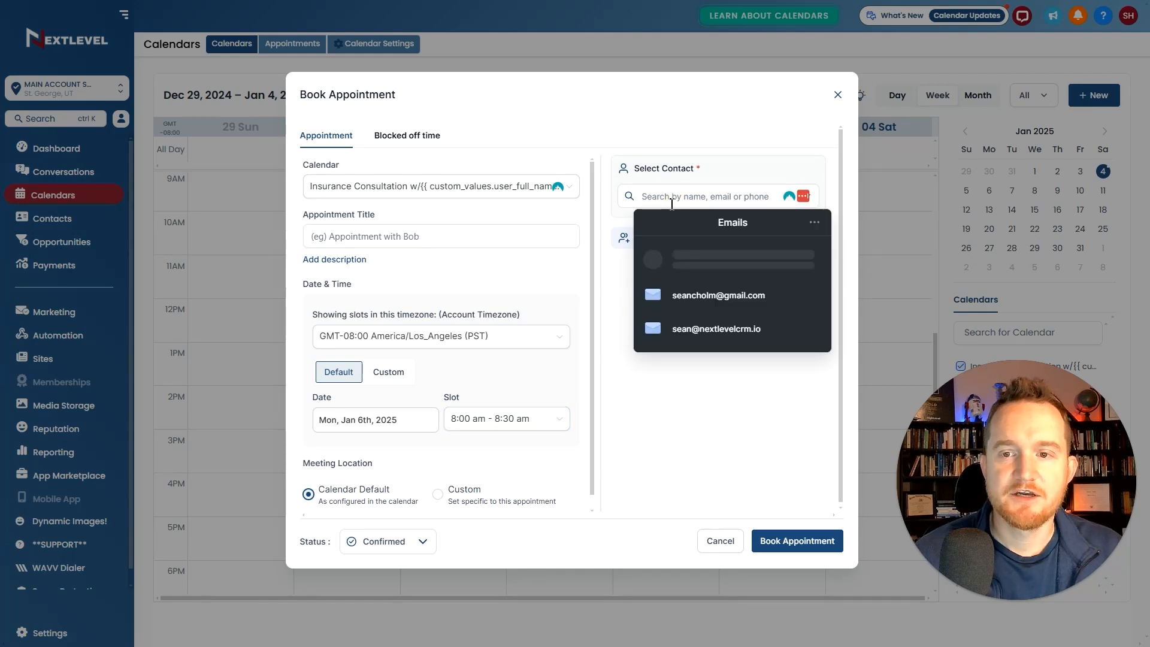
pyautogui.click(677, 195)
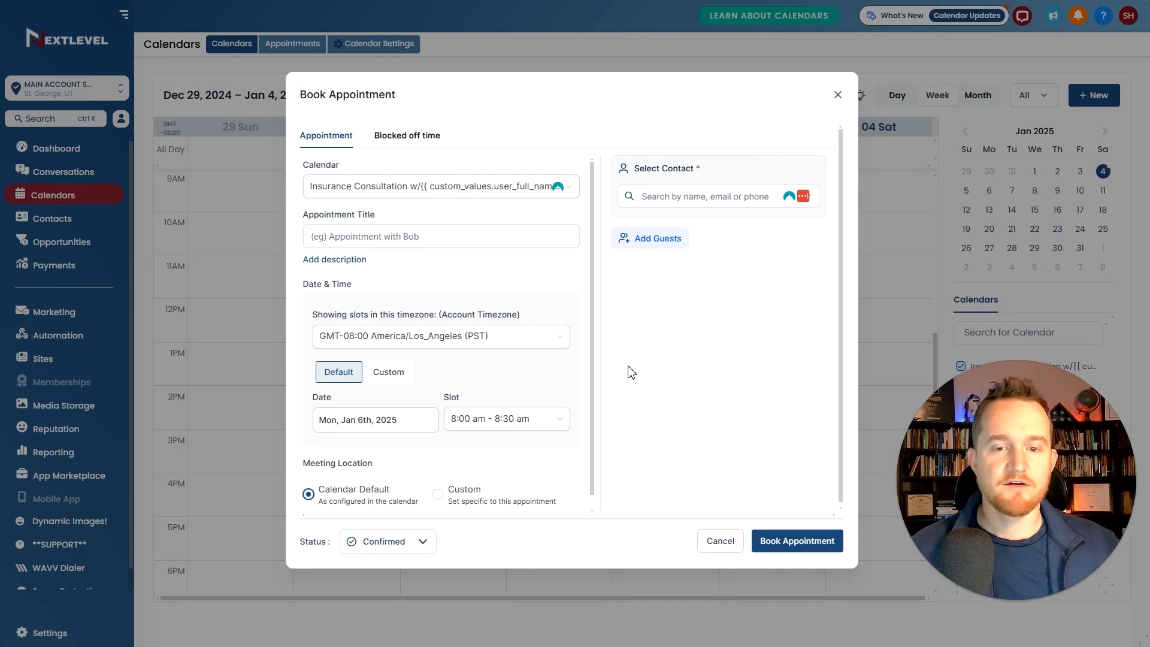
# - Draft blocked-off time for the Insurance Consultation calendar and close the dialog without saving
pyautogui.click(421, 139)
pyautogui.click(495, 255)
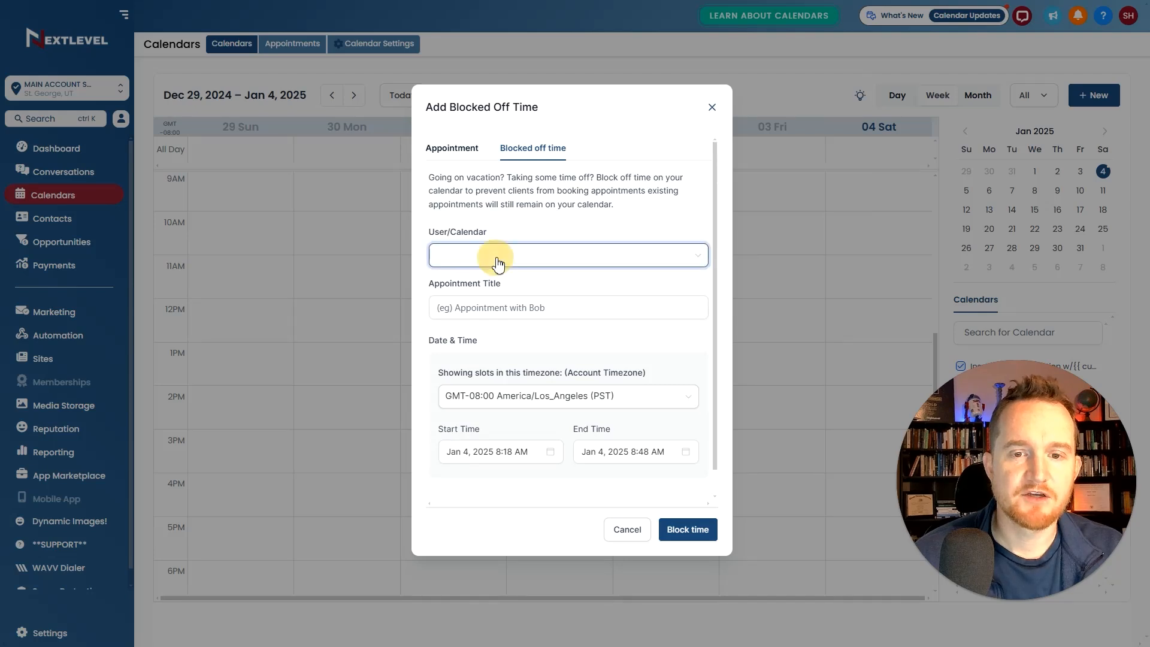
pyautogui.click(546, 328)
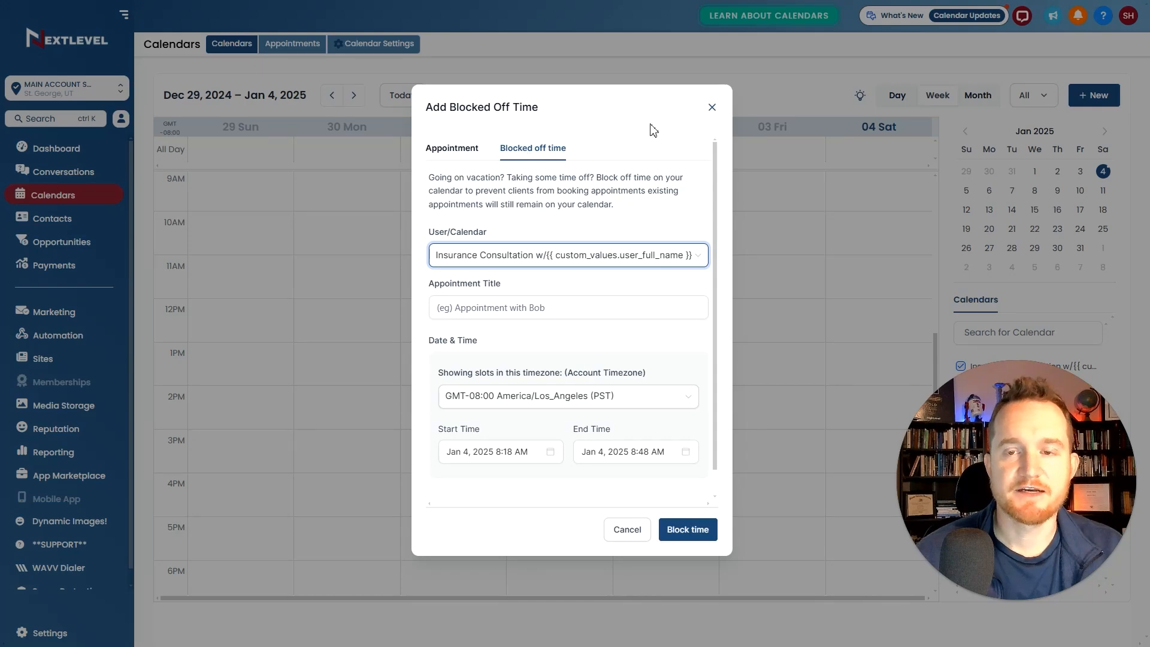
pyautogui.click(711, 110)
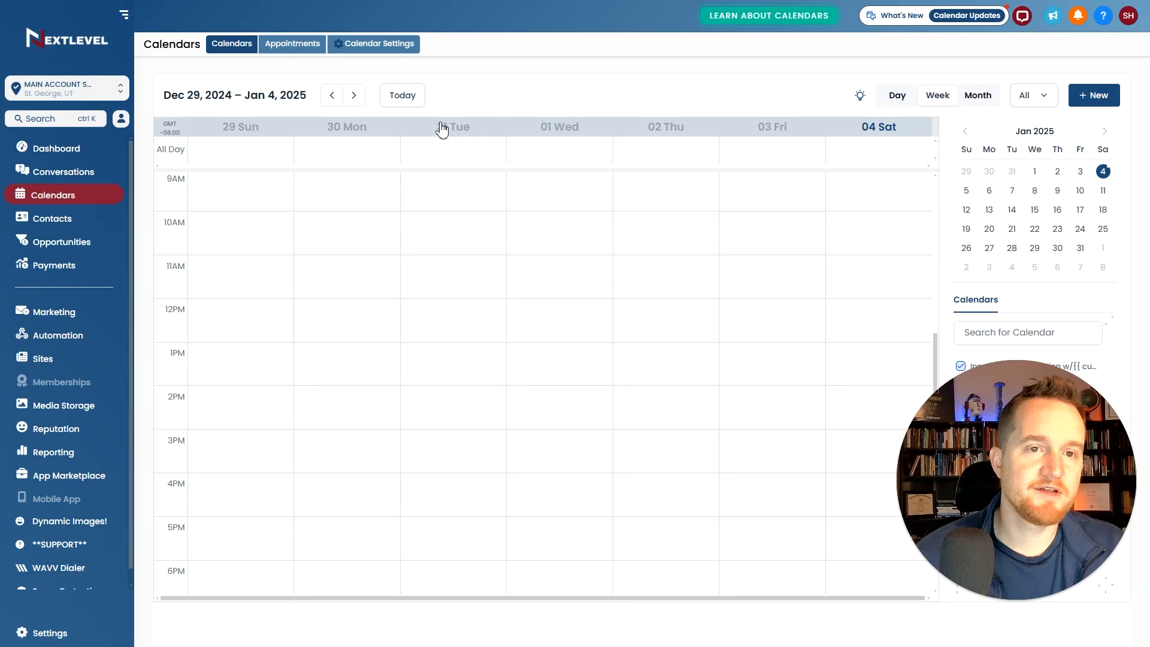
# - Check the upcoming appointments list and open the calendar settings
pyautogui.click(297, 48)
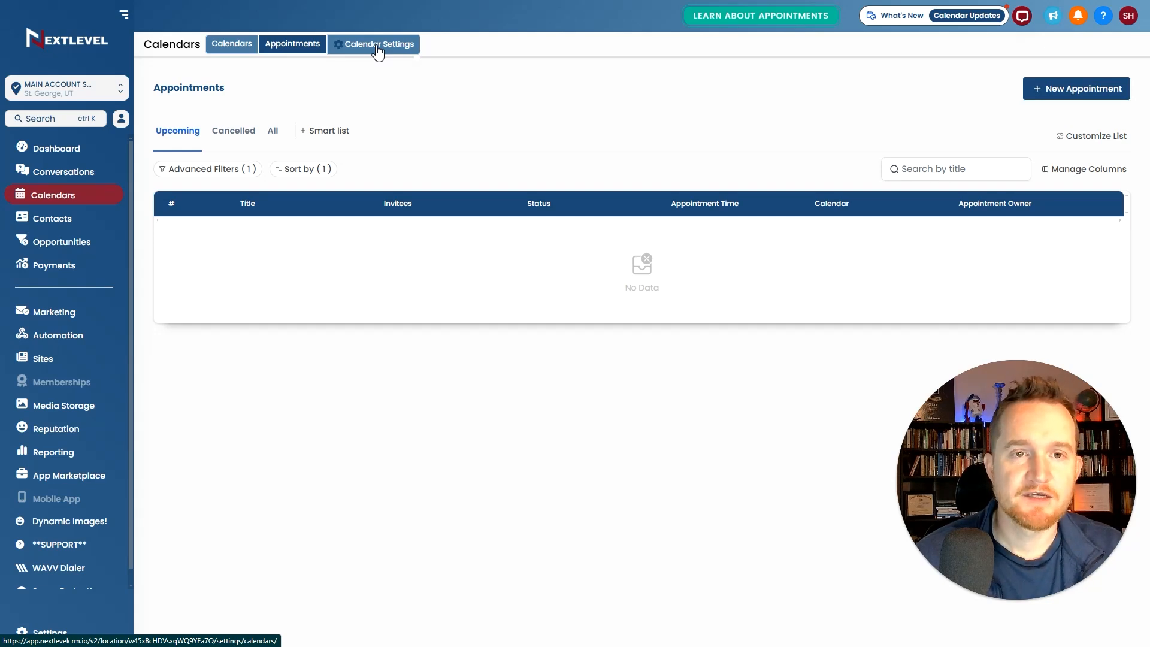
pyautogui.click(377, 48)
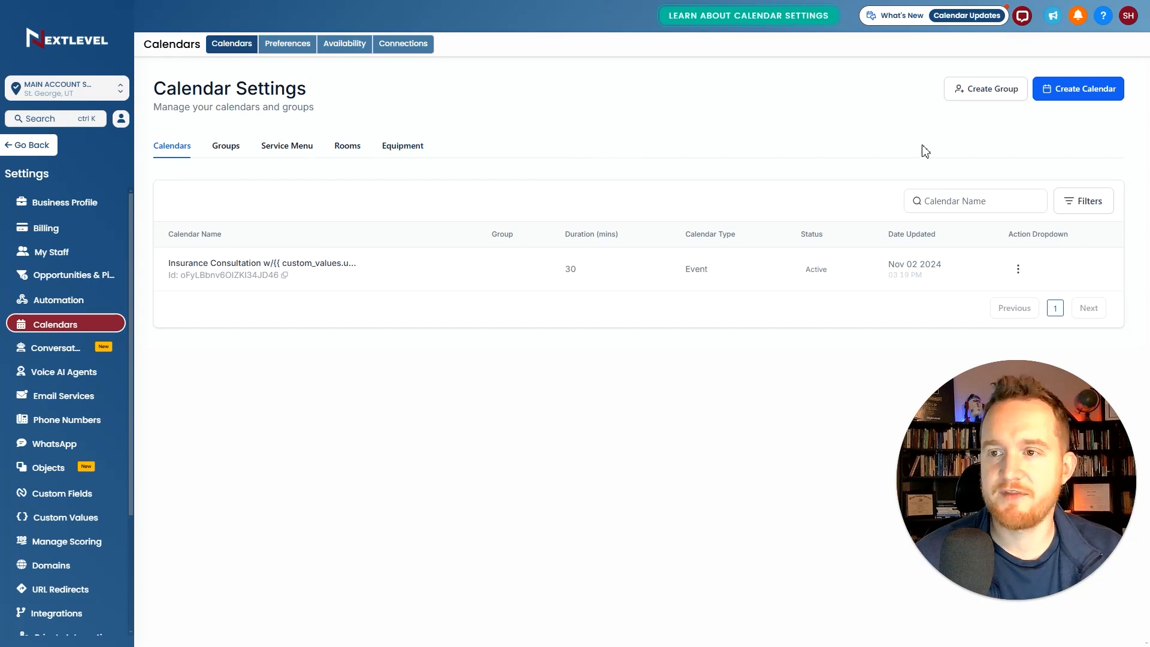
# - Examine the scheduling types offered for a new calendar, including the additional types, and close the chooser without creating one
pyautogui.click(1065, 90)
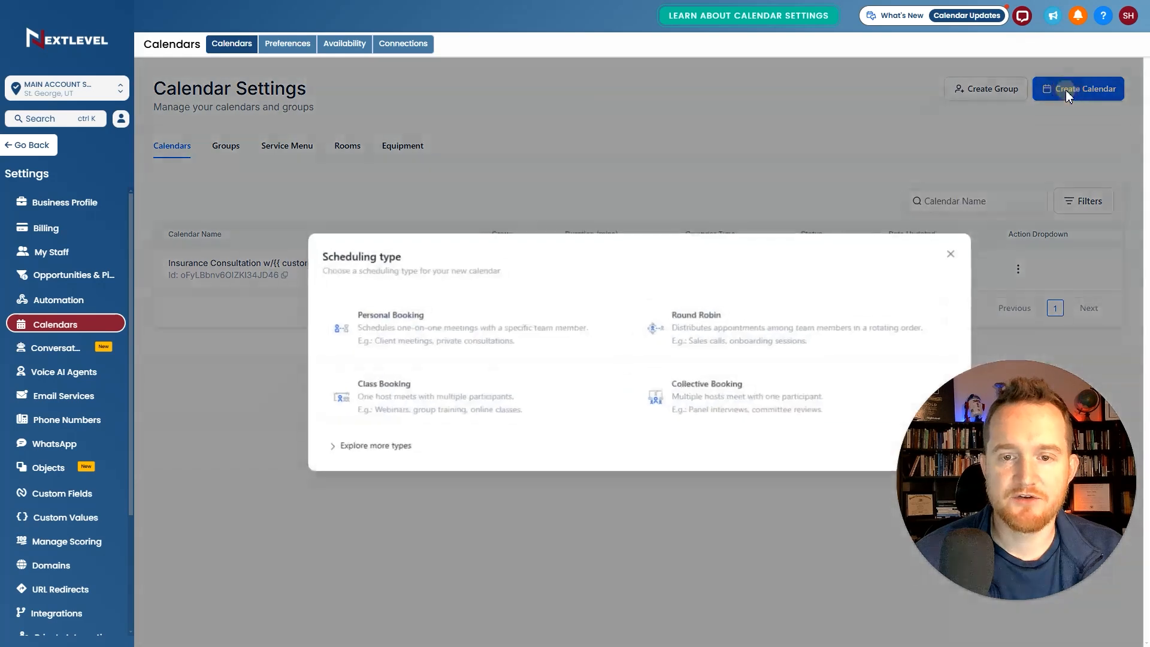
pyautogui.click(949, 254)
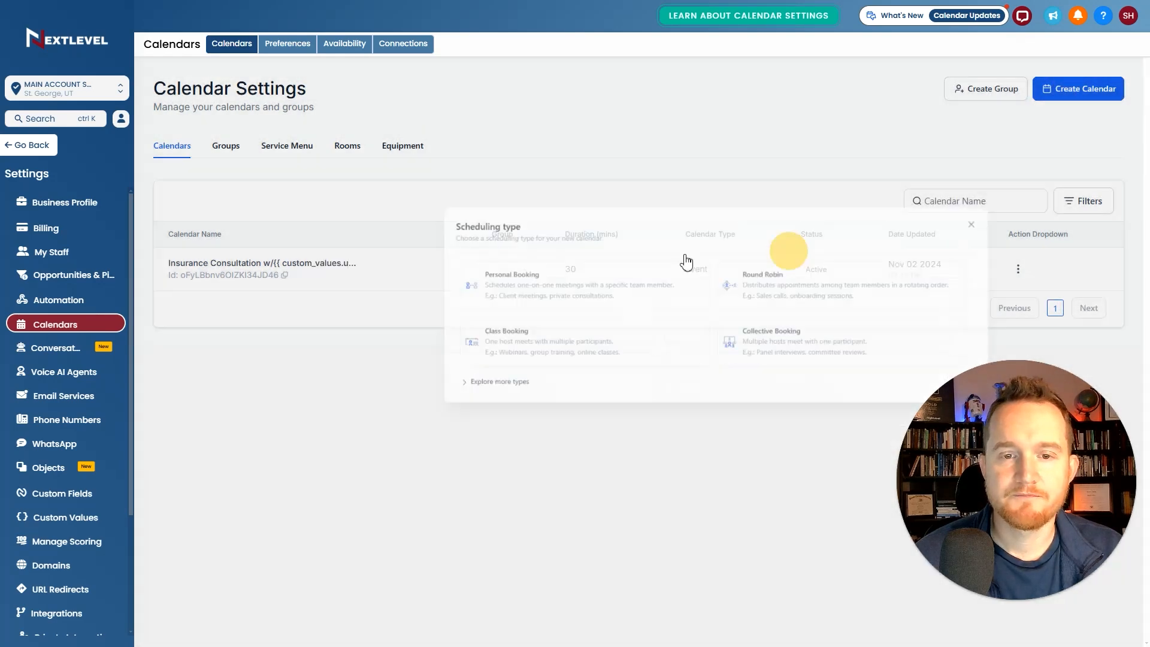
pyautogui.click(1087, 90)
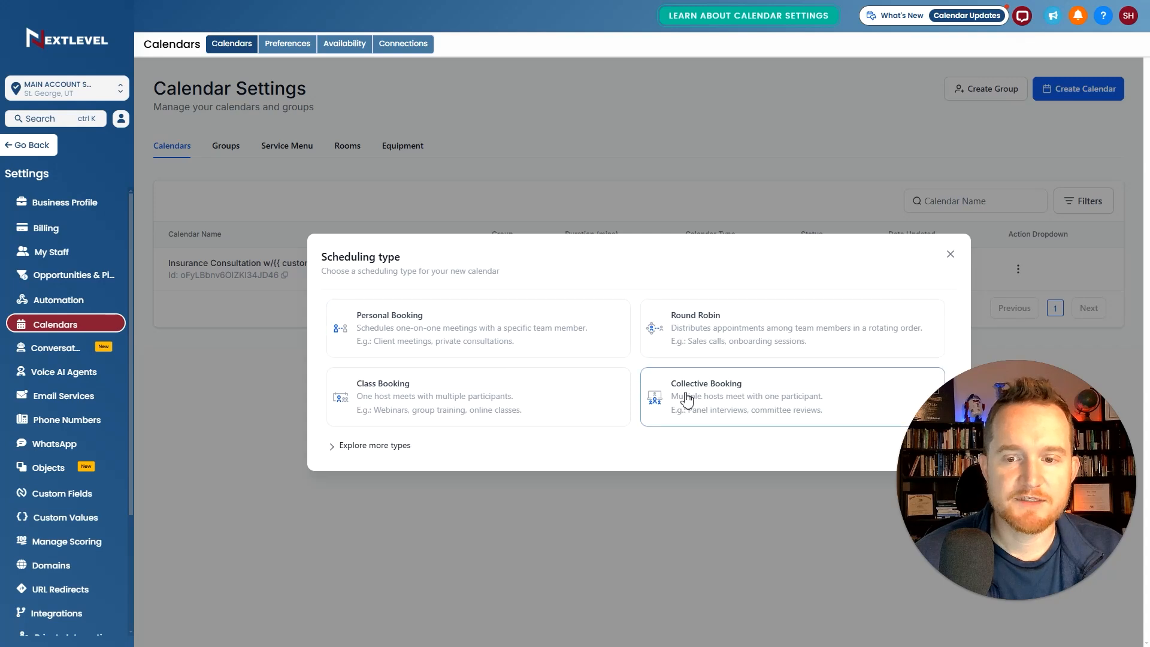
pyautogui.click(375, 445)
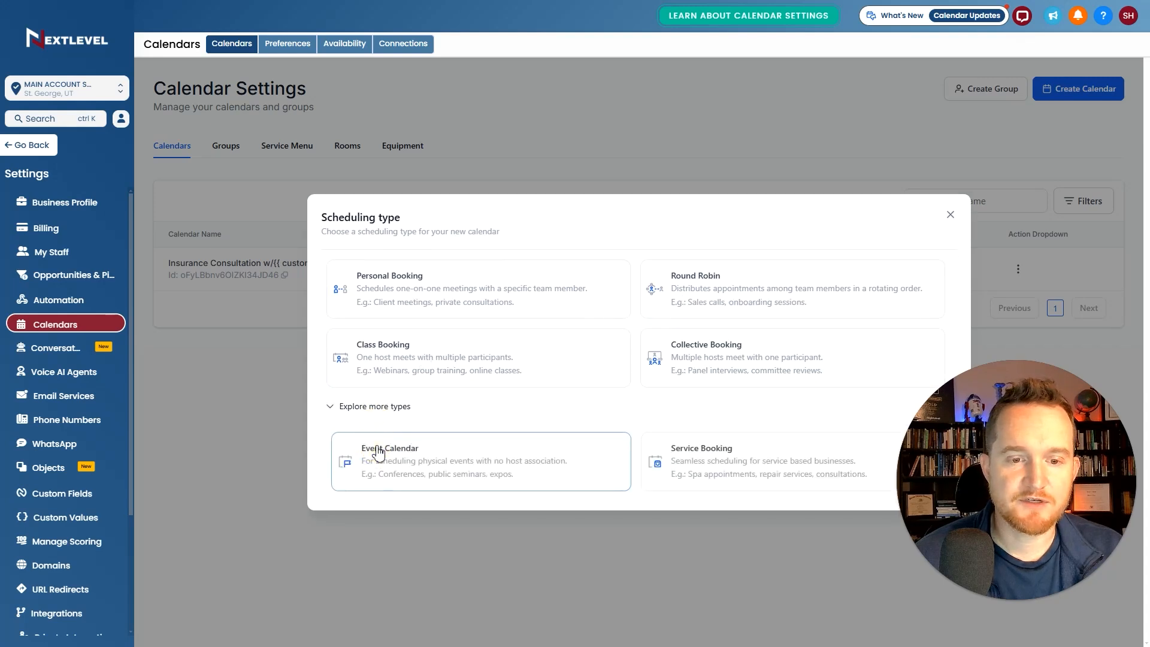
pyautogui.click(950, 217)
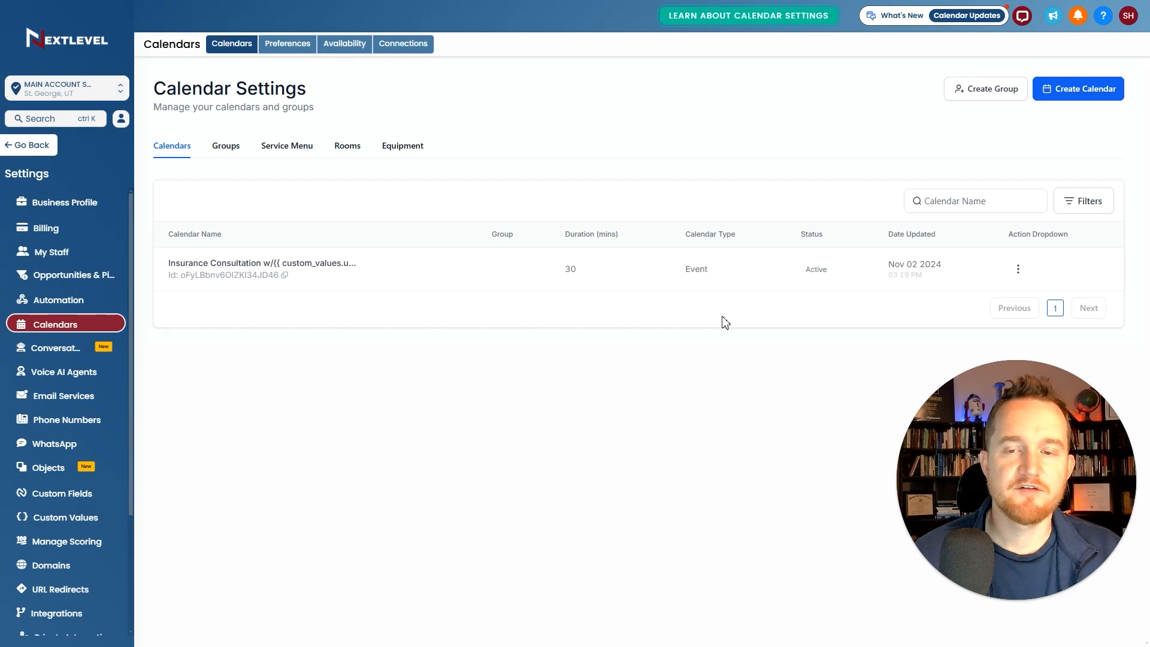
# - Open the Insurance Consultation calendar for editing and review its meeting details, from the logo down to the event color
pyautogui.click(1017, 269)
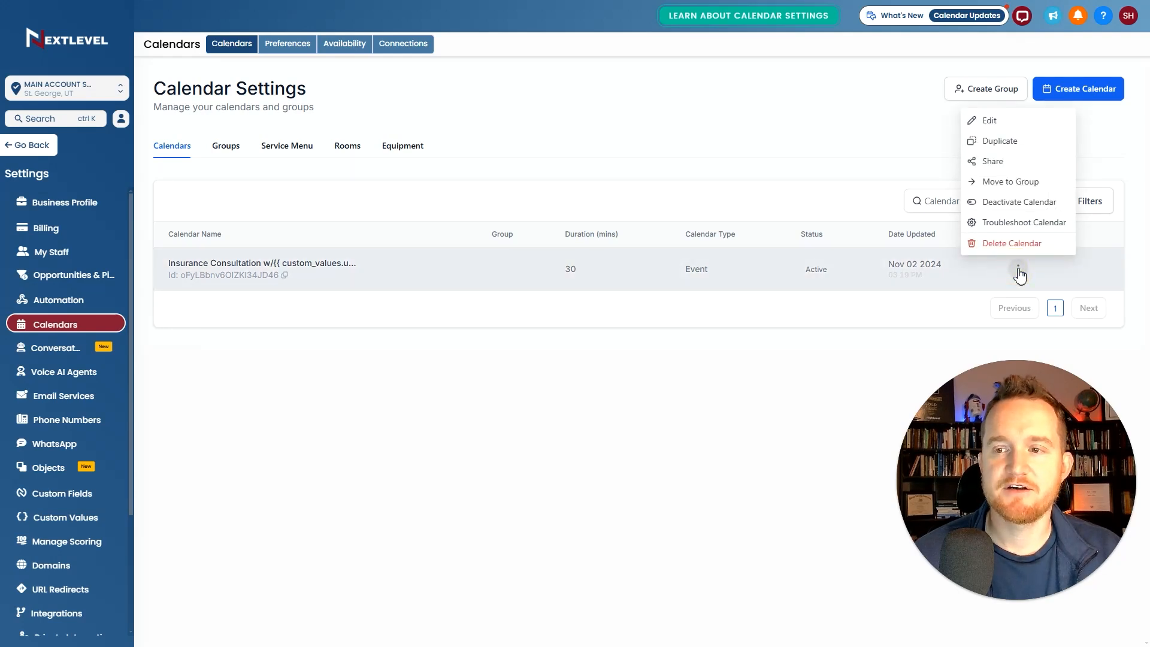
pyautogui.click(991, 122)
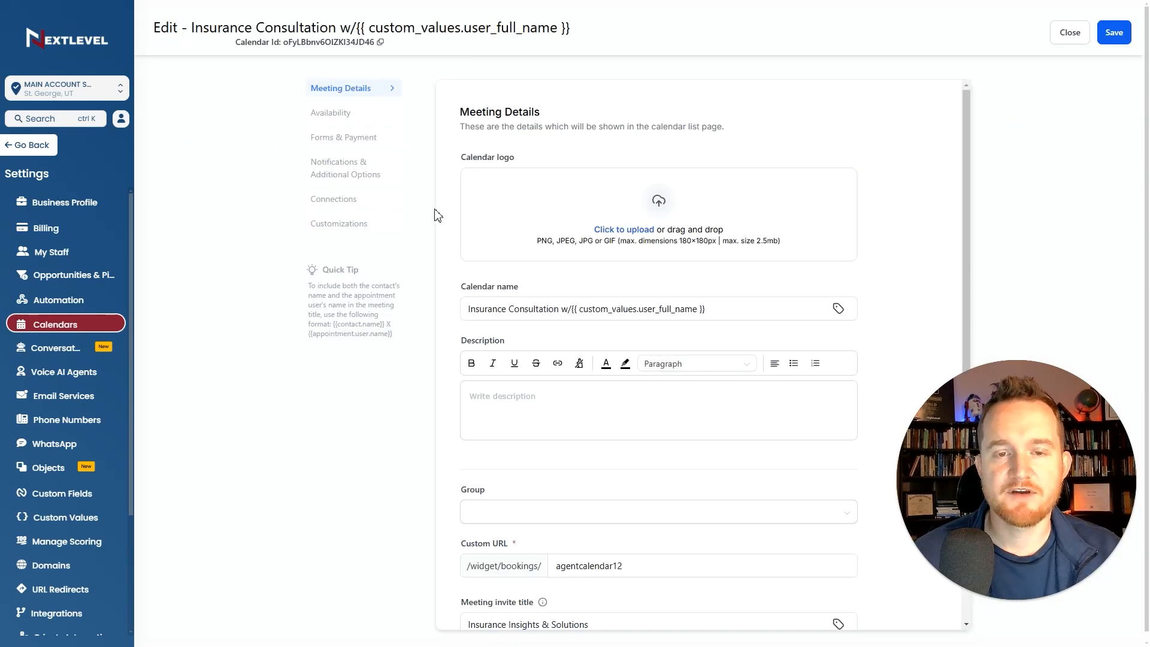
pyautogui.moveTo(460, 155); pyautogui.dragTo(581, 156)
pyautogui.click(584, 158)
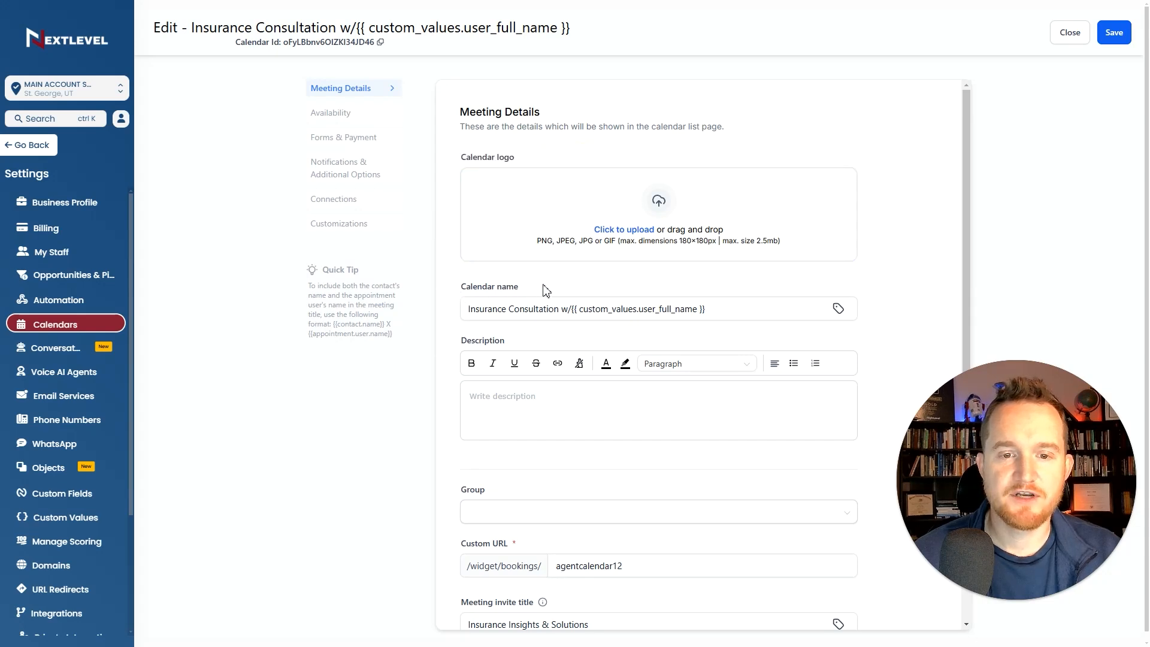
pyautogui.scroll(-1, 527, 299)
pyautogui.click(501, 335)
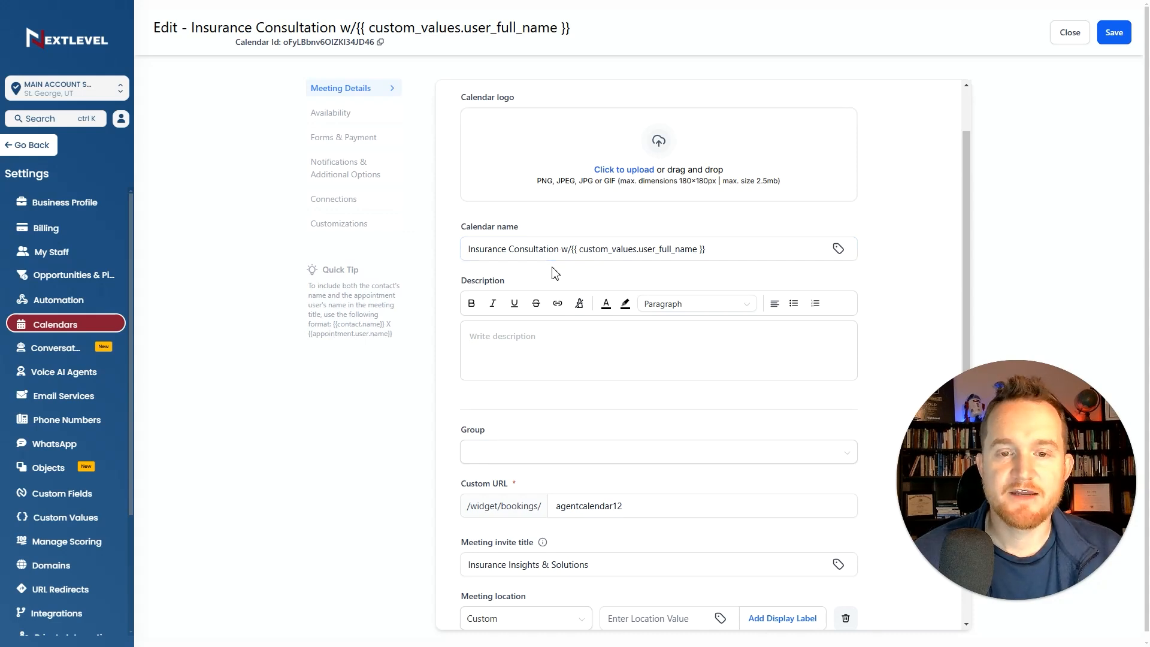
pyautogui.scroll(-2, 555, 273)
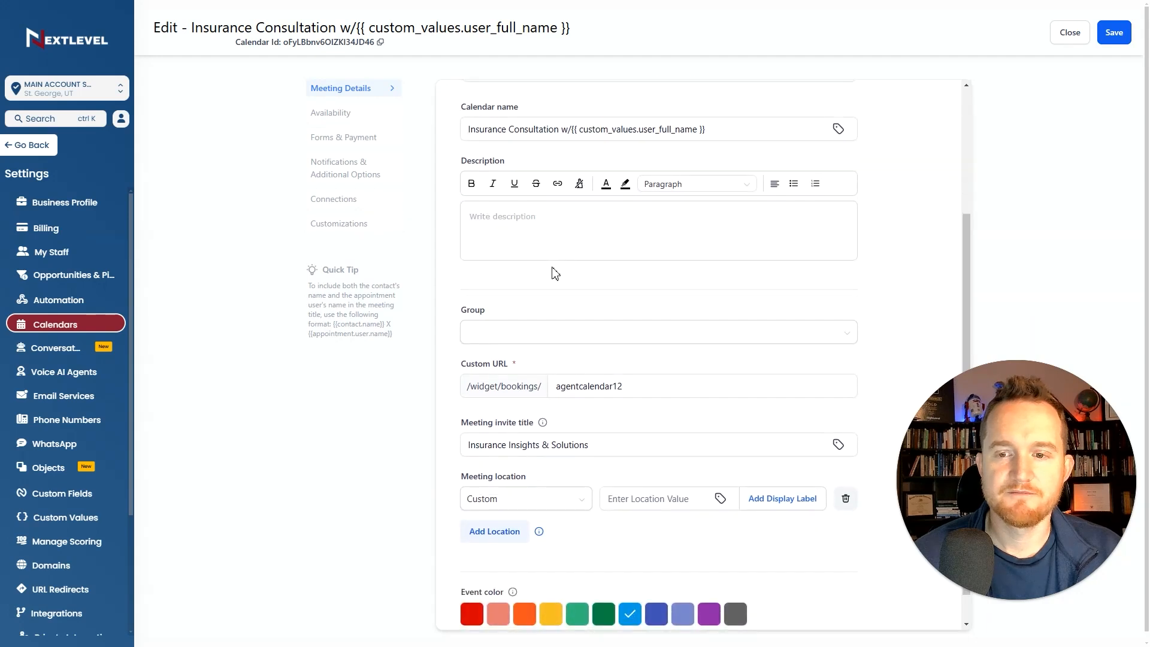
pyautogui.scroll(-1, 553, 273)
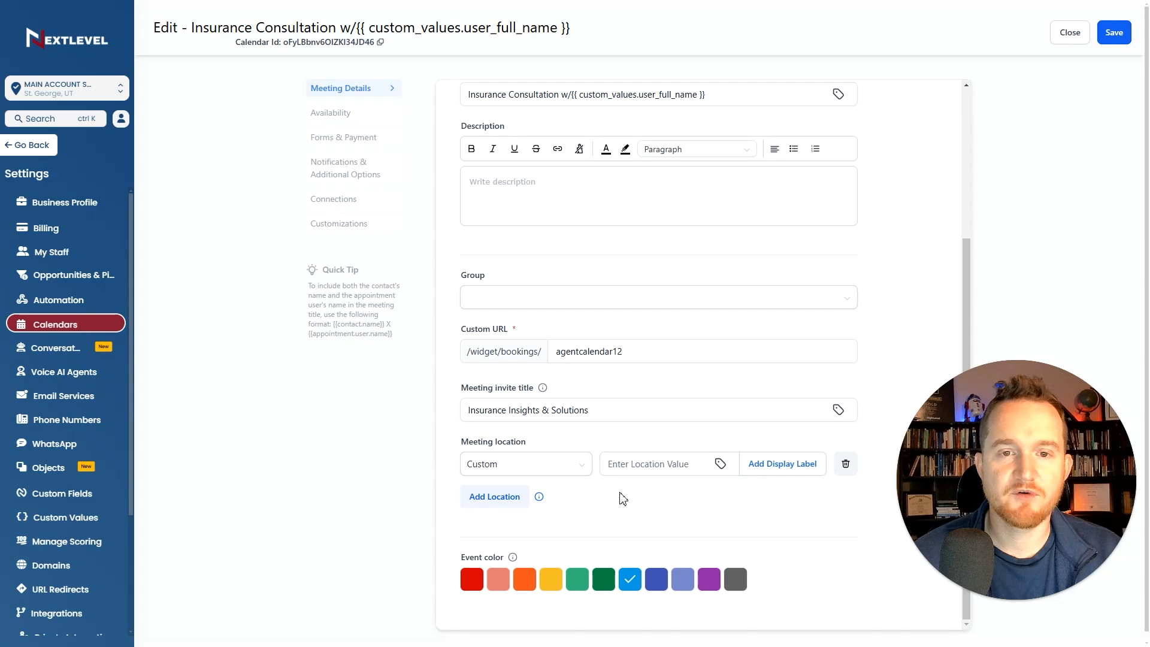
pyautogui.scroll(4, 619, 497)
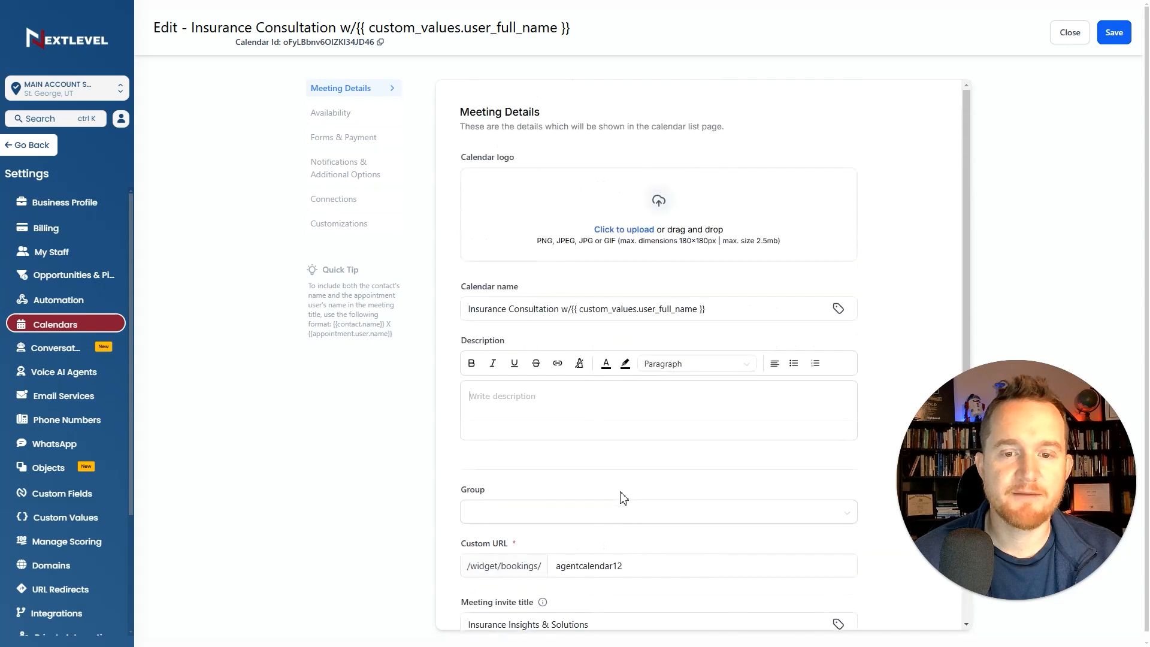
# - Open the calendar's availability settings and examine the weekly available hours
pyautogui.click(330, 119)
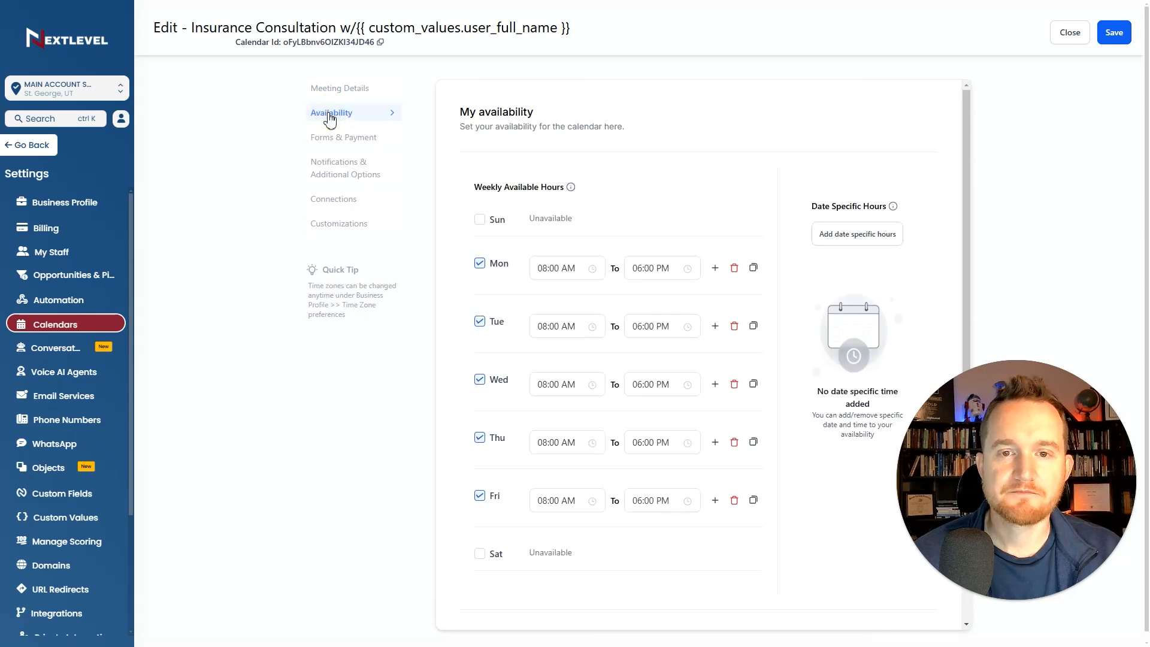
pyautogui.moveTo(472, 187); pyautogui.dragTo(594, 193)
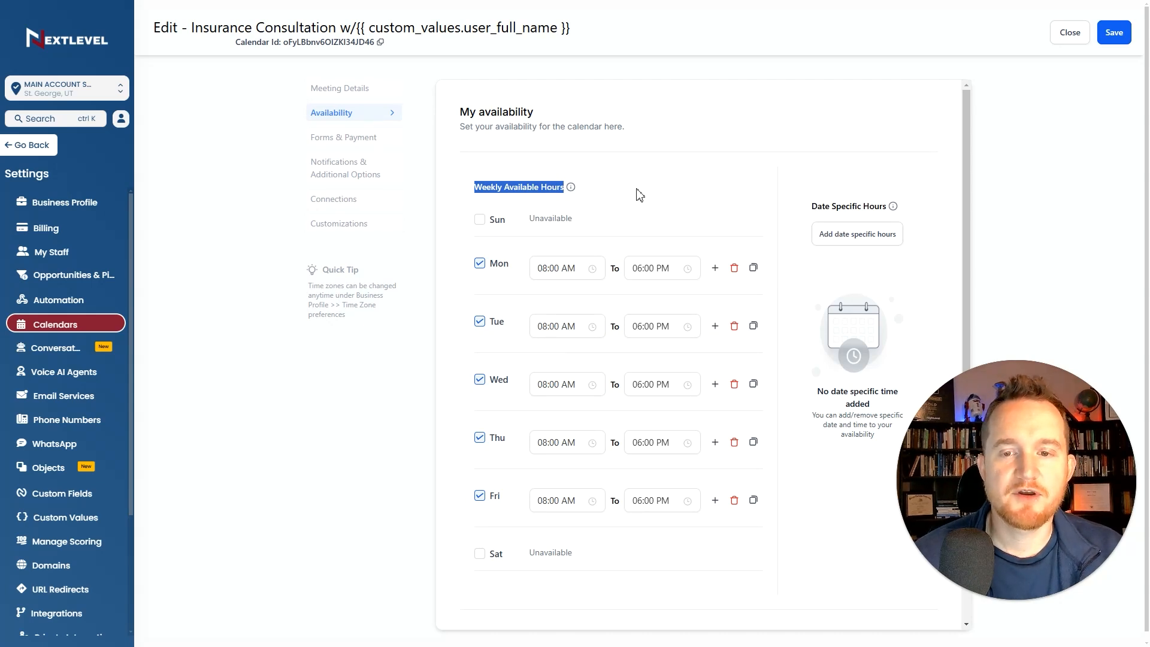
pyautogui.scroll(-1, 622, 213)
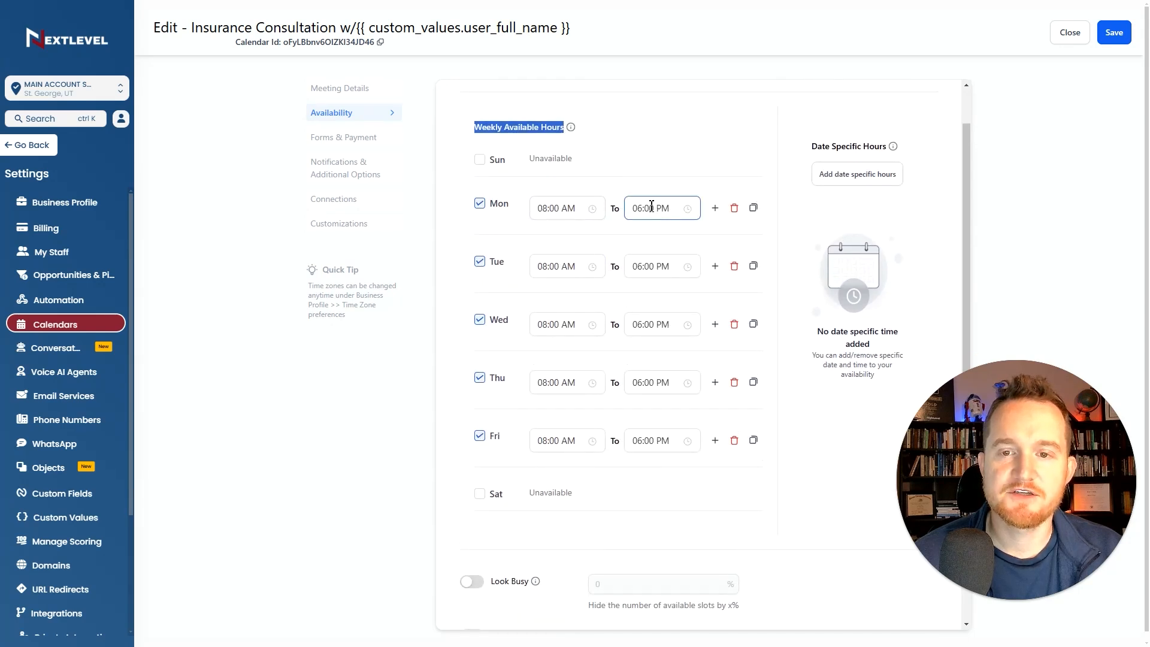
pyautogui.scroll(1, 635, 240)
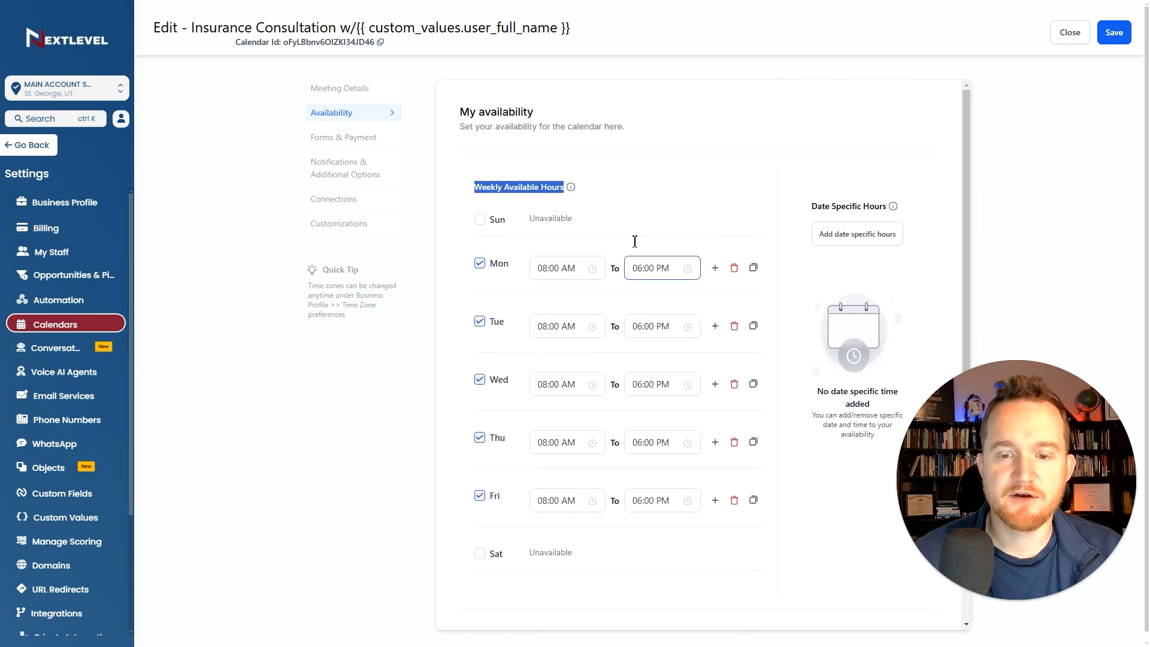
pyautogui.scroll(-2, 634, 239)
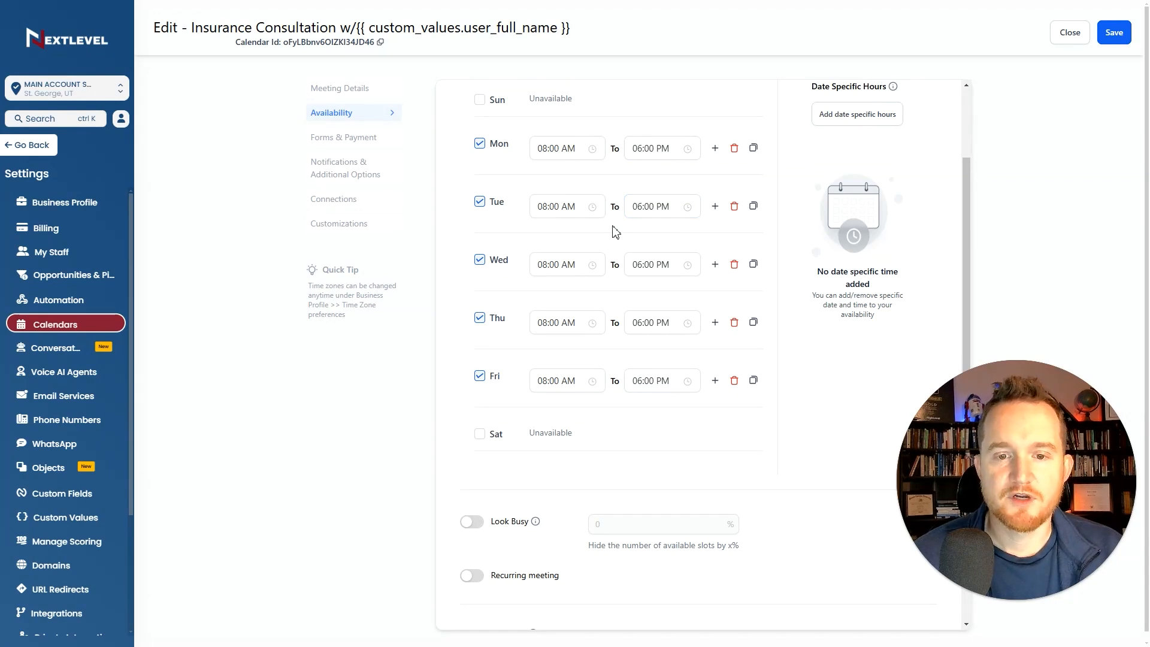
# - Try the Look Busy option below the weekly hours, read its explanation and switch it off again
pyautogui.scroll(-1, 615, 231)
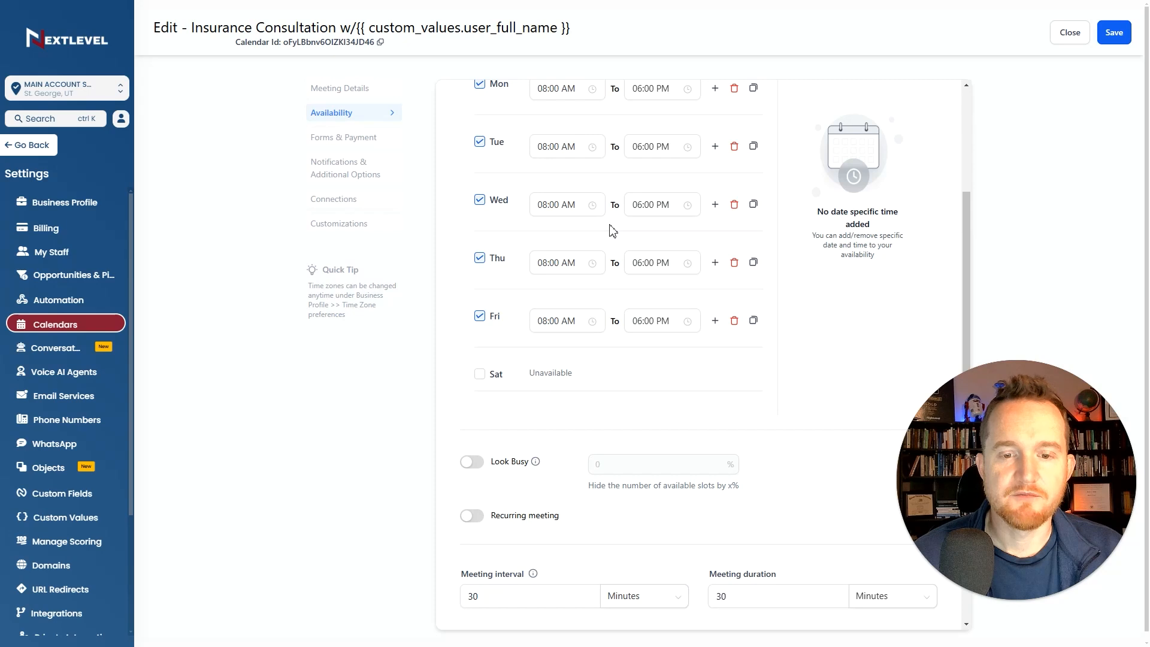
pyautogui.scroll(-2, 612, 231)
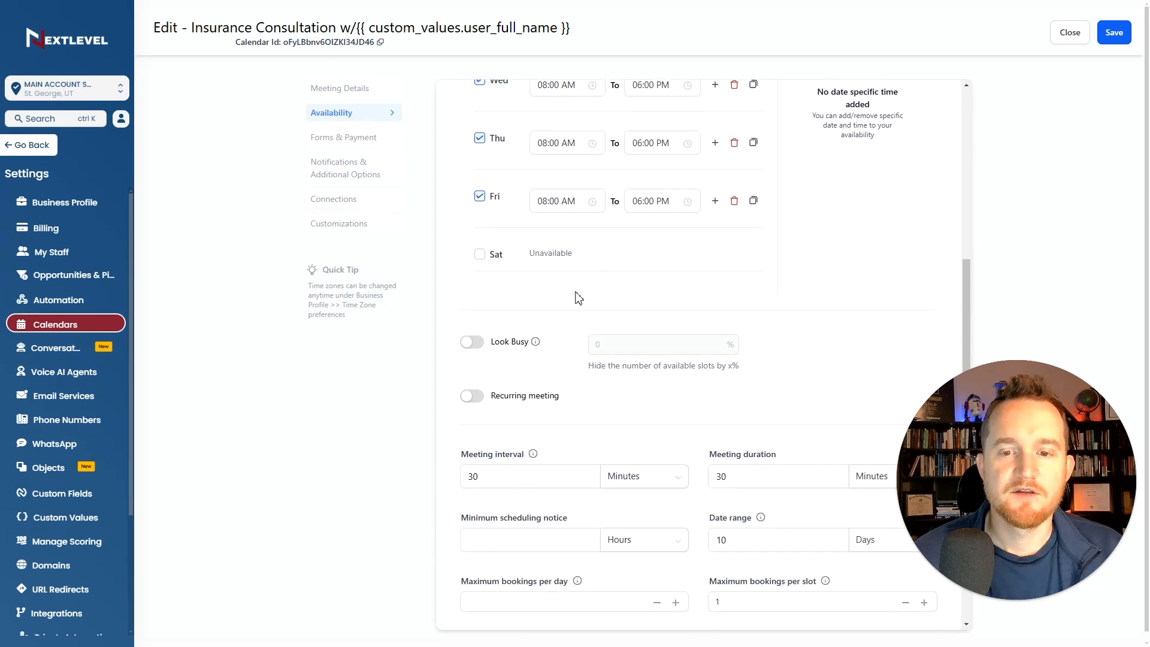
pyautogui.scroll(-2, 576, 296)
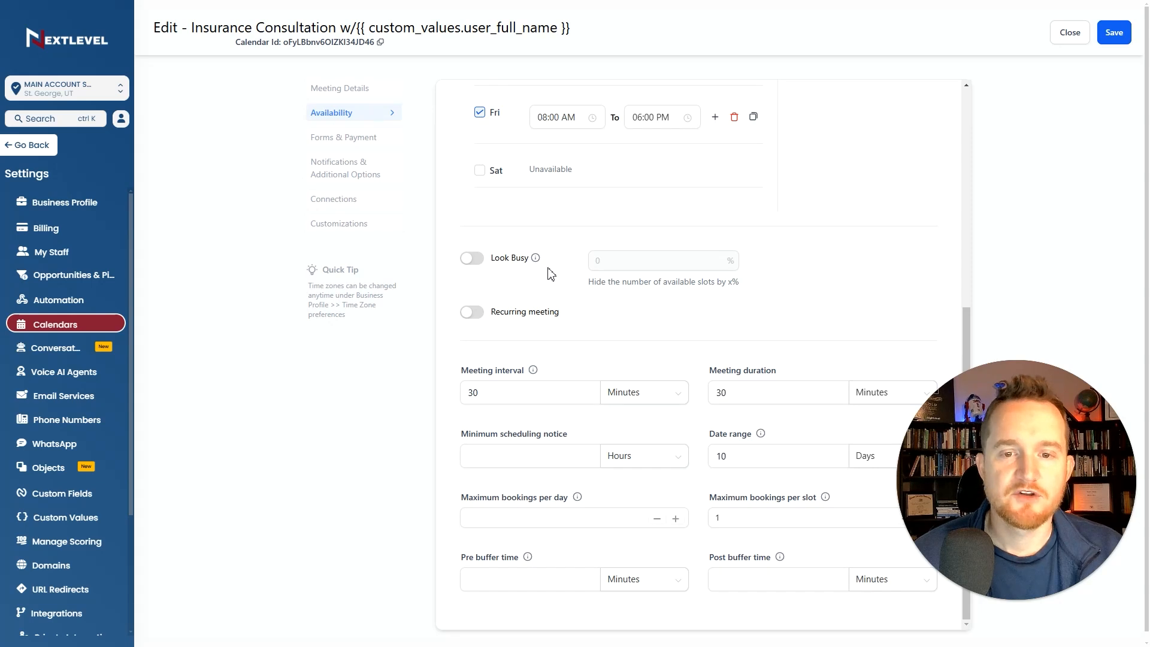
pyautogui.moveTo(536, 258)
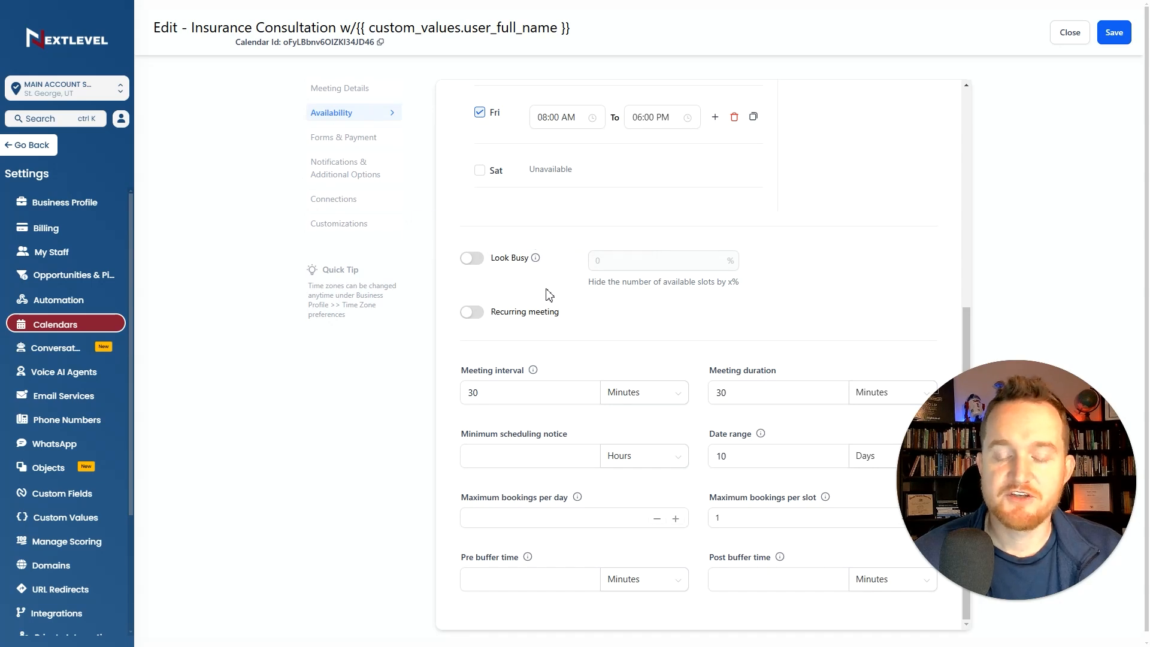
pyautogui.click(472, 259)
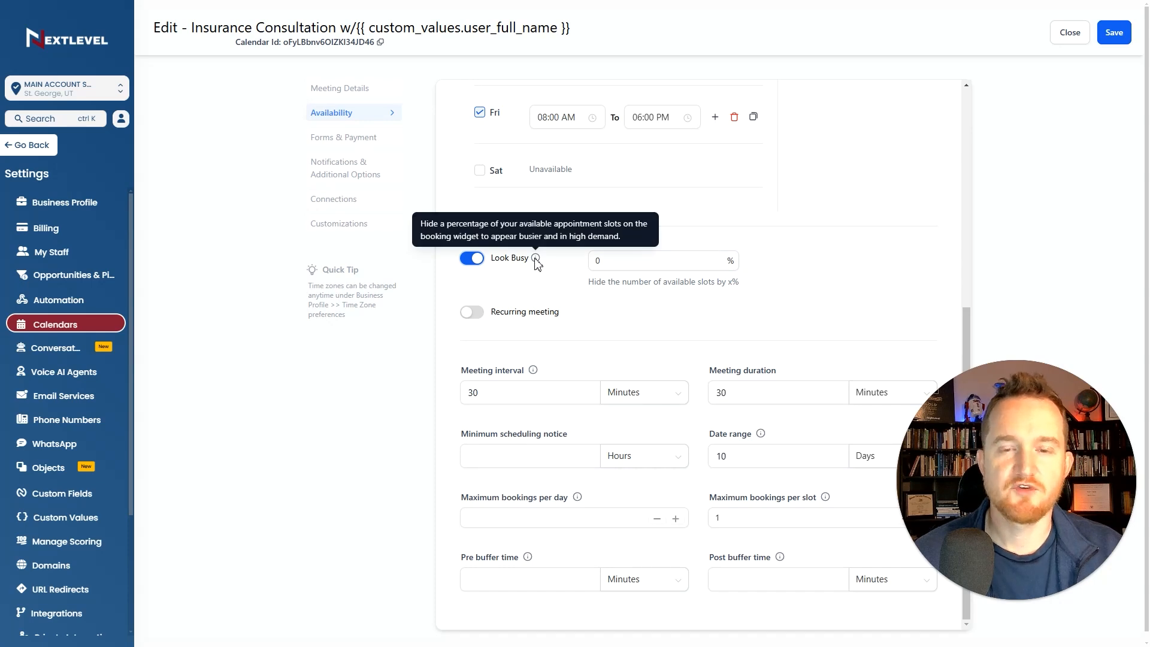
pyautogui.click(471, 258)
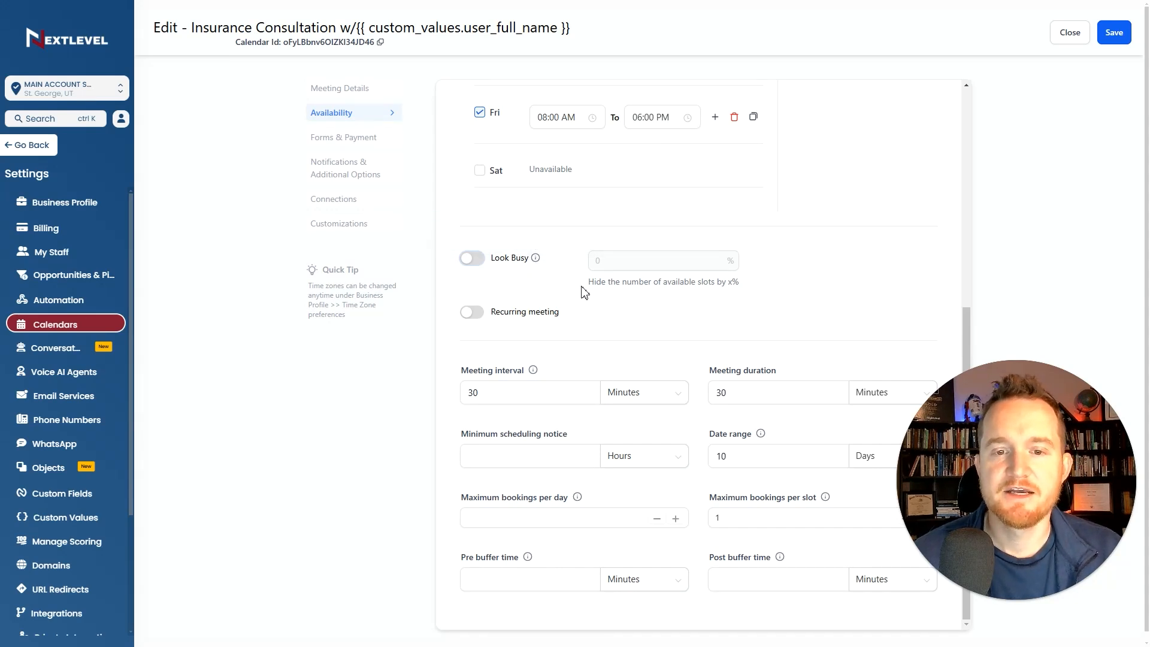
# - Switch on Recurring meeting to view its repeat options, and switch it off again
pyautogui.scroll(-1, 573, 286)
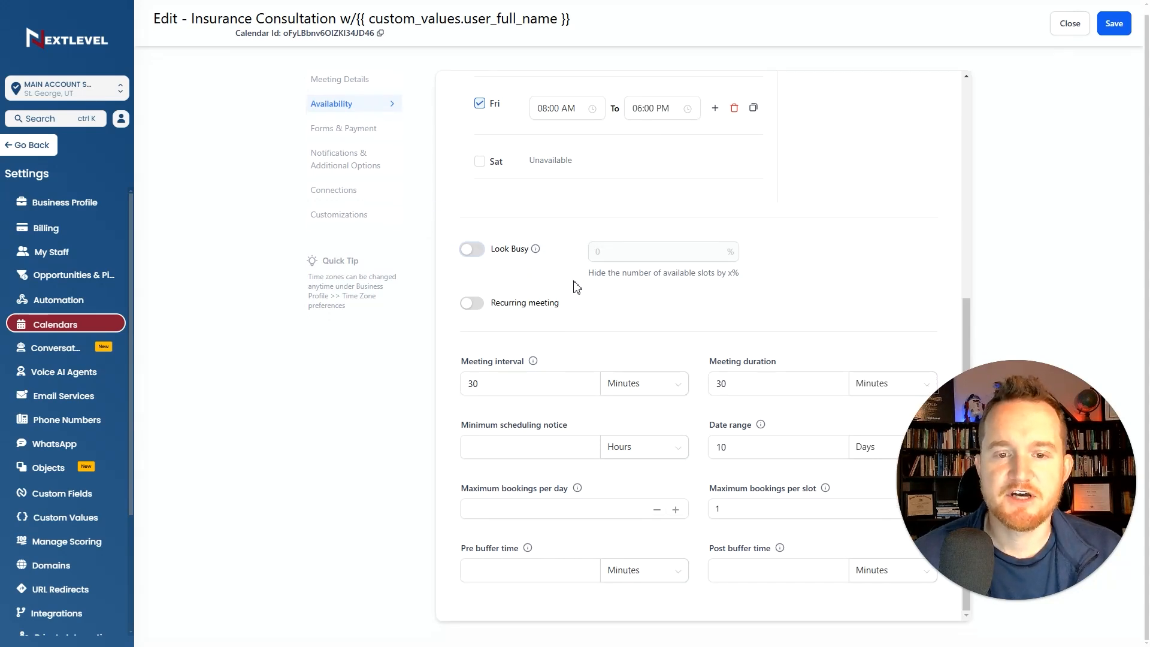
pyautogui.click(472, 304)
pyautogui.click(471, 304)
pyautogui.click(472, 303)
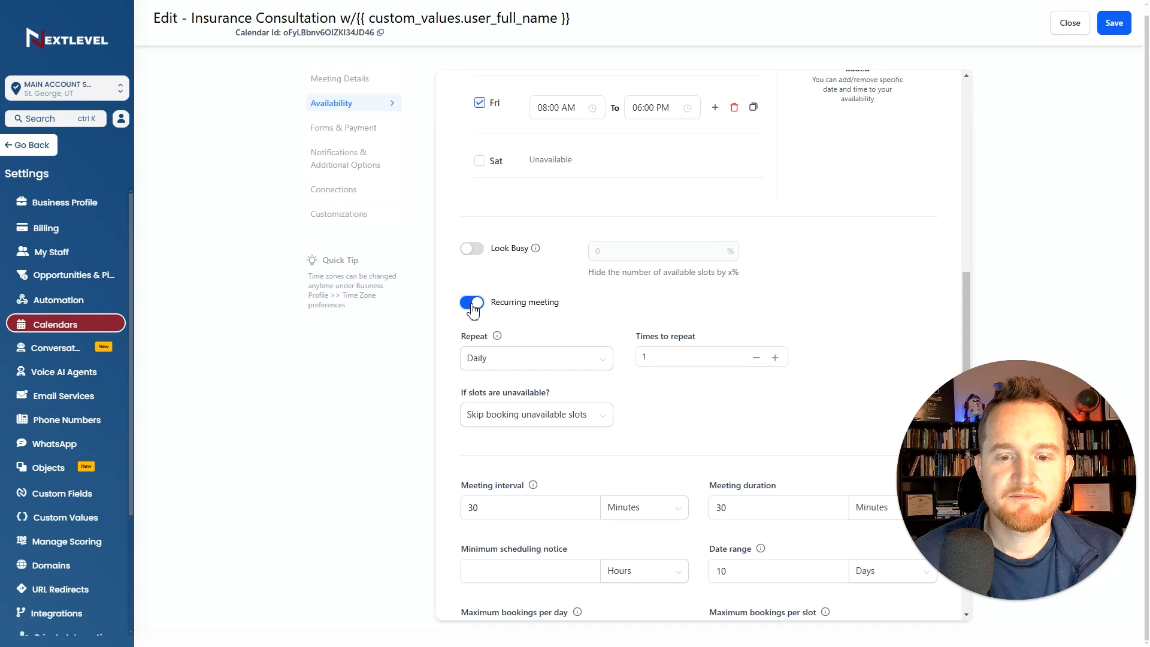
pyautogui.click(472, 303)
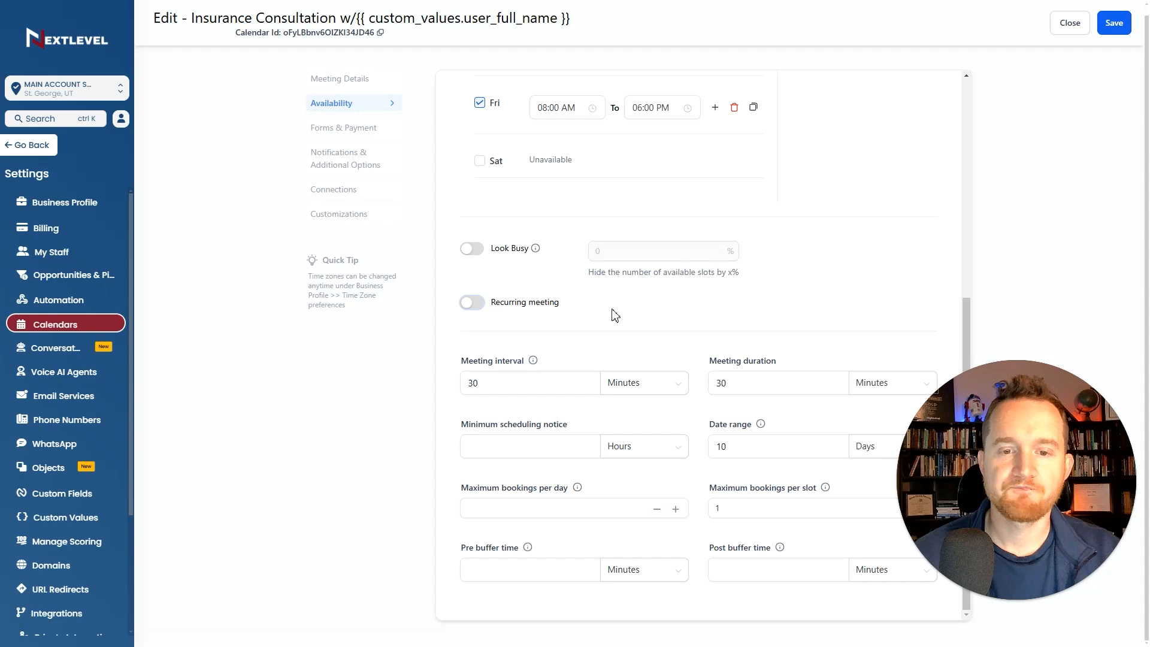
# - Examine the meeting interval explanation and the minimum scheduling notice setting
pyautogui.click(489, 374)
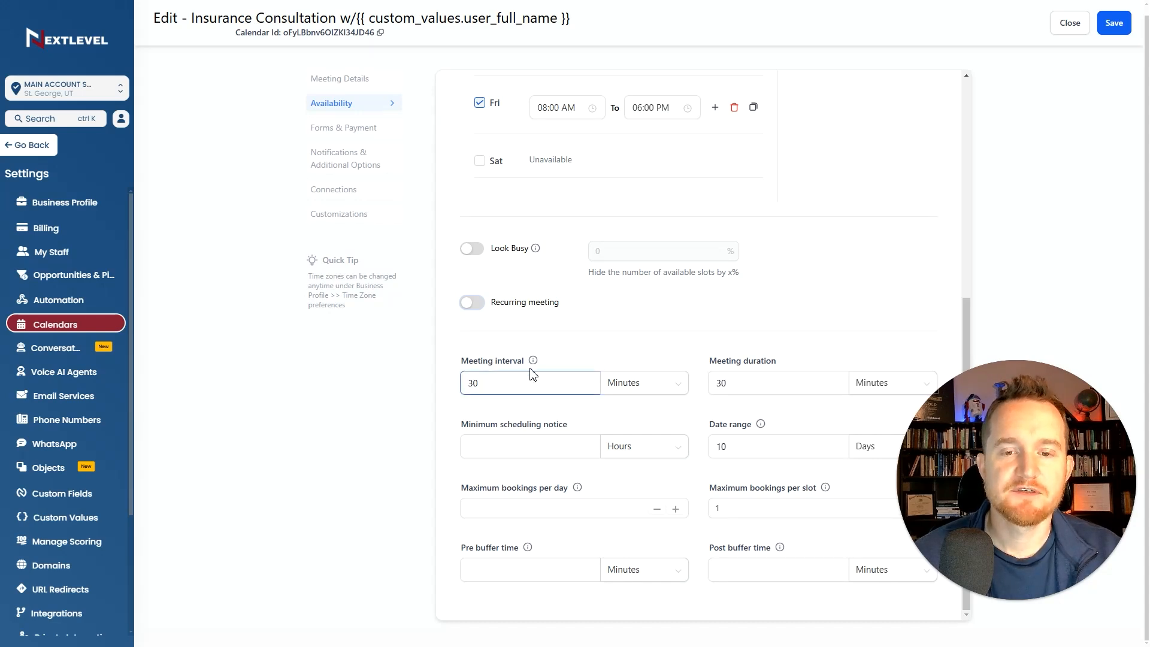
pyautogui.moveTo(533, 361)
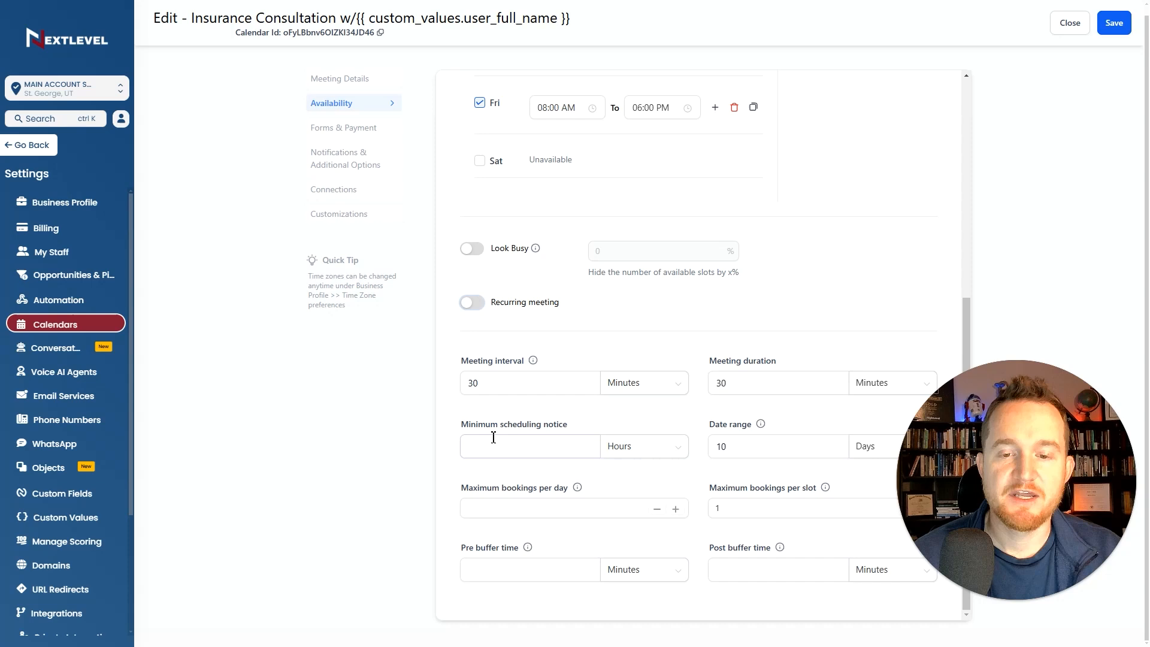
pyautogui.moveTo(466, 429); pyautogui.dragTo(588, 425)
pyautogui.click(587, 425)
pyautogui.moveTo(459, 426); pyautogui.dragTo(569, 429)
pyautogui.click(585, 422)
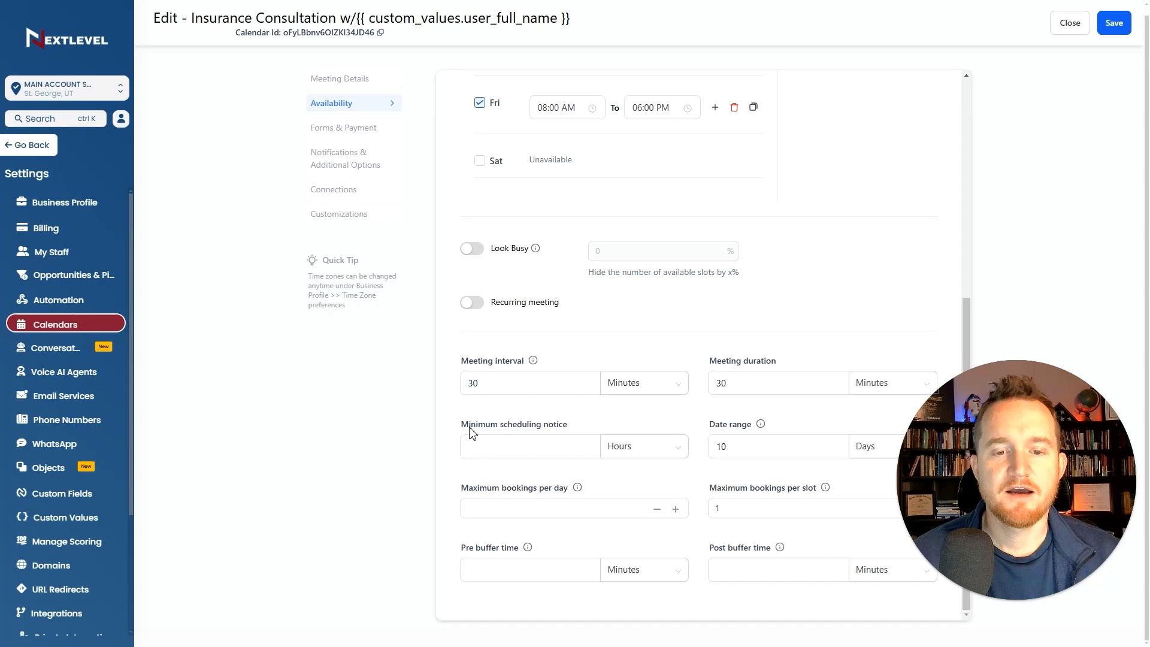
pyautogui.moveTo(460, 426); pyautogui.dragTo(585, 428)
pyautogui.click(586, 428)
# - Try minimum scheduling notices of 2 hours and 1 hour, and clear the value again
pyautogui.click(473, 446)
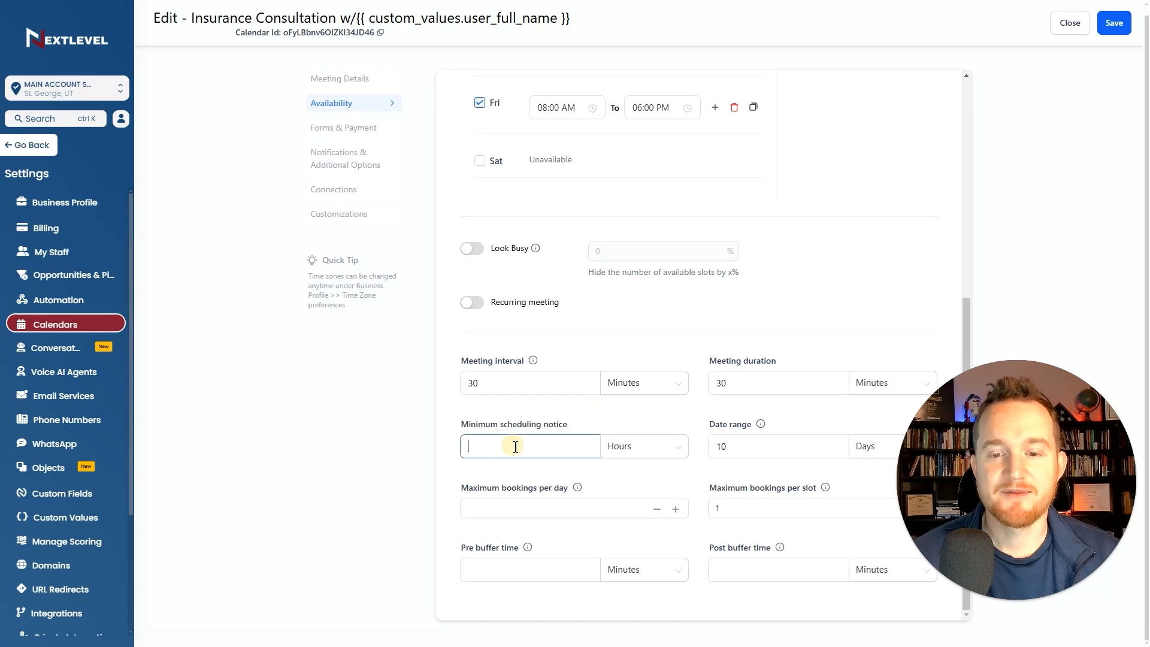
pyautogui.write('2')
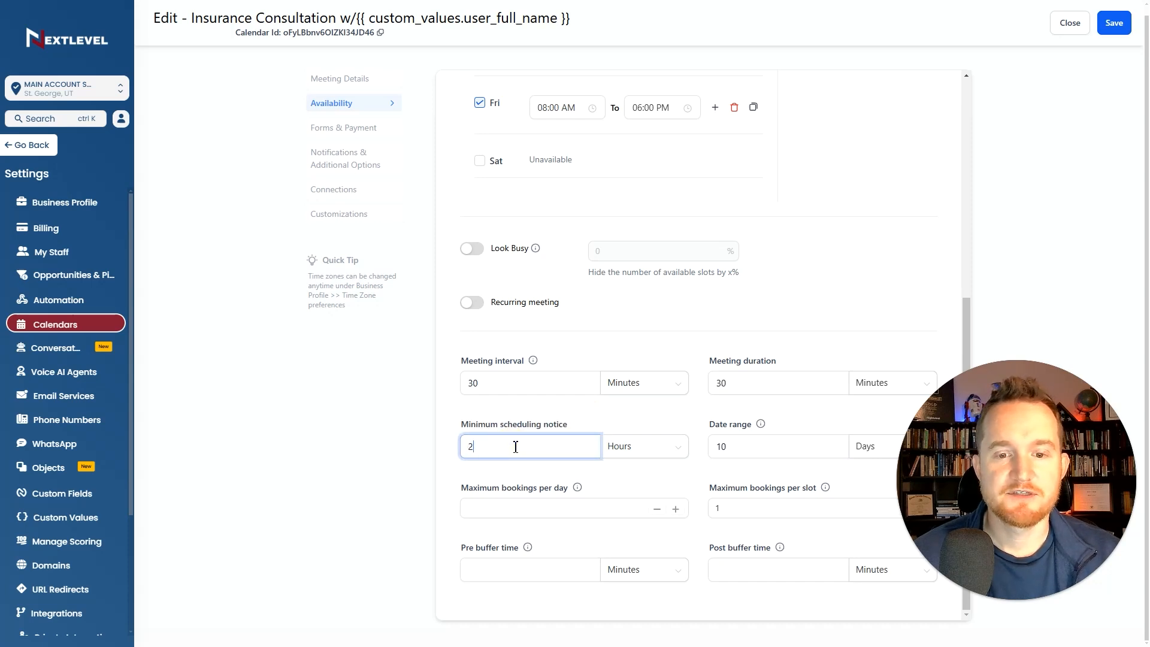
pyautogui.click(585, 416)
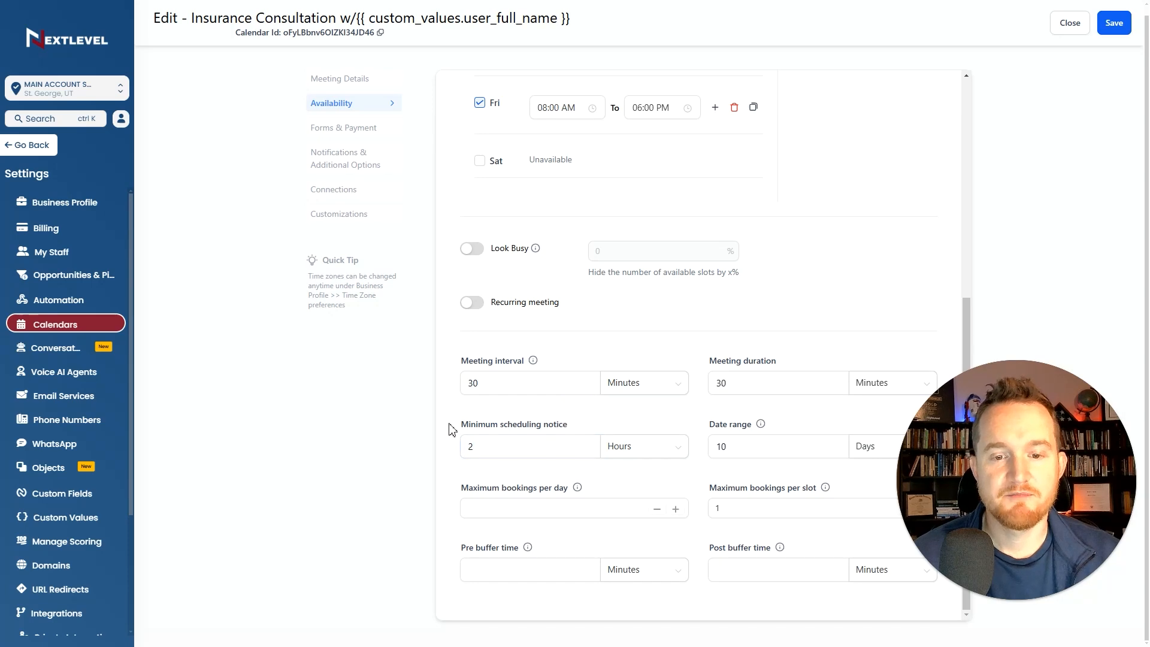
pyautogui.click(539, 443)
pyautogui.press('BackSpace')
pyautogui.write('1')
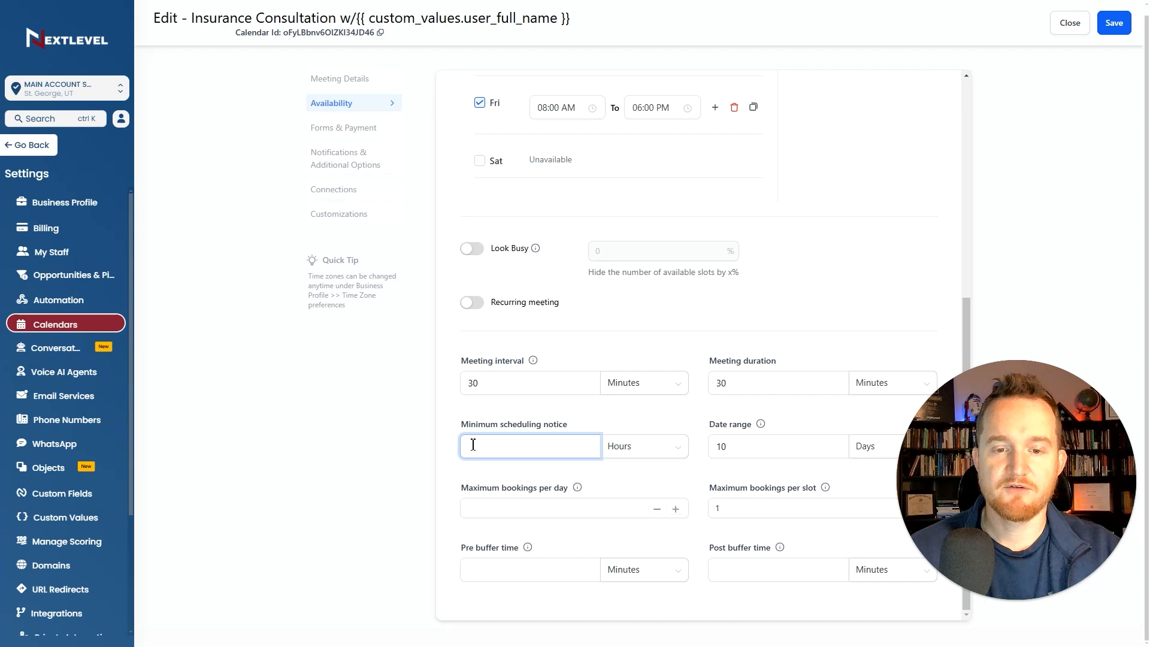
pyautogui.press('BackSpace')
pyautogui.click(540, 413)
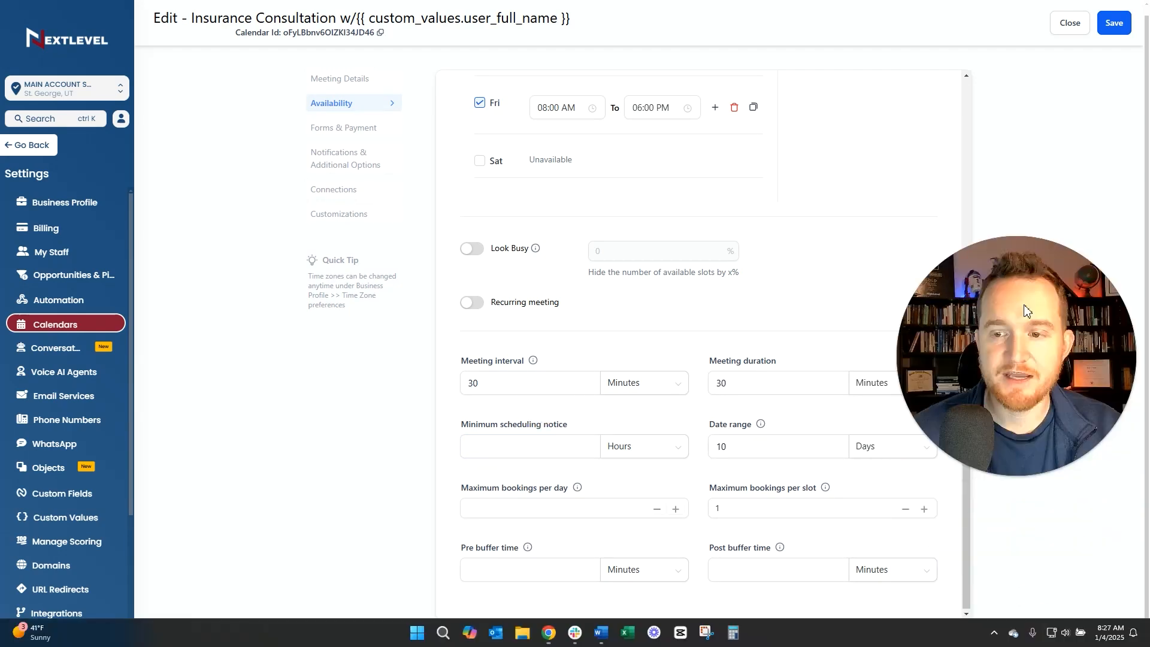
# - Review the date range, maximum bookings per day and per slot, and the pre and post buffer time explanations
pyautogui.click(763, 443)
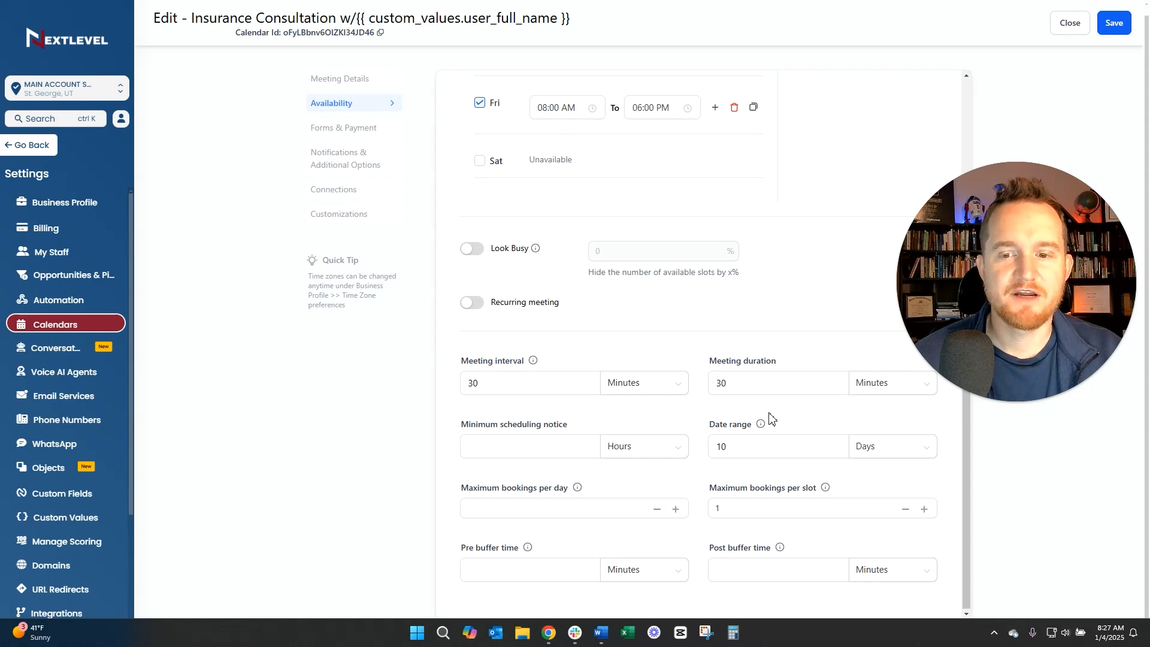
pyautogui.click(730, 449)
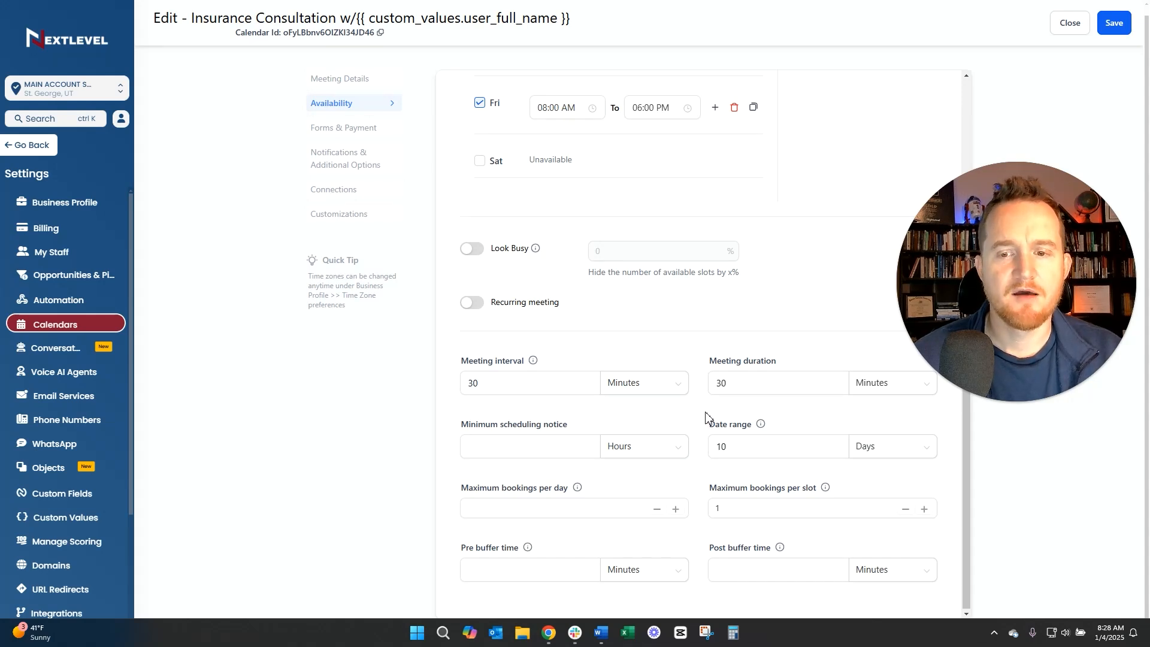
pyautogui.moveTo(761, 427)
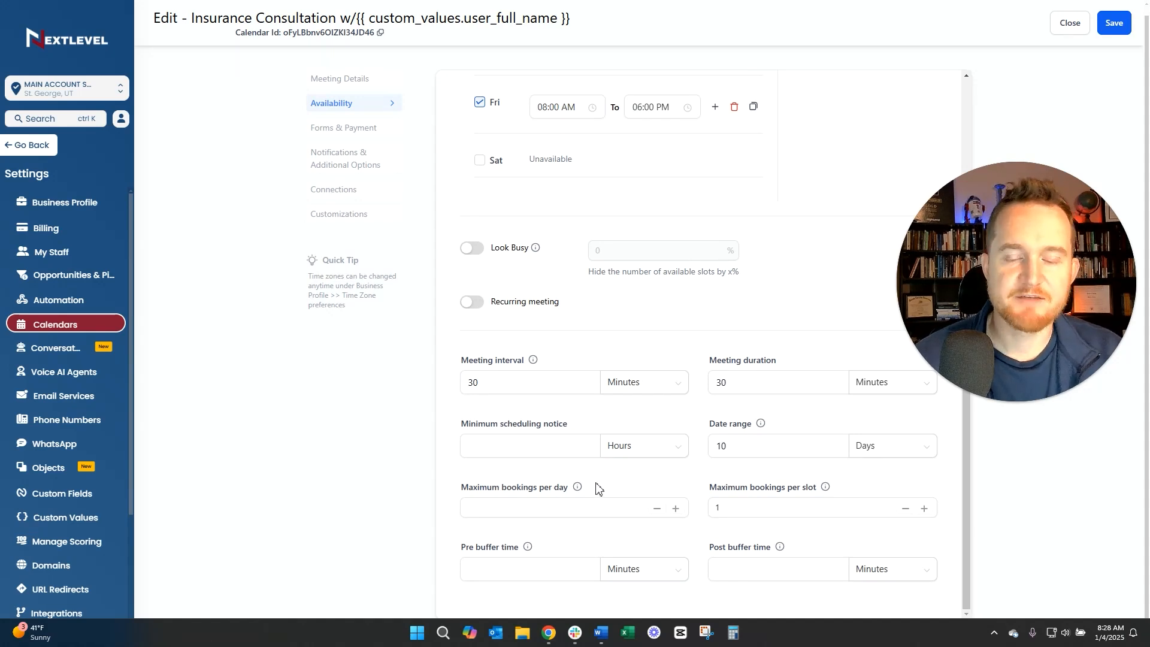
pyautogui.click(563, 512)
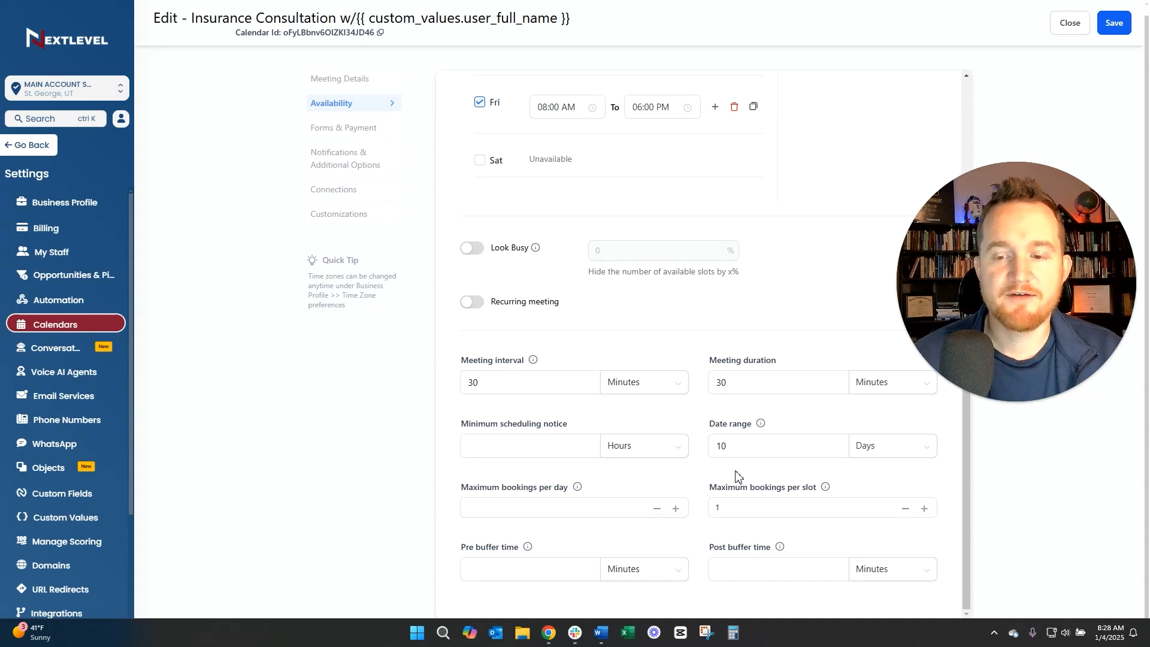
pyautogui.click(729, 507)
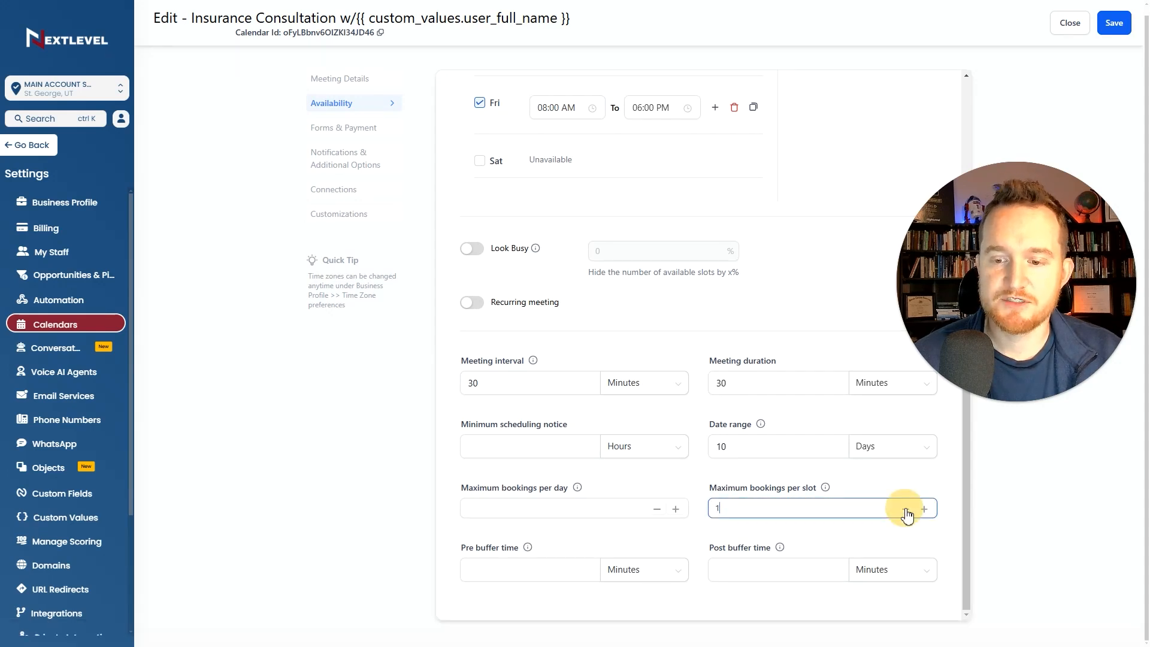
pyautogui.click(878, 487)
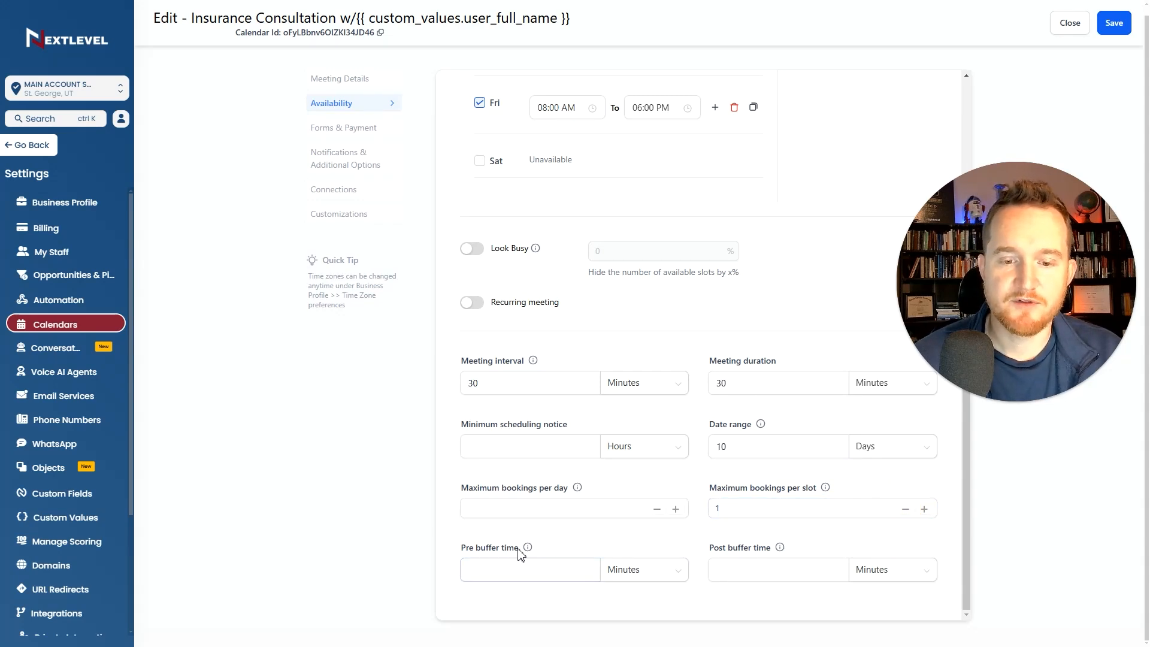
pyautogui.moveTo(528, 547)
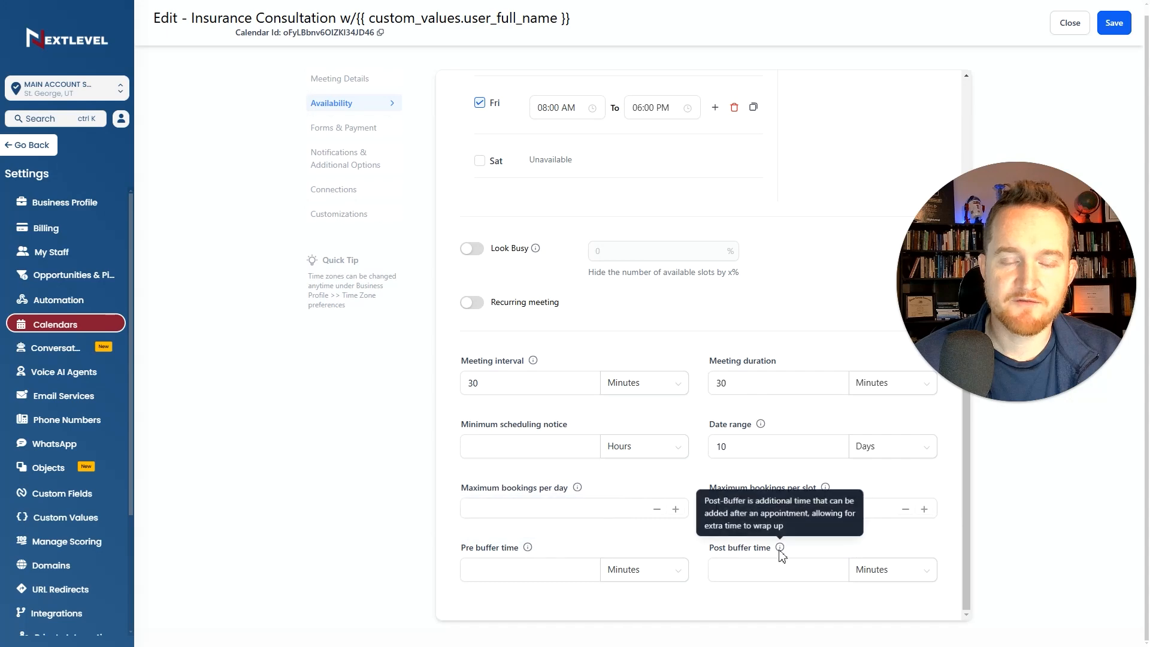
# - Open the calendar's Forms & Payment settings and review them from form selection down to the payment options
pyautogui.click(354, 129)
pyautogui.scroll(5, 712, 263)
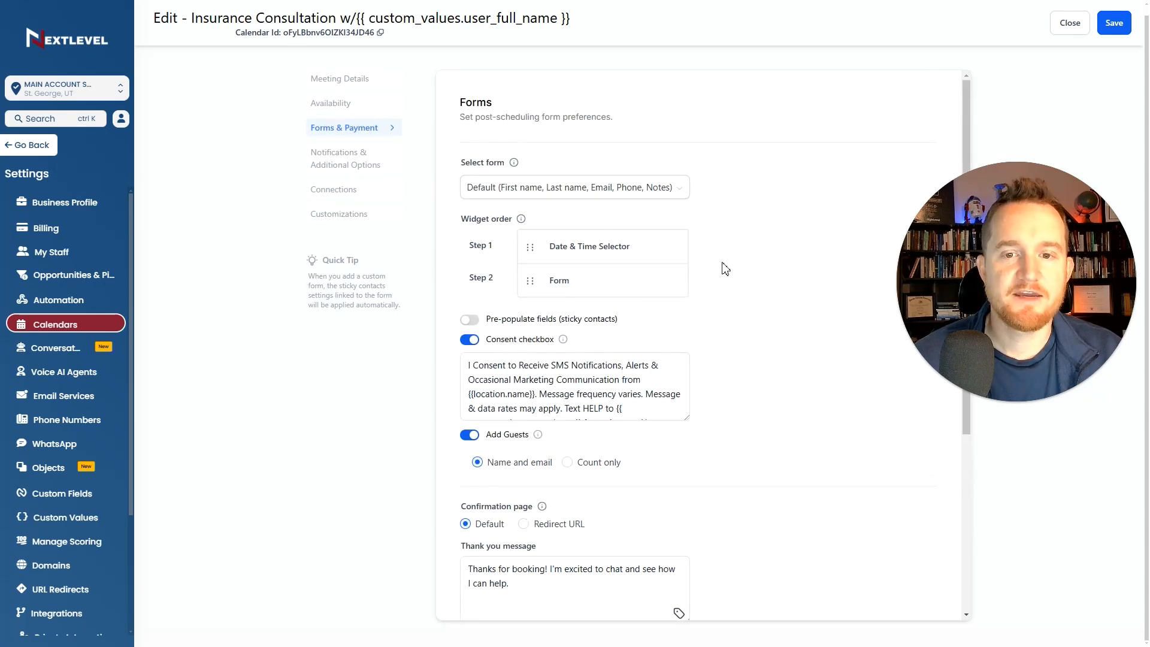
pyautogui.moveTo(458, 163); pyautogui.dragTo(585, 167)
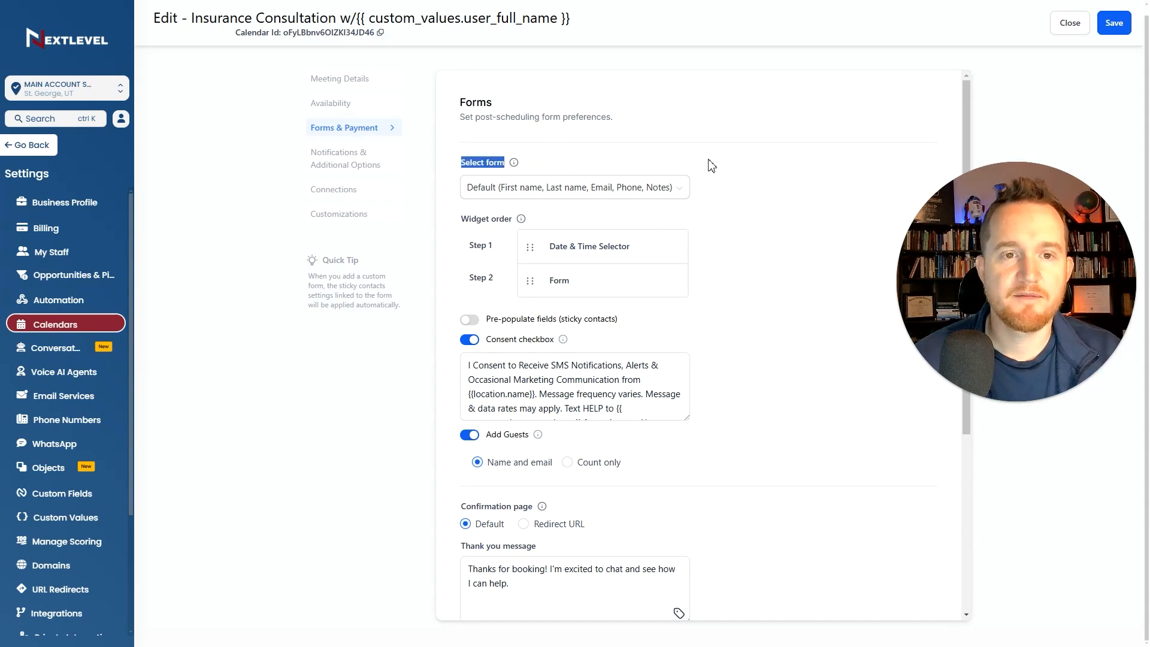
pyautogui.scroll(-2, 711, 166)
pyautogui.scroll(-2, 711, 166)
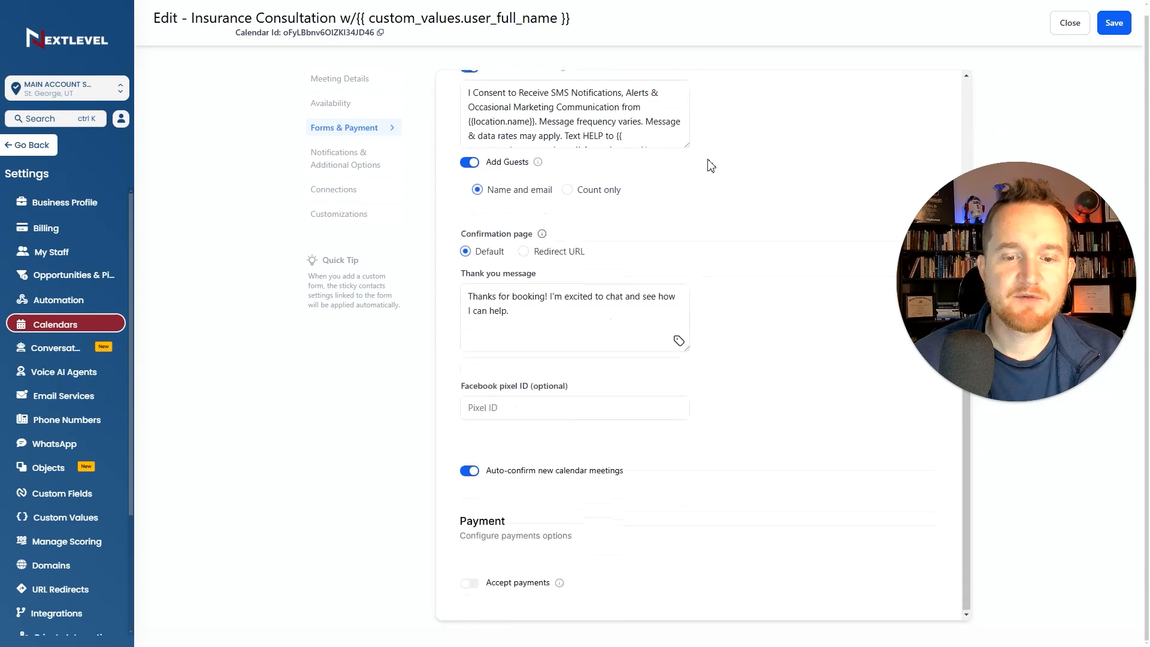
pyautogui.scroll(3, 709, 171)
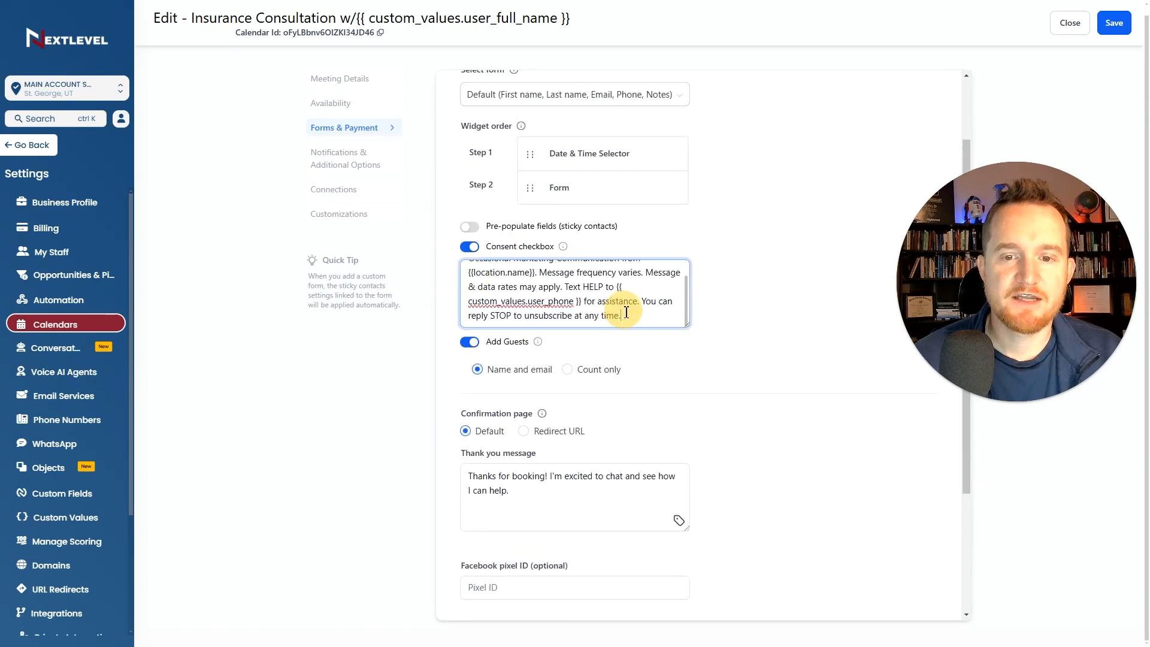
# - Read through the full consent checkbox text for SMS notifications without editing it
pyautogui.moveTo(623, 315); pyautogui.dragTo(439, 256)
pyautogui.click(727, 273)
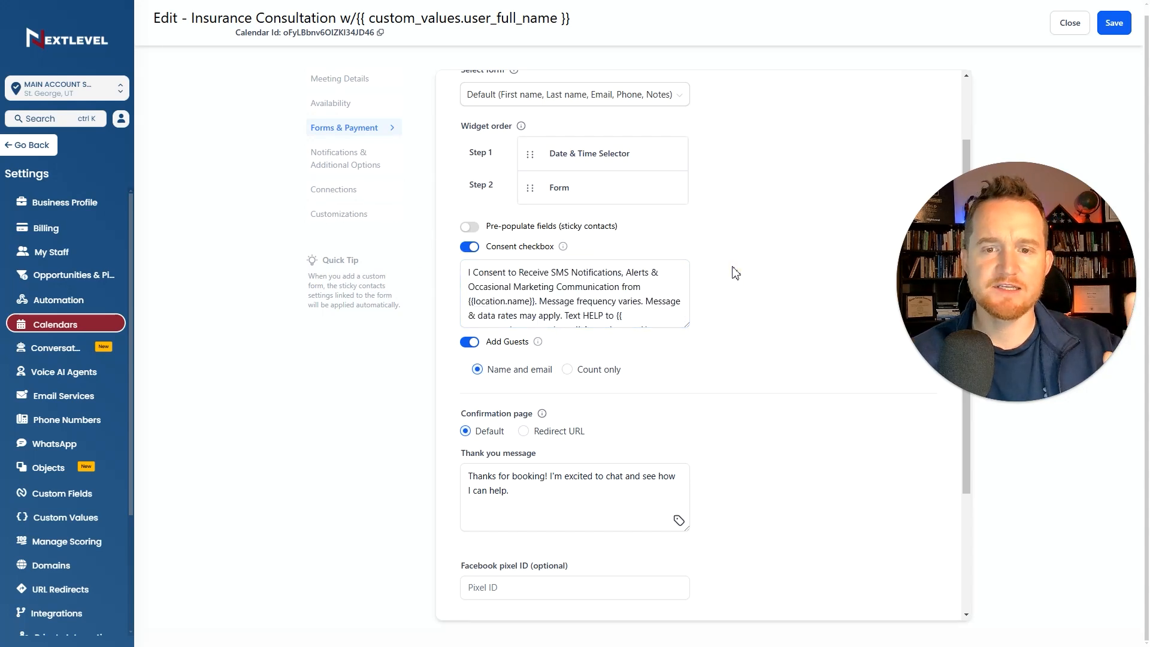
pyautogui.click(663, 311)
pyautogui.scroll(-2, 662, 311)
pyautogui.scroll(2, 662, 311)
pyautogui.click(719, 272)
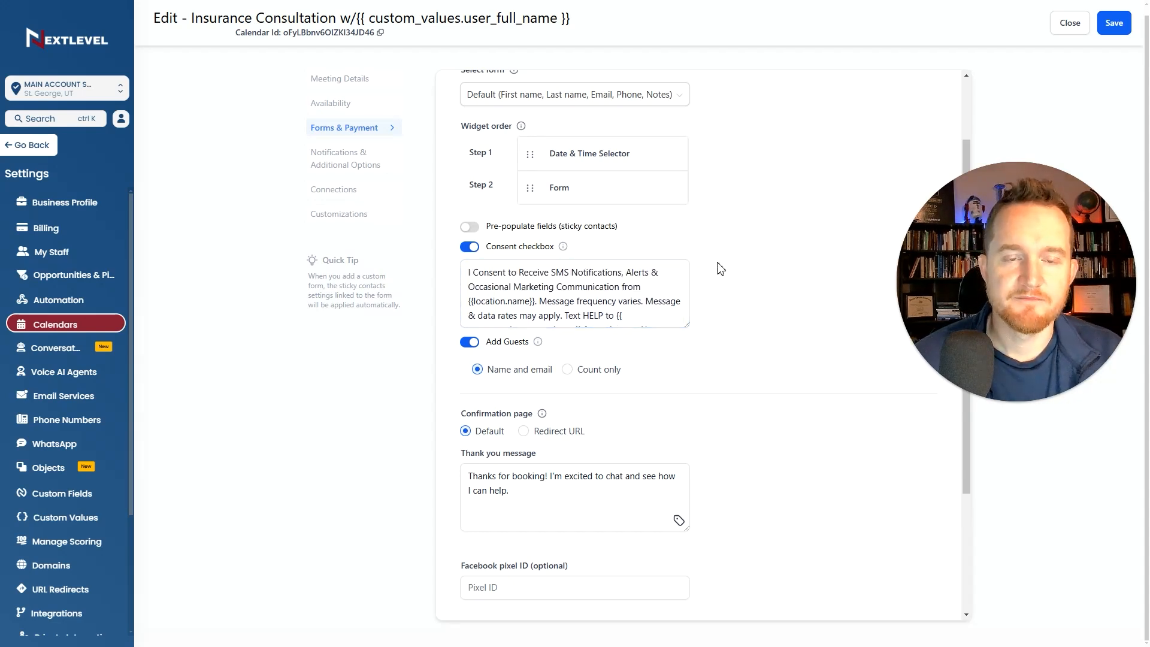
# - Open Notifications & Additional Options and review the appointment notifications, Google calendar invitations and the cancellation and reschedule policy
pyautogui.click(343, 159)
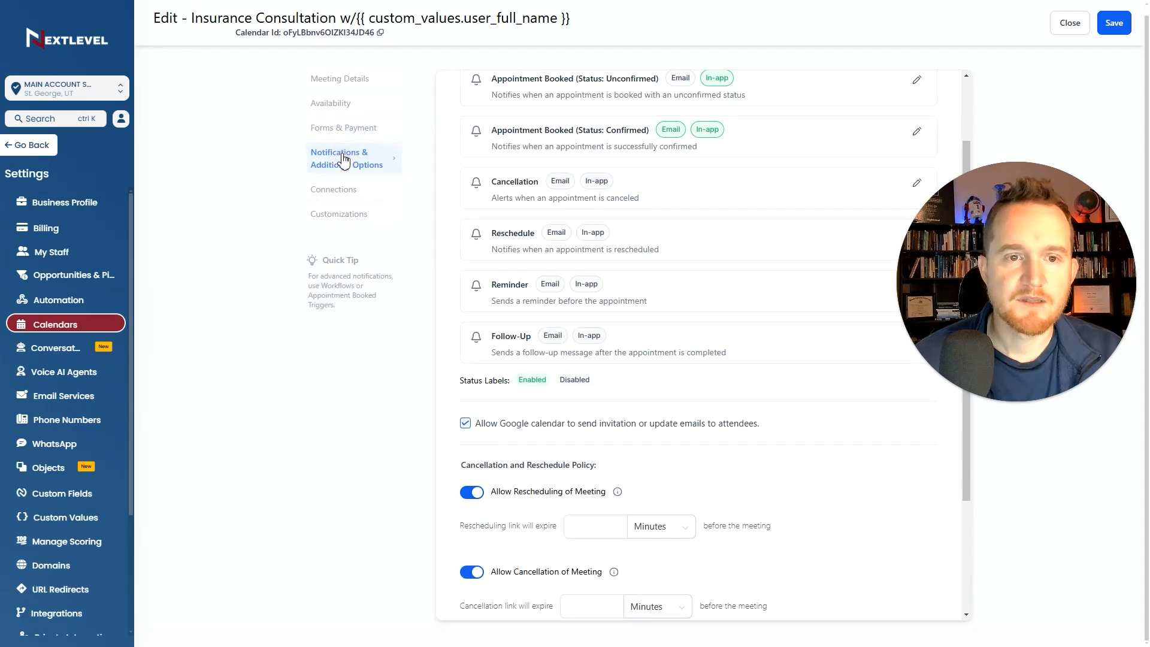
pyautogui.scroll(2, 599, 228)
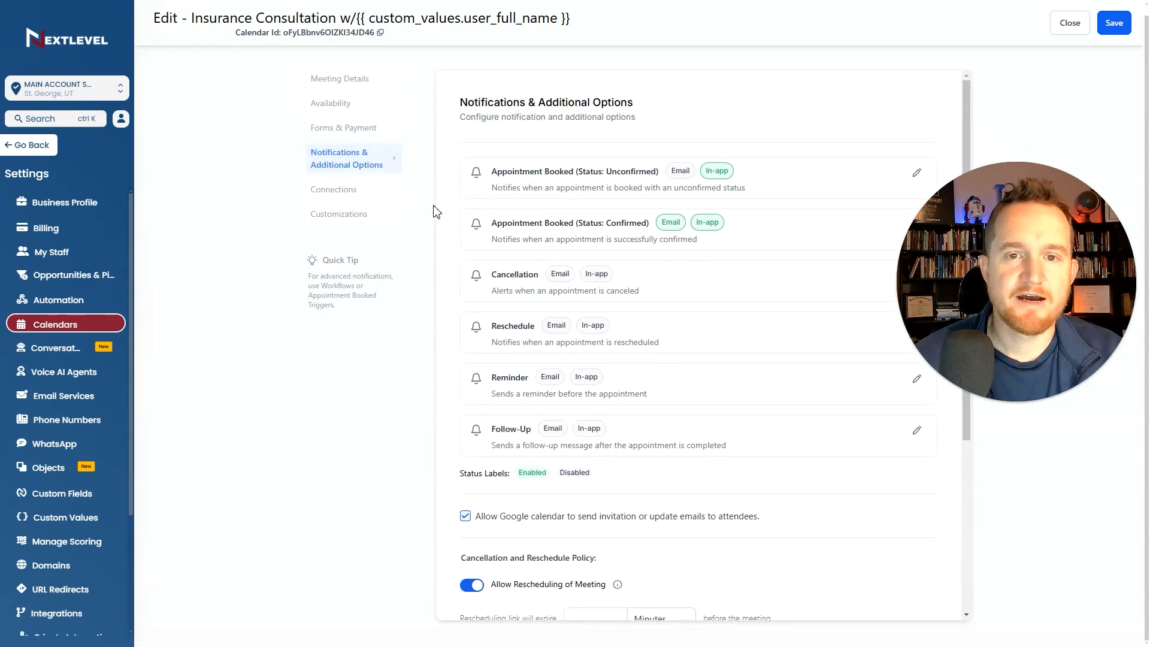
pyautogui.scroll(-1, 694, 264)
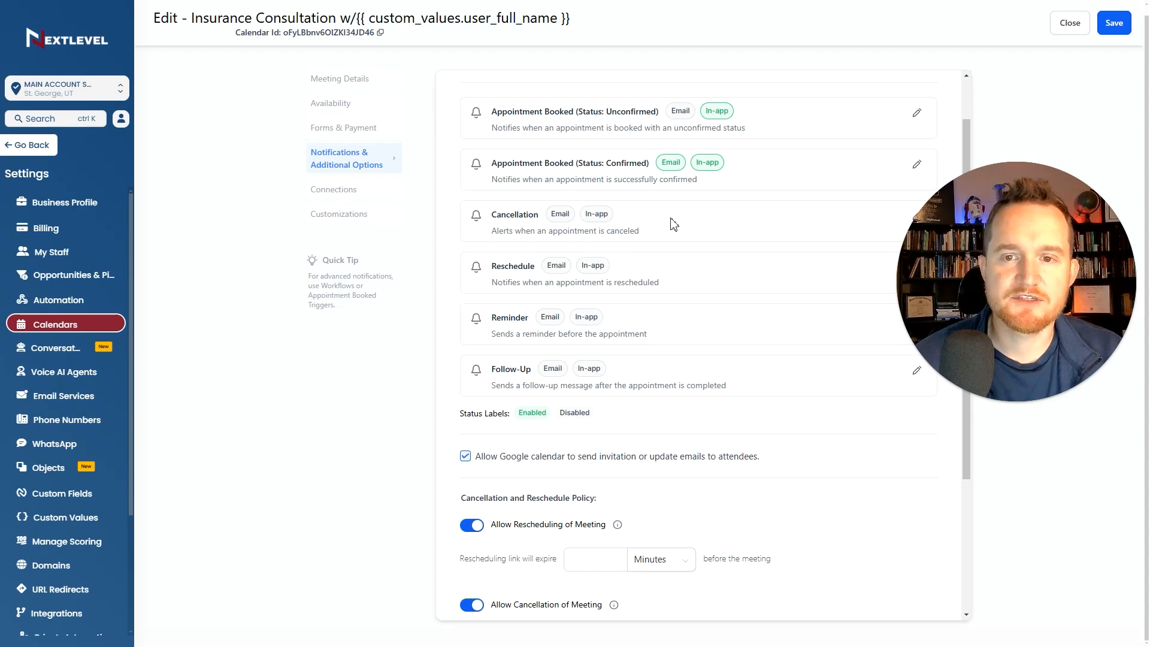
pyautogui.scroll(-3, 611, 273)
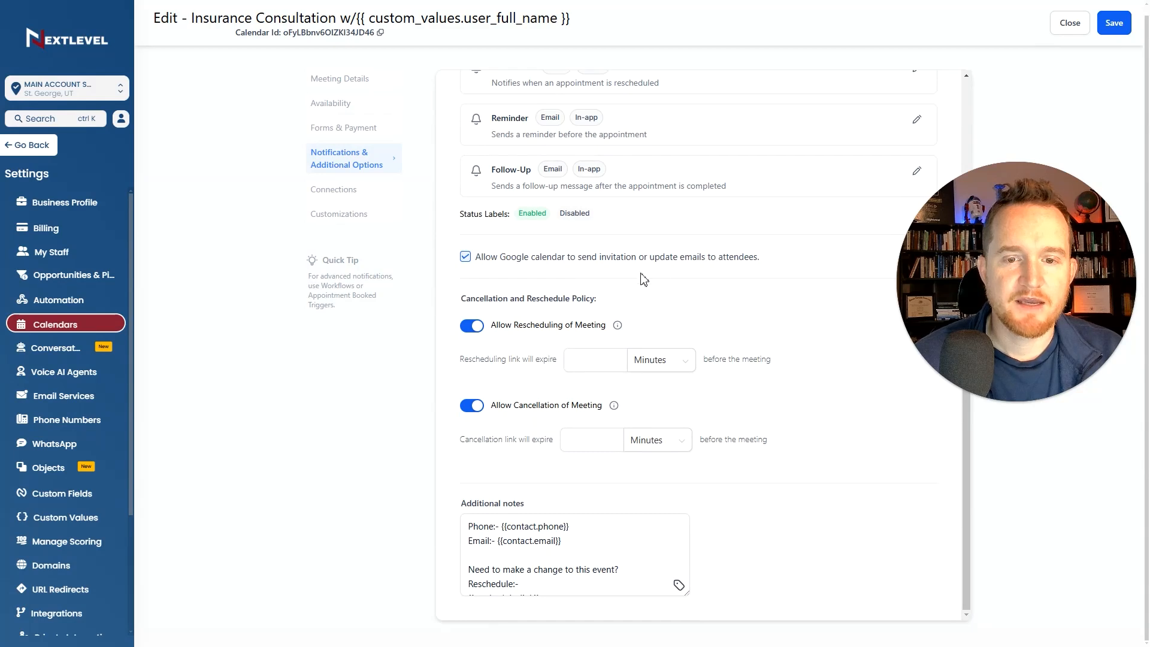
pyautogui.moveTo(457, 299); pyautogui.dragTo(615, 299)
pyautogui.click(620, 300)
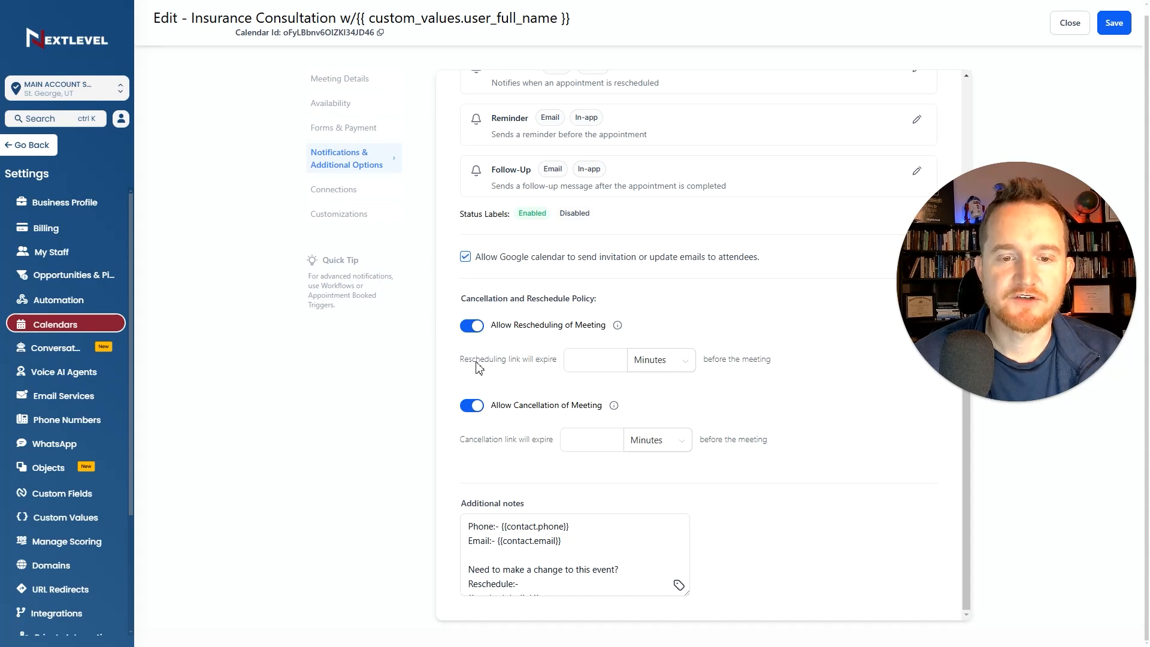
# - Open the calendar's Connections section, and view the Google account connection in the account's Integrations settings
pyautogui.click(346, 190)
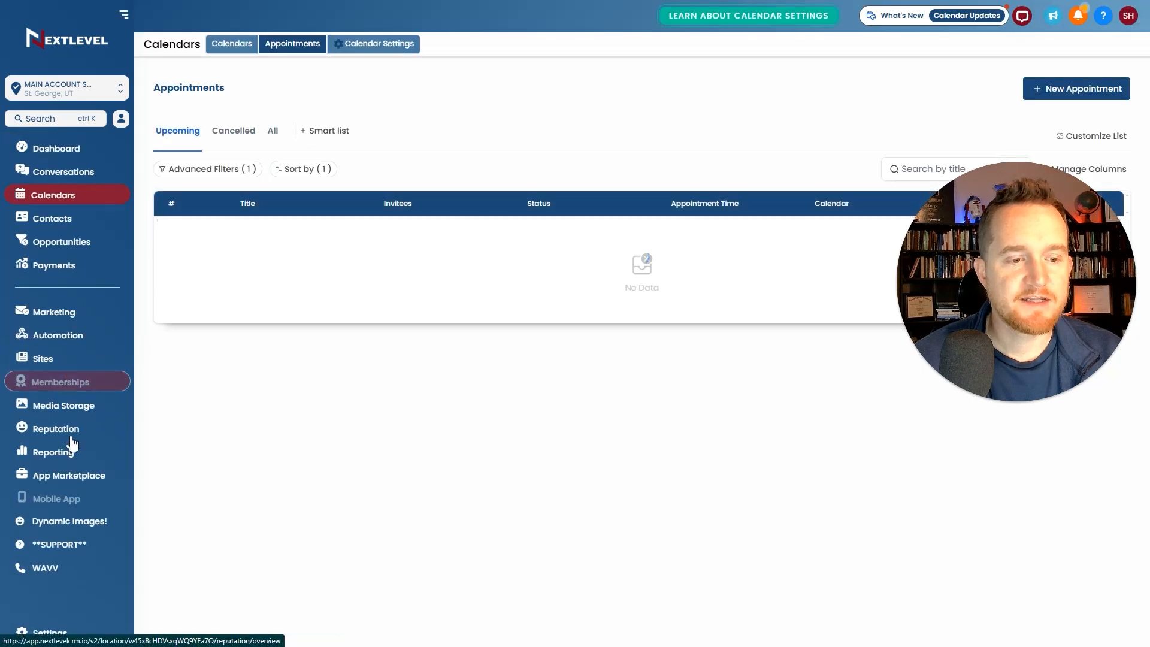
pyautogui.scroll(-1, 71, 444)
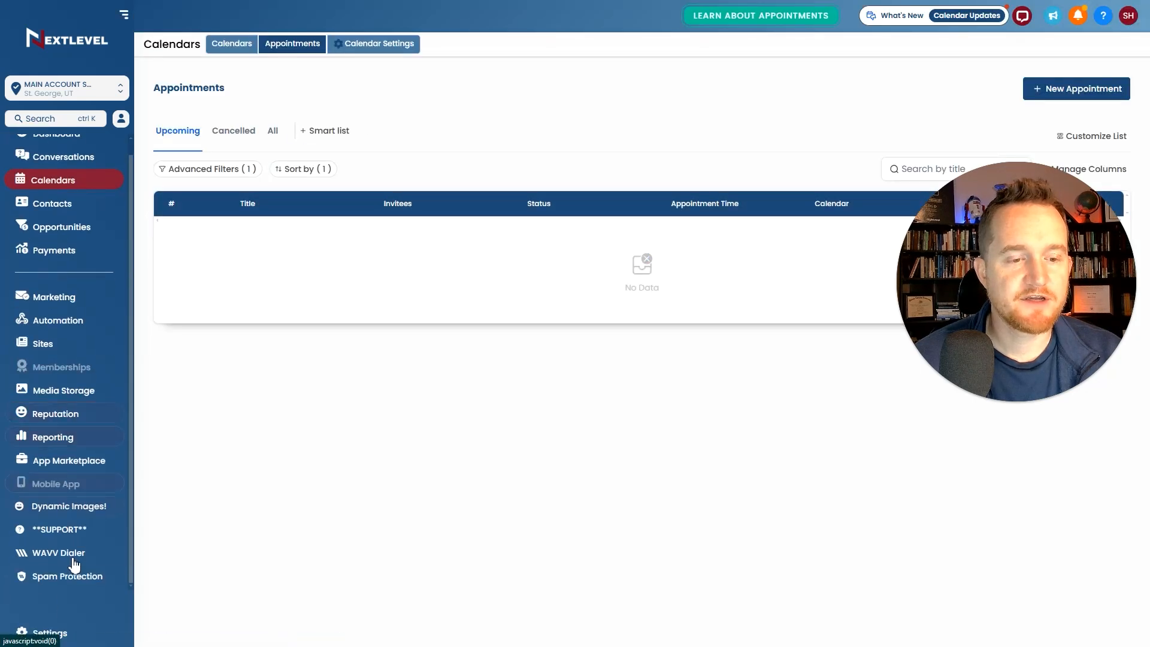
pyautogui.click(60, 634)
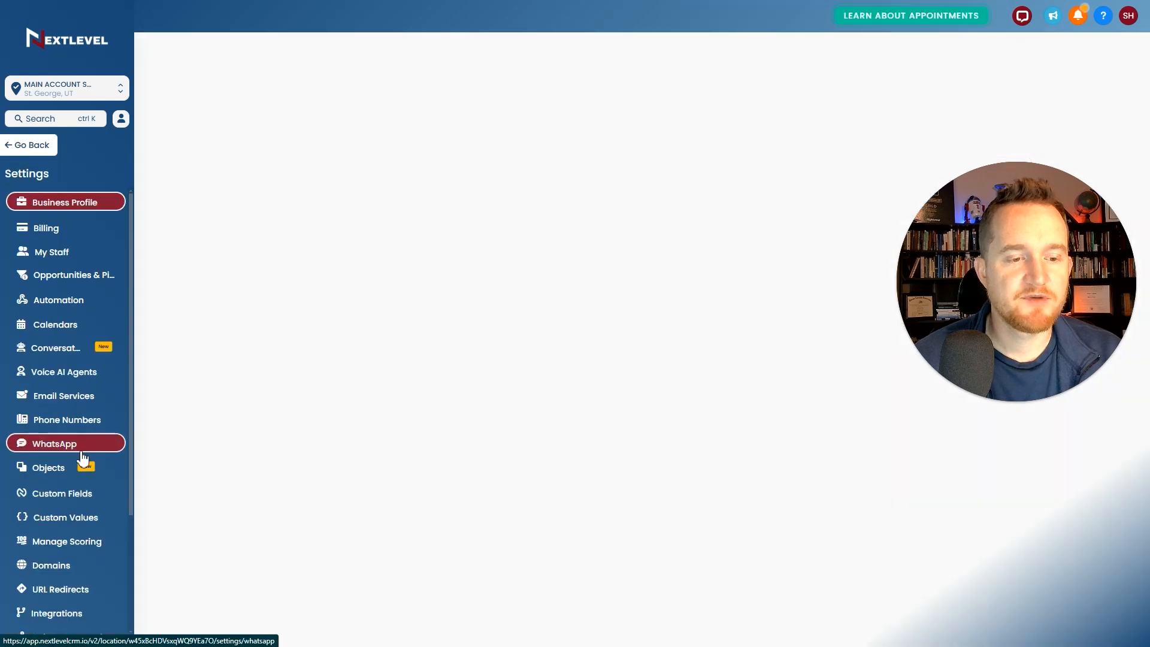
pyautogui.scroll(-2, 81, 584)
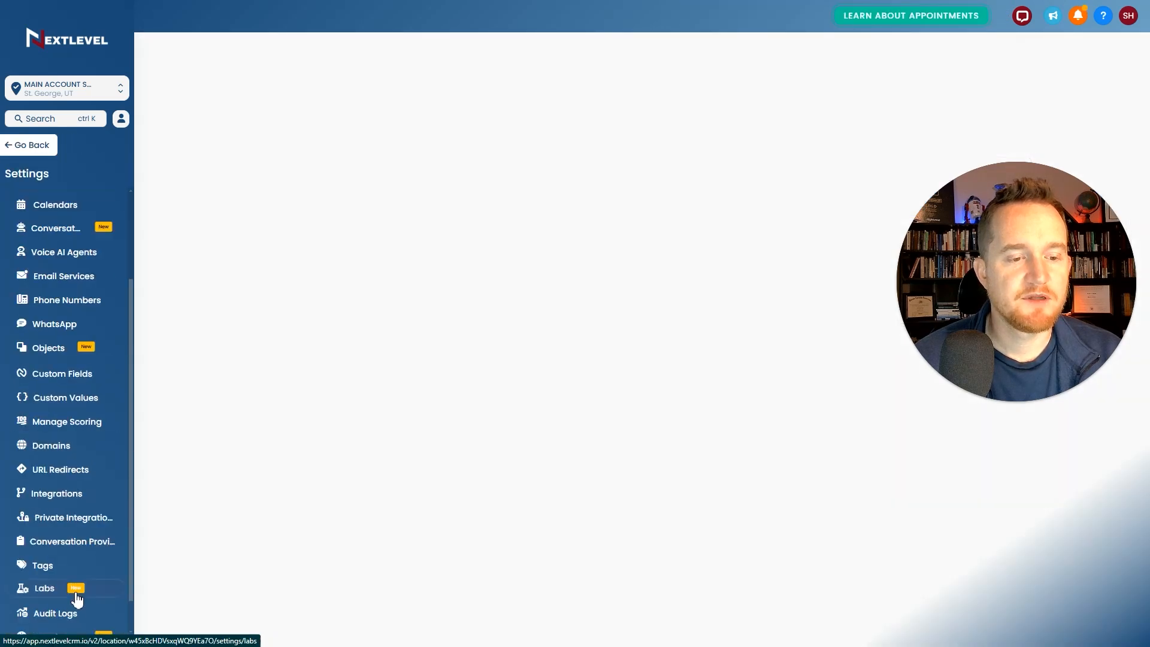
pyautogui.click(101, 497)
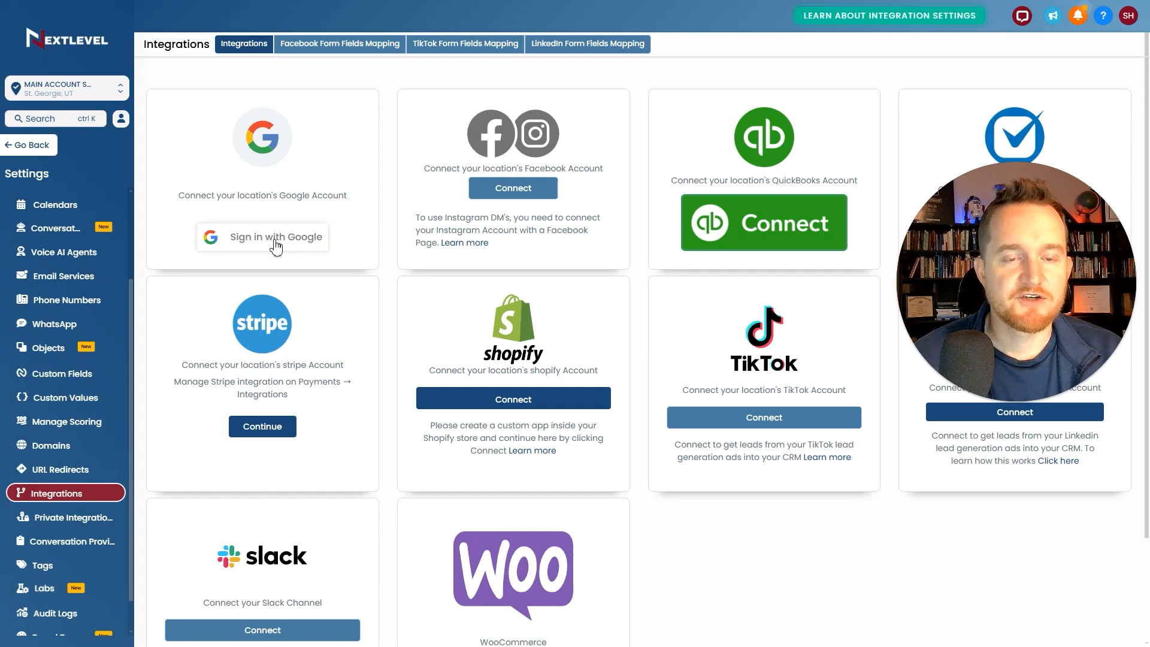
# - Return to Calendar Settings and open the Insurance Consultation calendar for editing
pyautogui.click(33, 144)
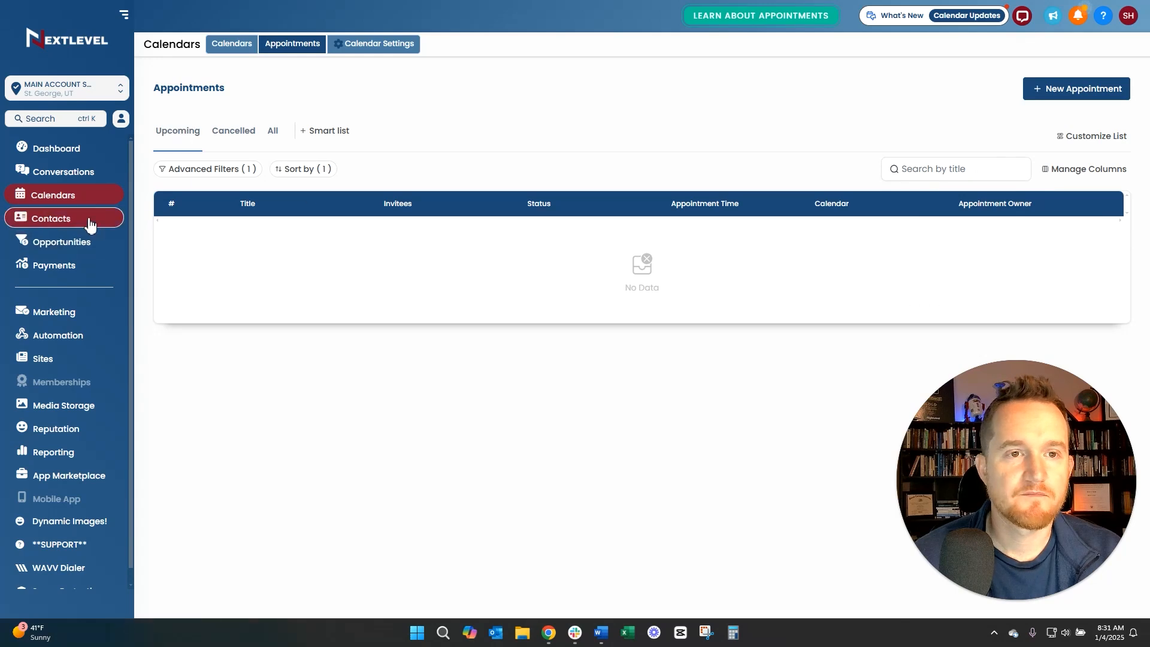
pyautogui.click(392, 44)
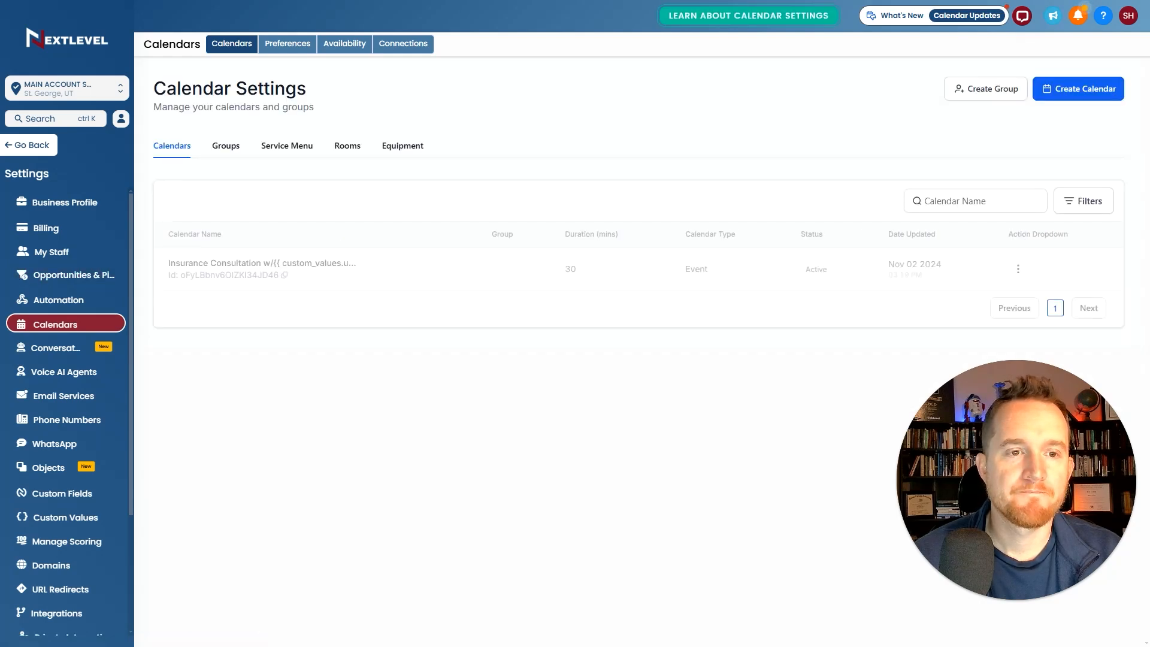
pyautogui.click(1017, 272)
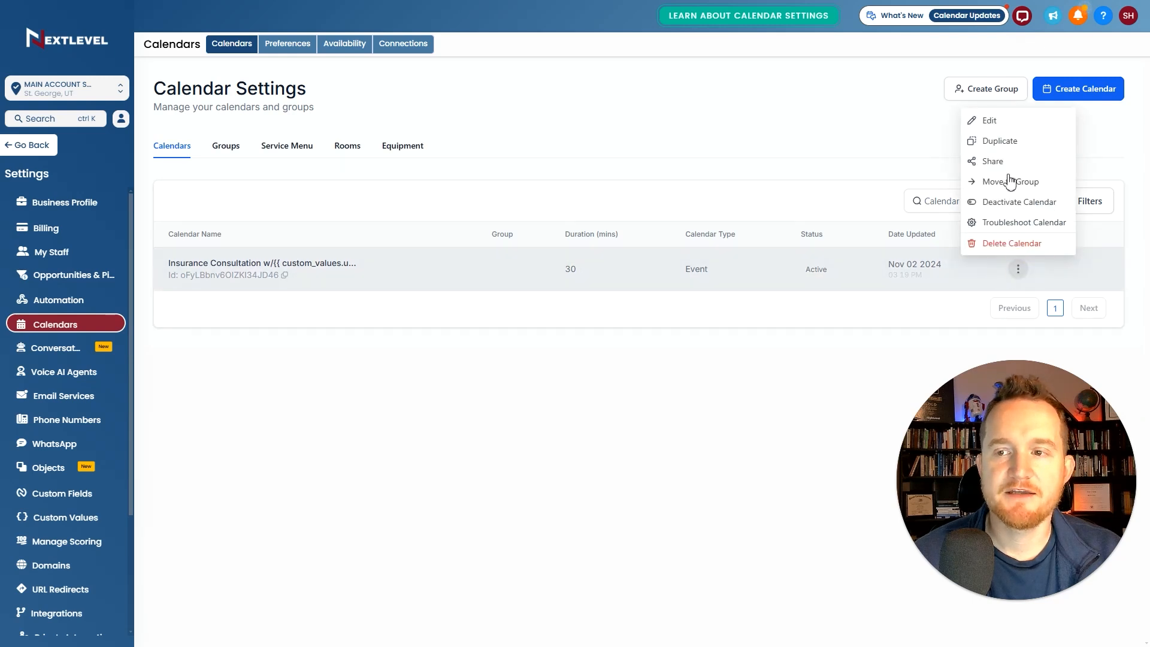
pyautogui.click(989, 120)
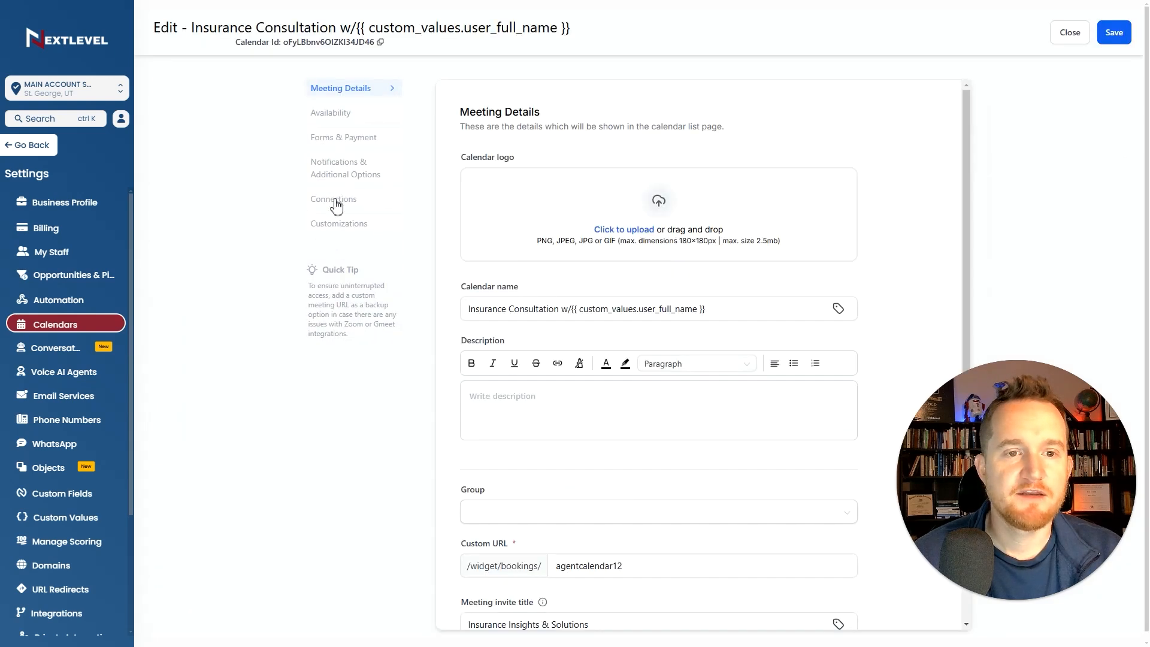
# - Open the calendar's Connections settings and check which external calendars can be linked under External Calendar Sync
pyautogui.click(333, 199)
pyautogui.click(541, 202)
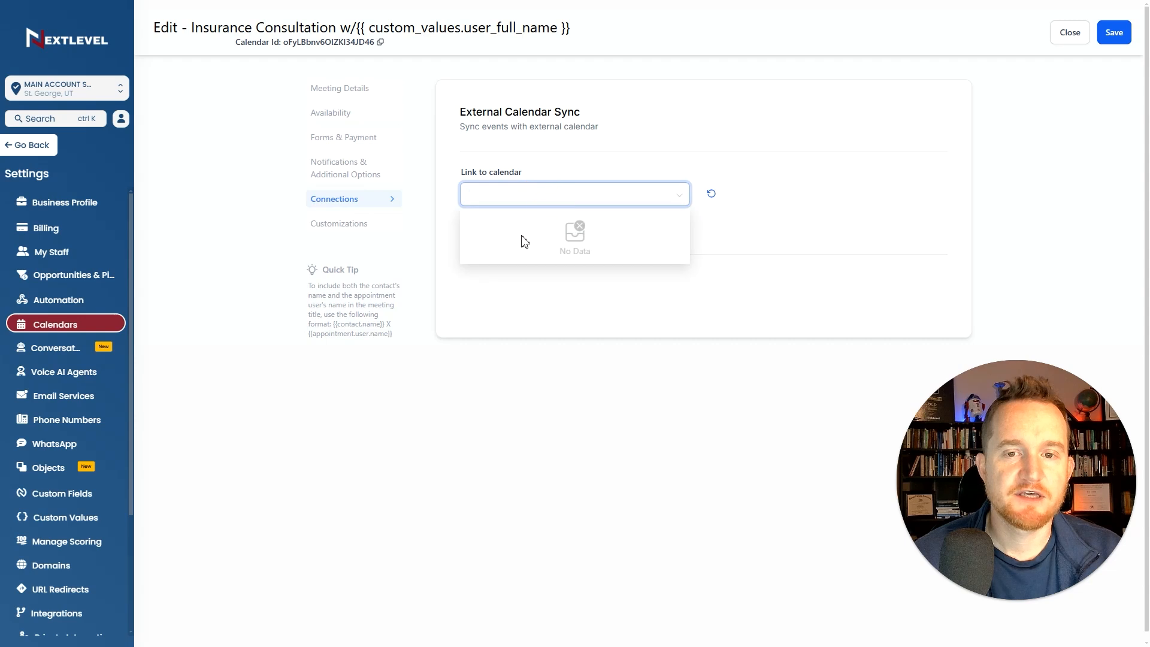
pyautogui.click(927, 196)
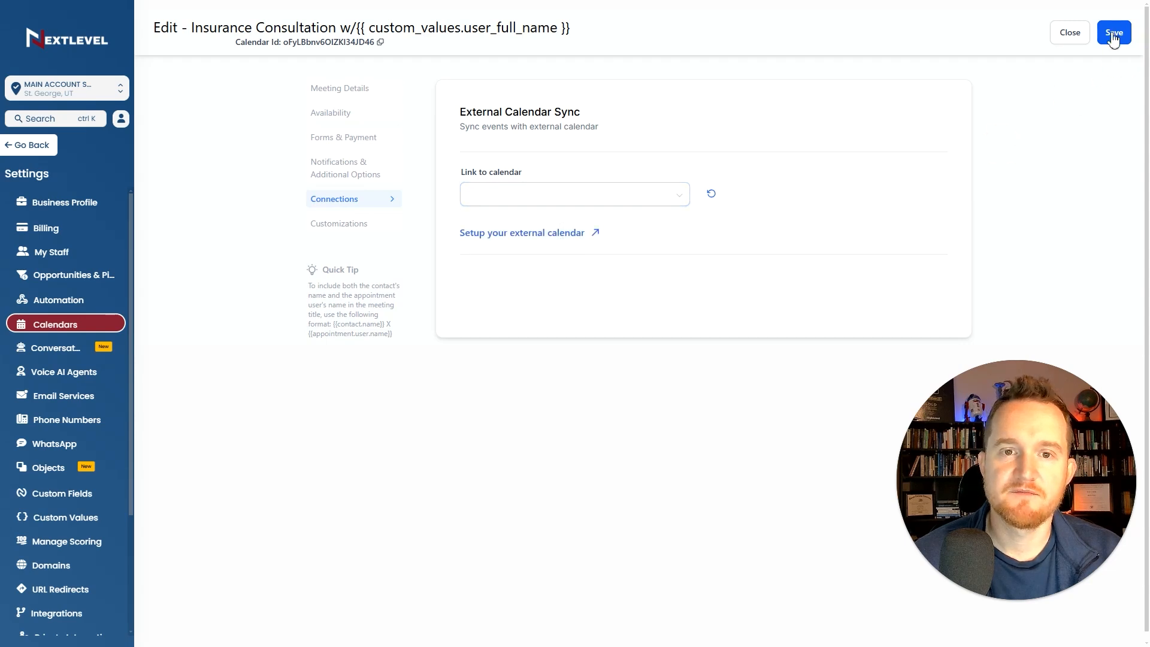
pyautogui.moveTo(468, 114); pyautogui.dragTo(608, 125)
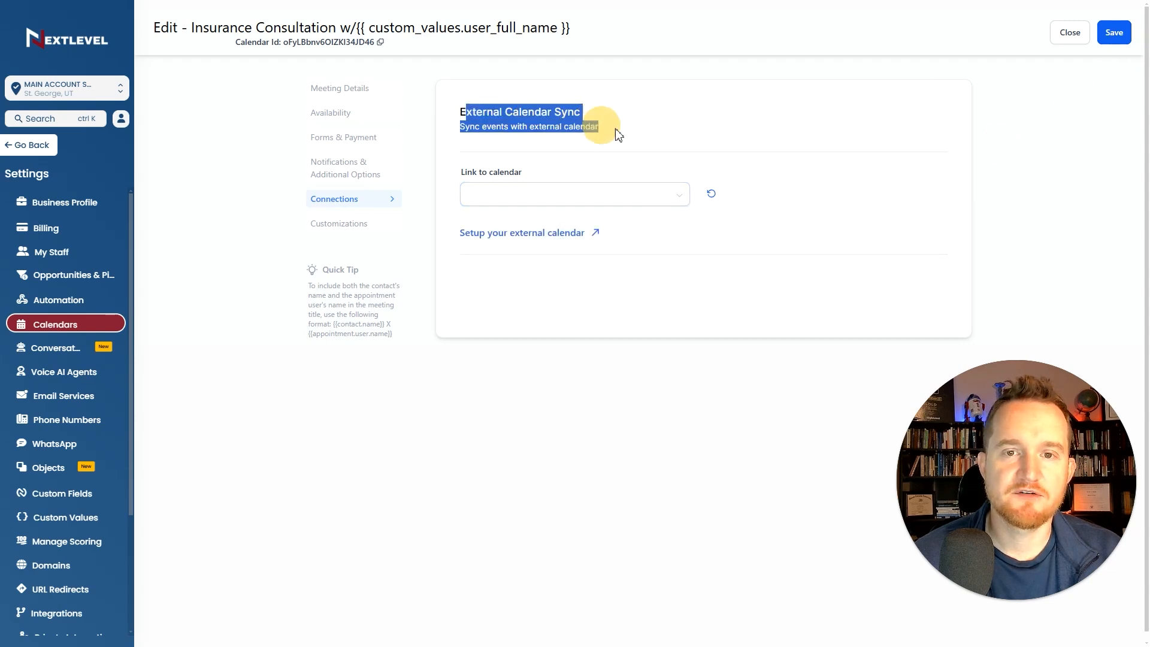
pyautogui.click(626, 135)
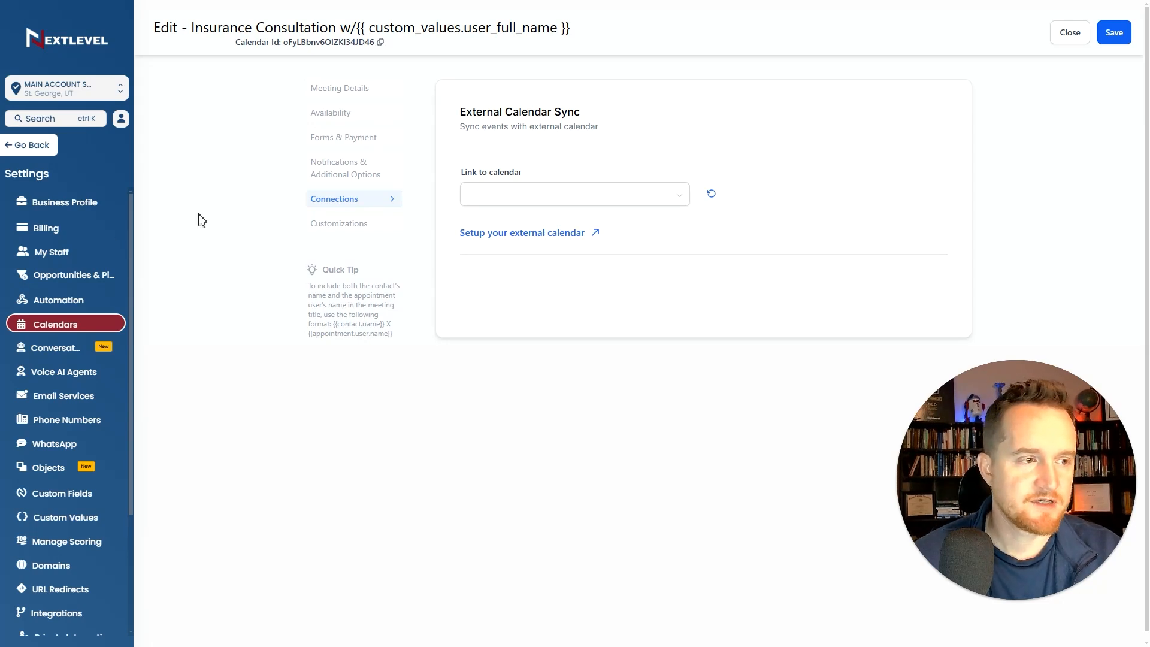
# - Open the calendar's Customizations and review the cover image, widget style, colors, button text and custom code options
pyautogui.click(360, 230)
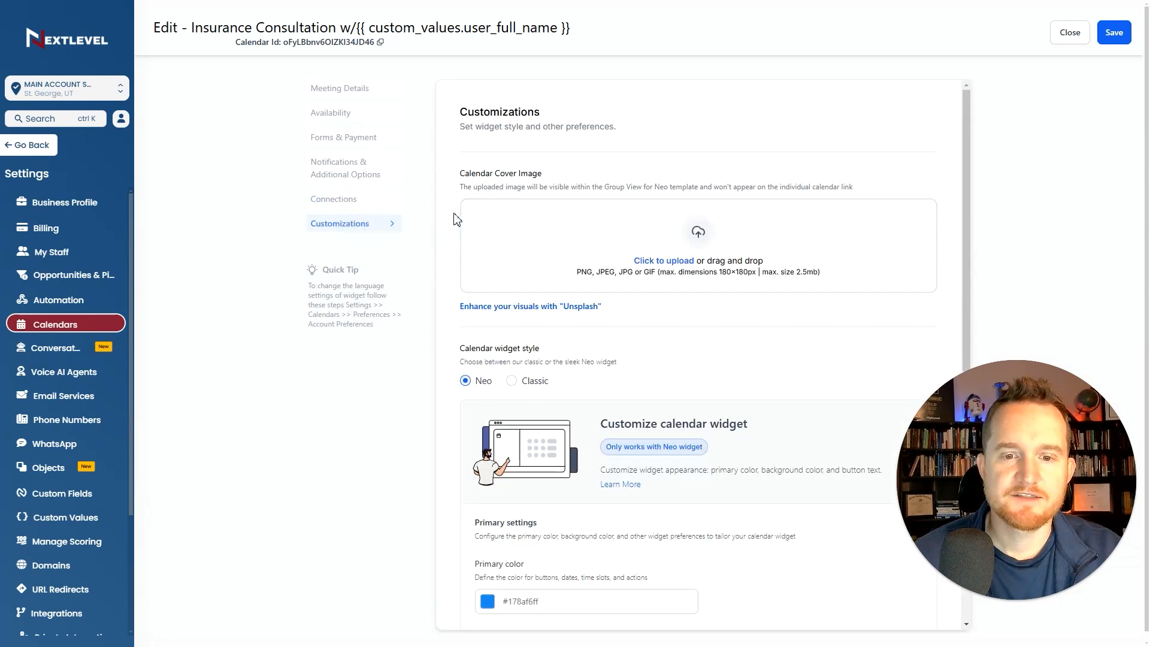
pyautogui.scroll(-2, 451, 214)
pyautogui.scroll(-6, 452, 214)
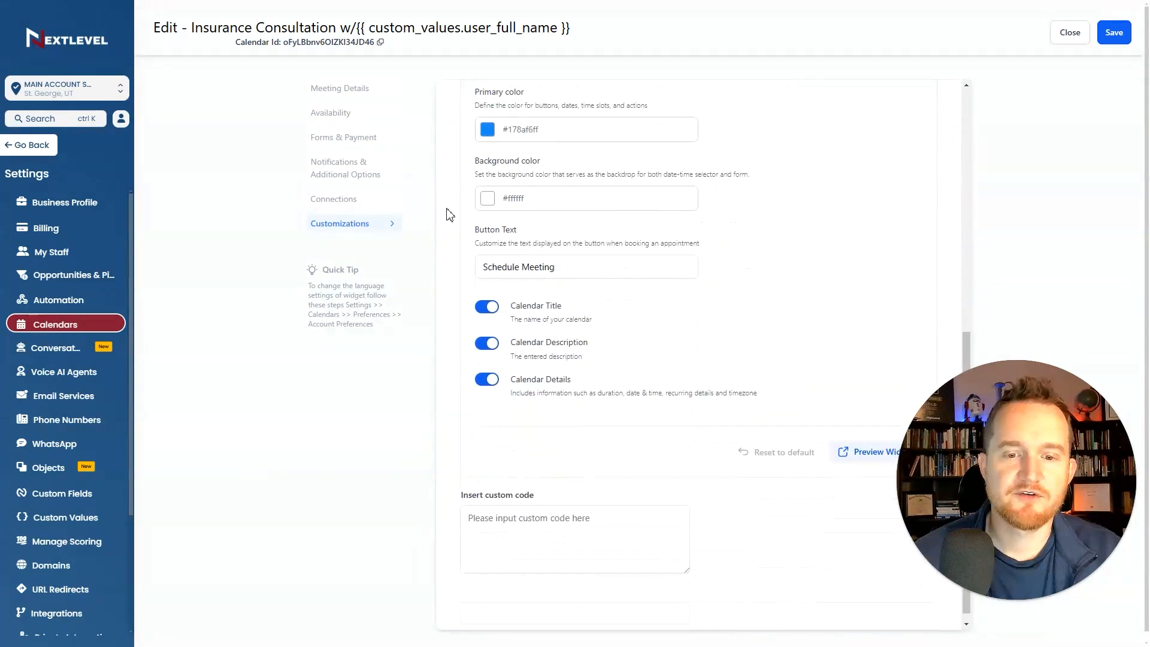
pyautogui.scroll(8, 449, 214)
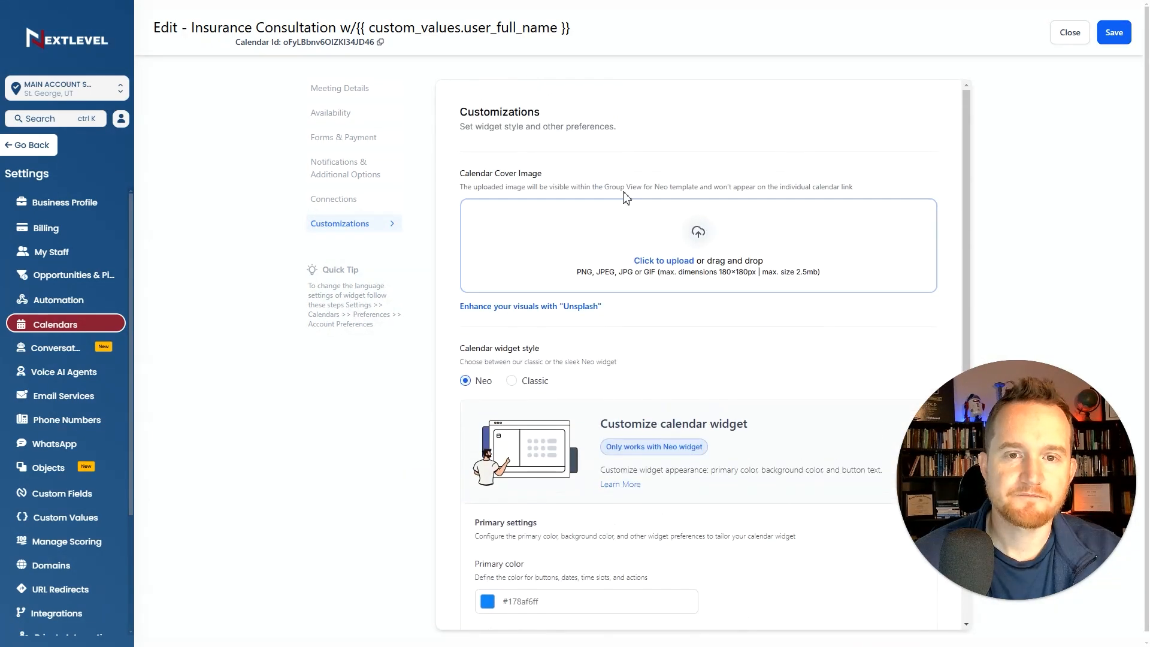
pyautogui.doubleClick(530, 173)
pyautogui.moveTo(505, 174); pyautogui.dragTo(460, 173)
pyautogui.click(600, 173)
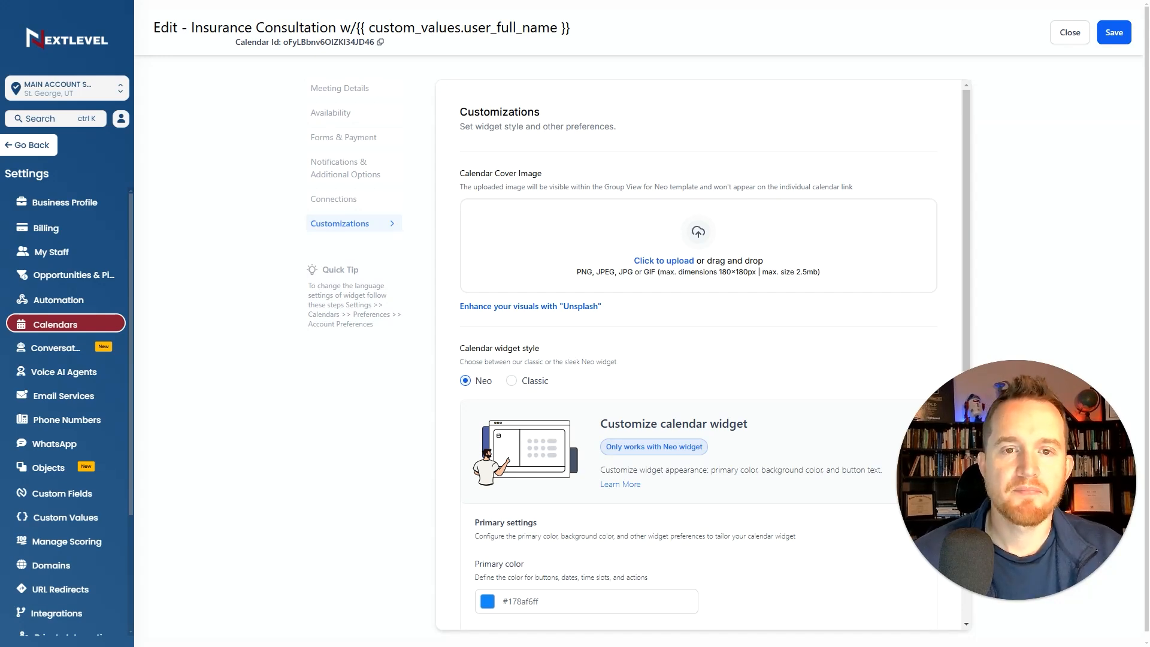
# - Open the calendar's Availability settings and review the weekly available hours
pyautogui.click(331, 113)
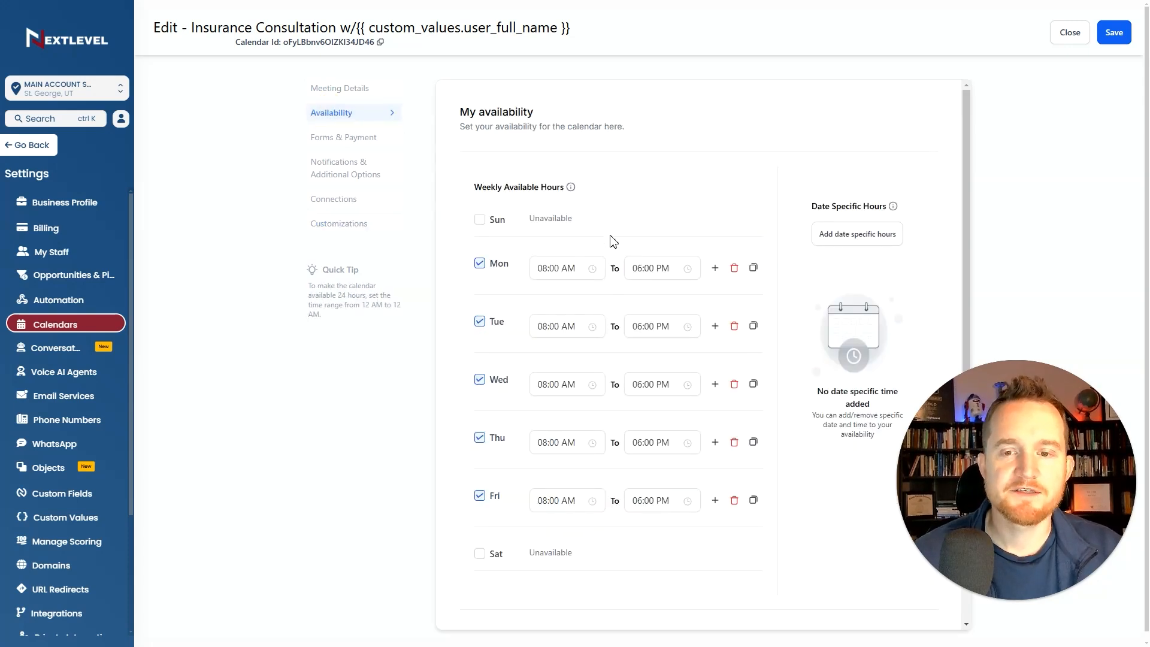
pyautogui.scroll(-1, 613, 241)
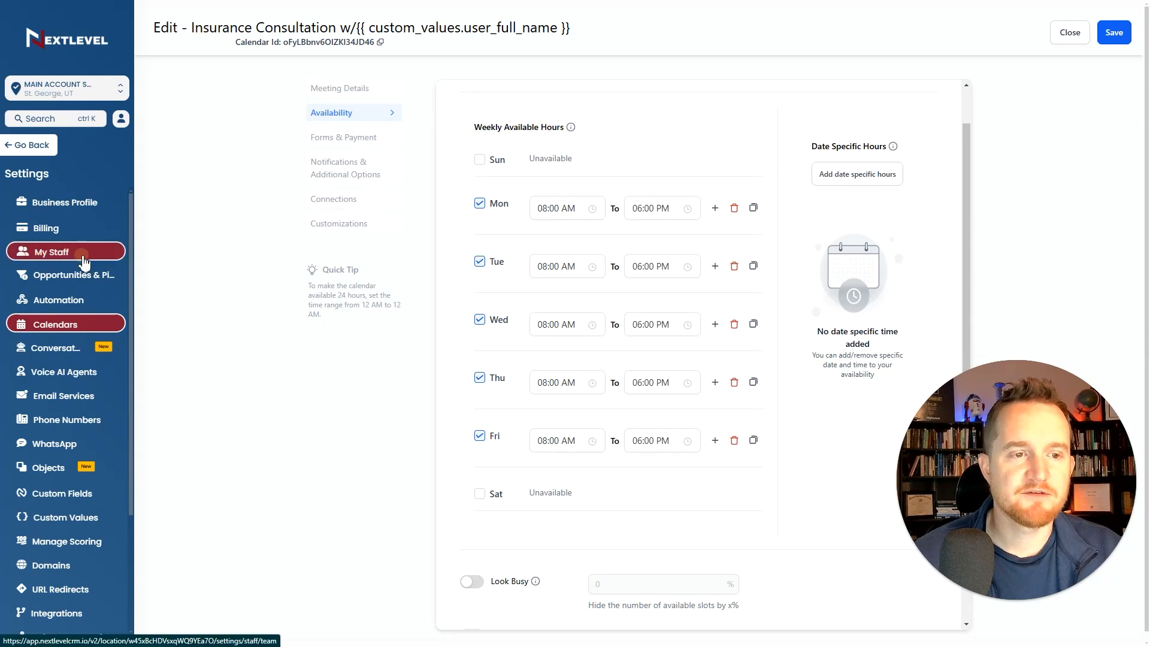
# - Open the staff member's record in My Staff and review the meeting location, time zone and weekday hours under User Availability
pyautogui.click(59, 254)
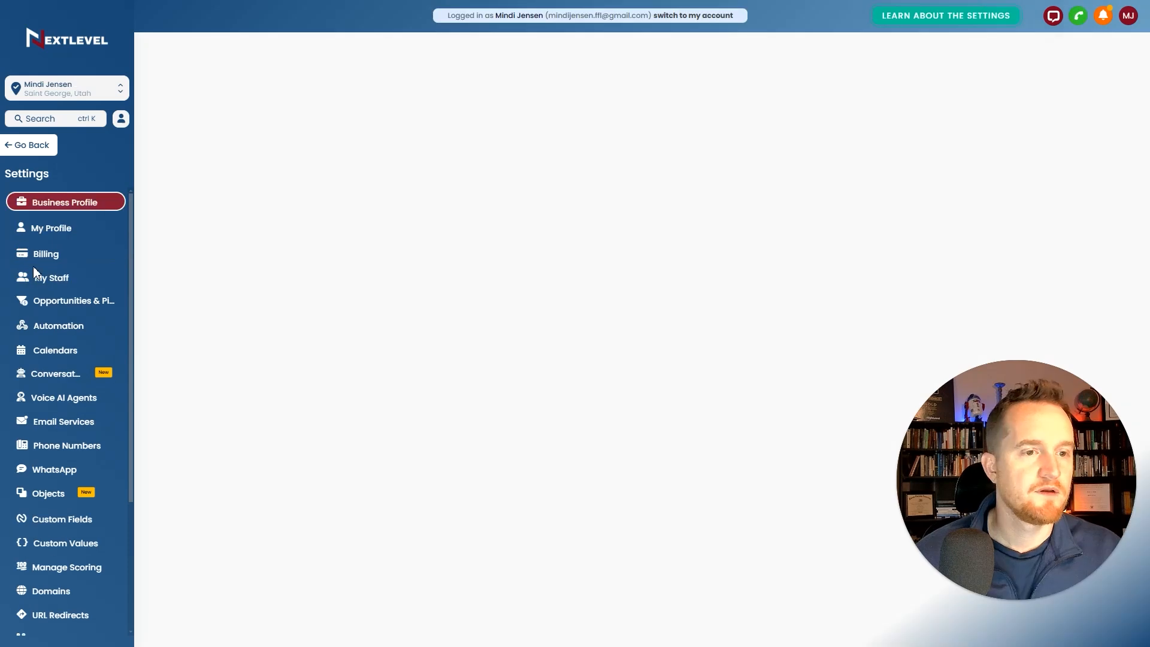
pyautogui.click(57, 277)
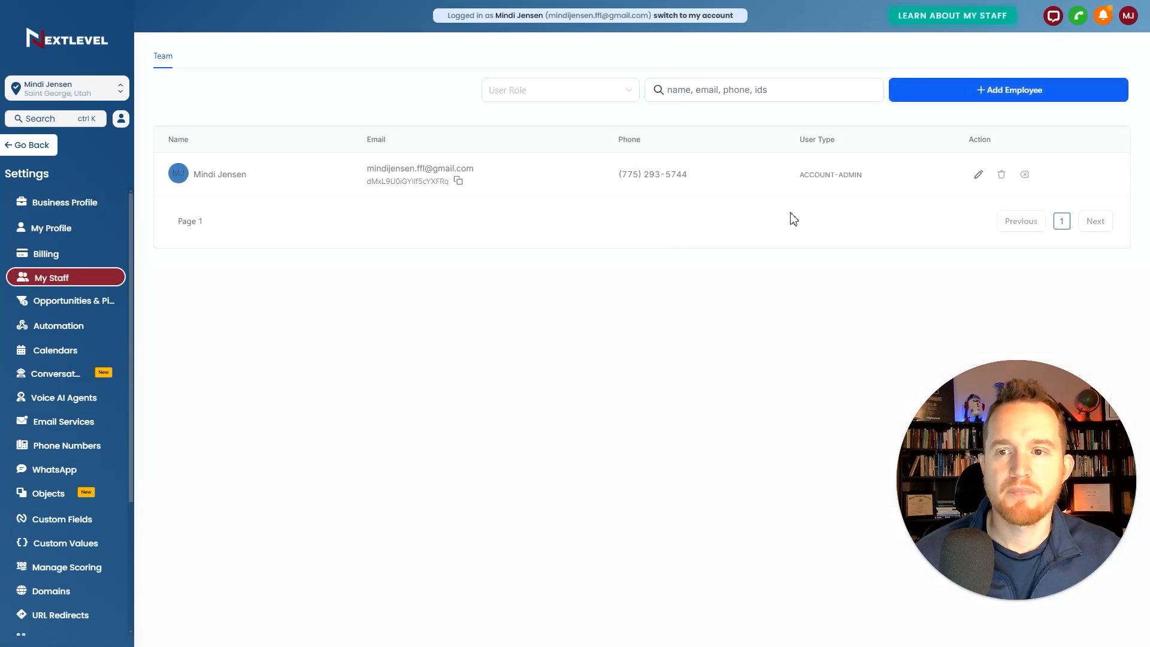
pyautogui.click(978, 174)
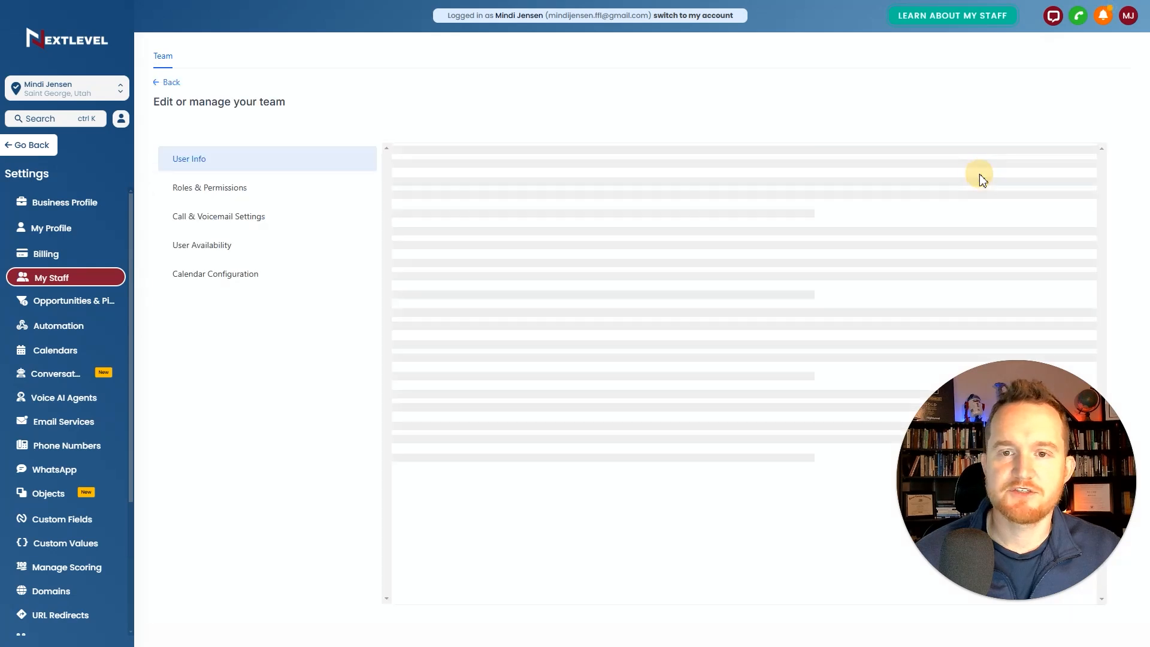
pyautogui.click(224, 250)
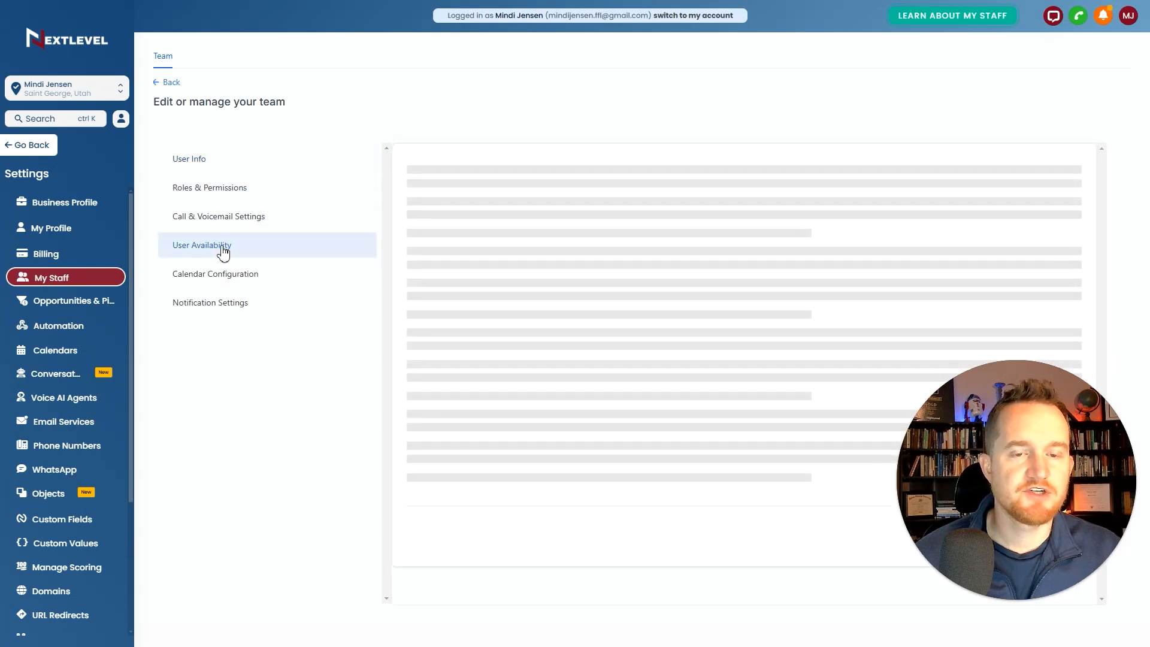
pyautogui.scroll(-3, 541, 294)
pyautogui.scroll(1, 529, 283)
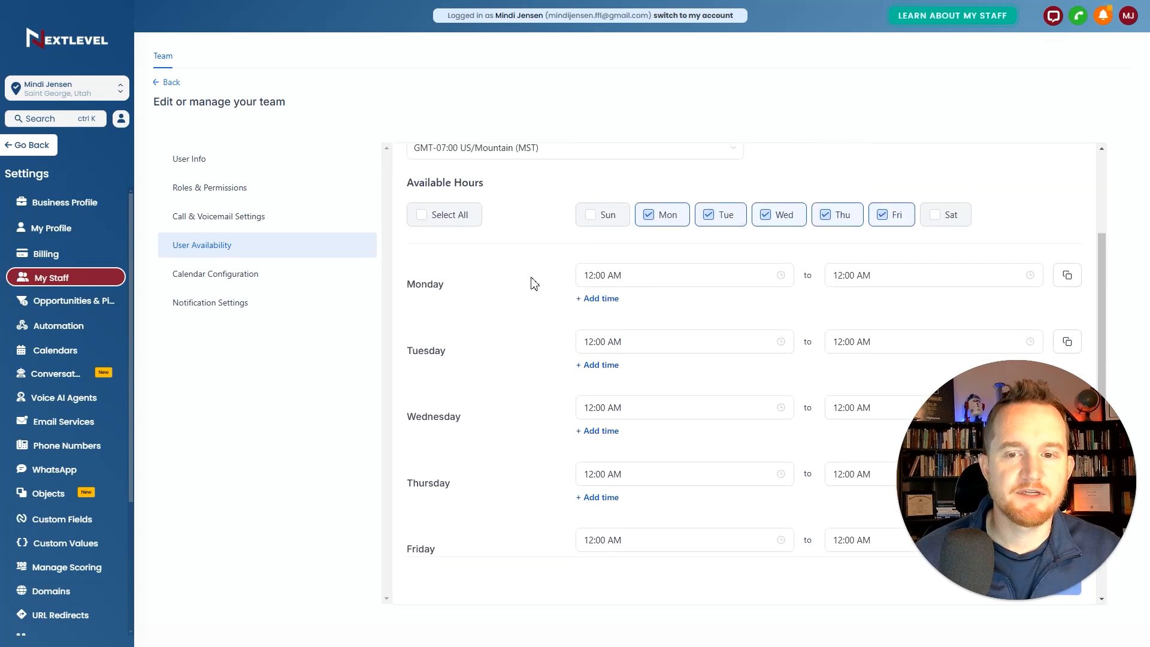
pyautogui.scroll(-1, 530, 279)
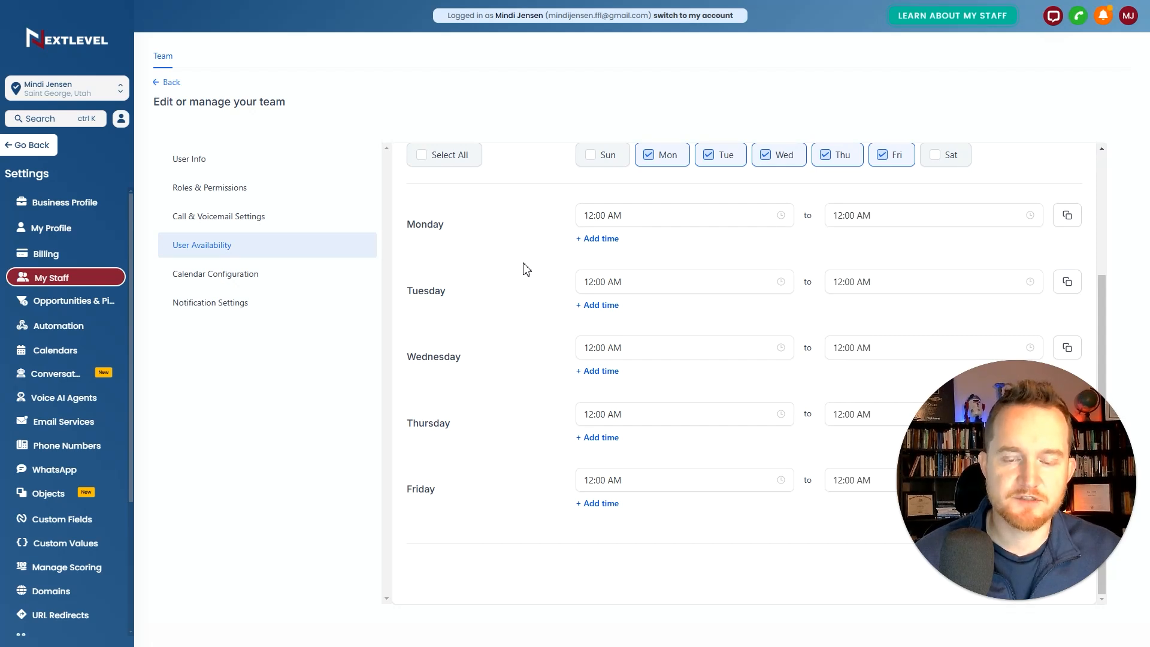
pyautogui.scroll(3, 526, 268)
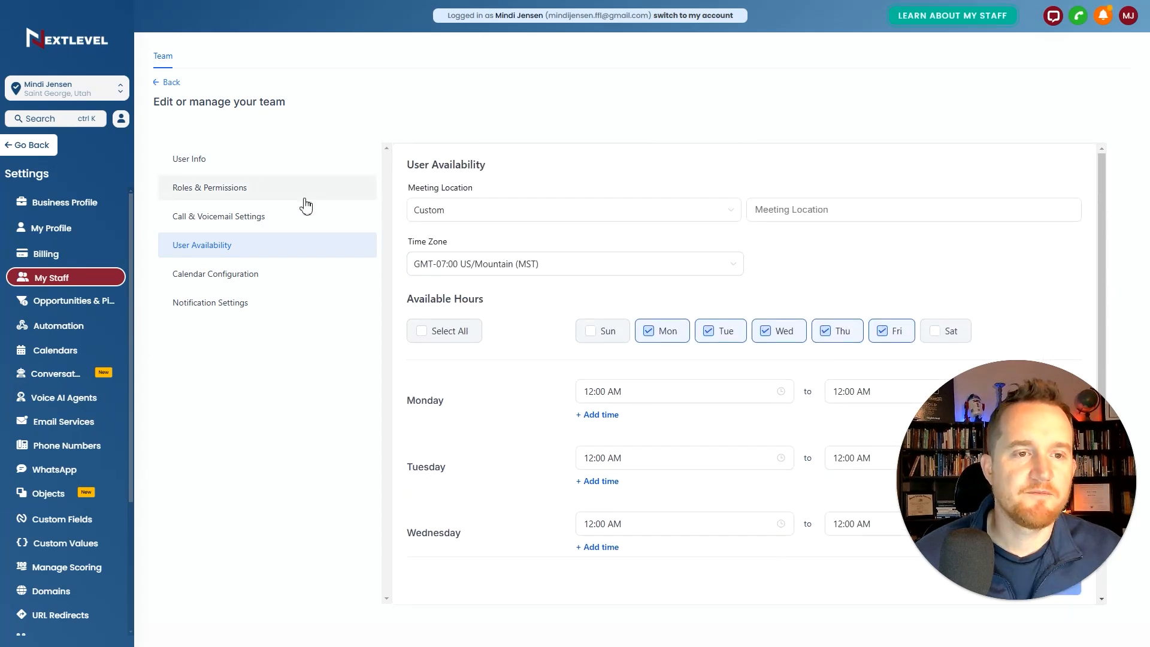
# - Open My Profile and check the choices for the profile's Calendar field without selecting one
pyautogui.click(68, 235)
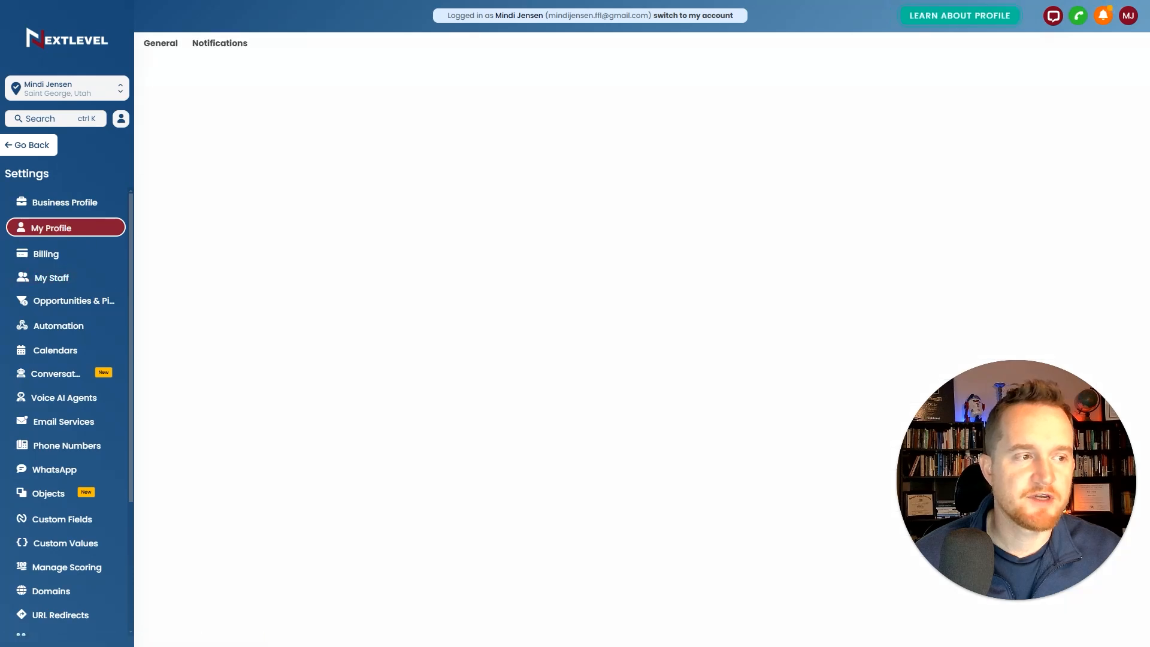
pyautogui.scroll(-2, 302, 255)
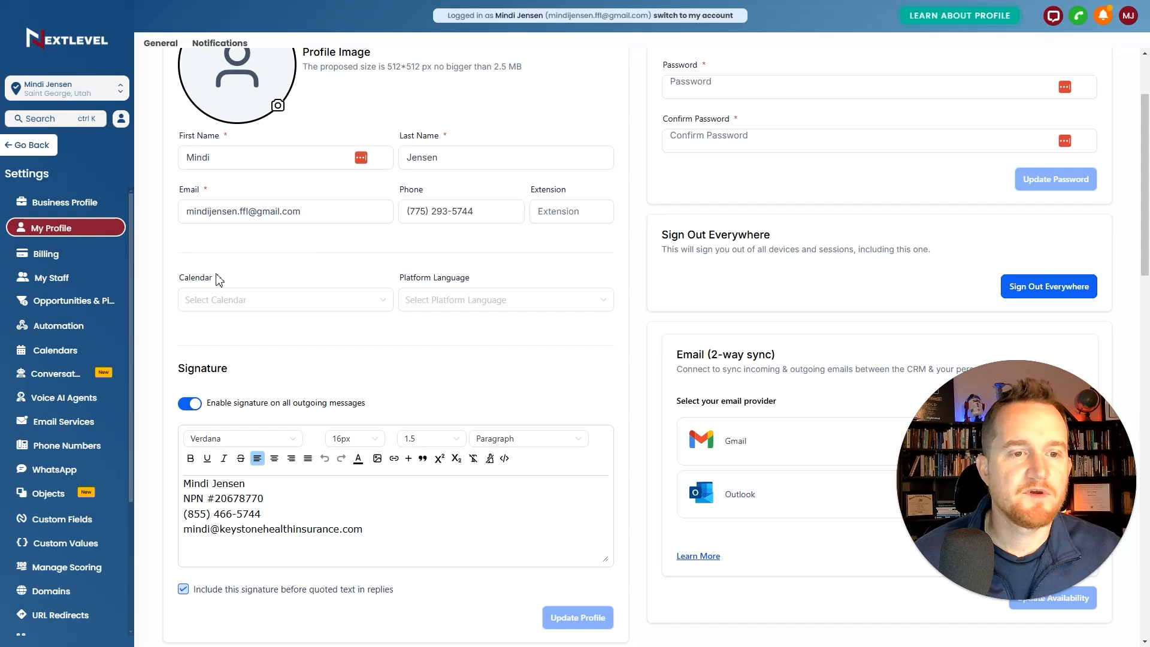
pyautogui.moveTo(215, 280); pyautogui.dragTo(184, 279)
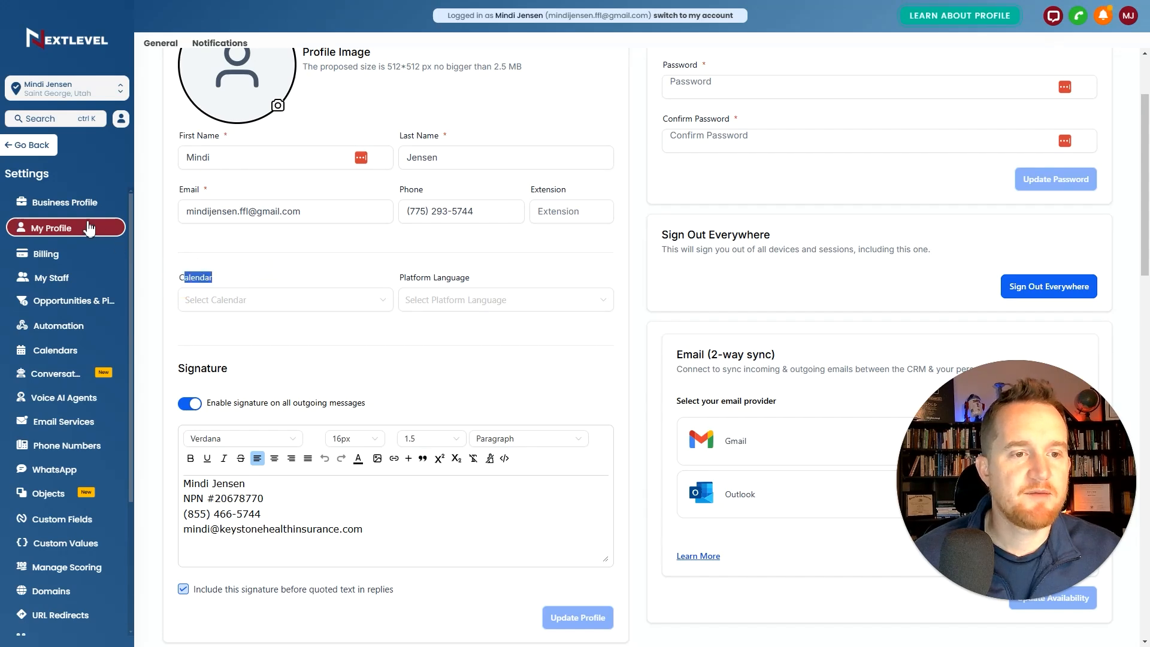
pyautogui.click(236, 301)
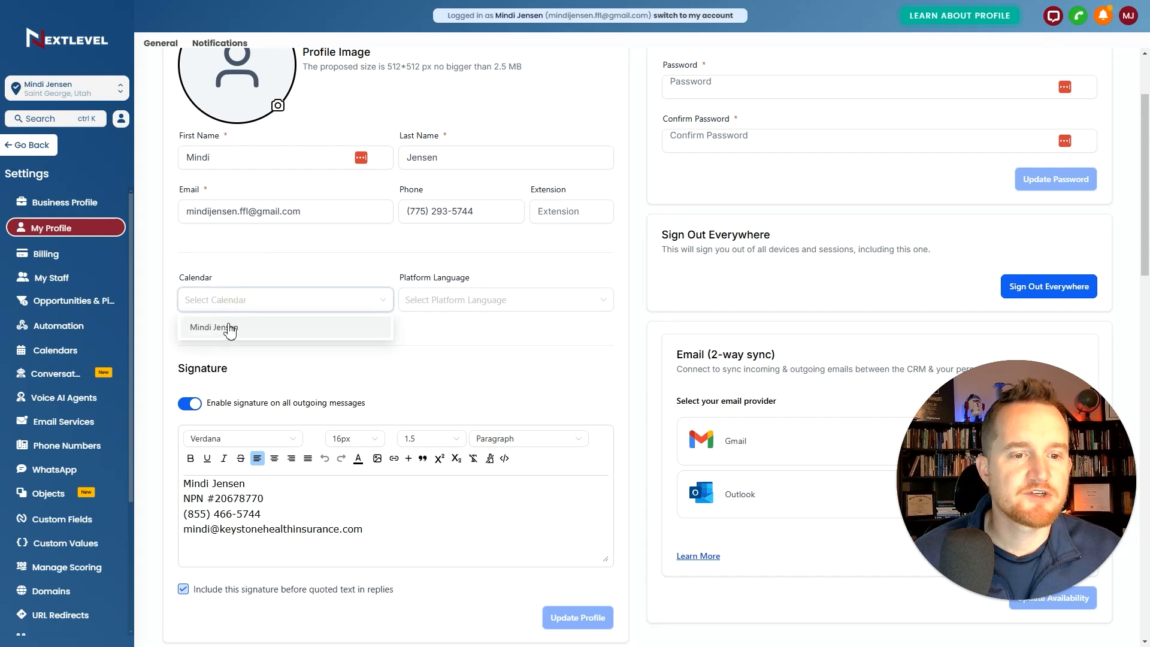
pyautogui.click(241, 259)
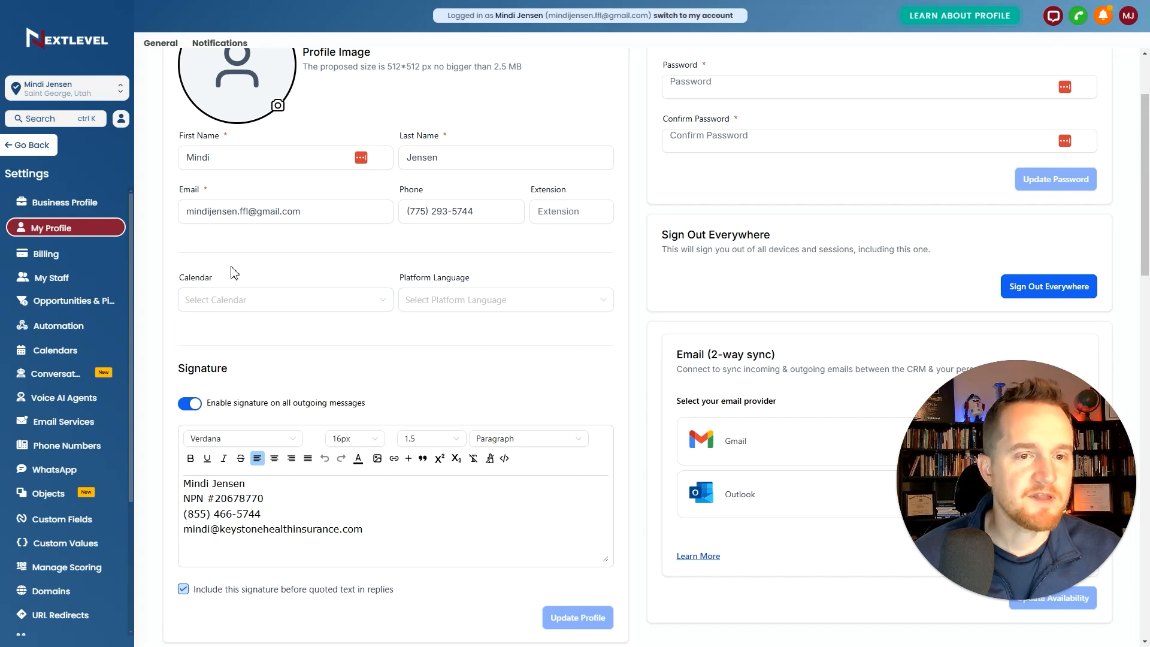
# - Review the profile's private mode for synced events and its User Availability, from meeting location to the Friday hours
pyautogui.scroll(-15, 386, 244)
pyautogui.scroll(-5, 532, 250)
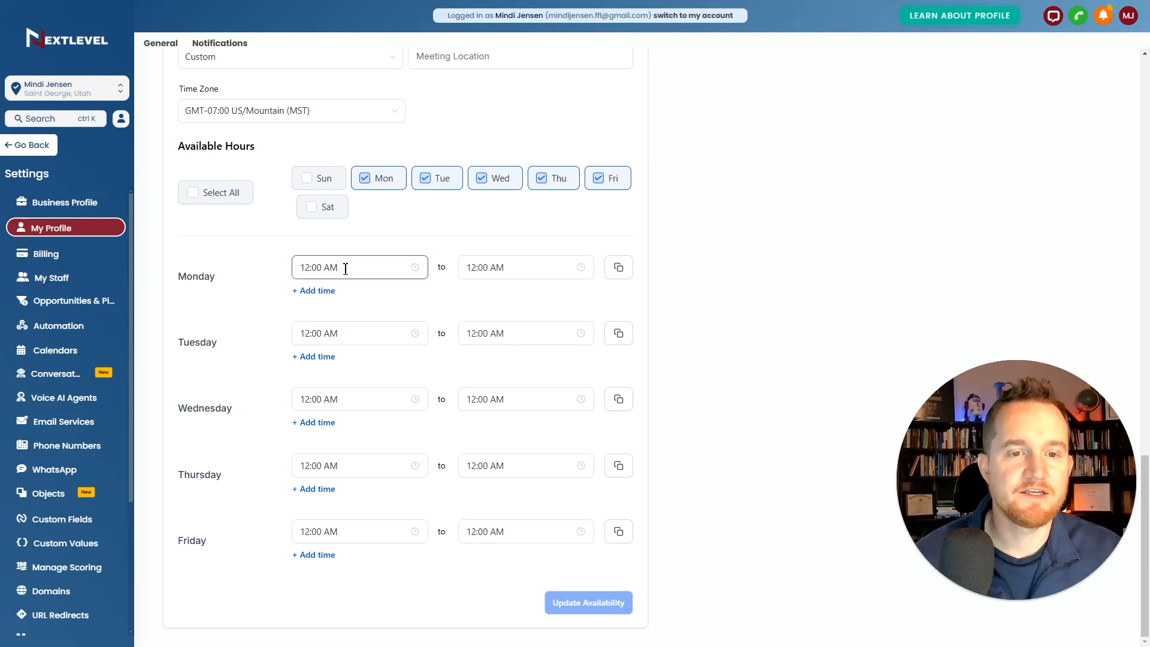
pyautogui.scroll(3, 441, 336)
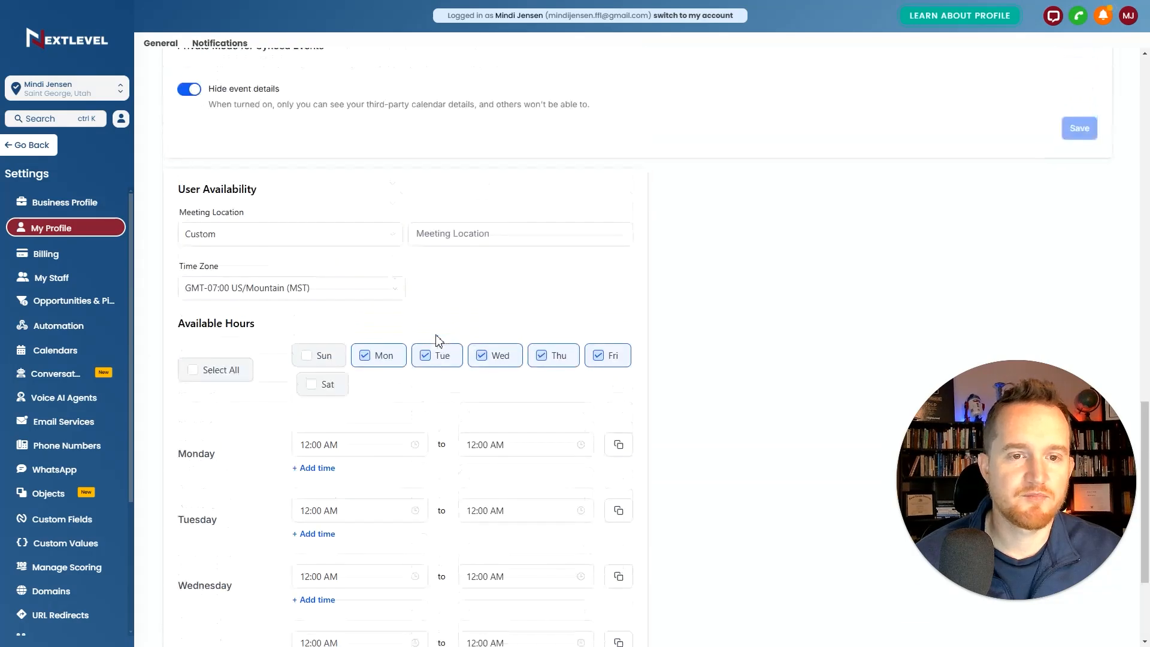
pyautogui.scroll(-3, 440, 339)
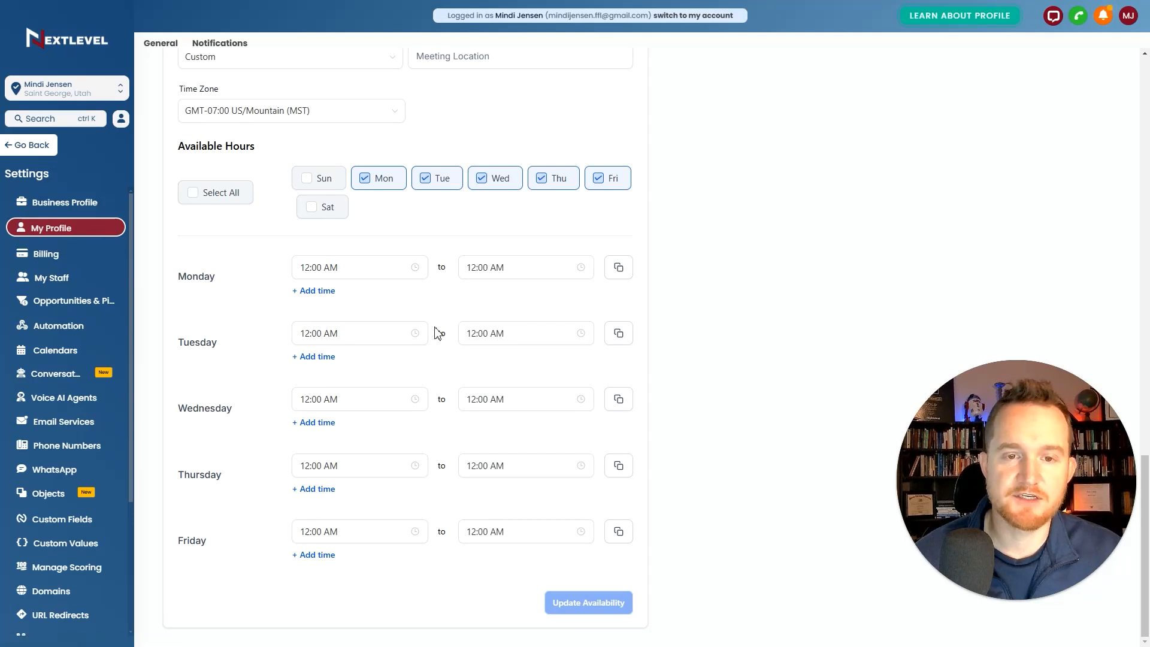
pyautogui.scroll(4, 454, 346)
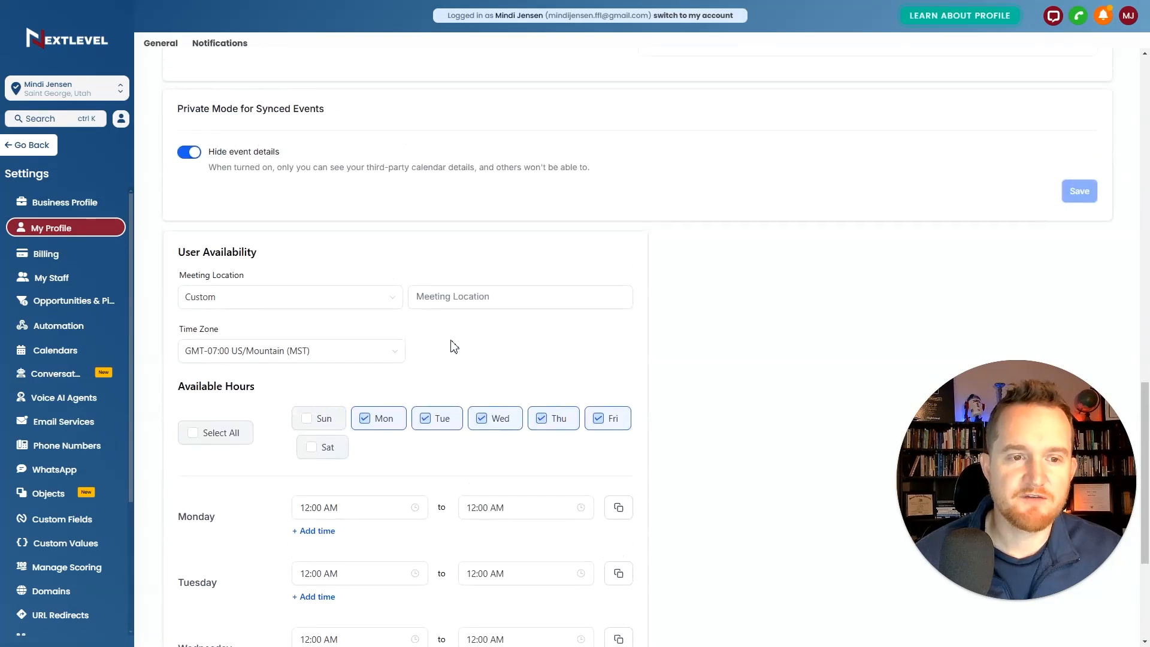
# - Review My Profile from the personal details and signature down to the connected calendars and Calendar Configuration
pyautogui.scroll(13, 454, 347)
pyautogui.doubleClick(190, 104)
pyautogui.click(302, 102)
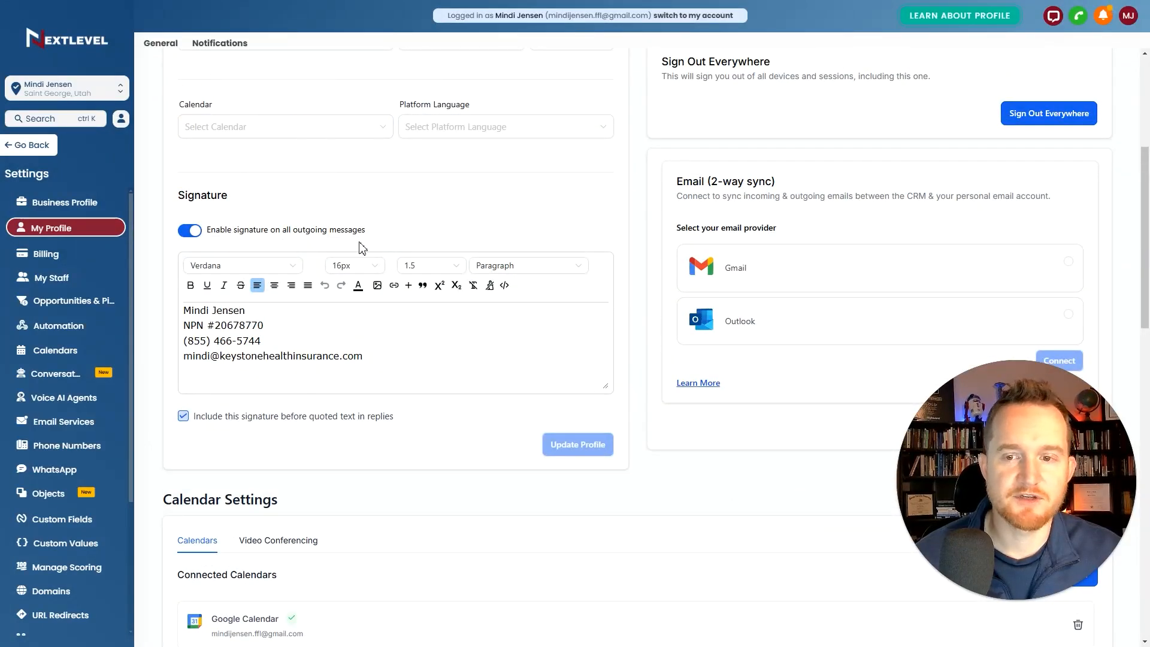
pyautogui.scroll(-4, 362, 248)
pyautogui.scroll(6, 574, 362)
pyautogui.scroll(3, 643, 335)
pyautogui.scroll(-11, 642, 338)
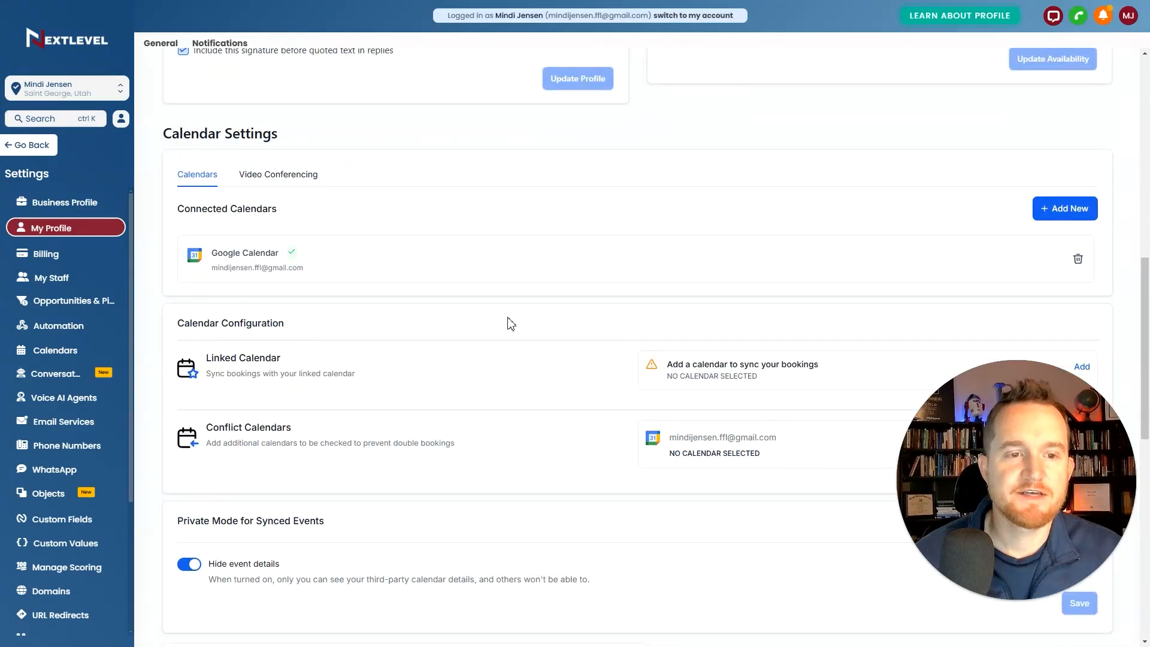
pyautogui.scroll(-3, 511, 323)
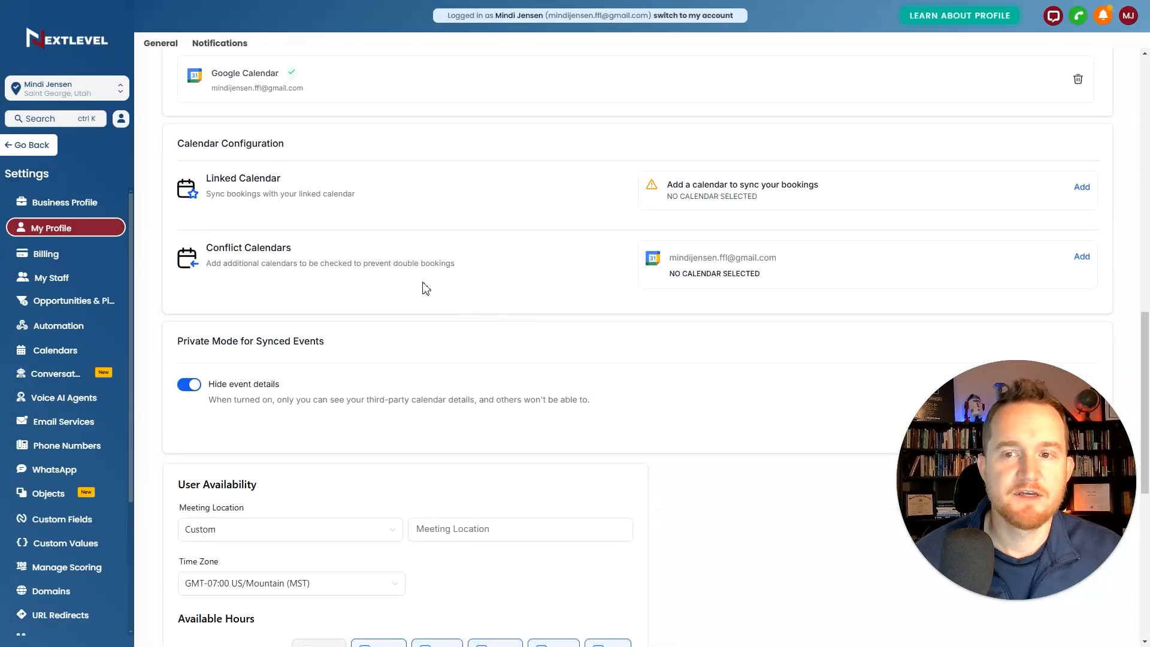
# - Open the Linked Calendar options, check the choices for where new events are added, and close them without saving
pyautogui.moveTo(204, 179); pyautogui.dragTo(322, 175)
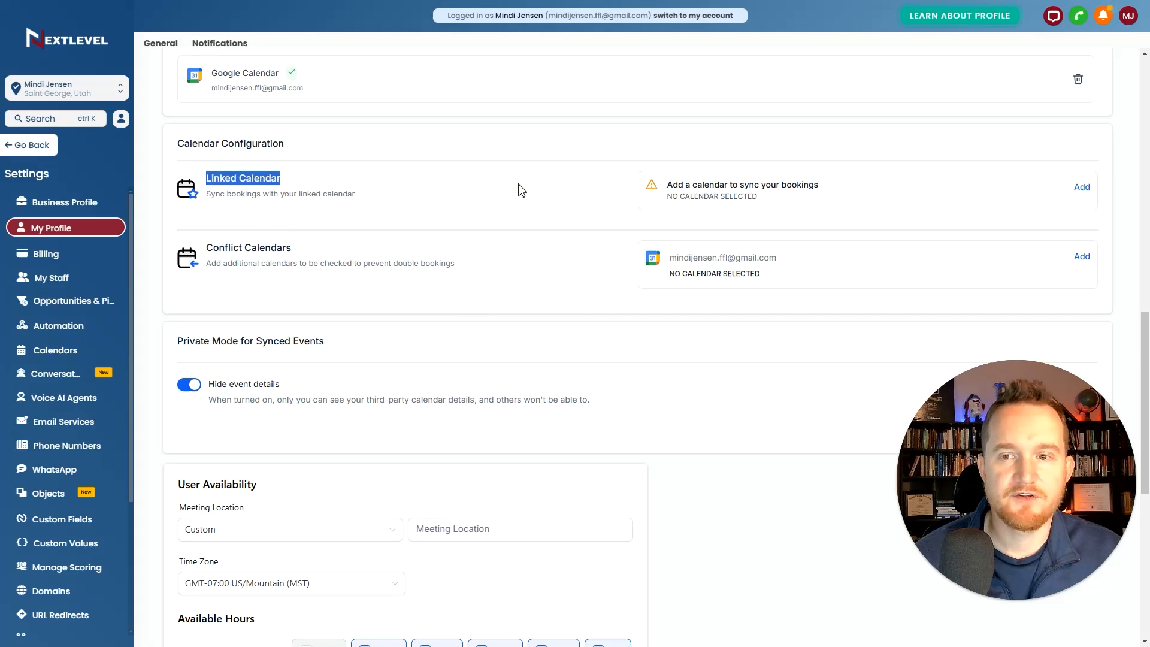
pyautogui.click(1082, 186)
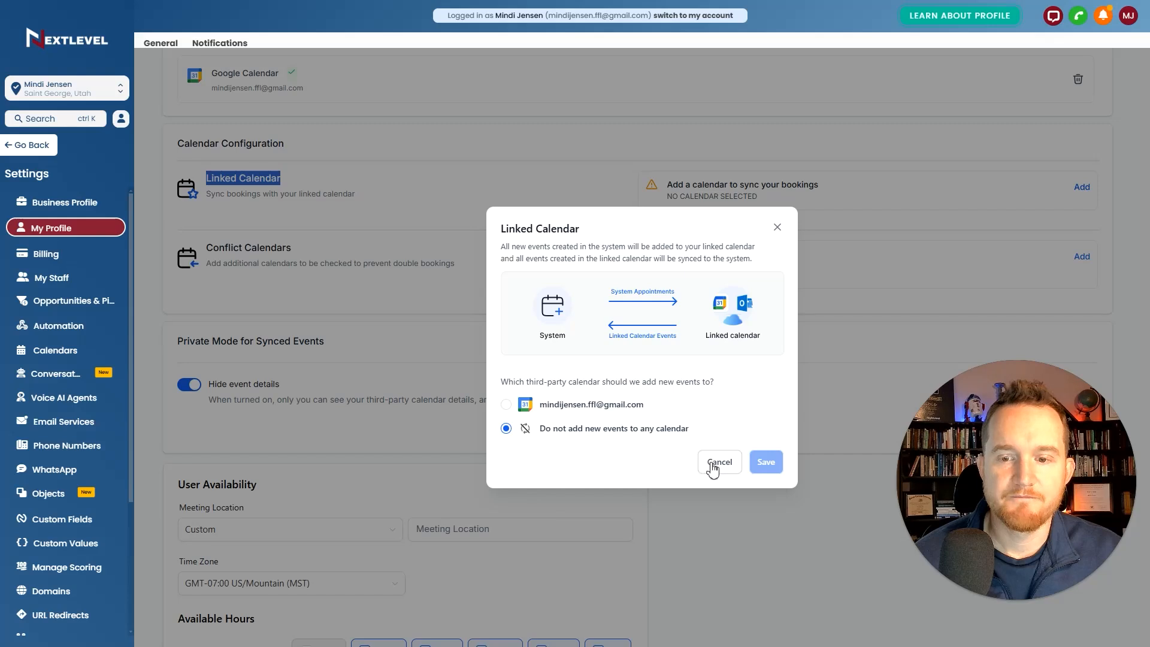
pyautogui.click(718, 464)
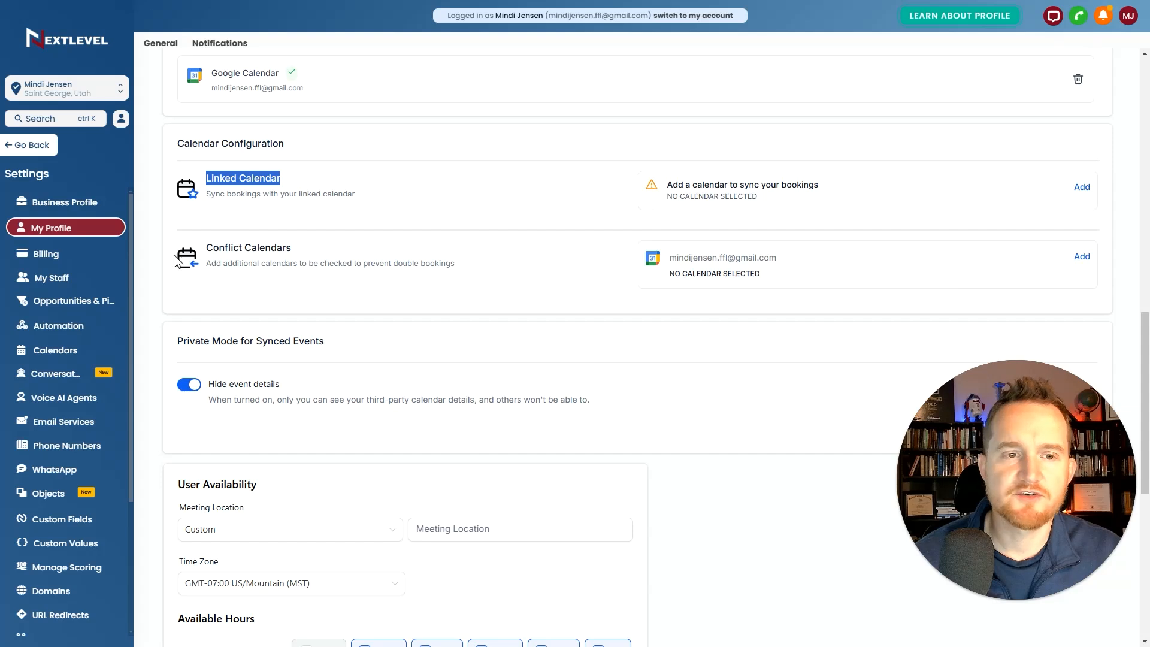
# - Review the Conflict Calendars setting and the profile's weekday available hours, returning to the Calendar Settings section
pyautogui.moveTo(206, 253); pyautogui.dragTo(321, 249)
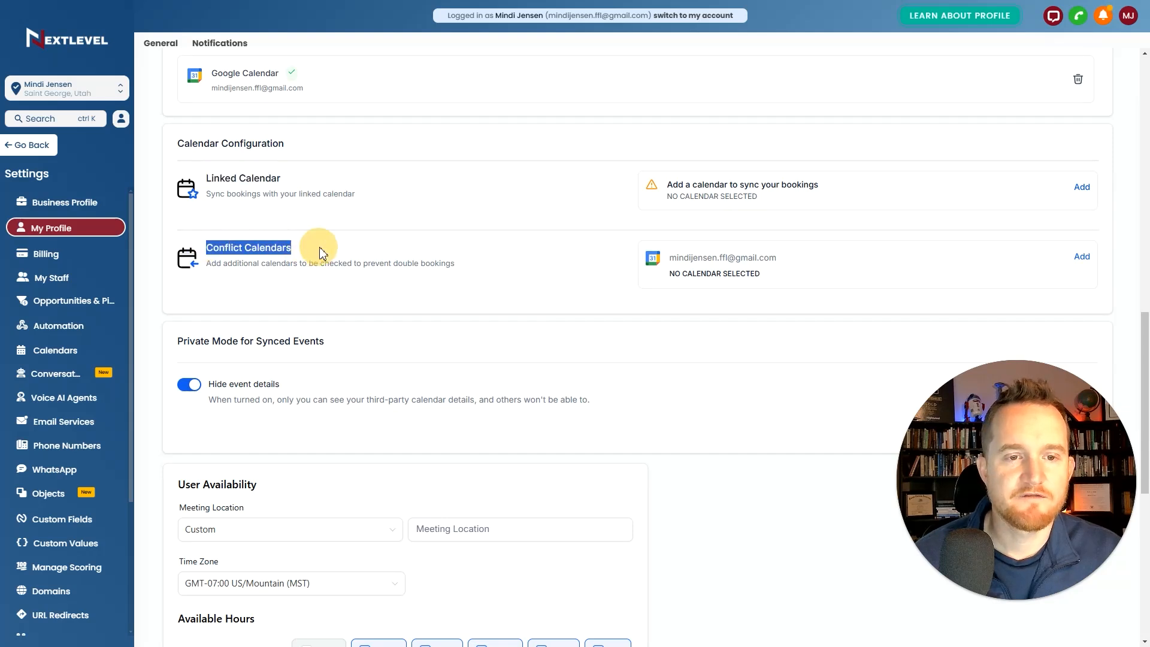
pyautogui.click(333, 251)
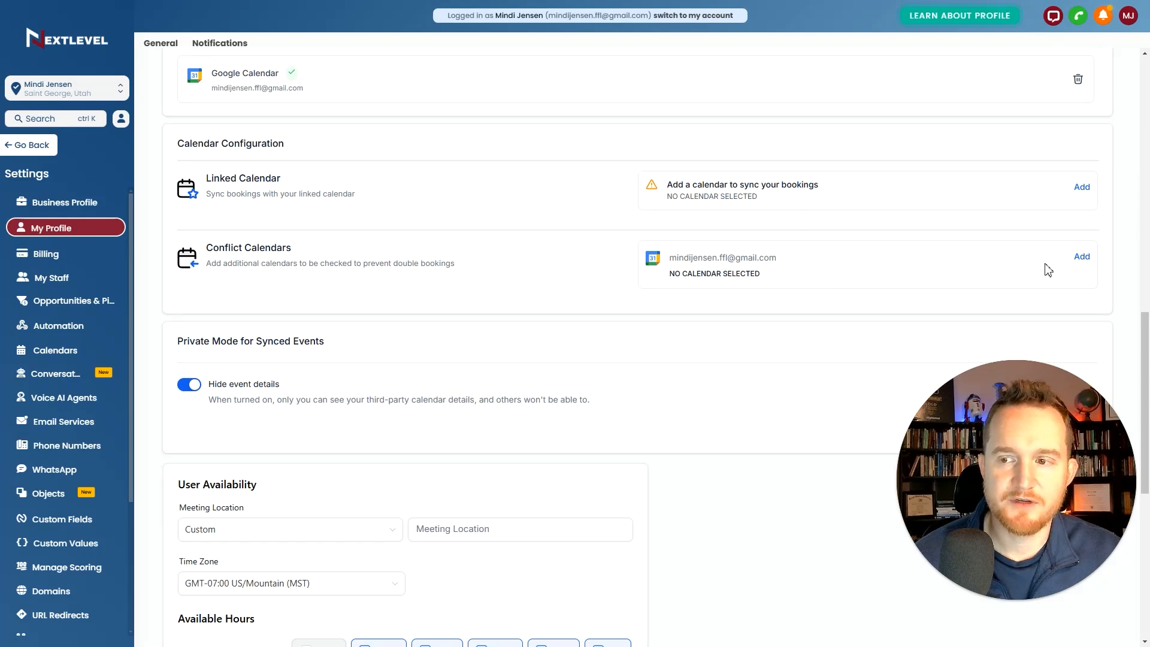
pyautogui.scroll(-8, 763, 313)
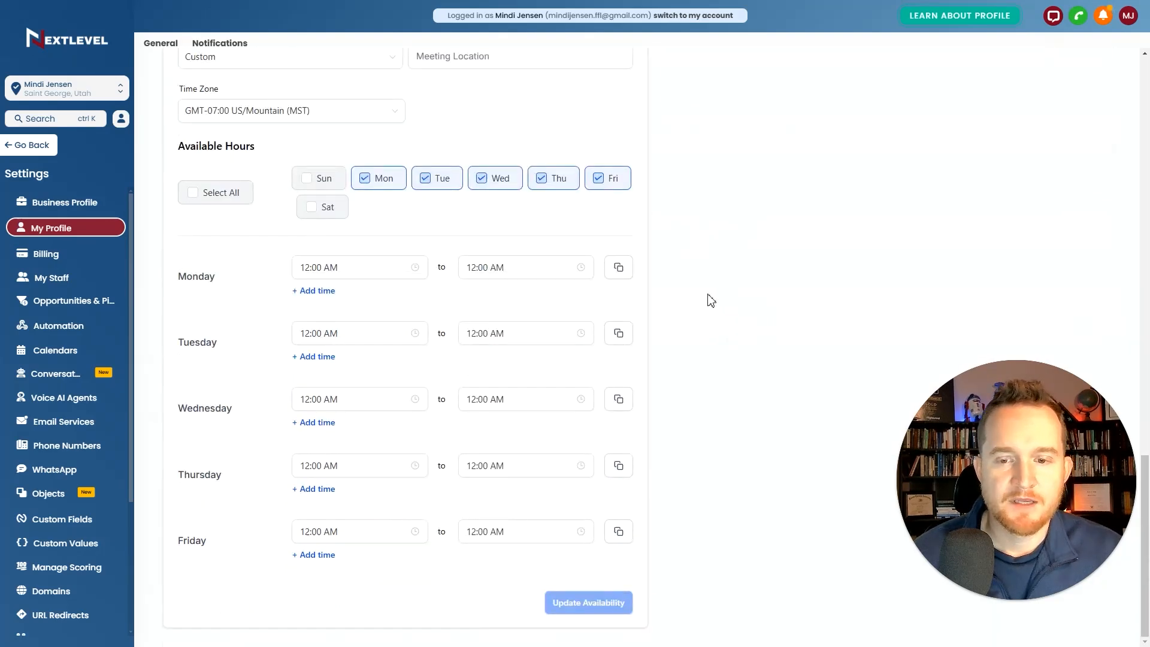
pyautogui.scroll(6, 710, 300)
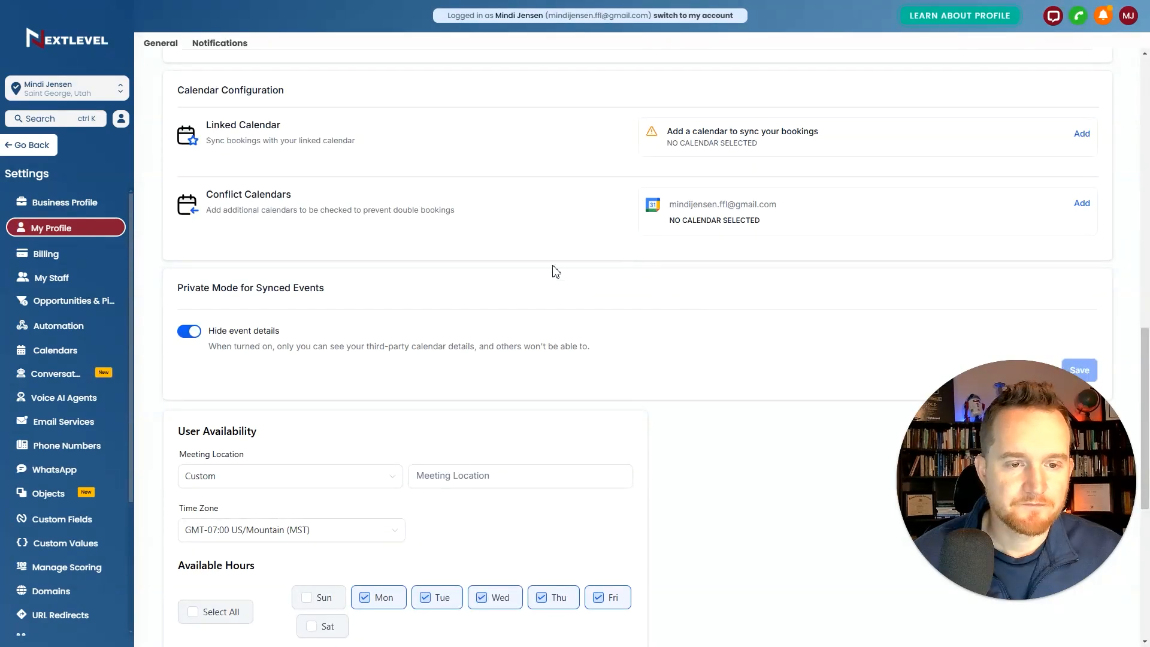
pyautogui.scroll(4, 553, 276)
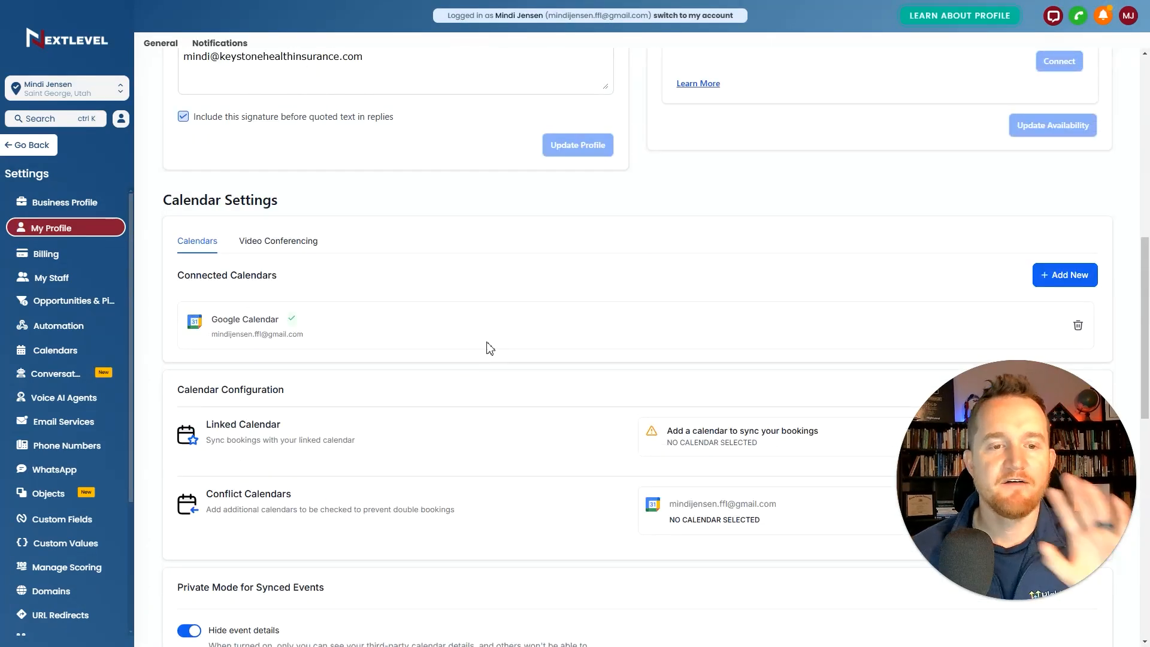
pyautogui.scroll(-3, 560, 338)
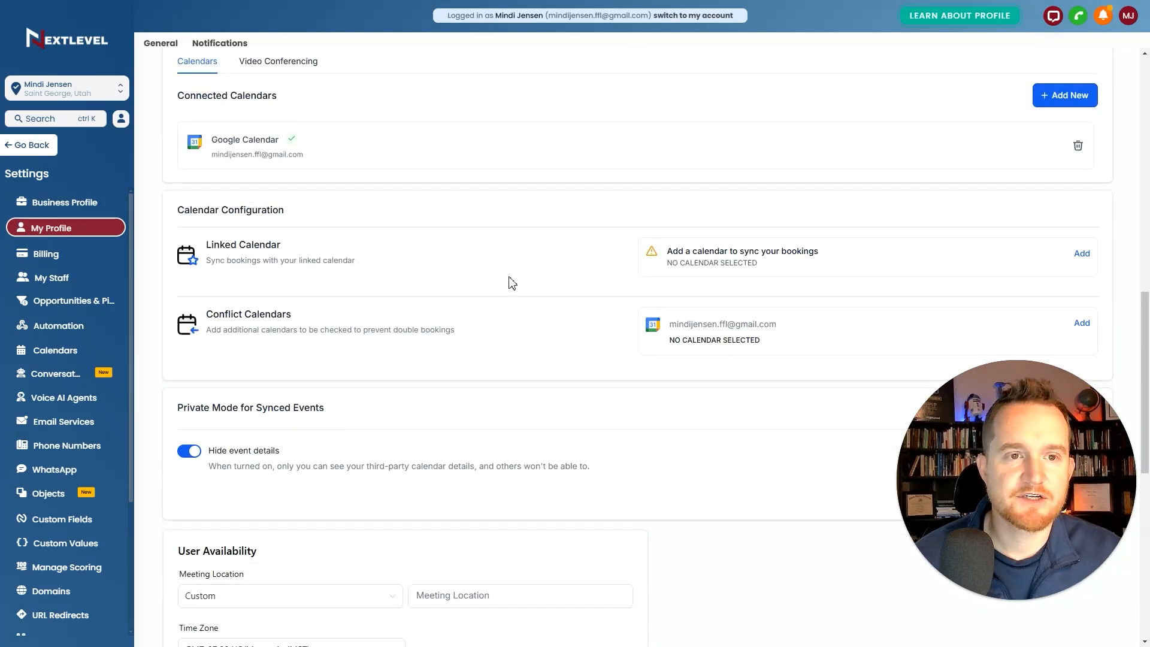
pyautogui.scroll(1, 509, 275)
# - Open the options for adding a connected calendar, review the third-party calendar and video conferencing providers, and close without connecting any
pyautogui.moveTo(177, 157); pyautogui.dragTo(202, 157)
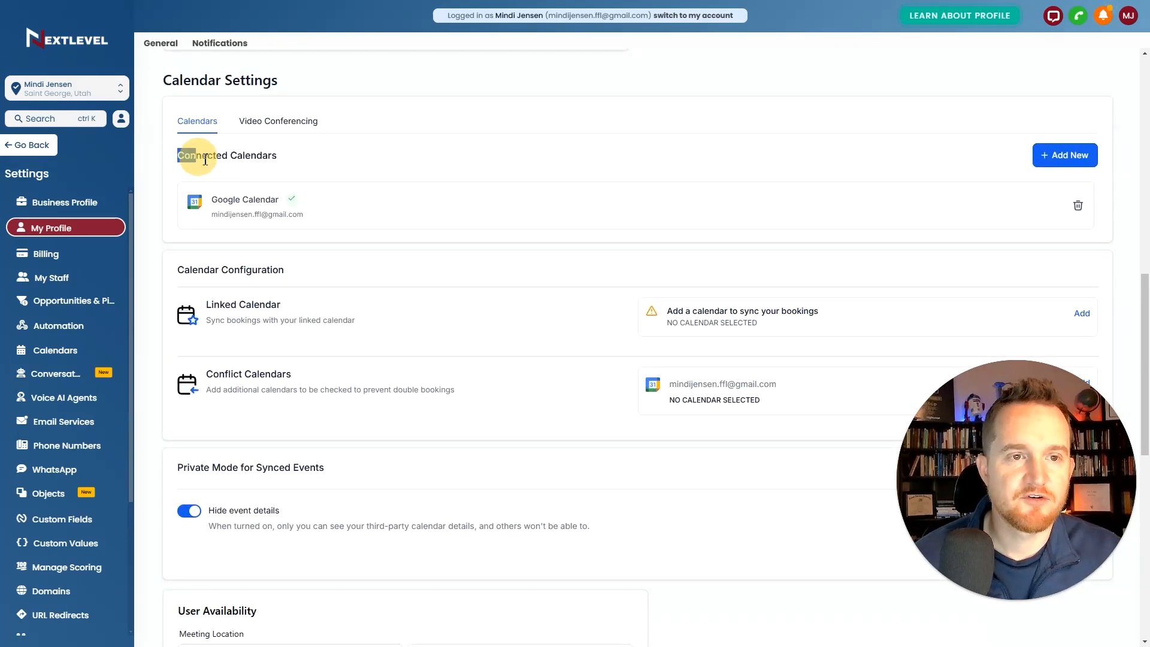
pyautogui.moveTo(164, 81); pyautogui.dragTo(277, 87)
pyautogui.moveTo(170, 157); pyautogui.dragTo(300, 157)
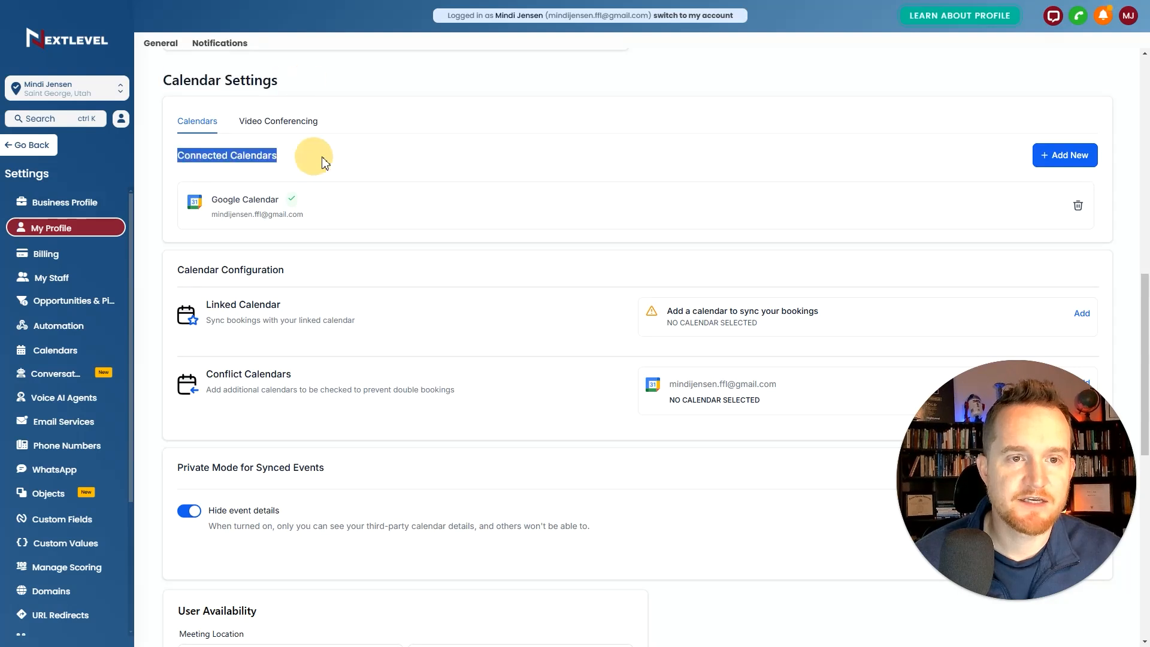
pyautogui.click(1059, 157)
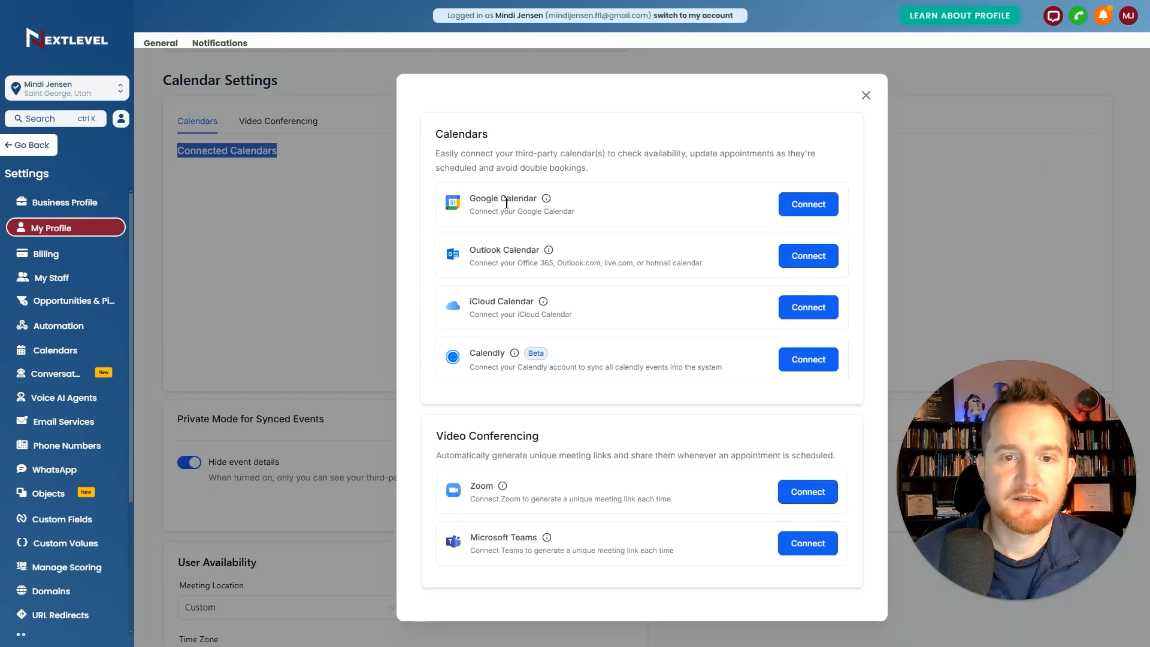
pyautogui.moveTo(470, 199); pyautogui.dragTo(536, 200)
pyautogui.moveTo(469, 250); pyautogui.dragTo(539, 250)
pyautogui.moveTo(470, 301); pyautogui.dragTo(534, 302)
pyautogui.moveTo(471, 354); pyautogui.dragTo(508, 355)
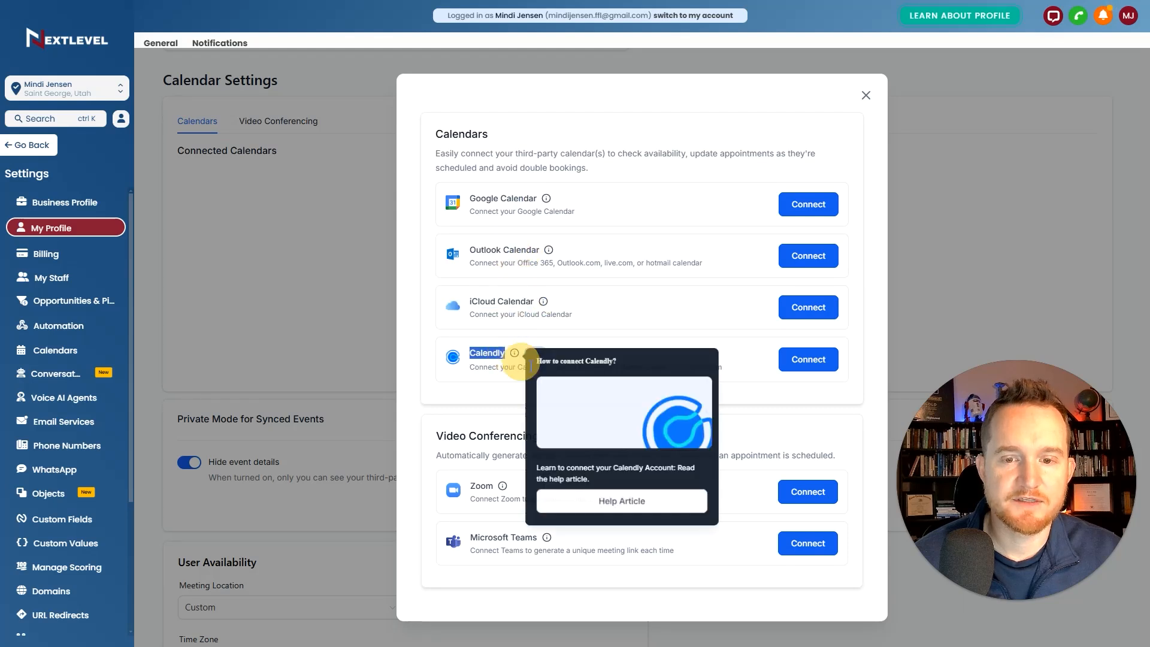
pyautogui.click(620, 331)
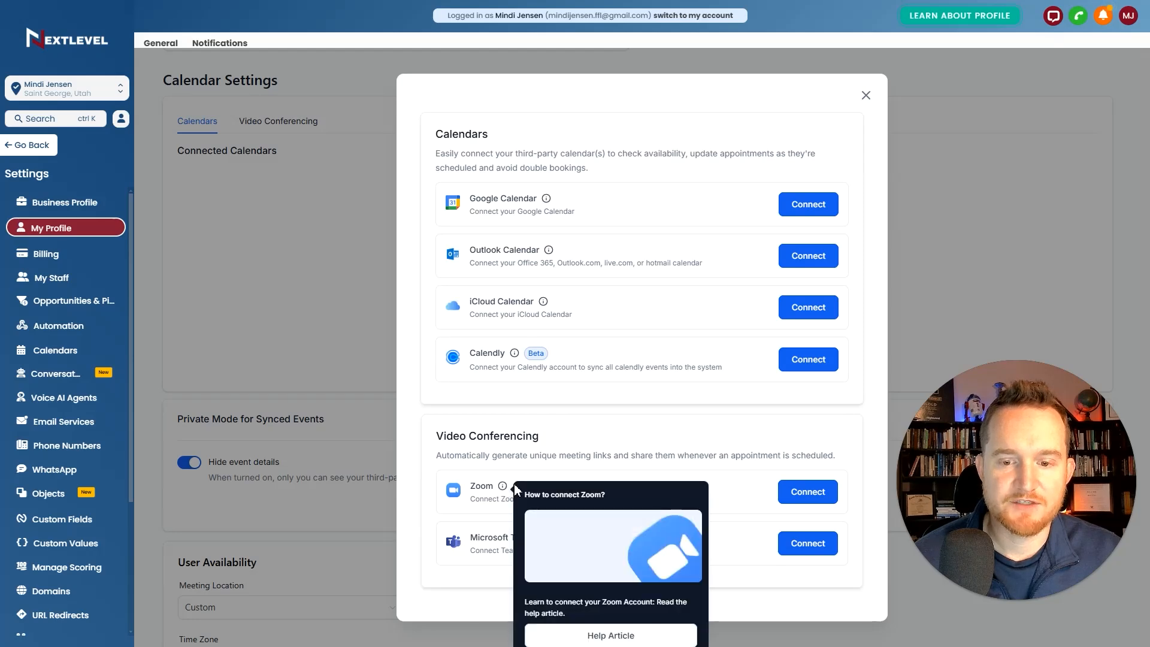
pyautogui.click(866, 95)
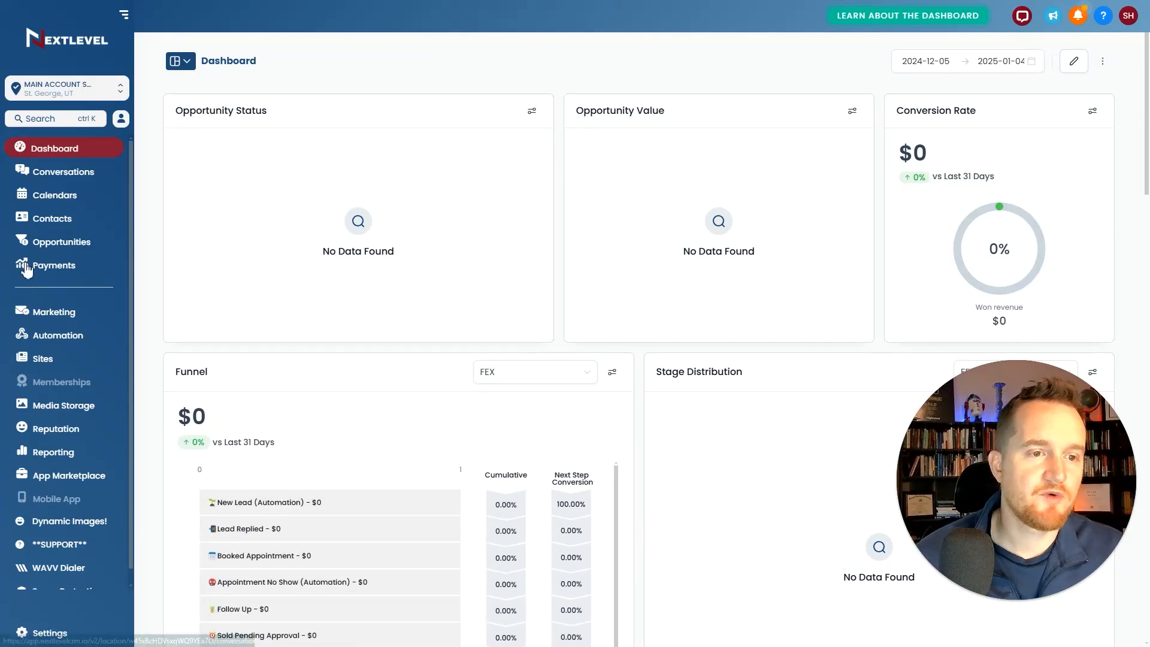
# - Open the second contact's Appointments from the Contacts list and view the Book Appointment form, closing it without booking
pyautogui.click(58, 199)
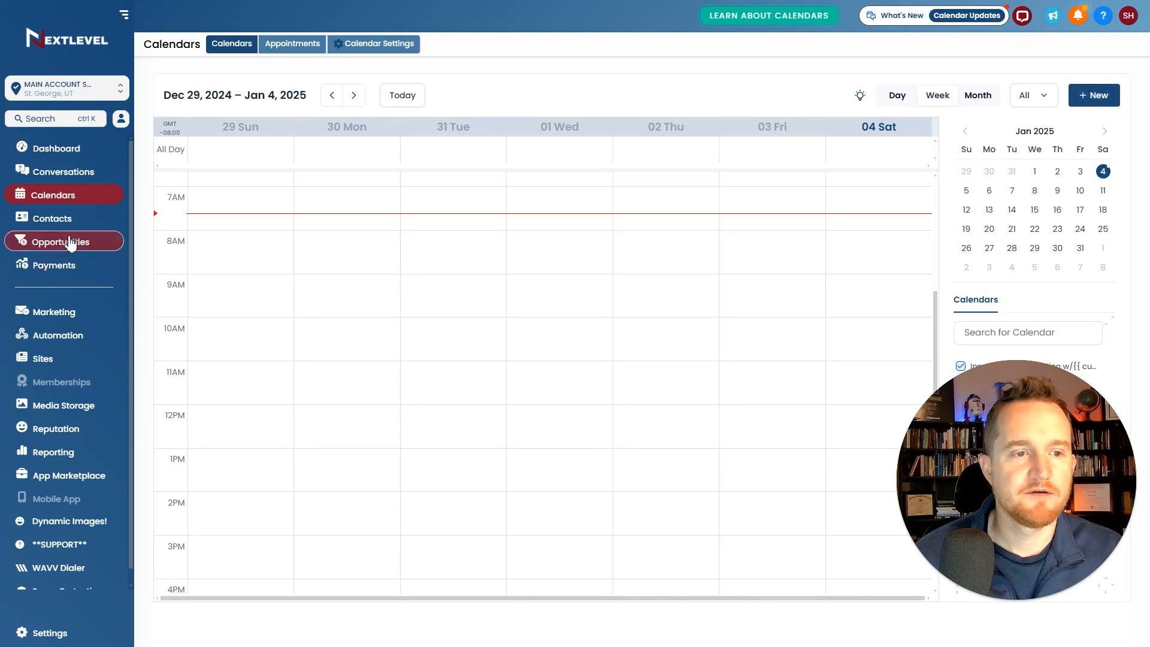
pyautogui.click(51, 218)
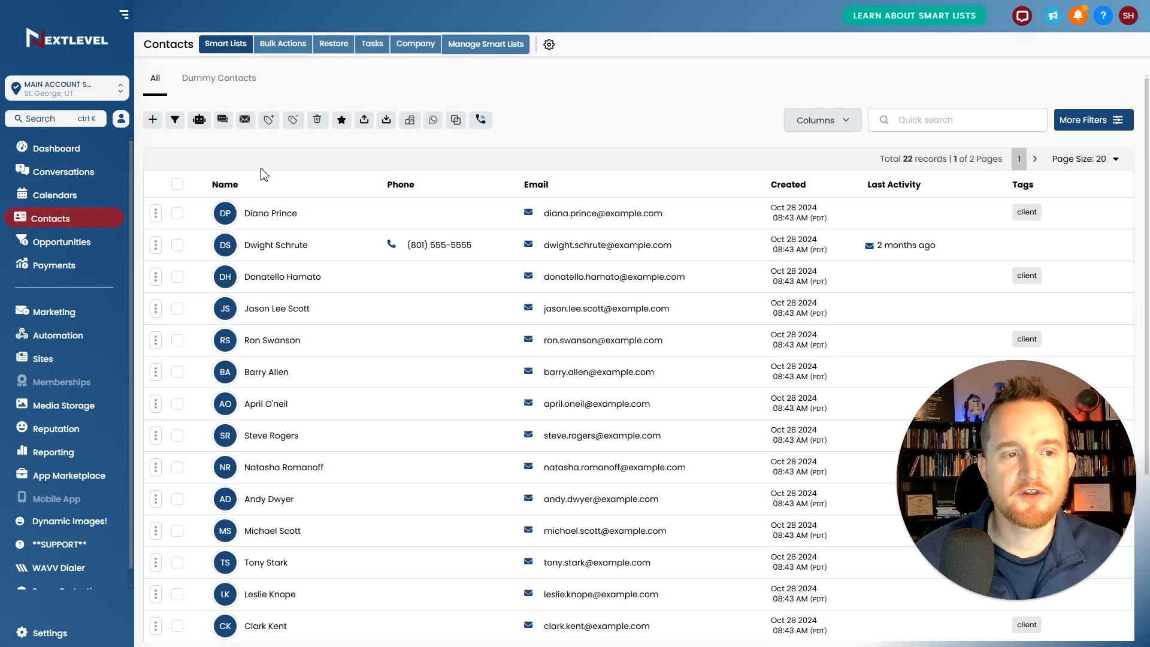
pyautogui.click(278, 245)
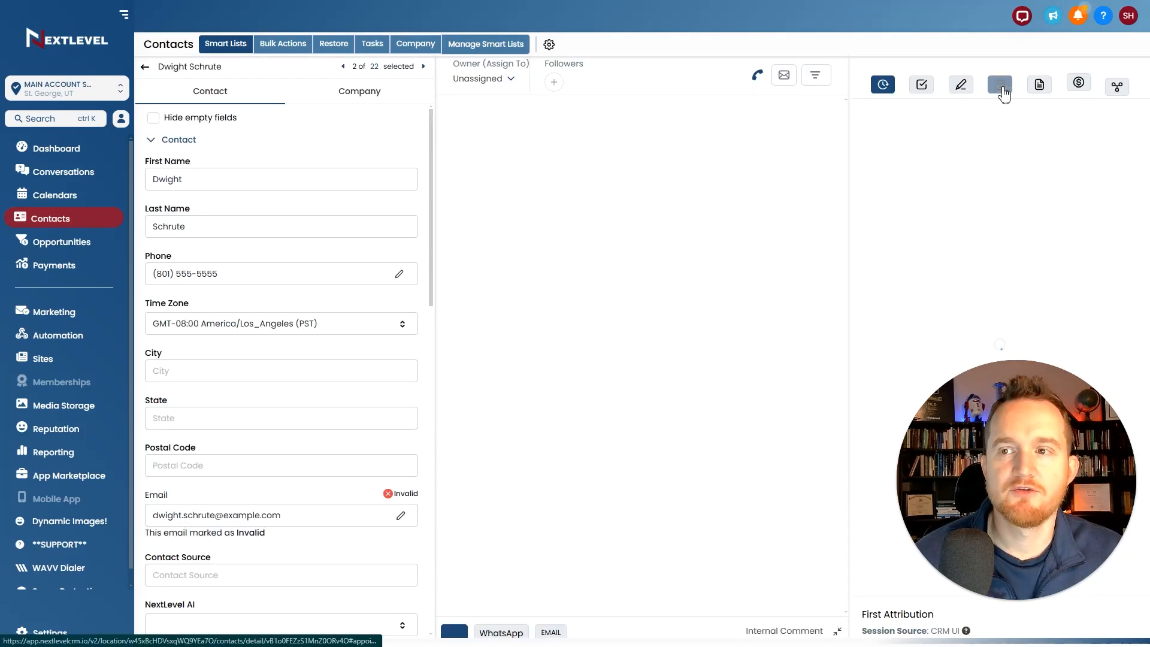
pyautogui.click(1001, 90)
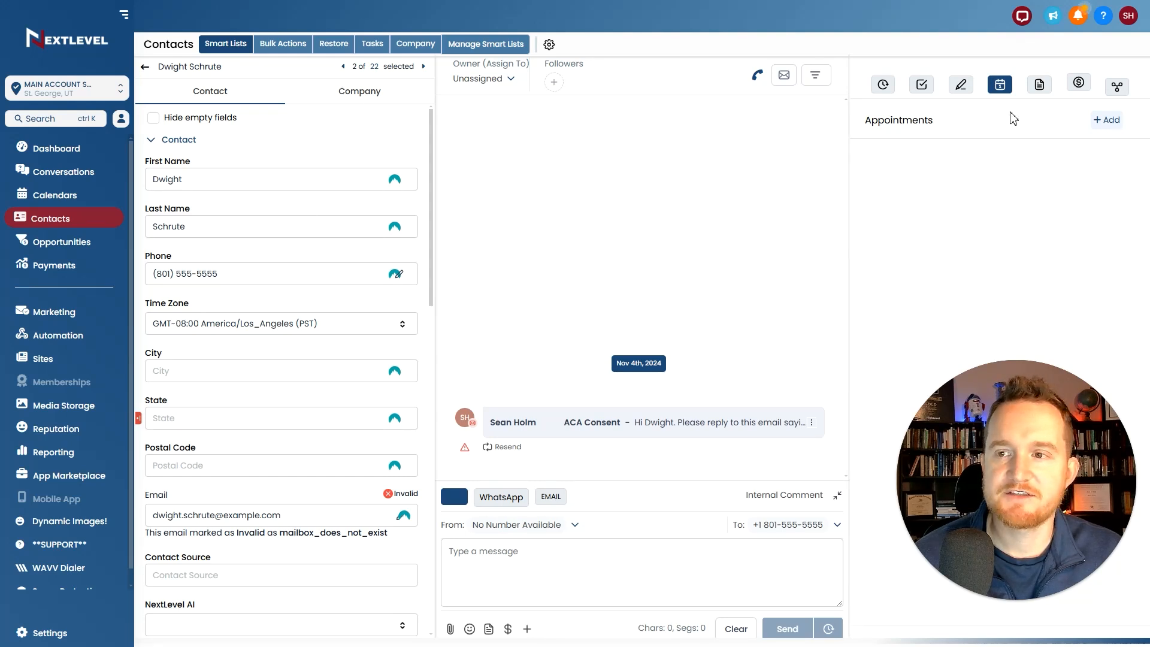
pyautogui.click(1109, 120)
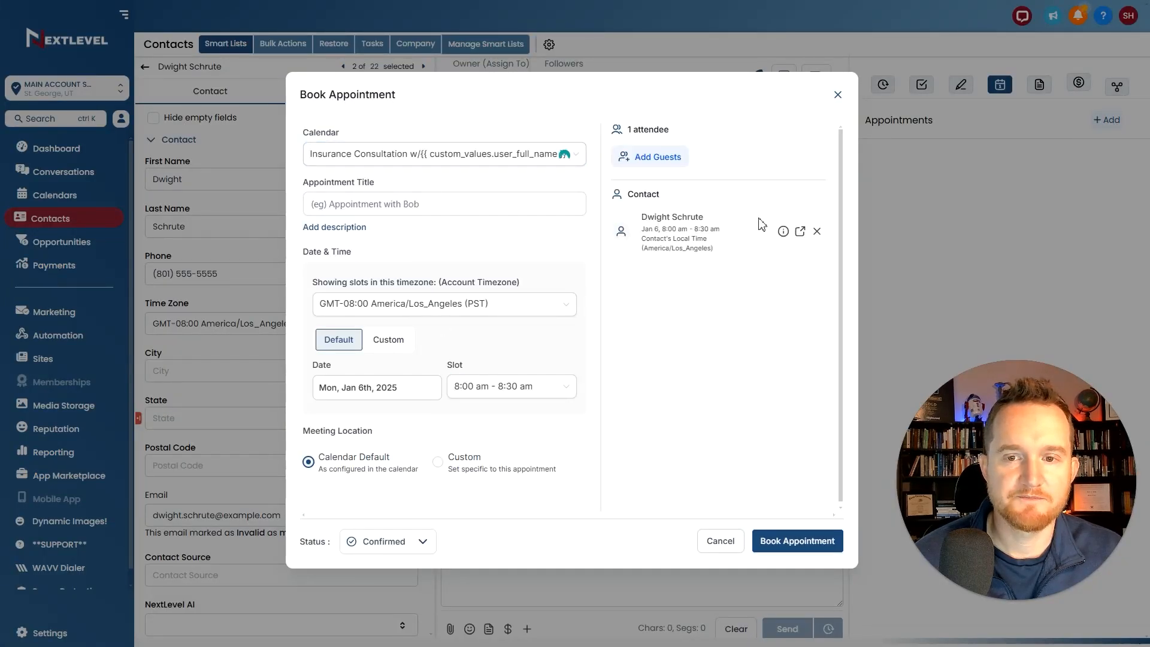
pyautogui.click(836, 96)
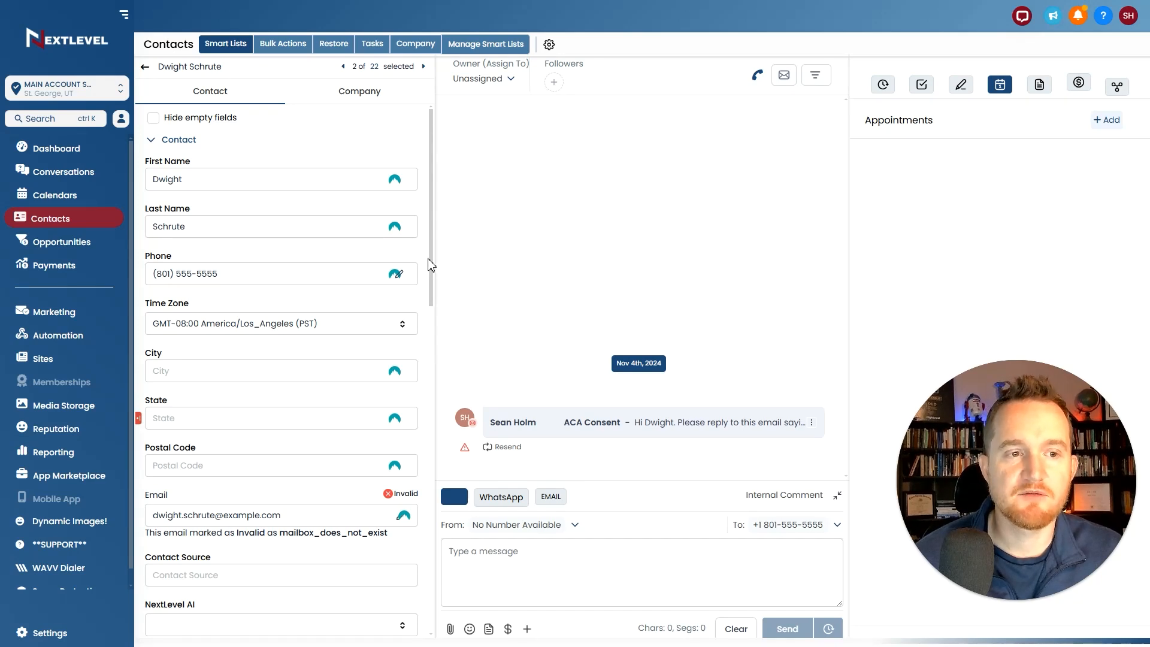
# - Copy the Insurance Consultation calendar's scheduling link from its Share options in Calendar Settings
pyautogui.click(60, 197)
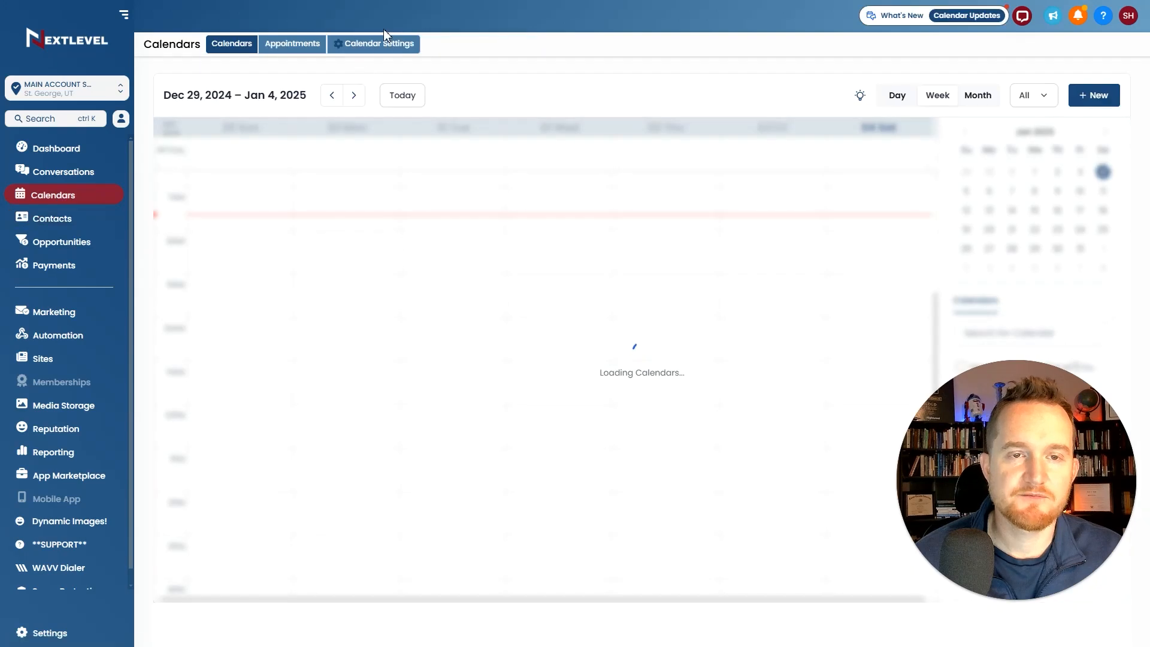
pyautogui.click(383, 50)
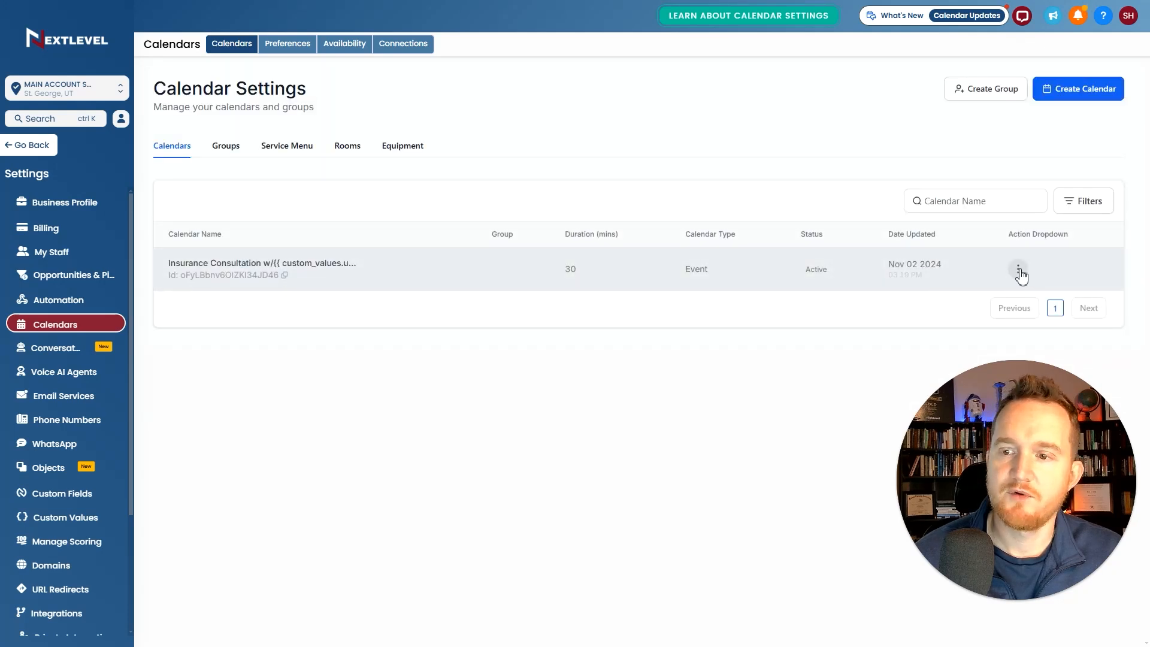
pyautogui.click(1019, 272)
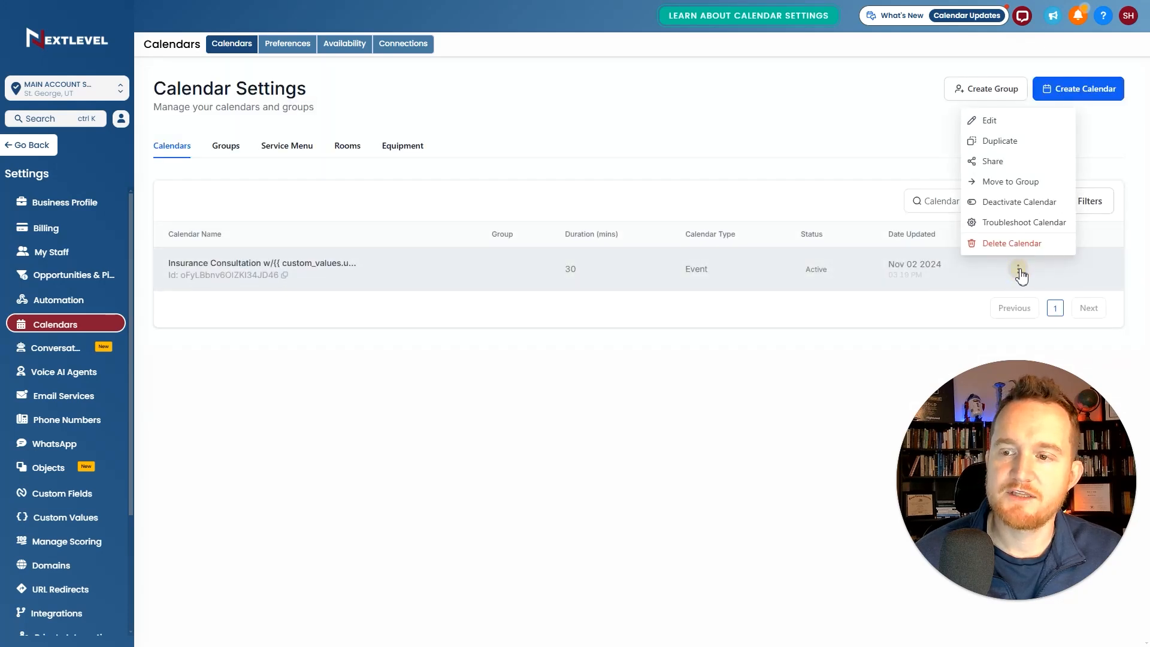
pyautogui.click(993, 161)
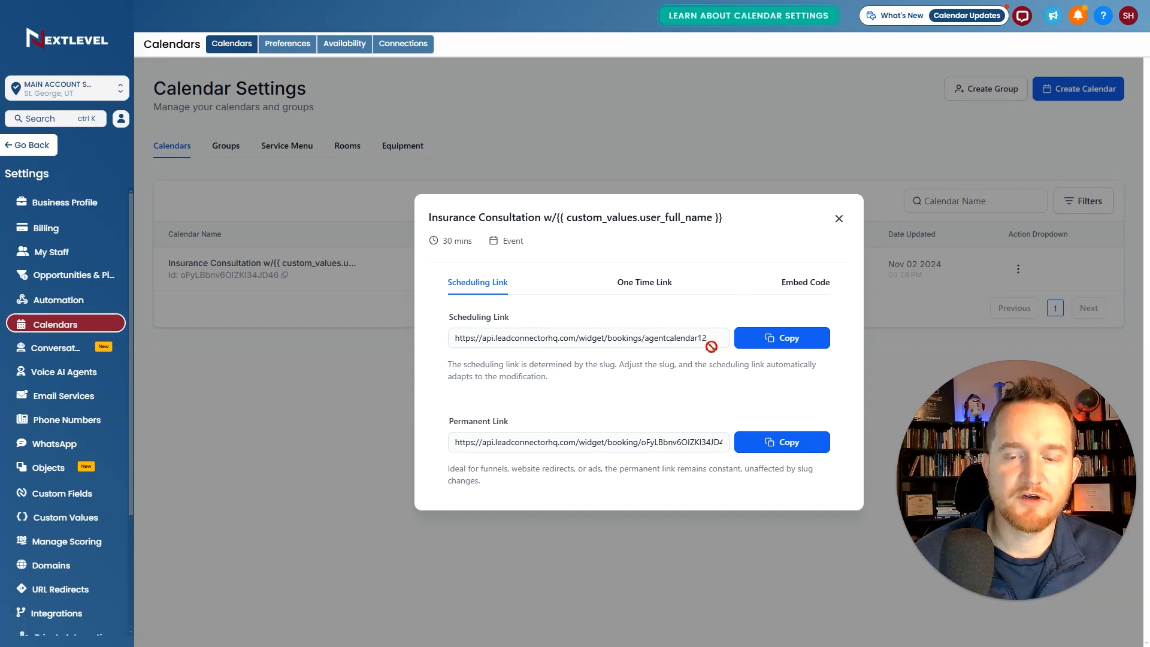
pyautogui.click(777, 339)
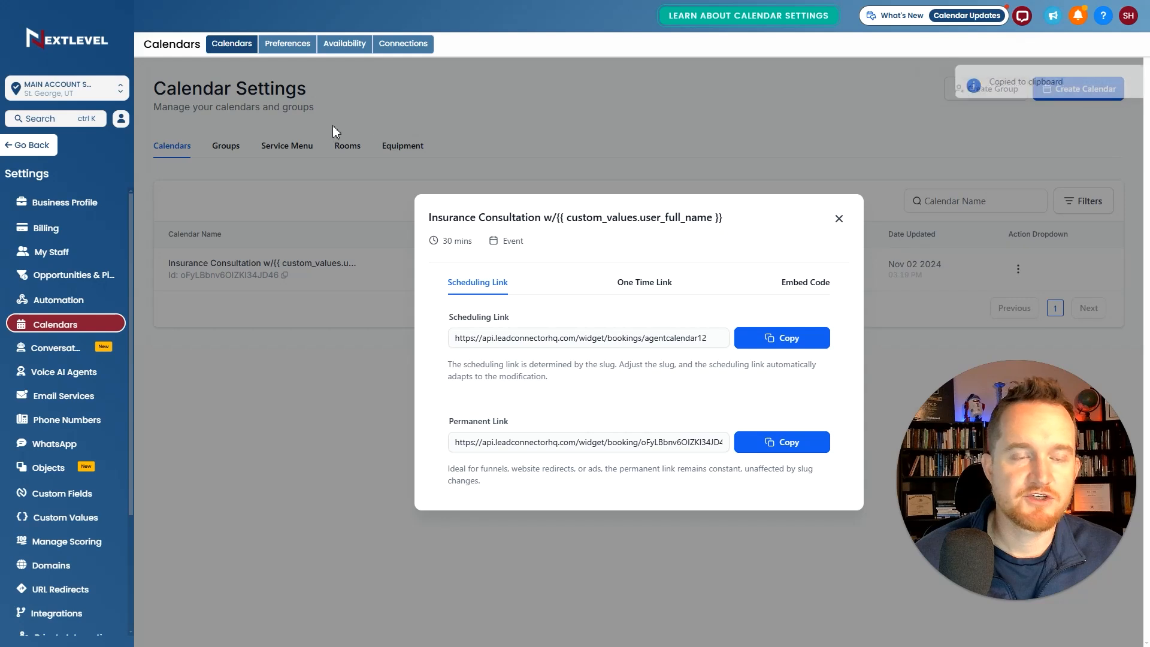
# - Open the copied scheduling link in a new browser tab and select the 09:30 AM slot on Monday, January 6, 2025
pyautogui.hotkey('ctrl', 't')
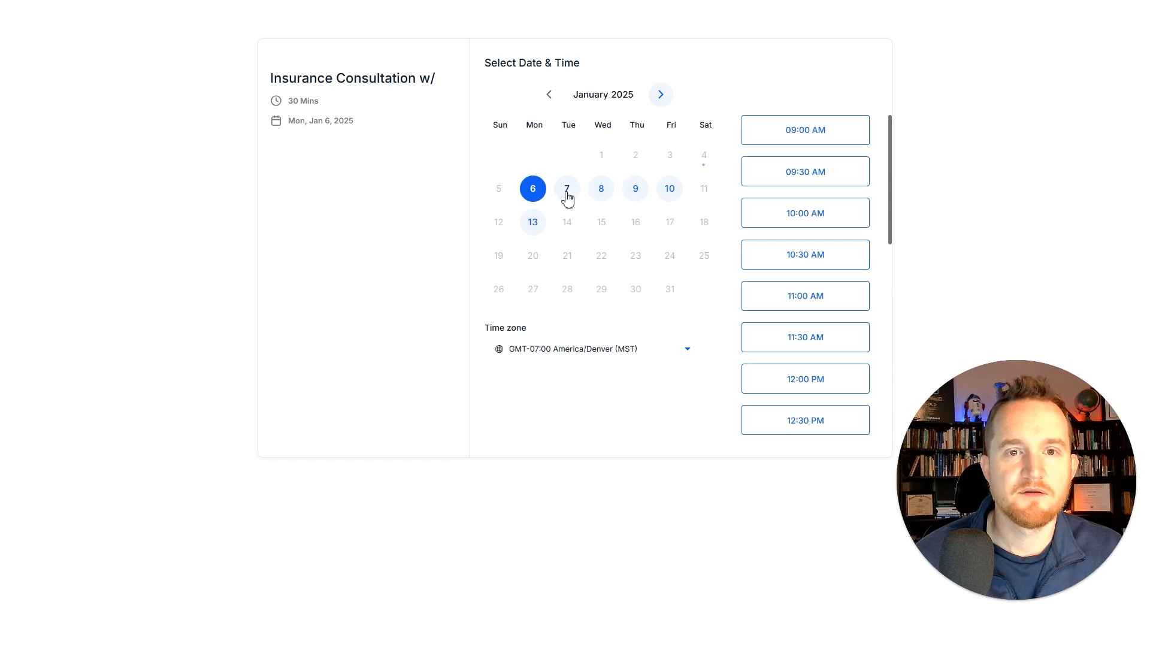
pyautogui.click(807, 174)
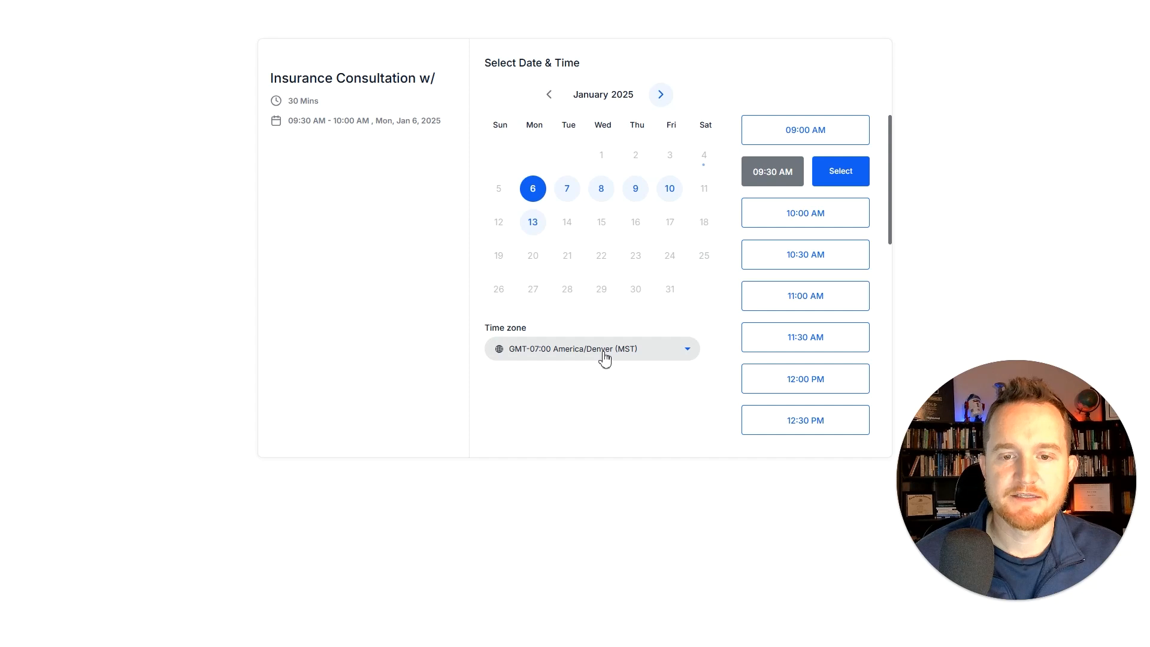
pyautogui.click(839, 173)
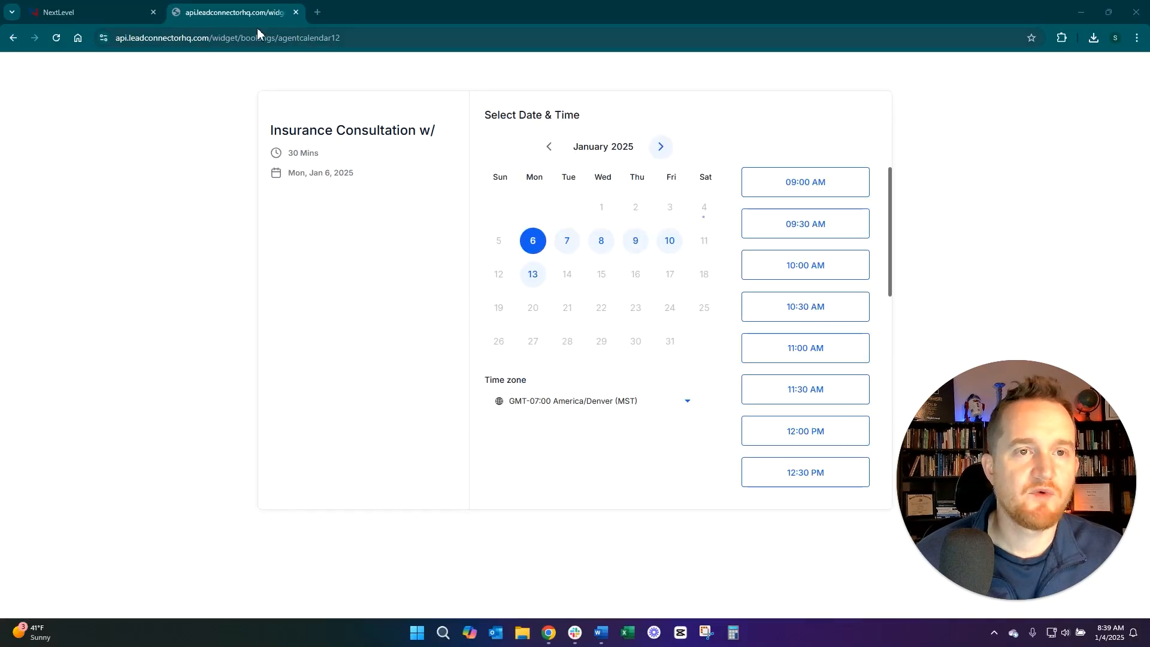
# - Highlight the booking page's web address, then return to the CRM and open the Business Profile settings
pyautogui.click(239, 37)
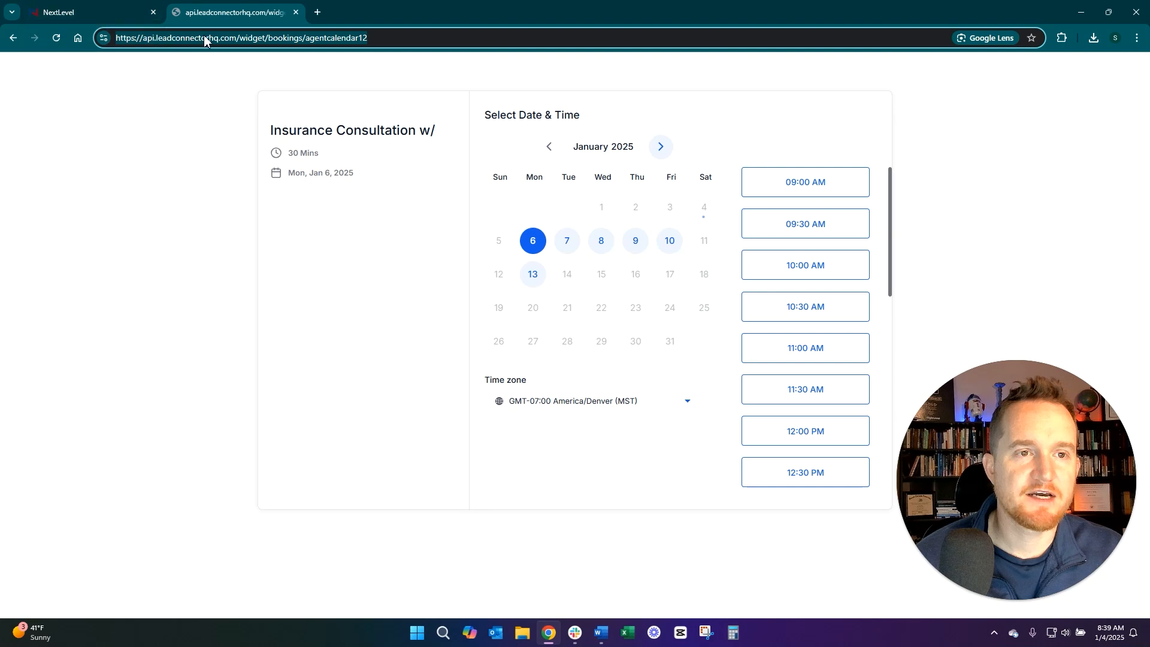
pyautogui.click(103, 16)
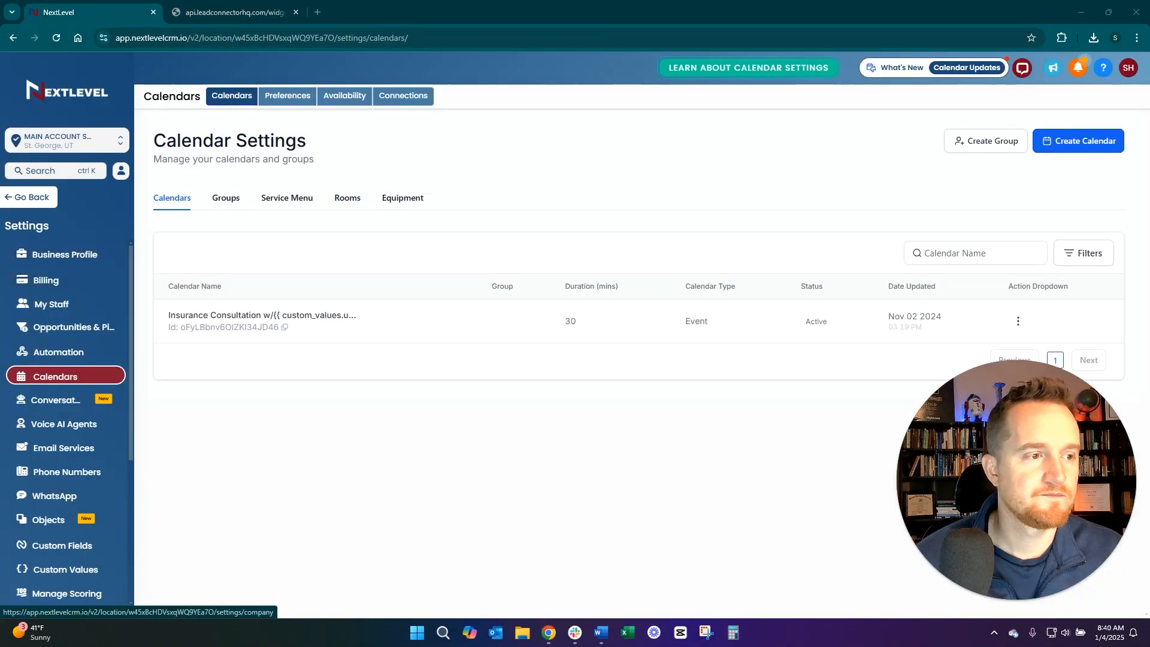
pyautogui.click(65, 254)
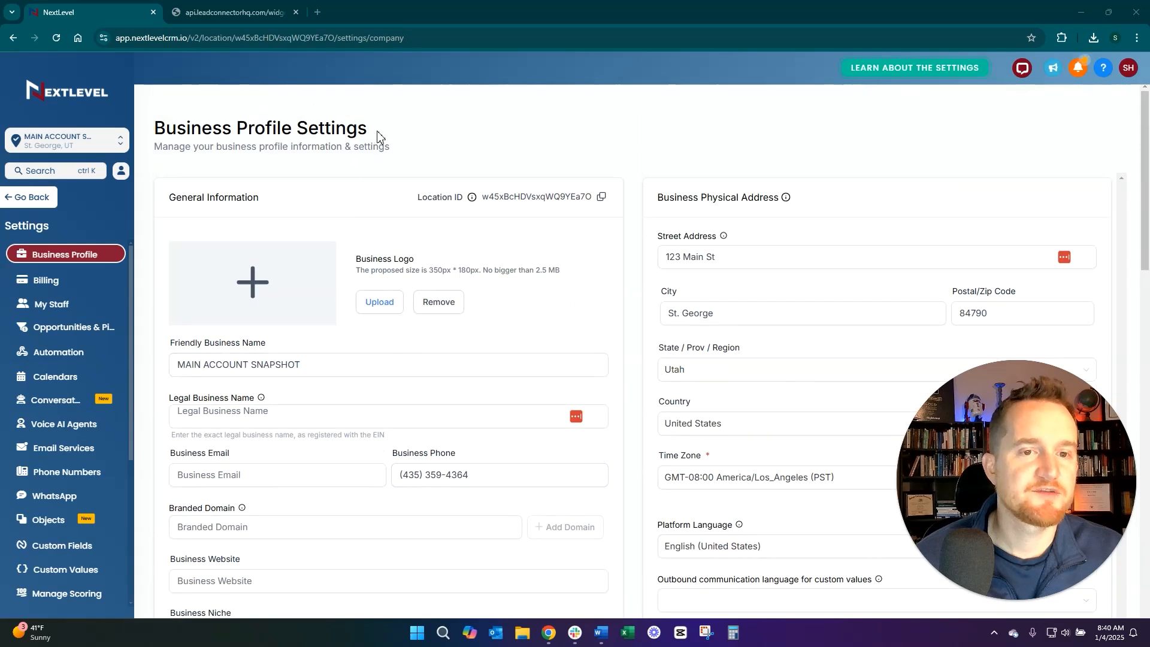
# - Examine the Branded Domain field and its hint in Business Profile, comparing it with the booking page's web address in the other browser tab
pyautogui.scroll(-3, 357, 215)
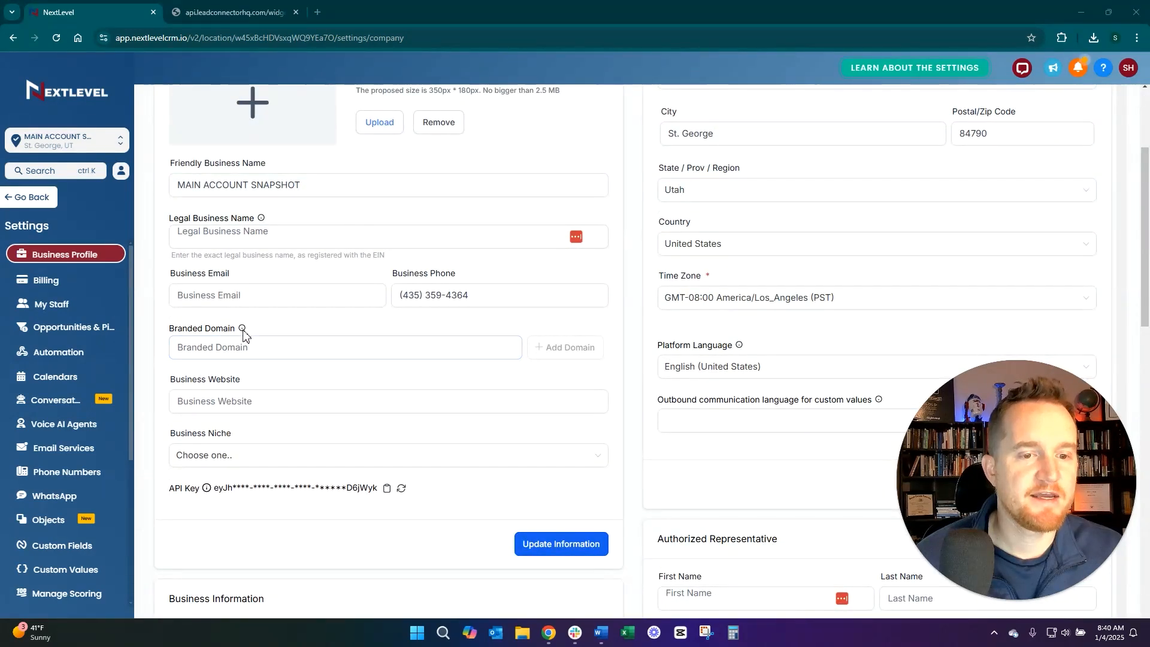
pyautogui.moveTo(243, 331)
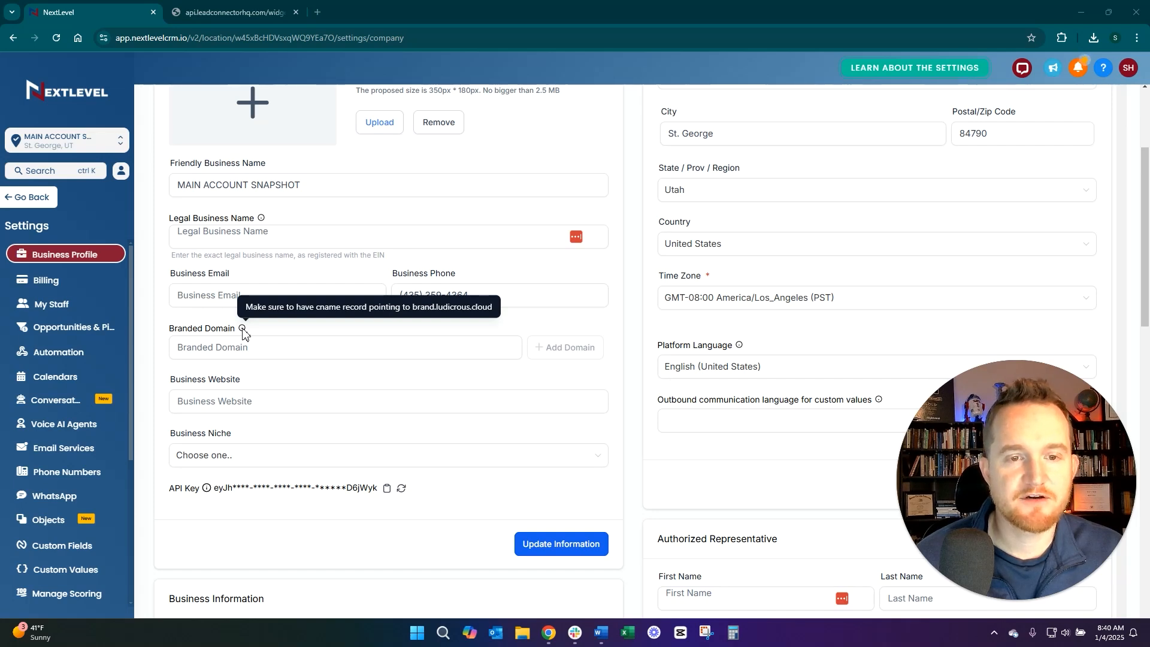
pyautogui.click(387, 350)
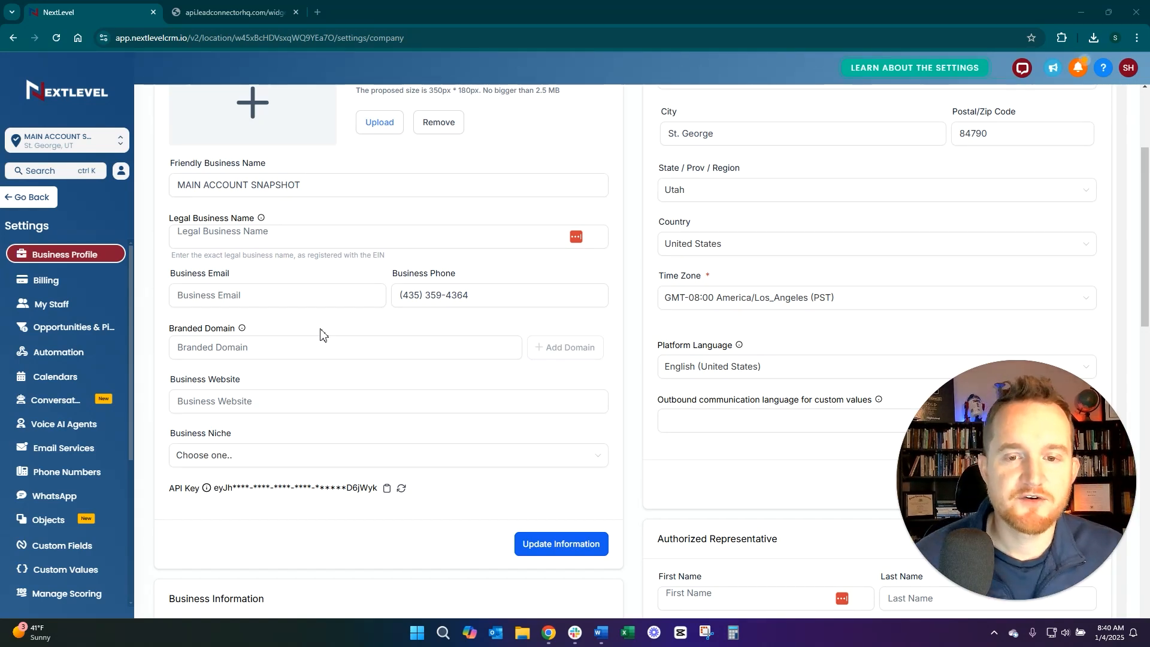
pyautogui.click(204, 11)
pyautogui.click(162, 38)
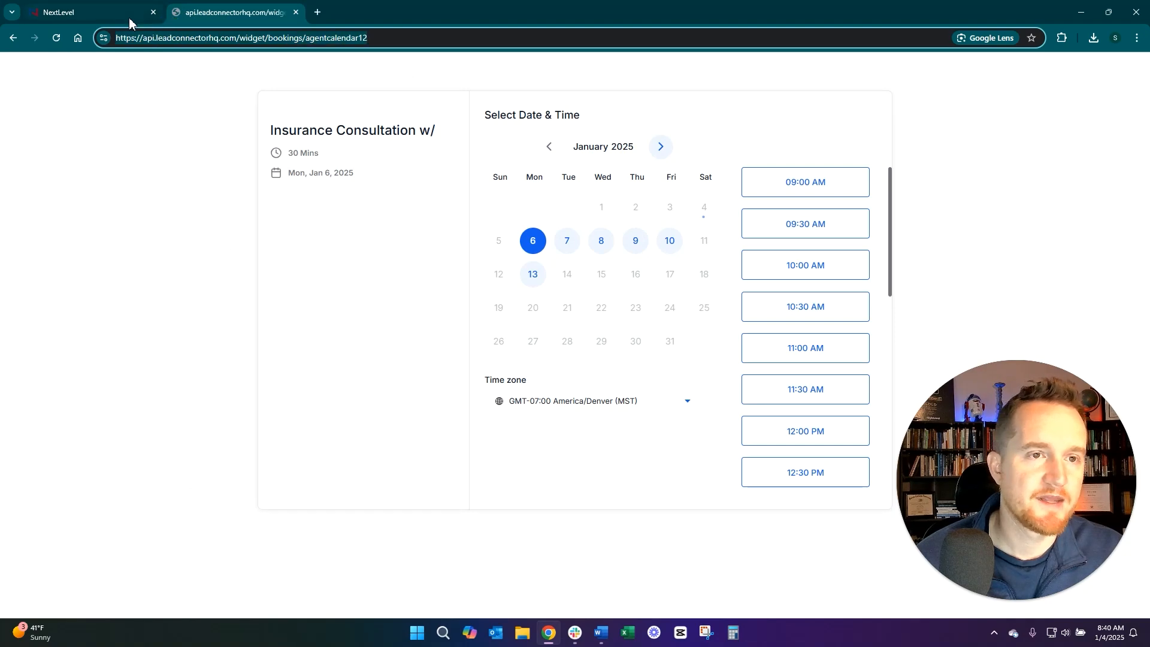
pyautogui.click(111, 14)
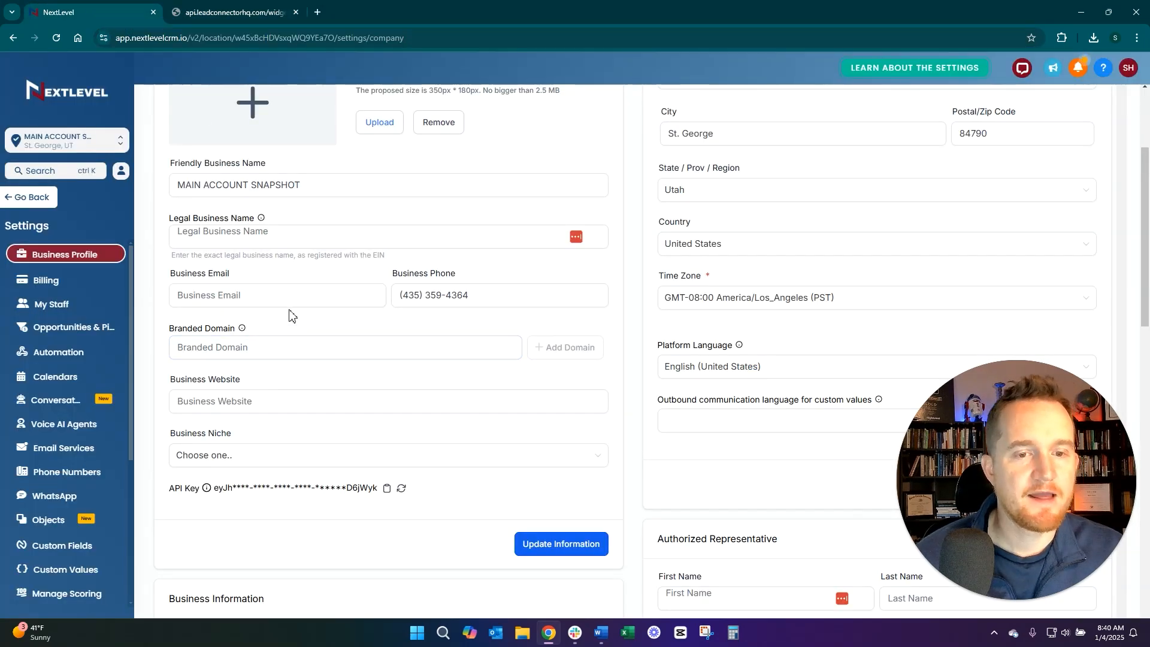
# - Open the Agent Website V2 website's pages from Sites and close the booking page's browser tab
pyautogui.click(41, 204)
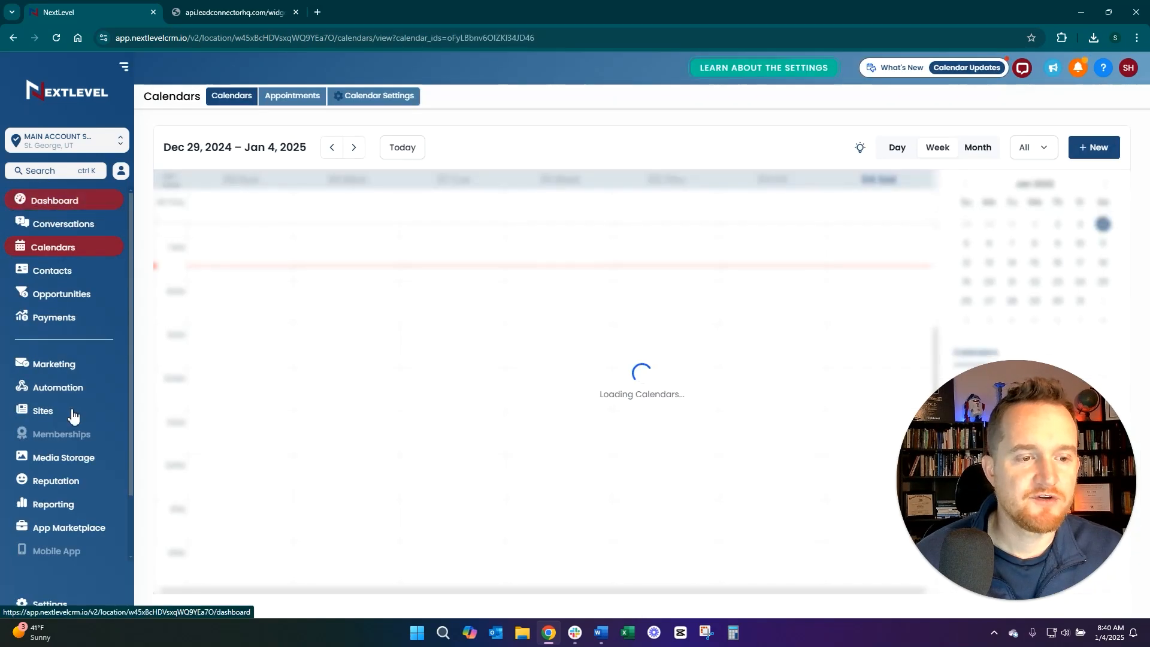
pyautogui.click(73, 416)
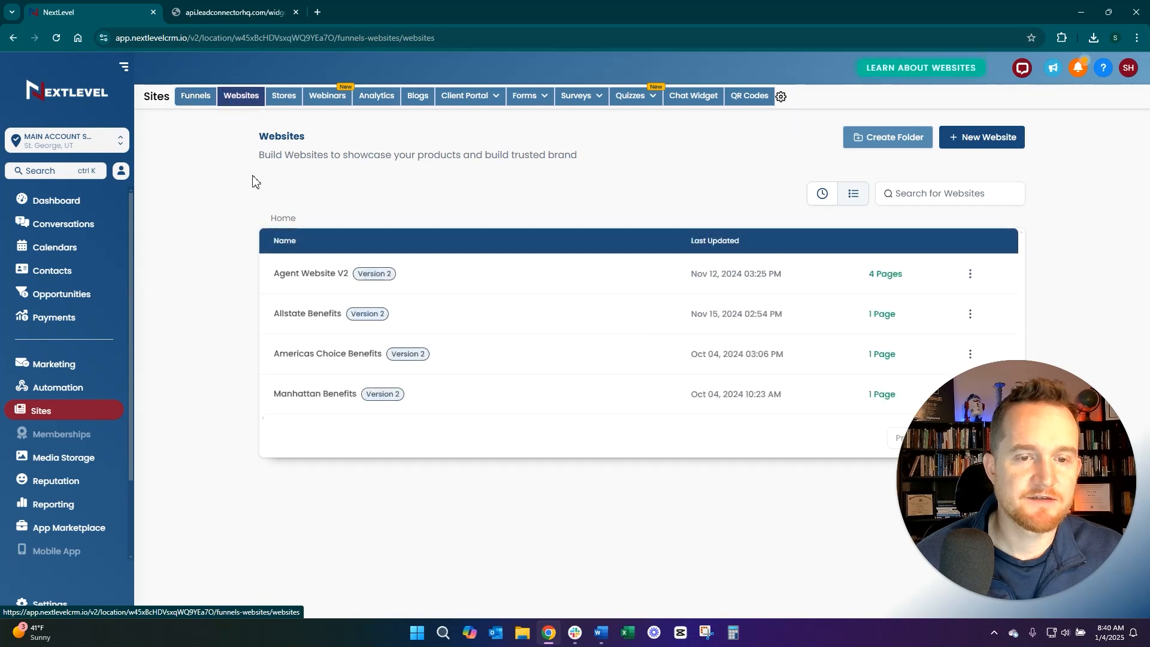
pyautogui.click(311, 279)
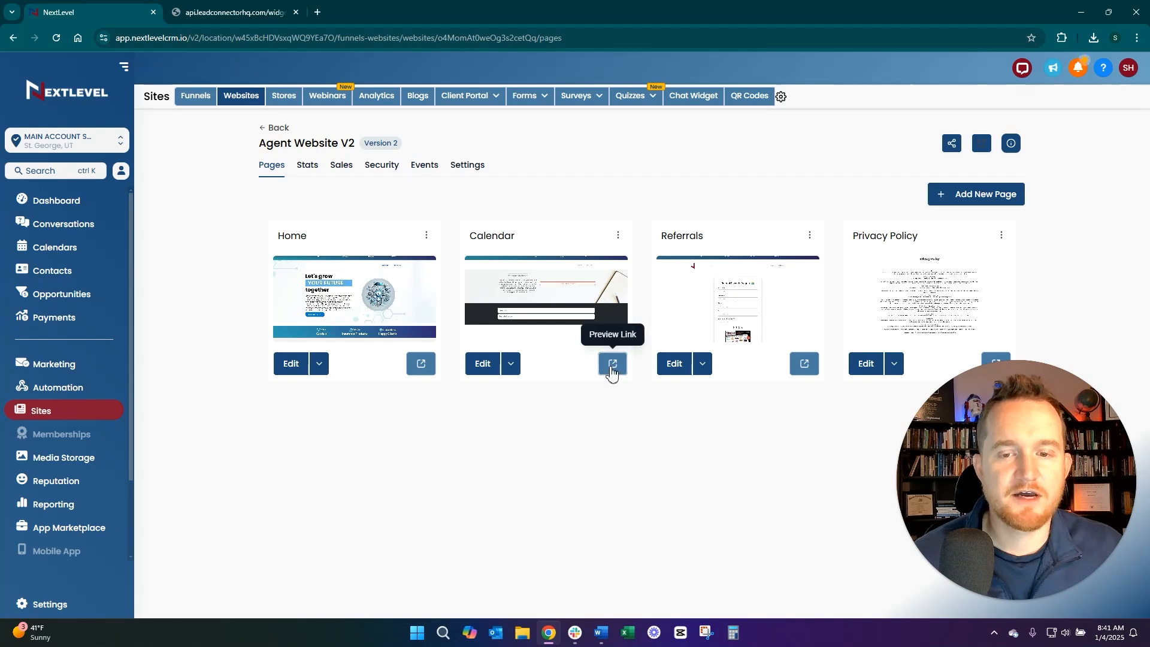
pyautogui.click(296, 12)
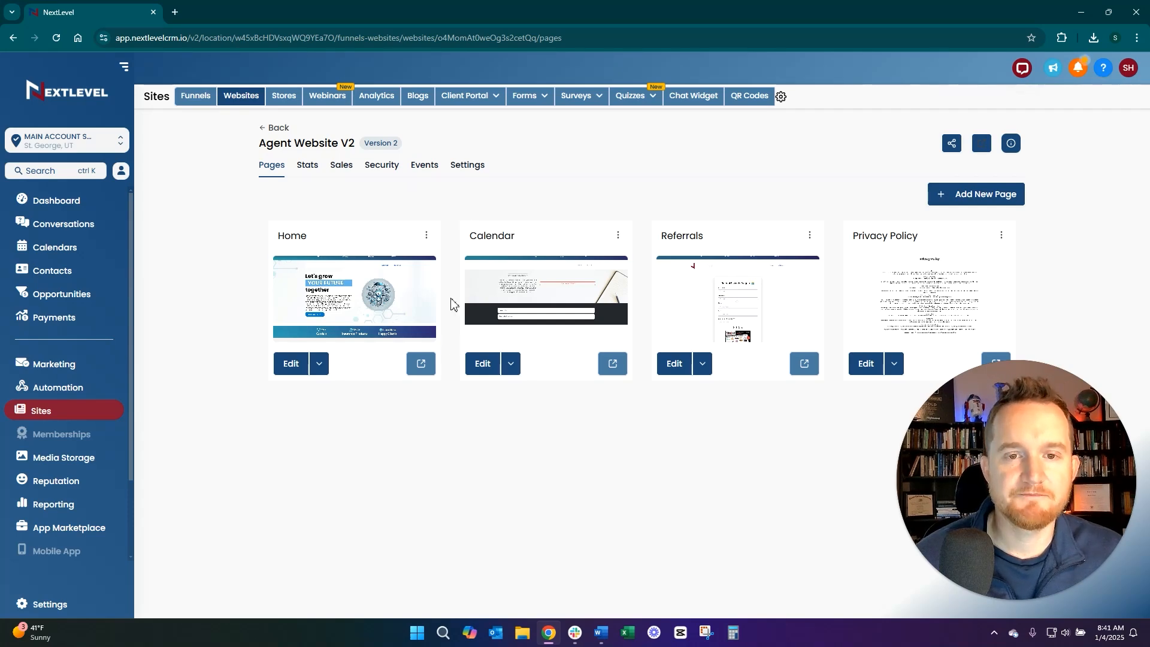
# - View the domain choices in the Agent Website V2 settings without changing them, and return to its pages
pyautogui.click(471, 164)
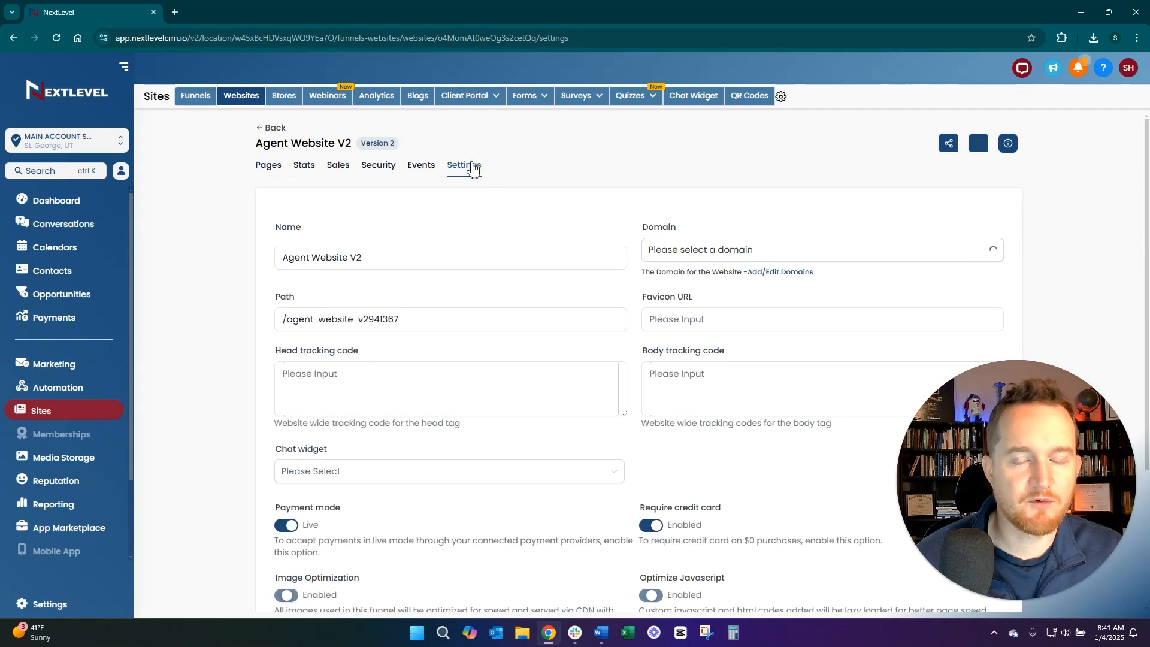
pyautogui.click(742, 252)
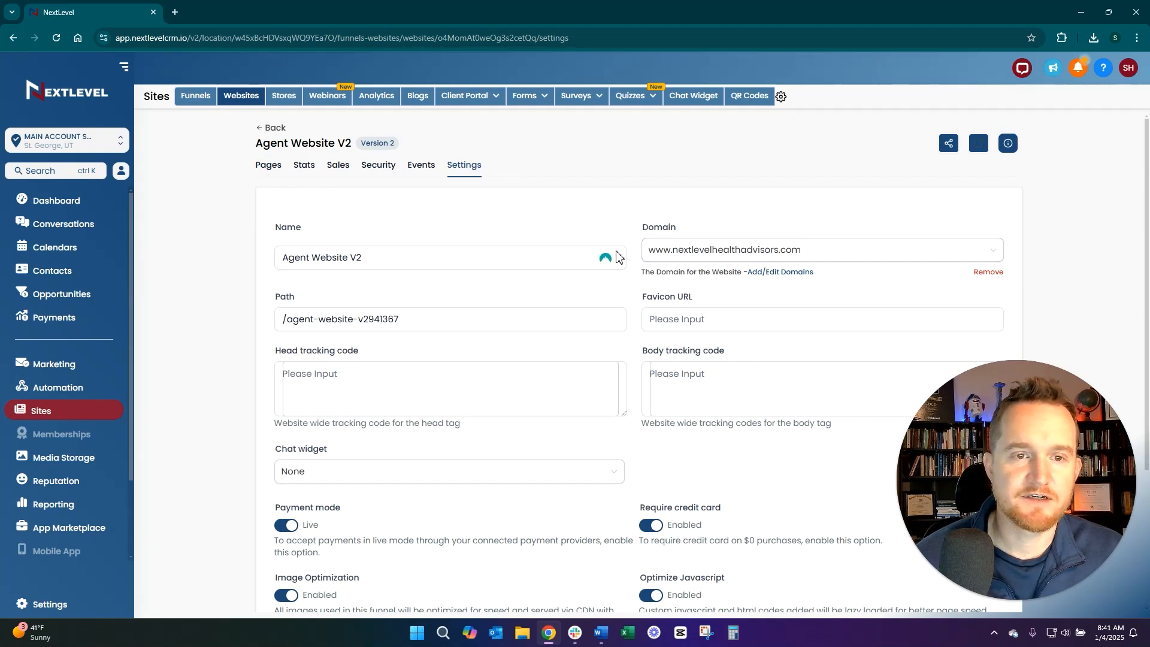
pyautogui.click(841, 257)
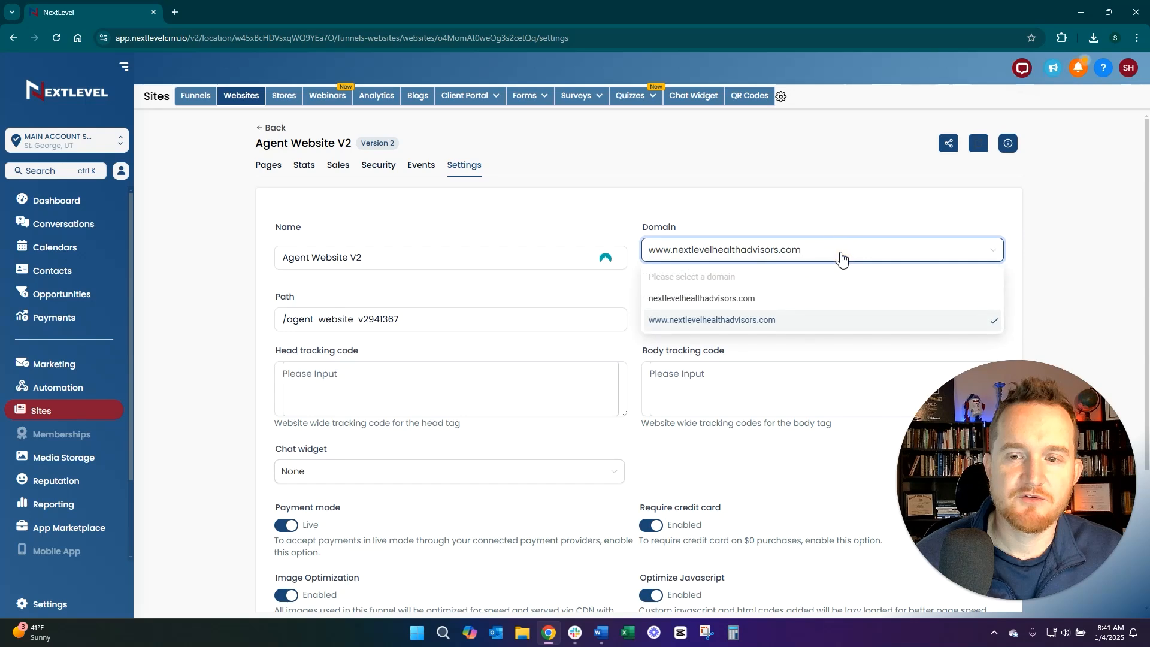
pyautogui.click(724, 231)
pyautogui.click(268, 165)
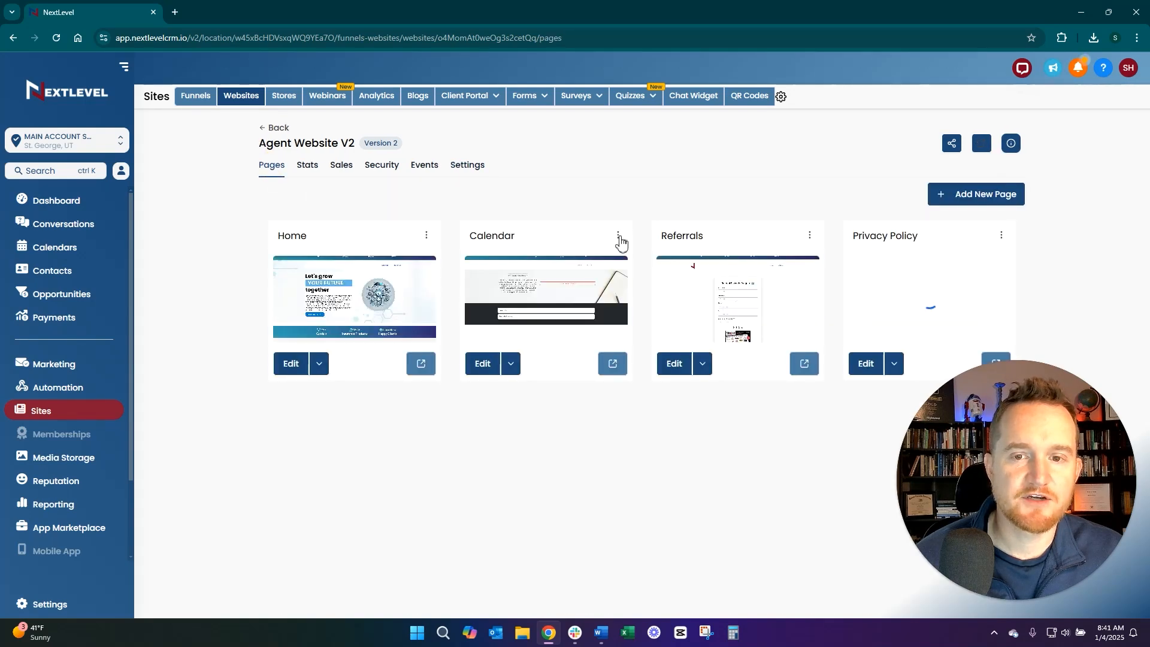
# - Inspect the Calendar page's path in its page settings without changing it, and open the page's preview link
pyautogui.click(618, 235)
pyautogui.click(619, 154)
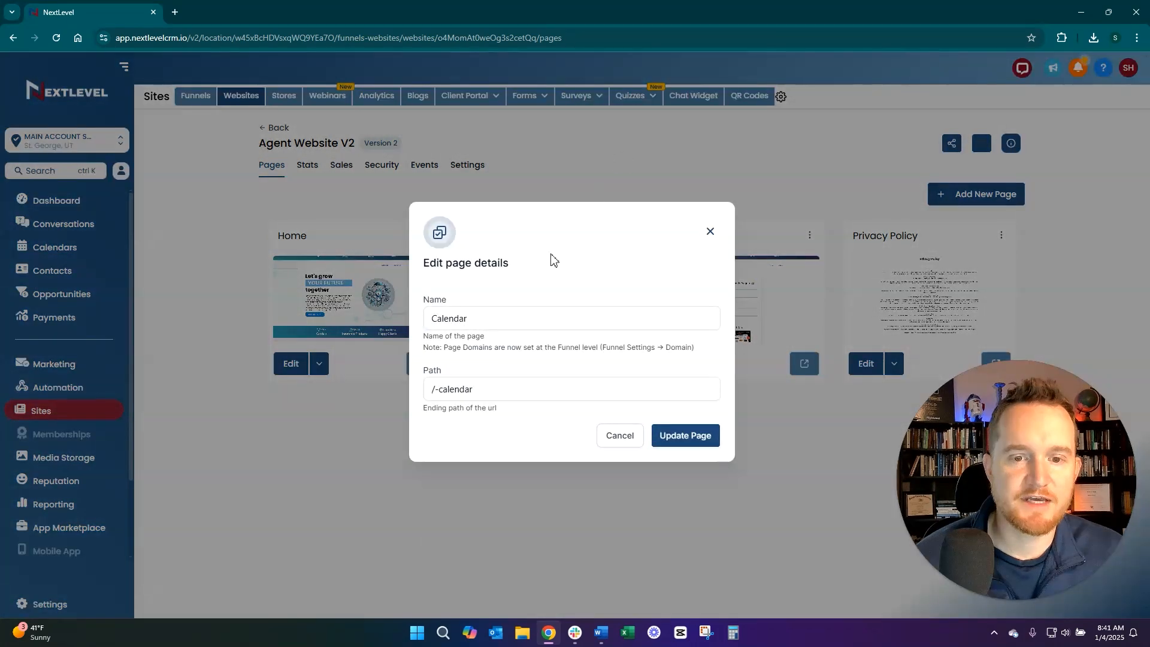
pyautogui.click(706, 230)
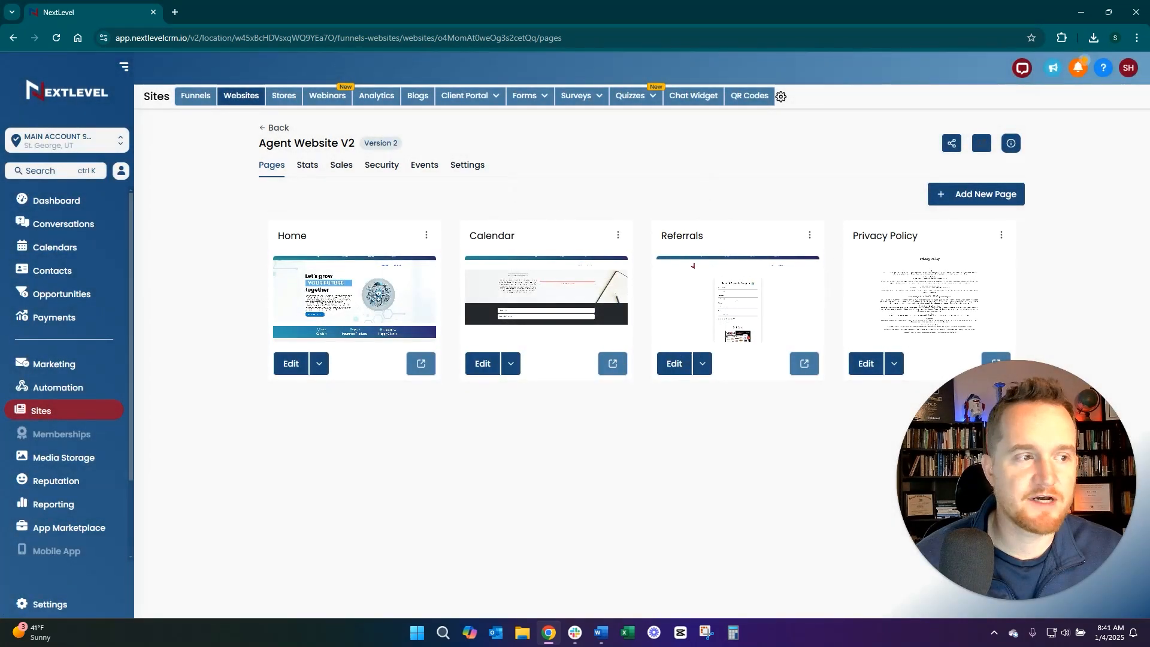
pyautogui.press('F11')
pyautogui.click(618, 183)
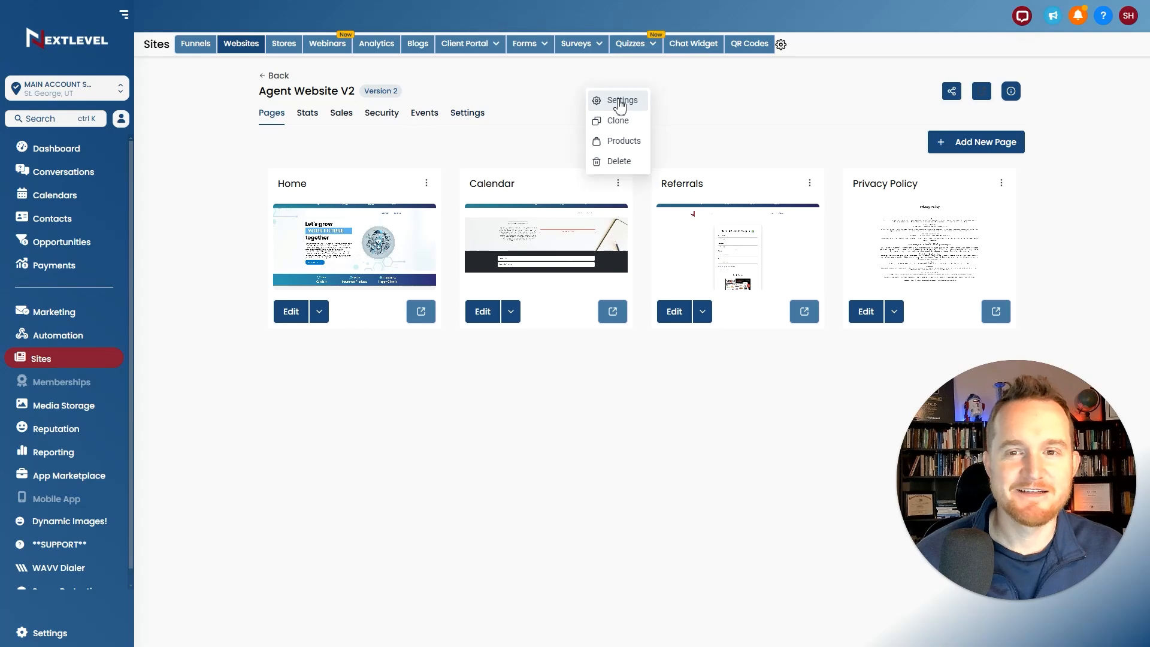
pyautogui.click(619, 103)
pyautogui.click(483, 376)
pyautogui.moveTo(473, 377); pyautogui.dragTo(437, 375)
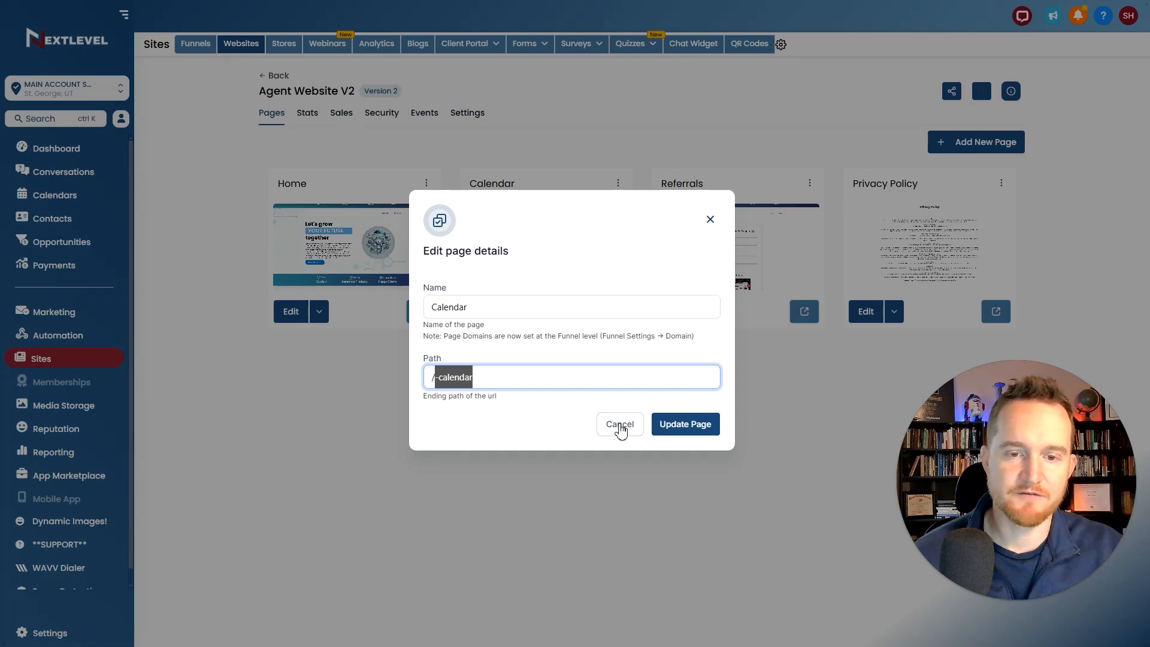
pyautogui.click(620, 425)
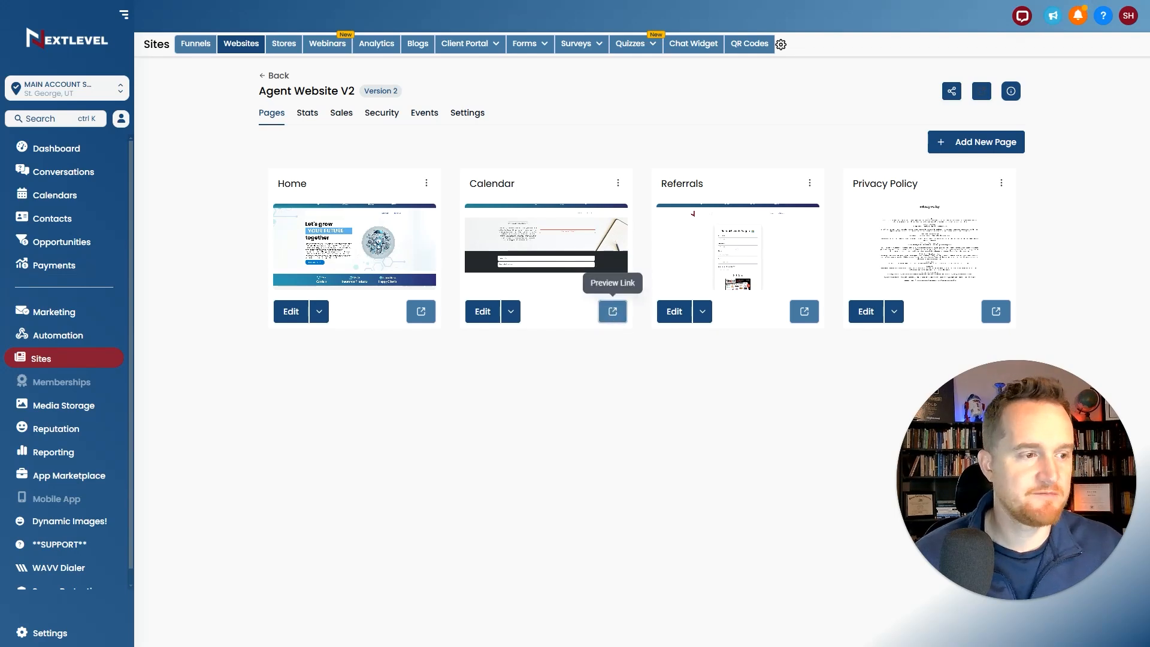
pyautogui.click(612, 311)
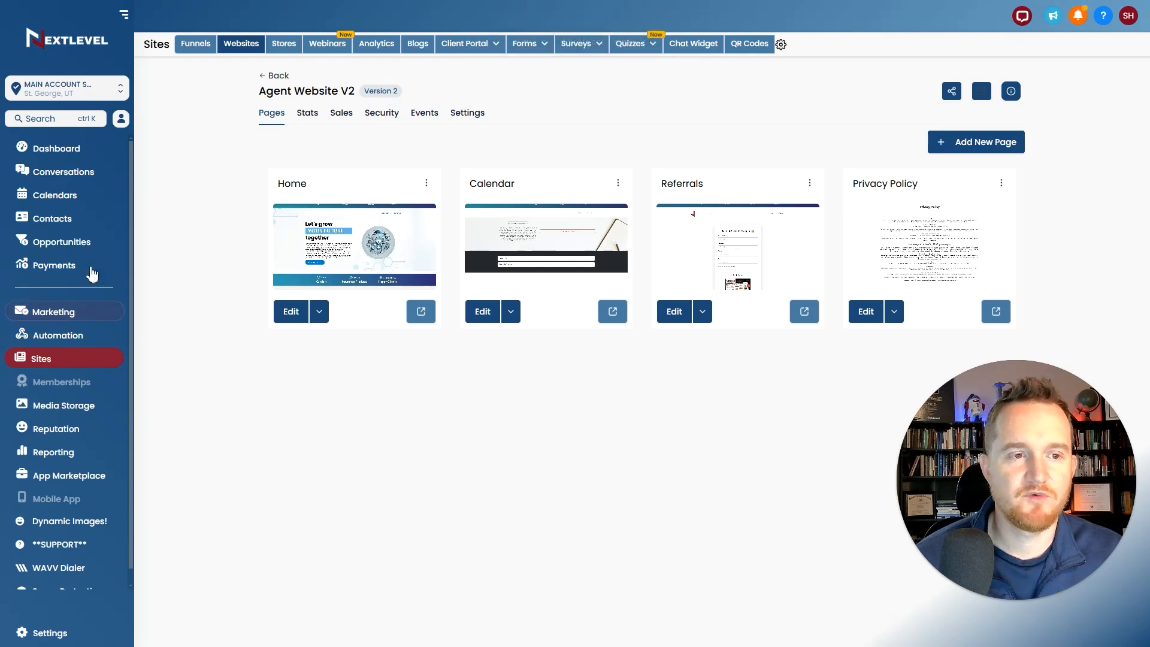
pyautogui.click(83, 225)
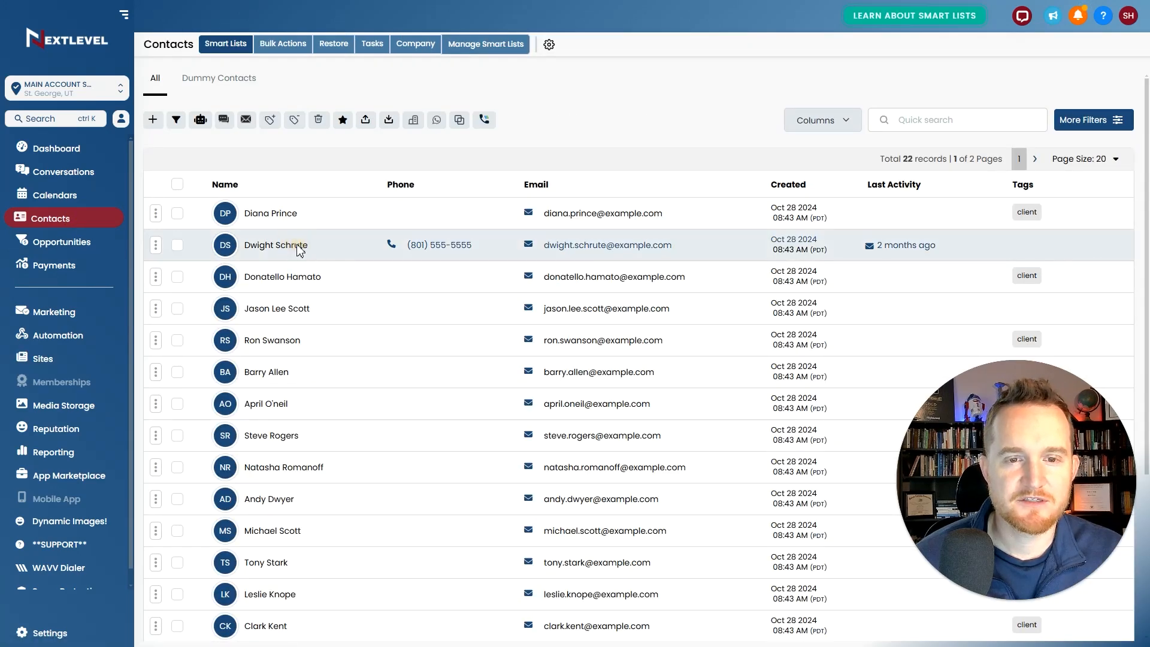
pyautogui.click(298, 249)
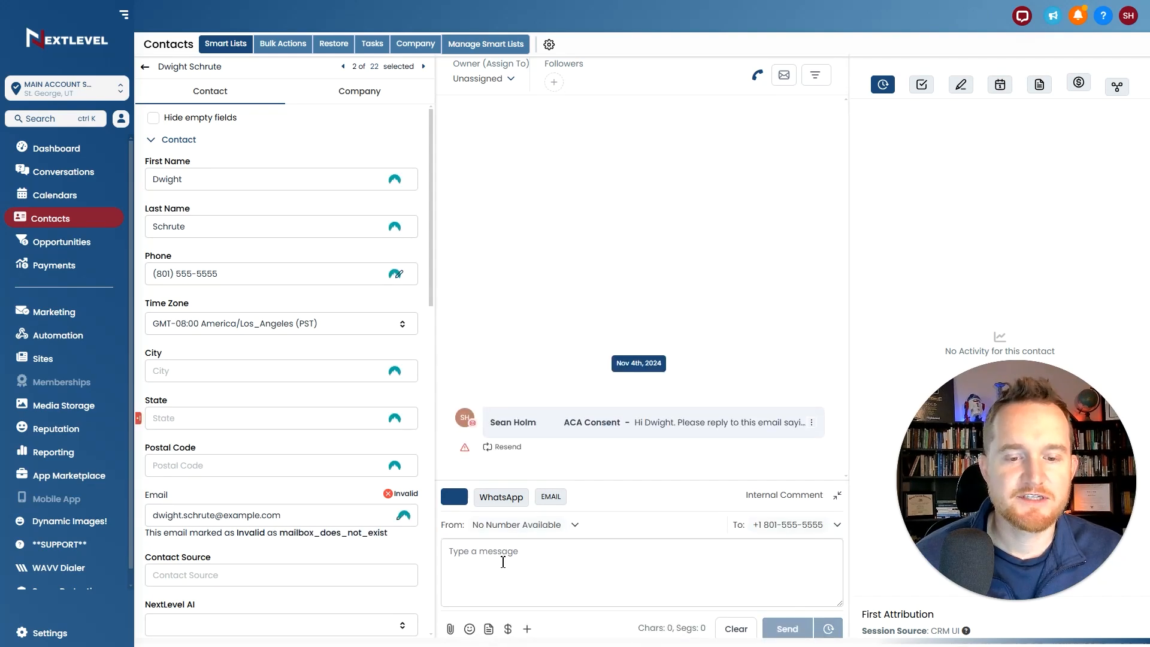
pyautogui.write('https://')
pyautogui.press('BackSpace')
pyautogui.press('BackSpace')
pyautogui.press('BackSpace')
pyautogui.press('BackSpace')
pyautogui.write('s//')
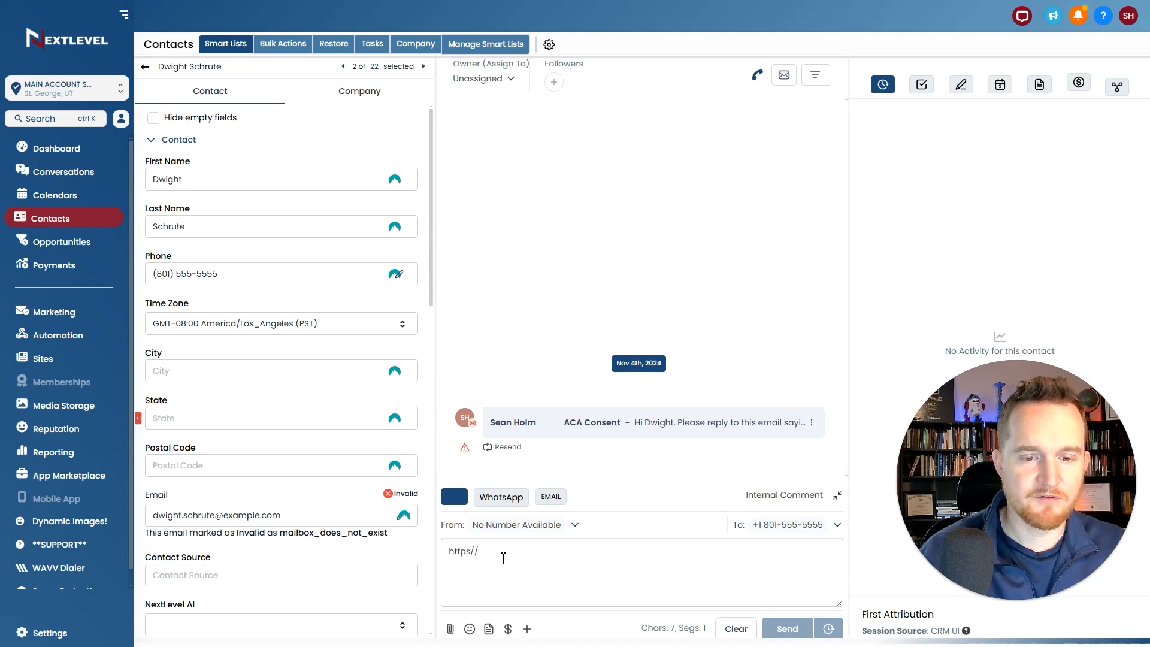
pyautogui.write('www.mywebsite.com')
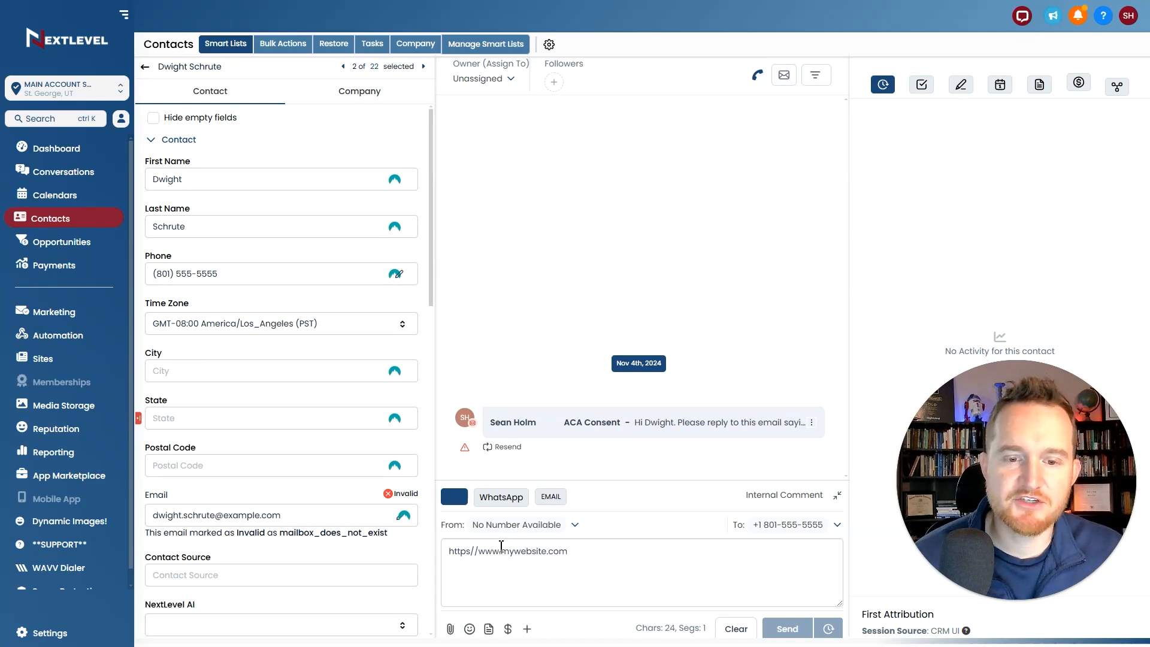
pyautogui.moveTo(568, 551); pyautogui.dragTo(431, 549)
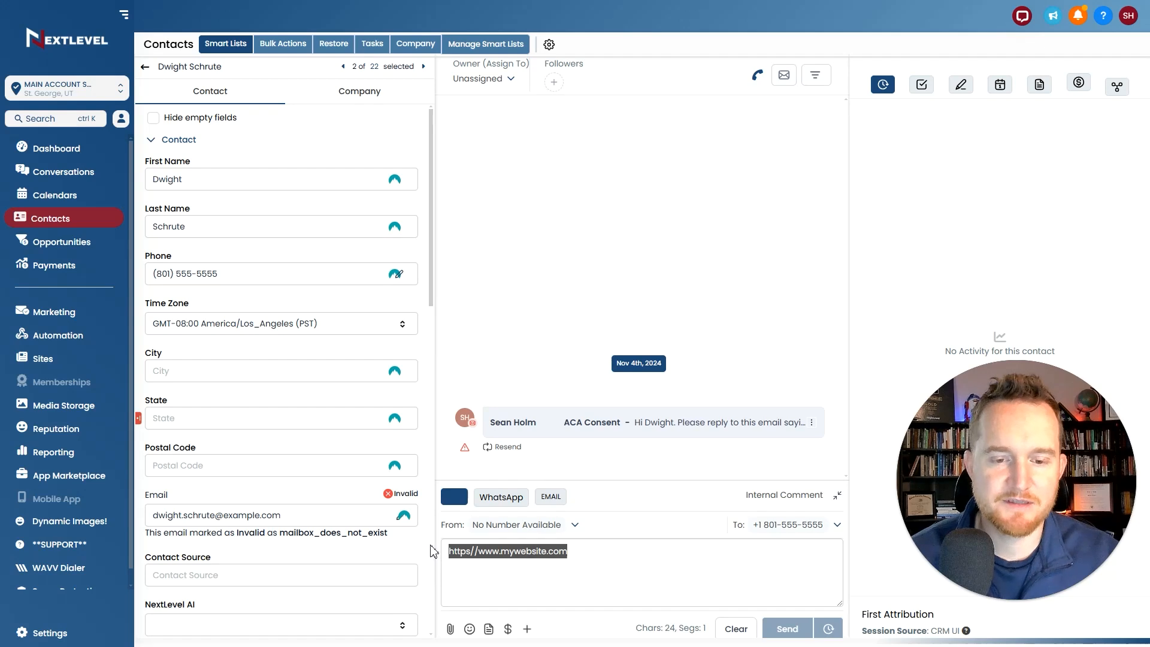
pyautogui.press('BackSpace')
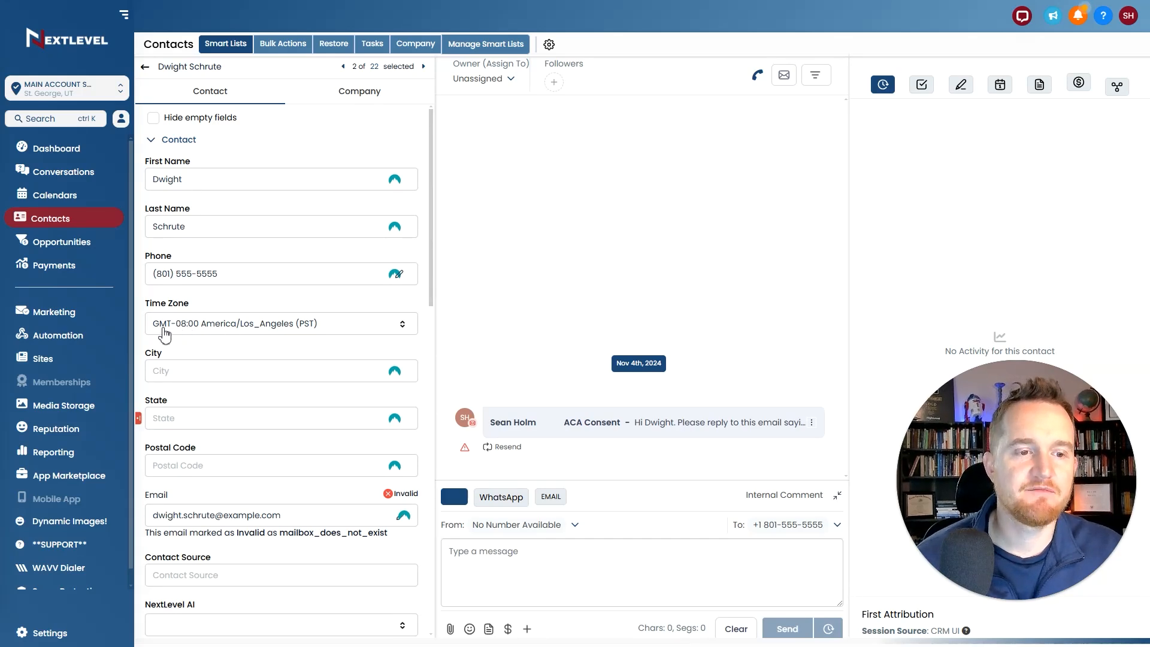
# - Open the Appointment Confirmation Reminders V2 workflow from Automation and review its sequence of actions
pyautogui.click(81, 339)
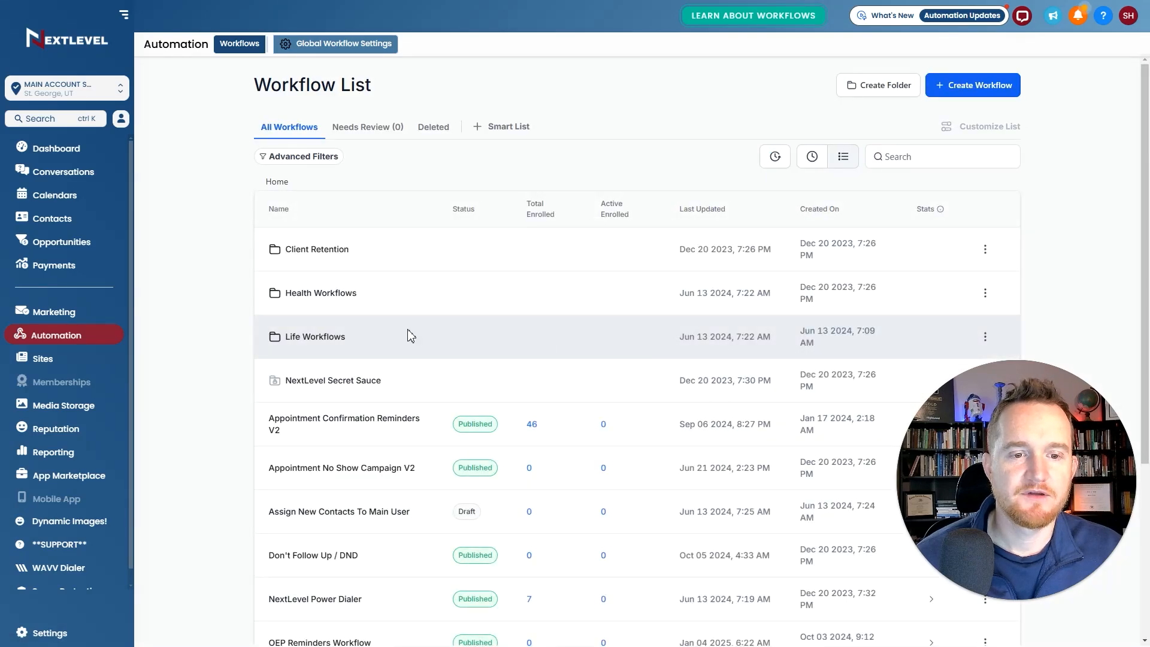
pyautogui.scroll(-2, 407, 334)
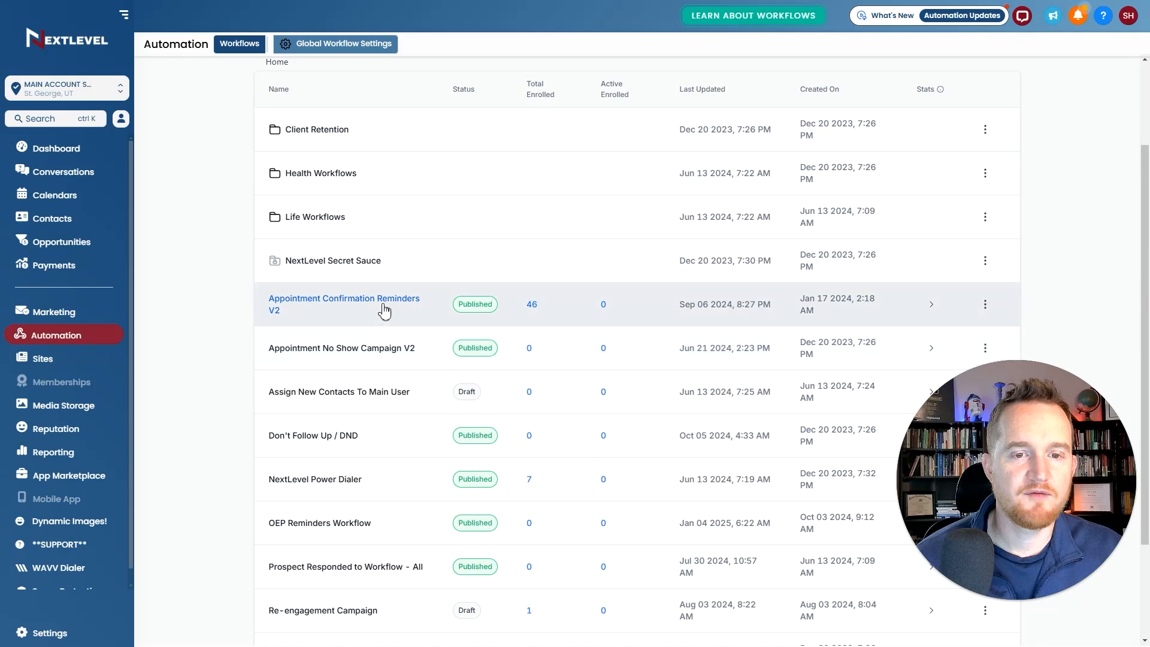
pyautogui.click(332, 305)
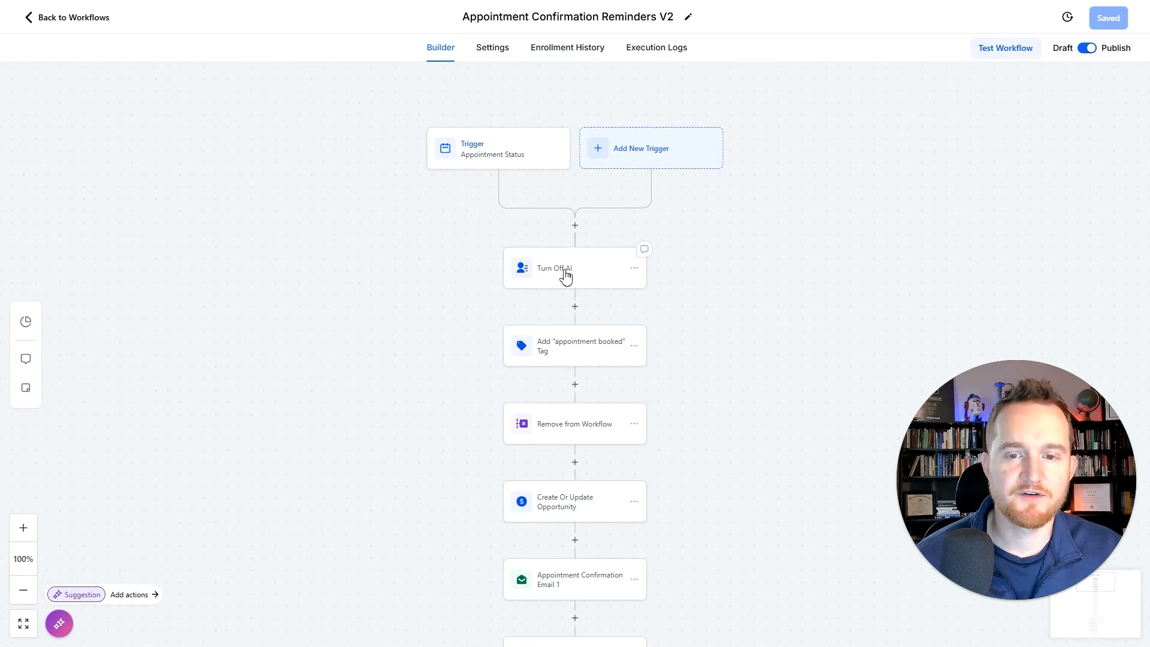
pyautogui.scroll(-2, 698, 290)
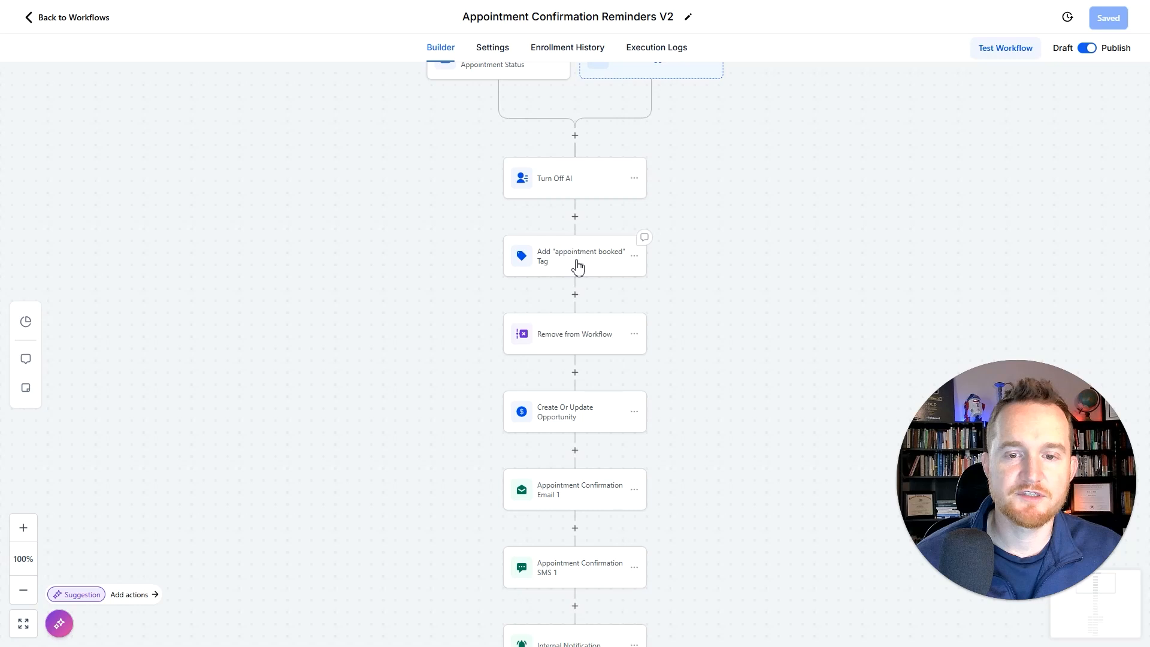
pyautogui.scroll(-1, 576, 265)
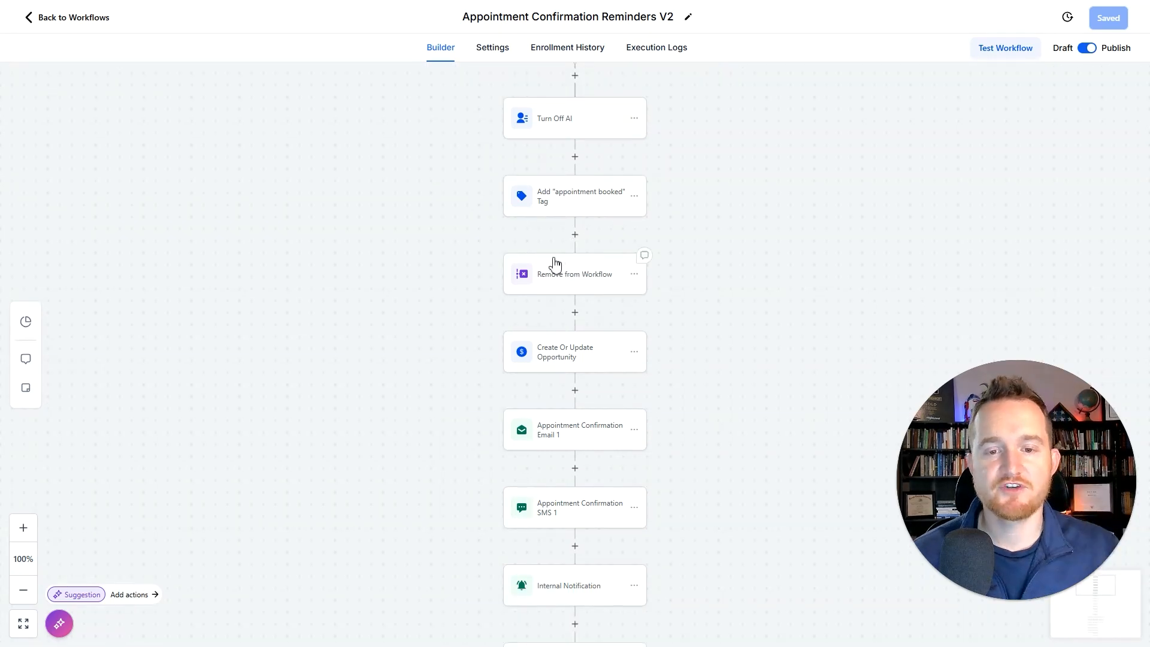
pyautogui.scroll(-2, 680, 307)
pyautogui.scroll(-4, 680, 307)
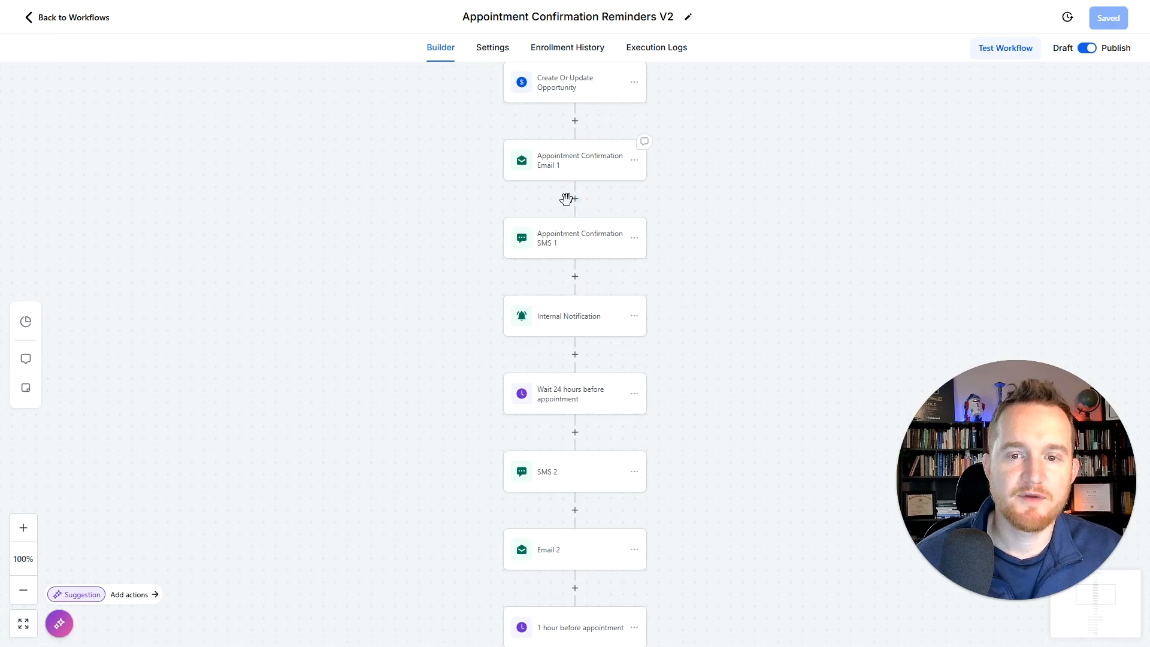
# - Open the Appointment Confirmation SMS 1 action and enlarge its message box to read the full text
pyautogui.click(571, 241)
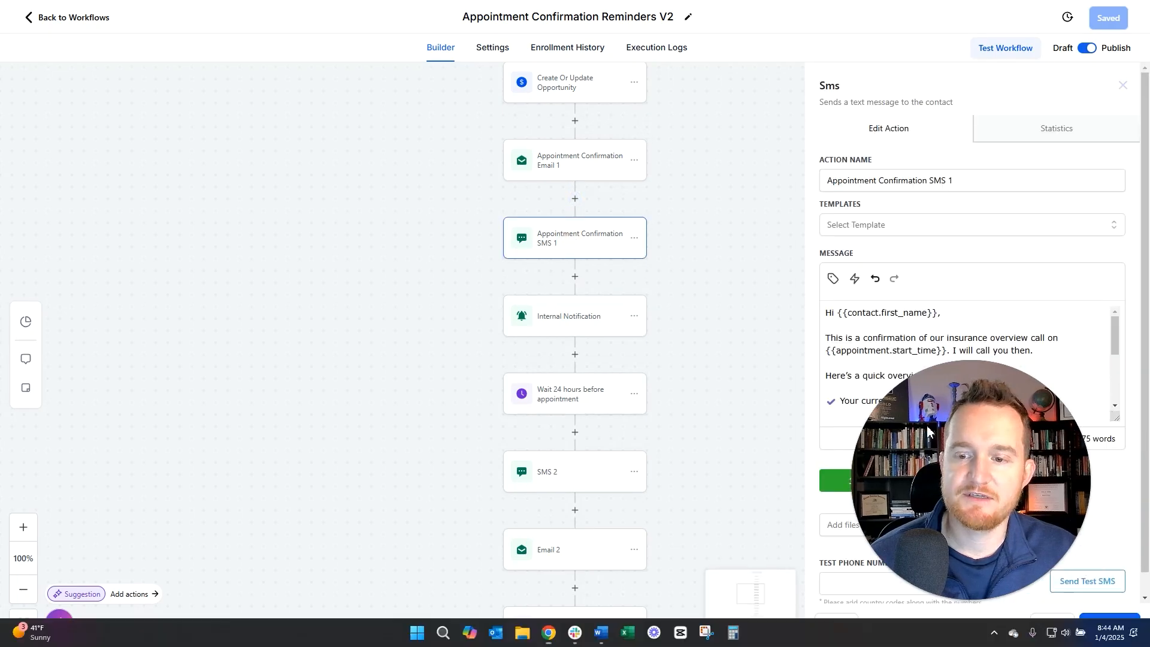
pyautogui.moveTo(1115, 417); pyautogui.dragTo(1135, 520)
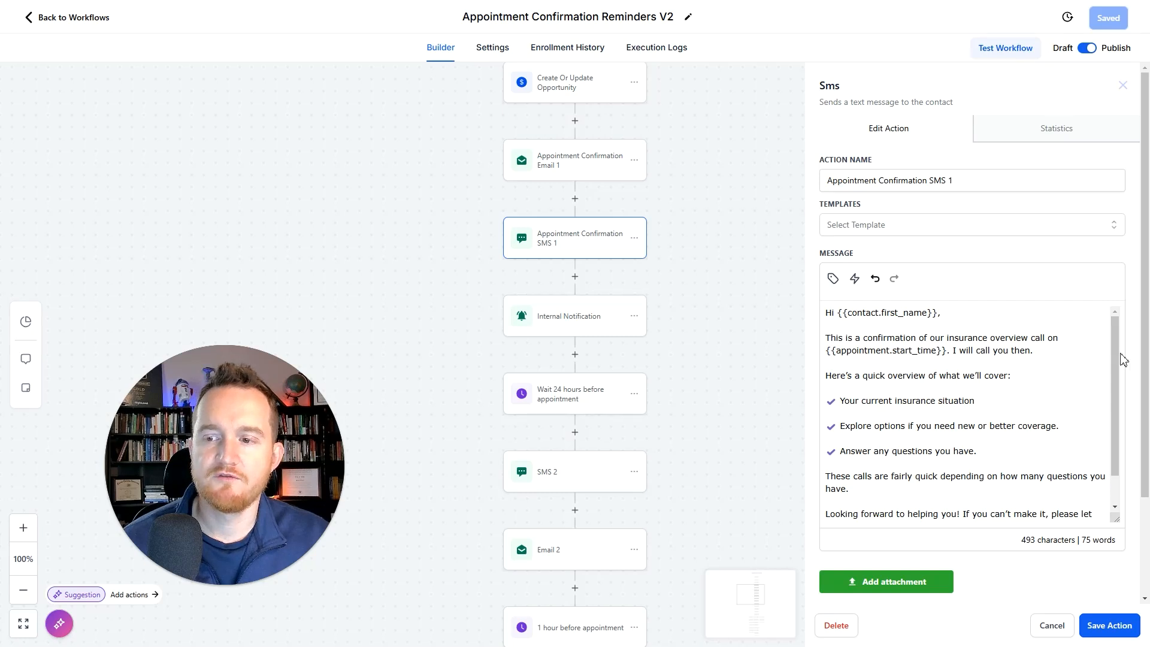
pyautogui.moveTo(1113, 358); pyautogui.dragTo(1108, 382)
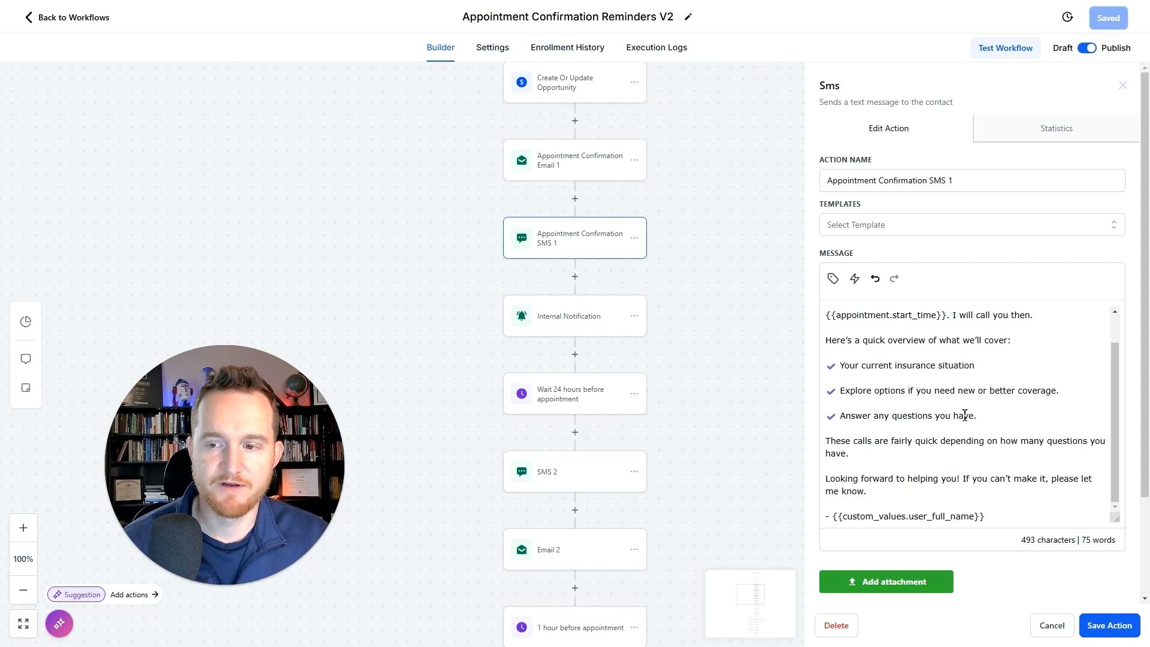
# - Delete the three checkmarked lines under "Here's a quick overview of what we'll cover:" from the SMS message
pyautogui.tripleClick(916, 414)
pyautogui.moveTo(894, 401); pyautogui.dragTo(901, 368)
pyautogui.press('BackSpace')
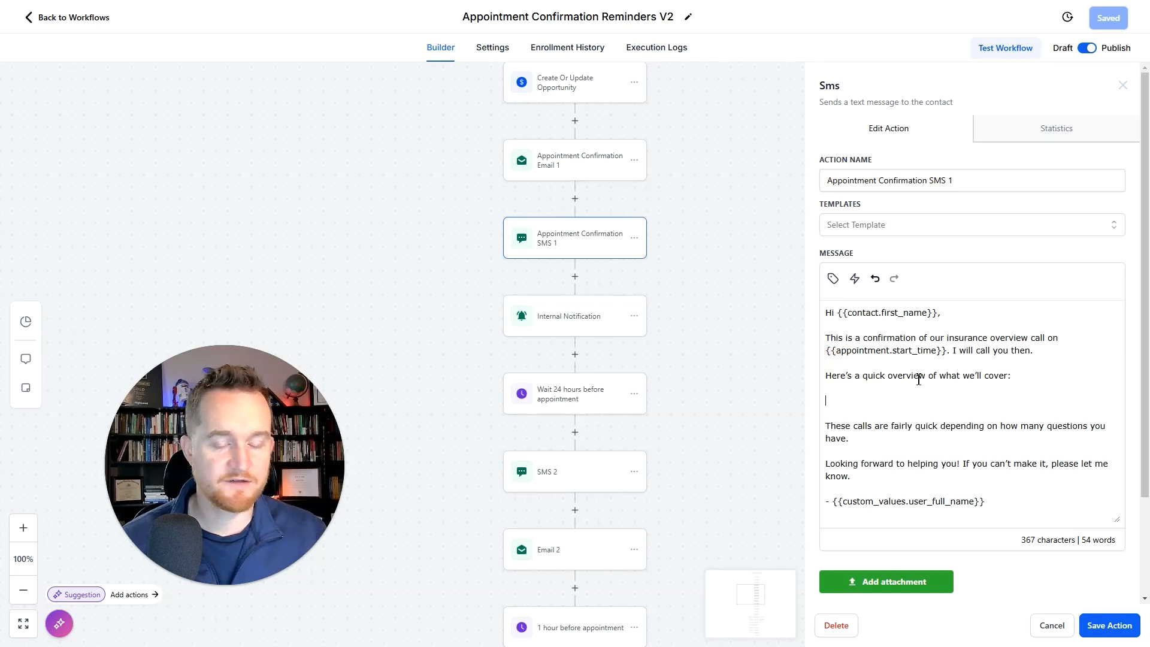
# - Undo the deletion of the three checkmarked lines in the Appointment Confirmation SMS 1 message
pyautogui.hotkey('ctrl', 'z')
pyautogui.click(1027, 457)
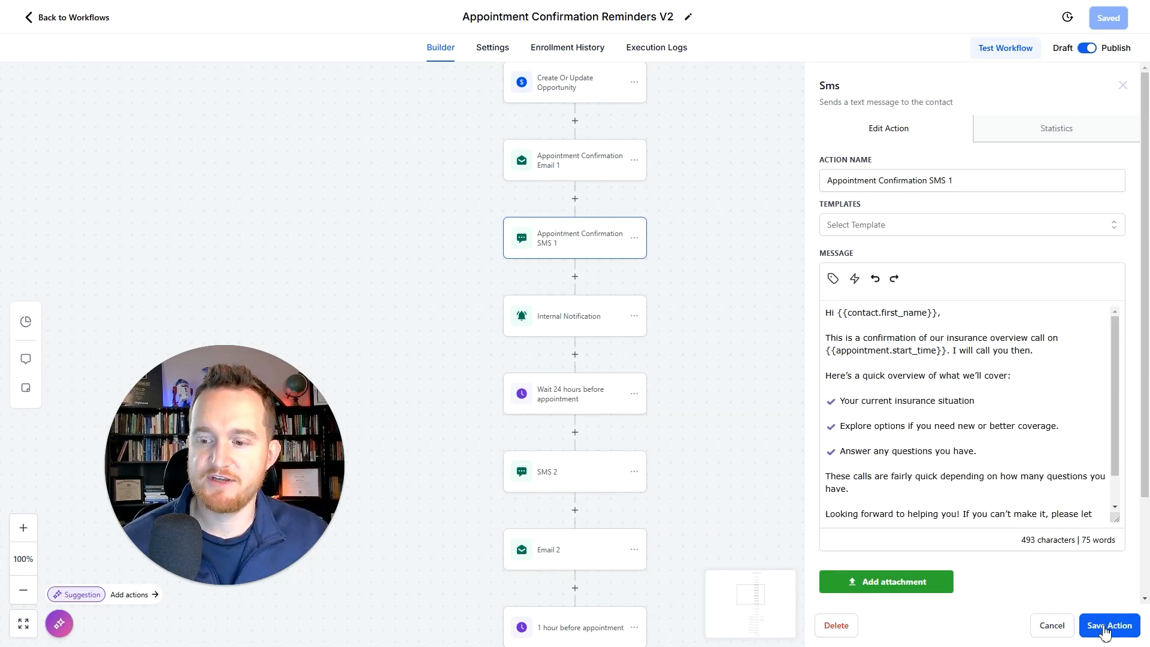
pyautogui.scroll(-1, 970, 397)
pyautogui.scroll(1, 970, 397)
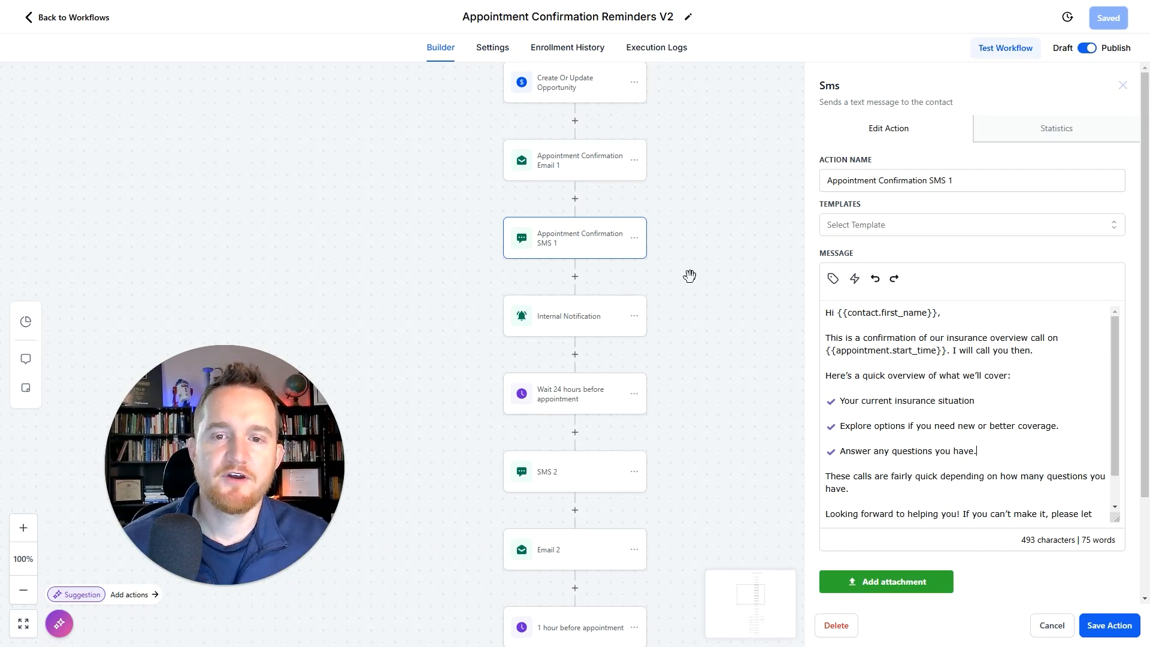
# - Open the Appointment Confirmation Email 1 action for review and return to the Appointment Confirmation SMS 1 action
pyautogui.click(584, 162)
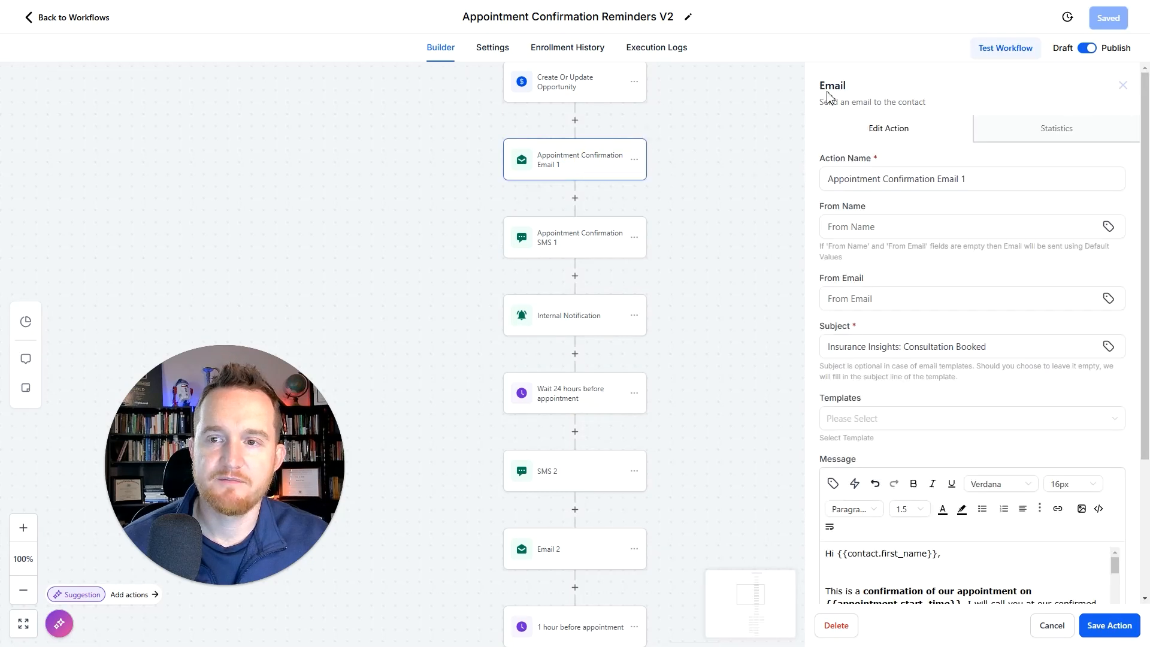
pyautogui.click(603, 234)
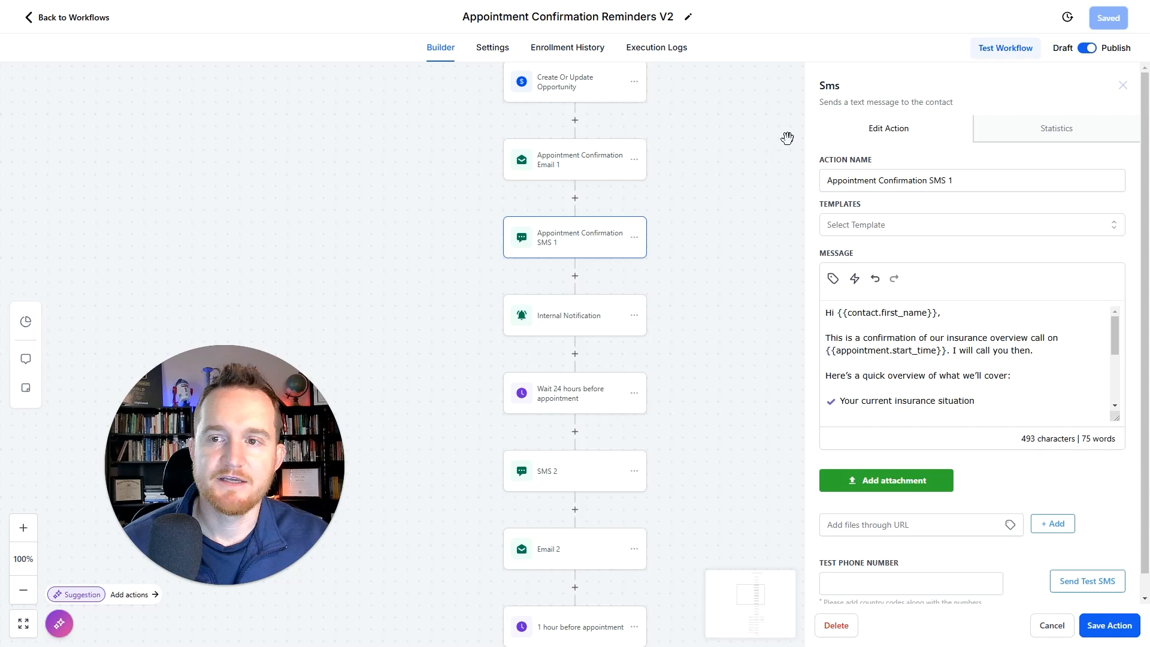
pyautogui.scroll(-3, 566, 297)
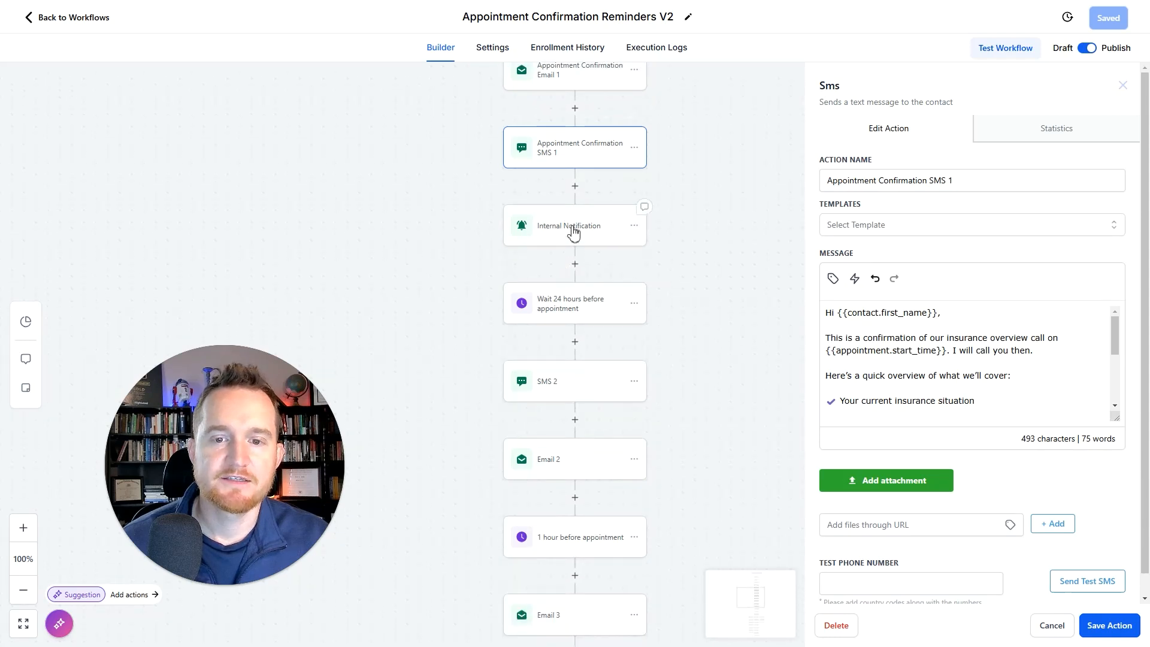
# - Open the Internal Notification action that follows SMS 1 and examine its booking-confirmed message with the contact and appointment fields
pyautogui.click(574, 230)
pyautogui.moveTo(955, 459); pyautogui.dragTo(820, 393)
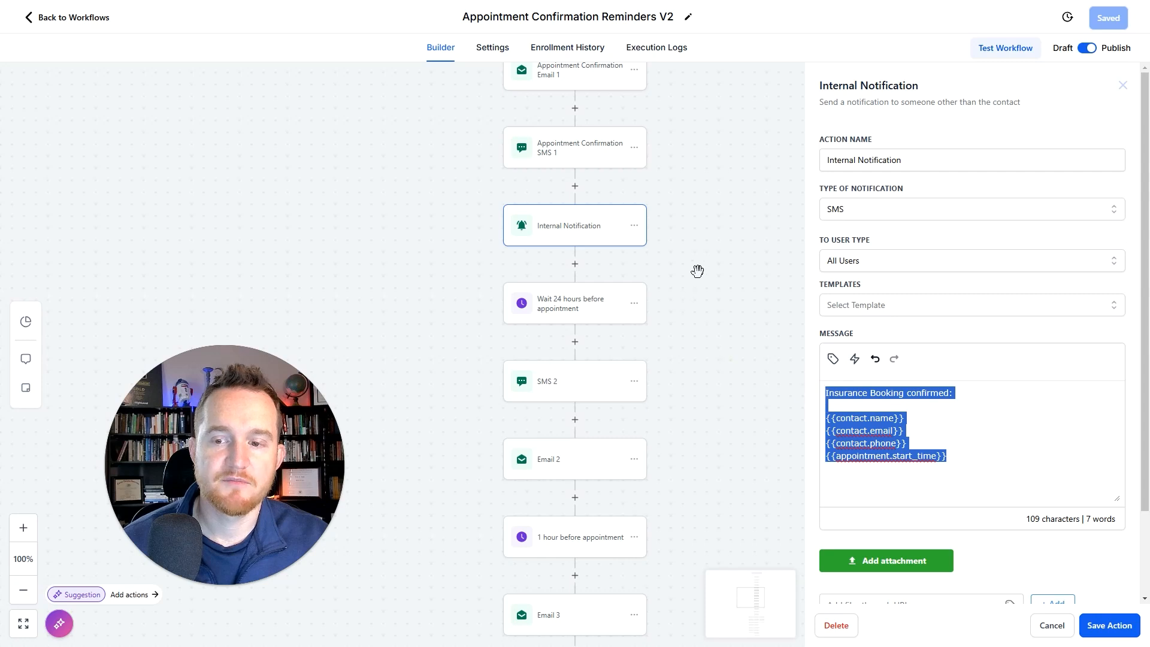
pyautogui.click(969, 432)
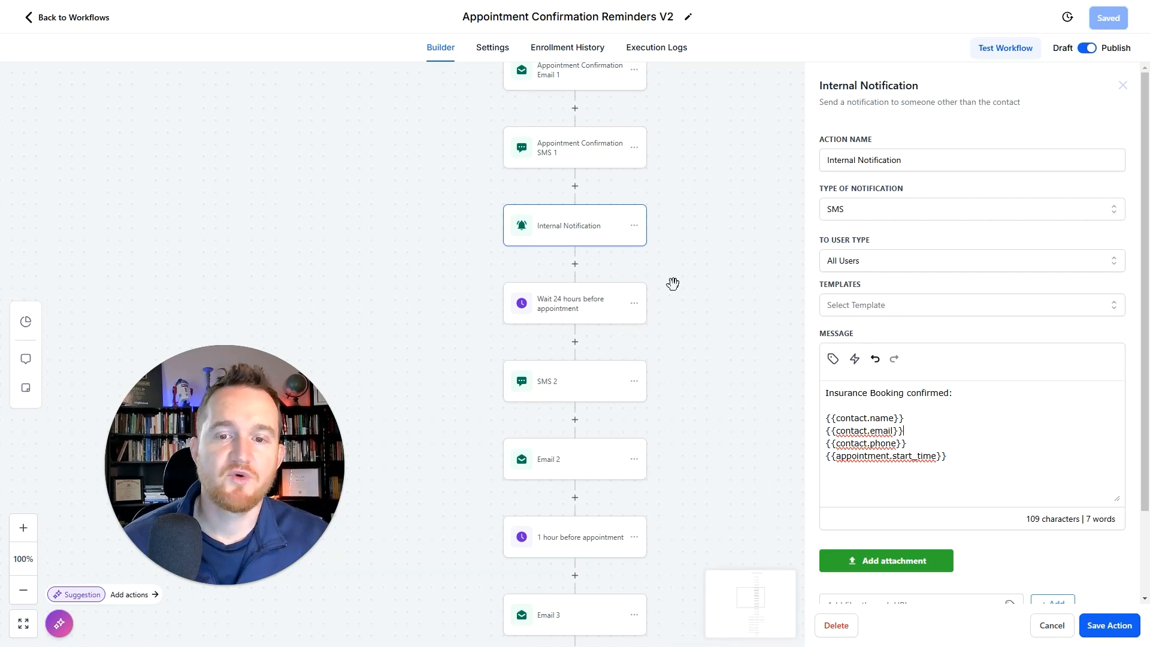
# - Open the SMS 2 action after the 24-hour wait and read its courtesy reminder message
pyautogui.scroll(-3, 683, 279)
pyautogui.click(579, 292)
pyautogui.click(579, 291)
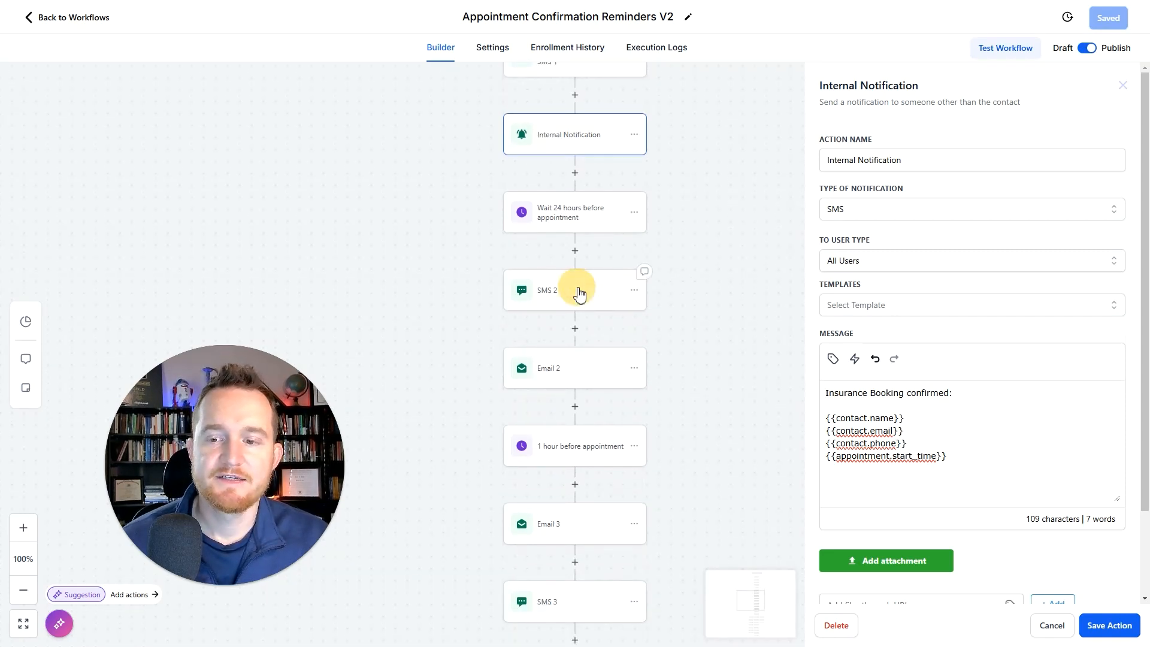
pyautogui.click(566, 304)
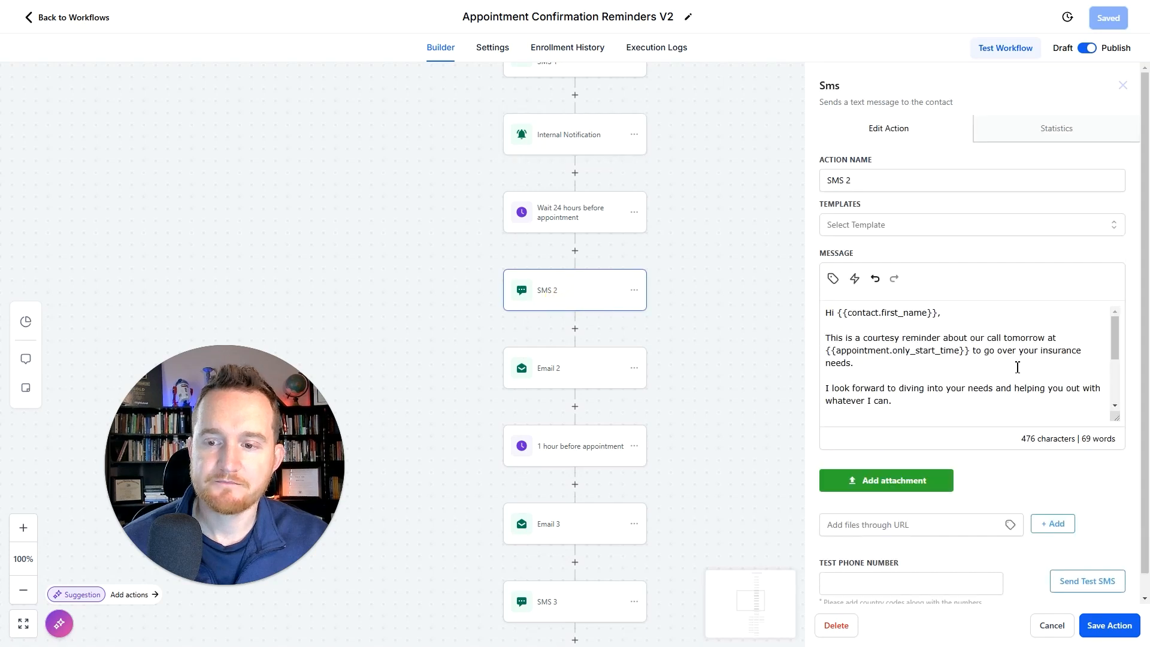
# - Open the SMS 3 action and examine the lines asking the contact to respond with "C" or "X"
pyautogui.scroll(-5, 683, 344)
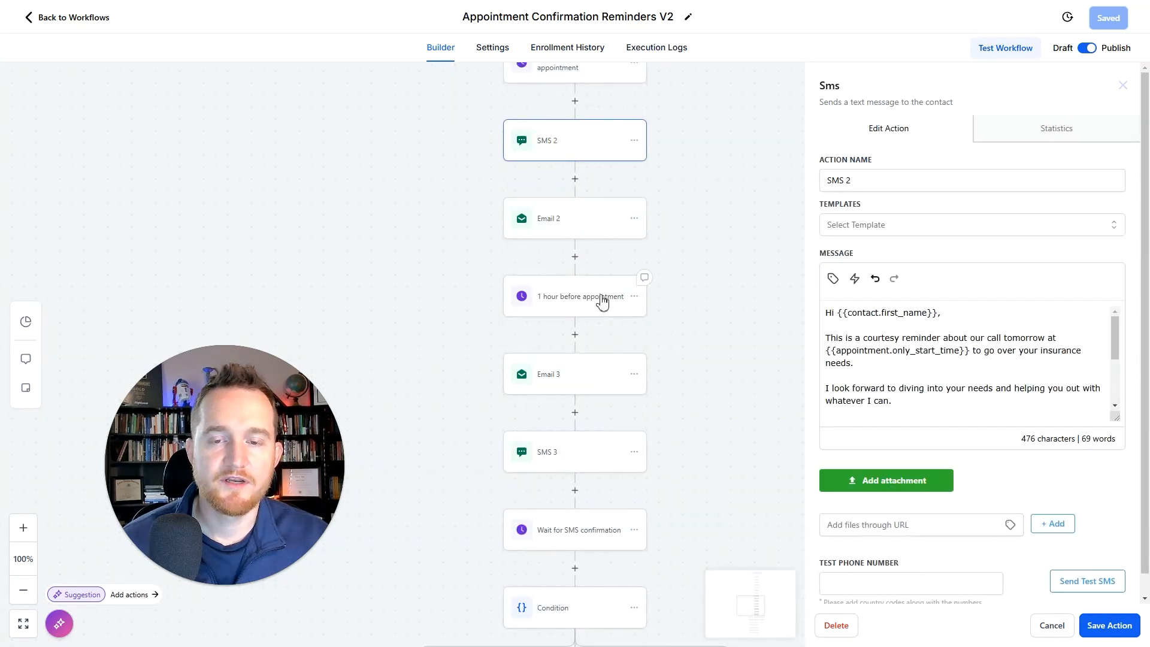
pyautogui.scroll(-3, 653, 291)
pyautogui.click(567, 362)
pyautogui.click(567, 361)
pyautogui.click(567, 362)
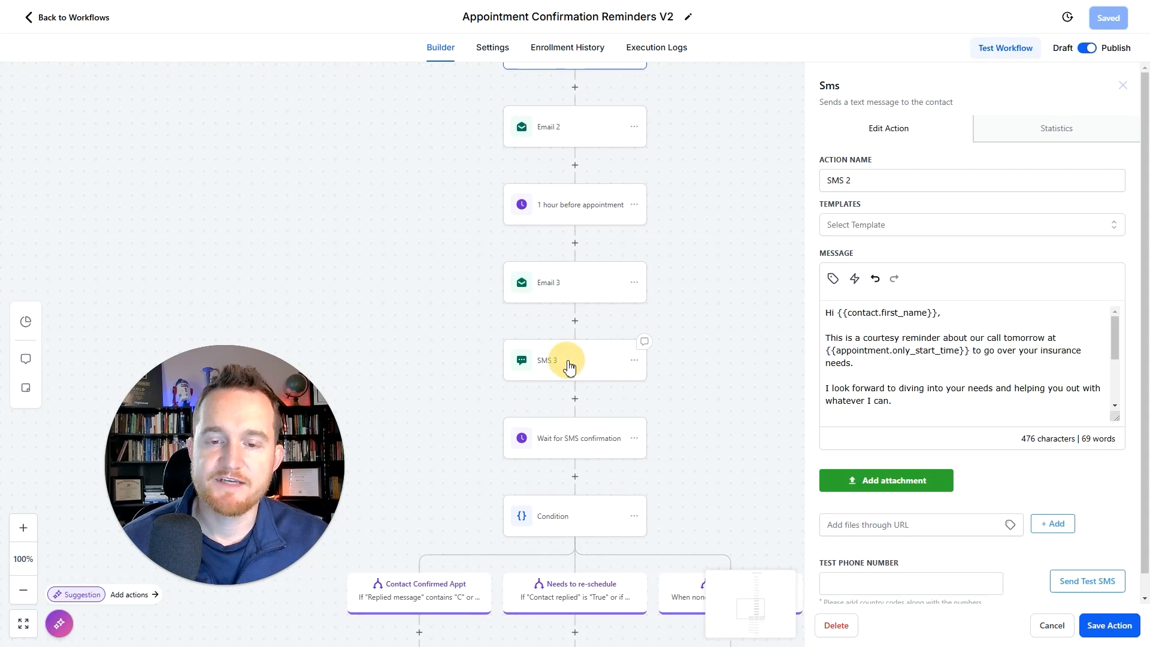
pyautogui.click(567, 362)
pyautogui.moveTo(1026, 391); pyautogui.dragTo(786, 371)
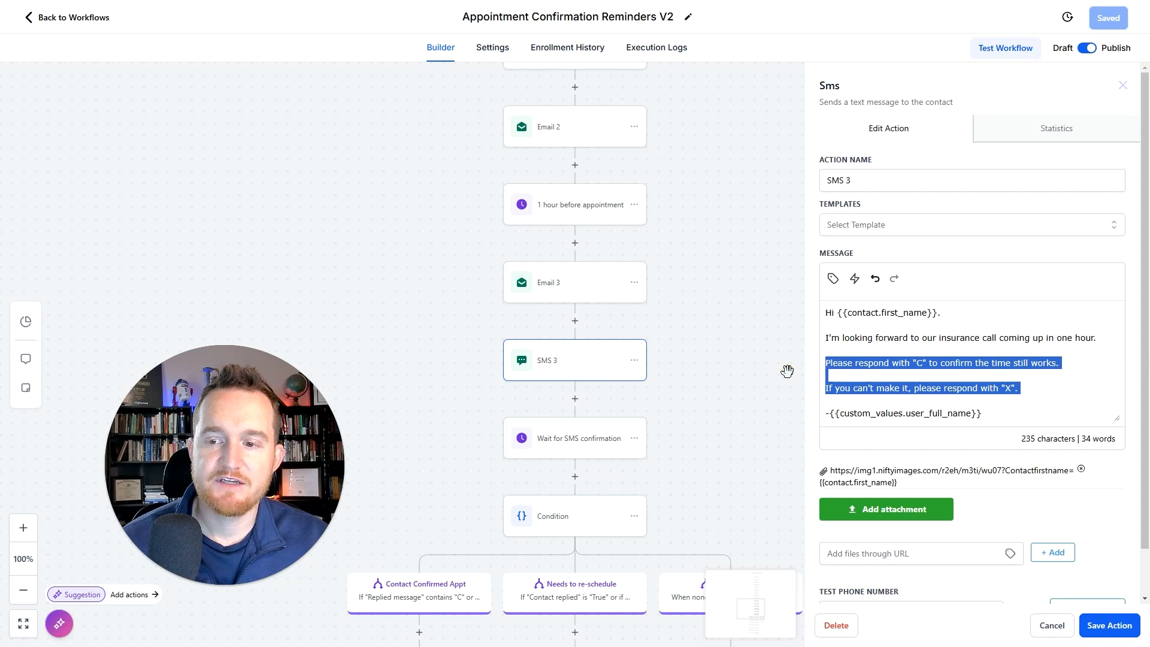
pyautogui.click(1037, 389)
# - Review the reply and timeout settings of the Wait for SMS confirmation action and close it without saving
pyautogui.scroll(-1, 874, 353)
pyautogui.scroll(-3, 662, 314)
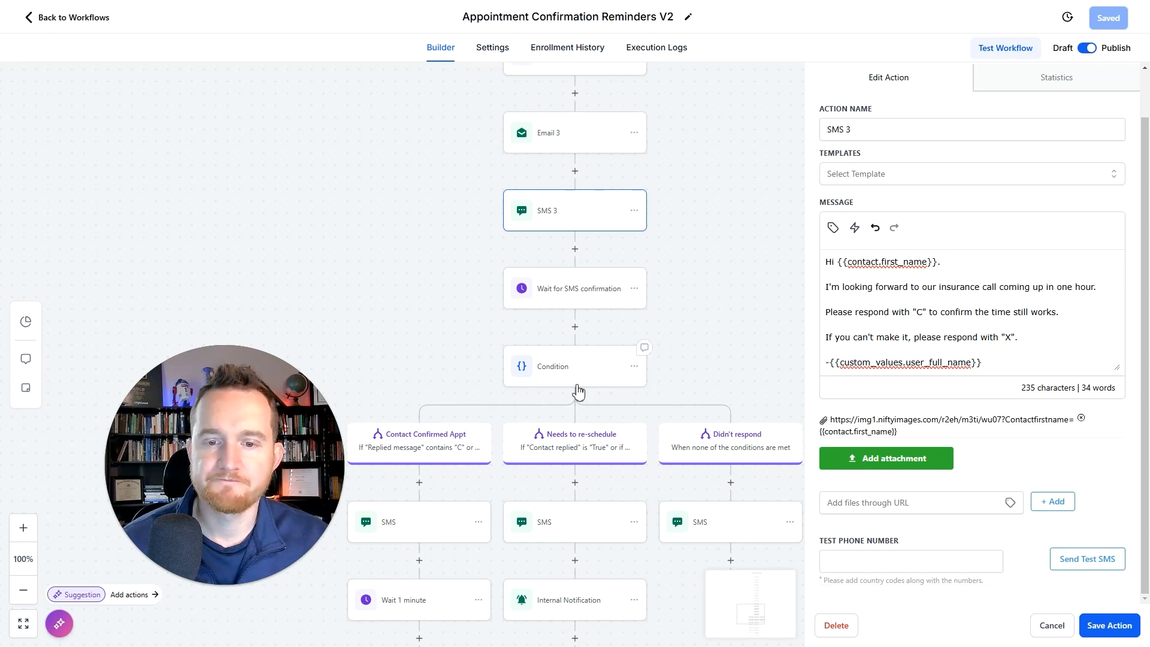
pyautogui.click(570, 293)
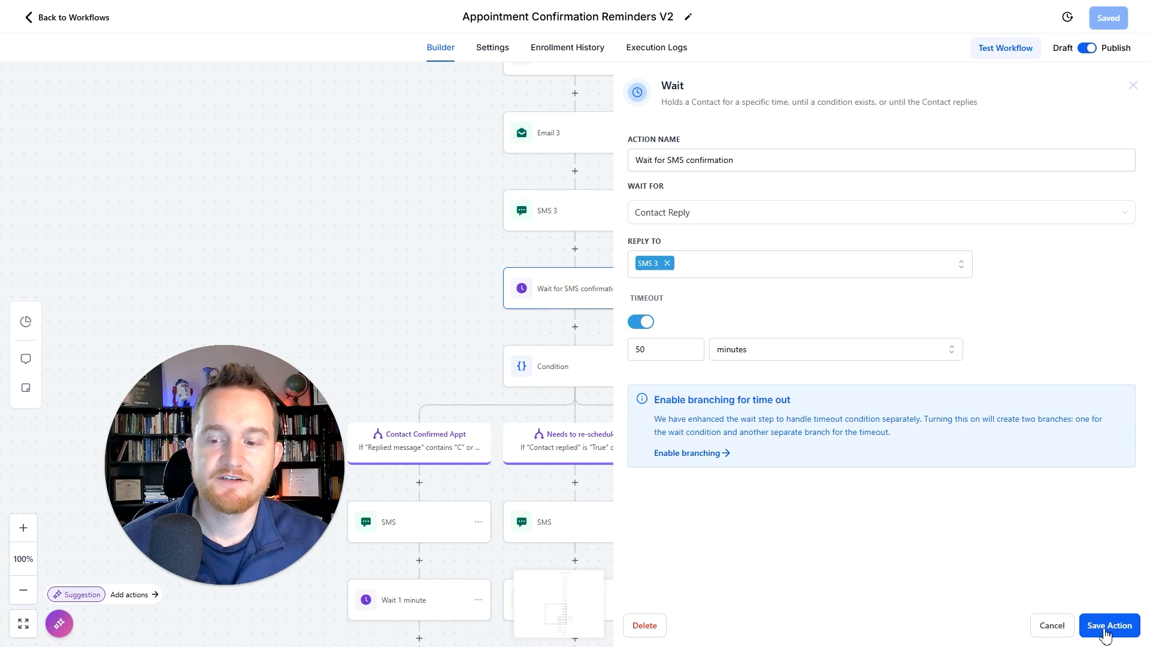
pyautogui.click(1037, 620)
# - Examine the SMS replies in the Needs to re-schedule and Contact Confirmed Appt branches below the condition
pyautogui.scroll(-3, 631, 395)
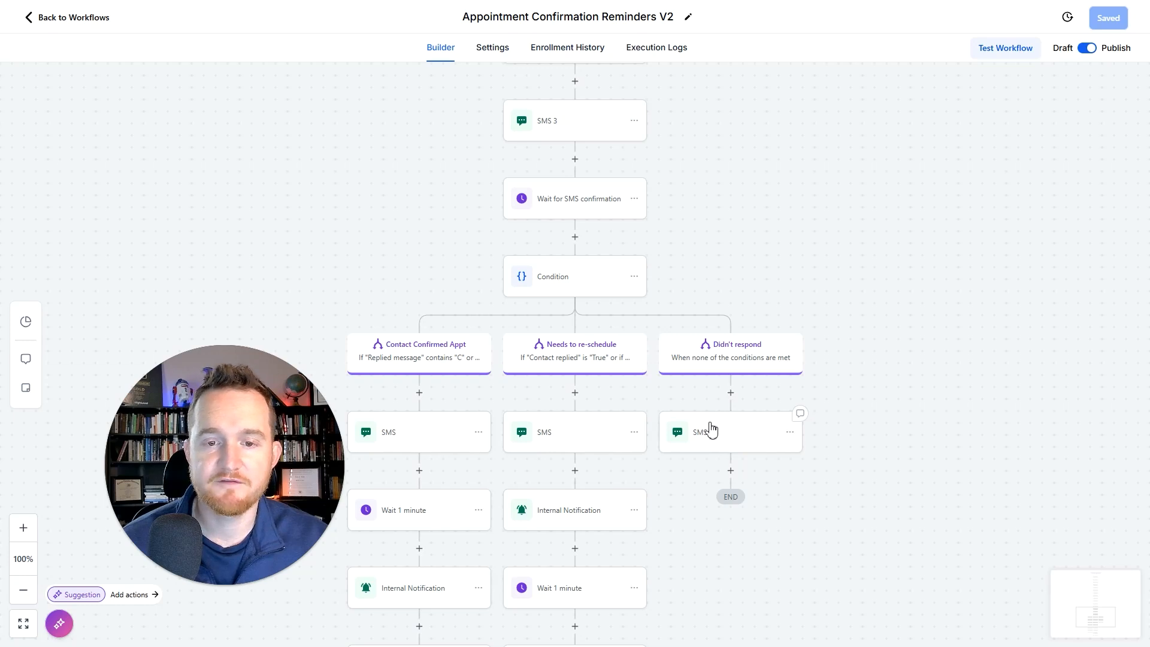
pyautogui.click(567, 444)
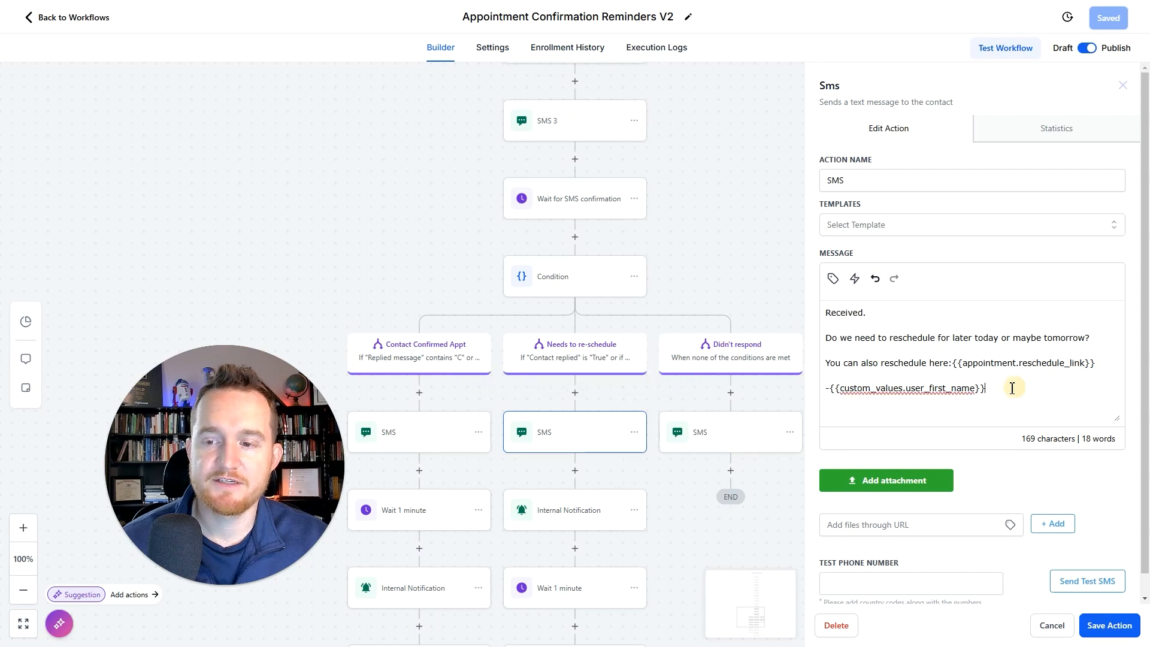
pyautogui.moveTo(1016, 388); pyautogui.dragTo(797, 347)
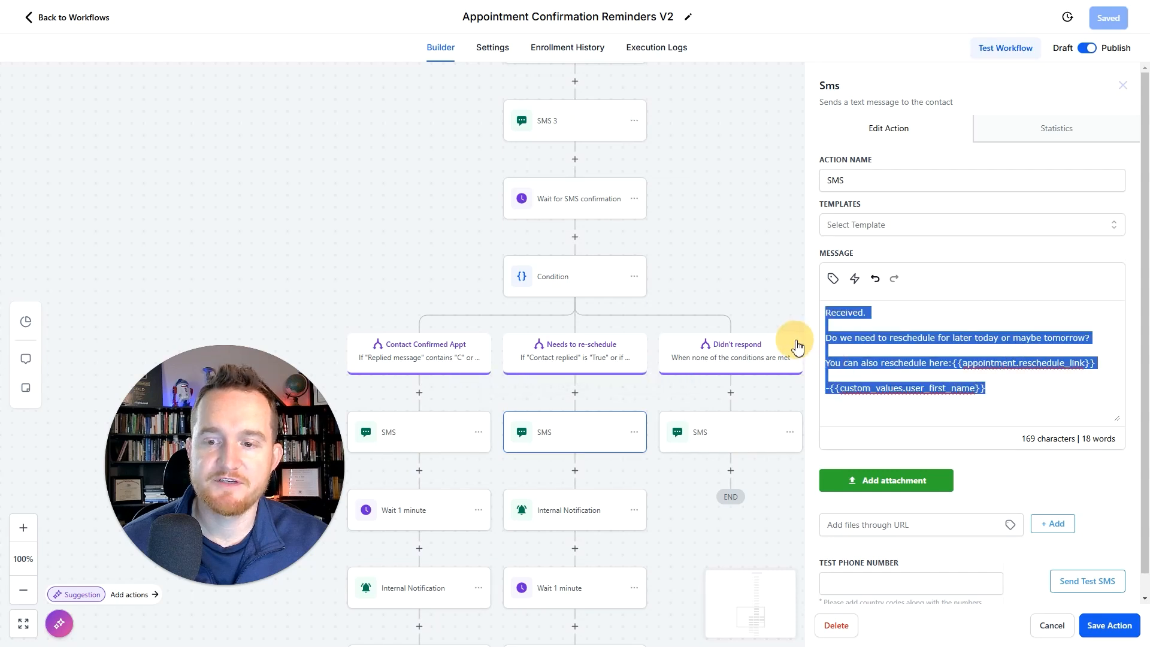
pyautogui.click(407, 437)
pyautogui.moveTo(1003, 323); pyautogui.dragTo(832, 311)
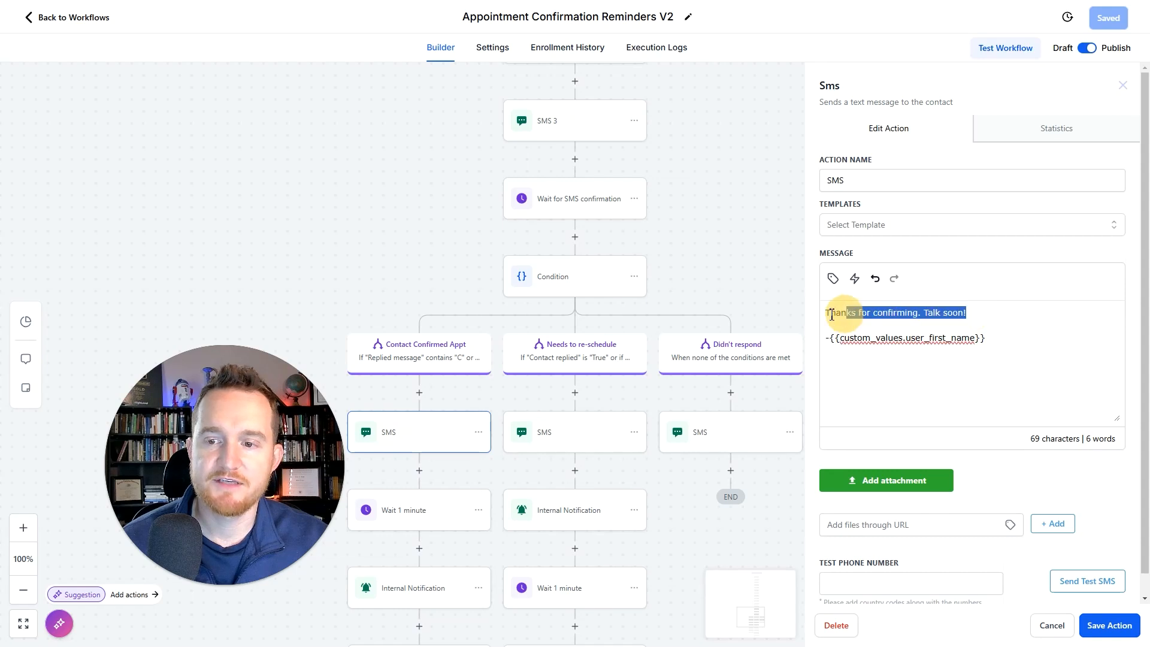
# - Return to the workflow list and open the Appointment No Show Campaign V2 workflow
pyautogui.scroll(10, 723, 249)
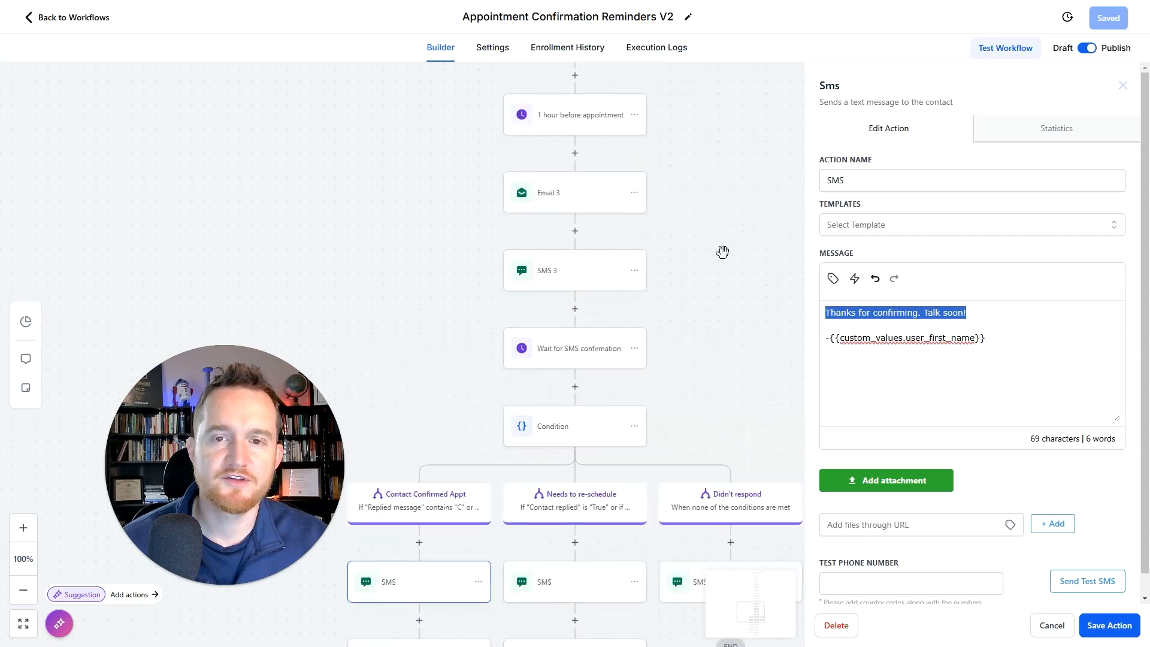
pyautogui.scroll(7, 722, 252)
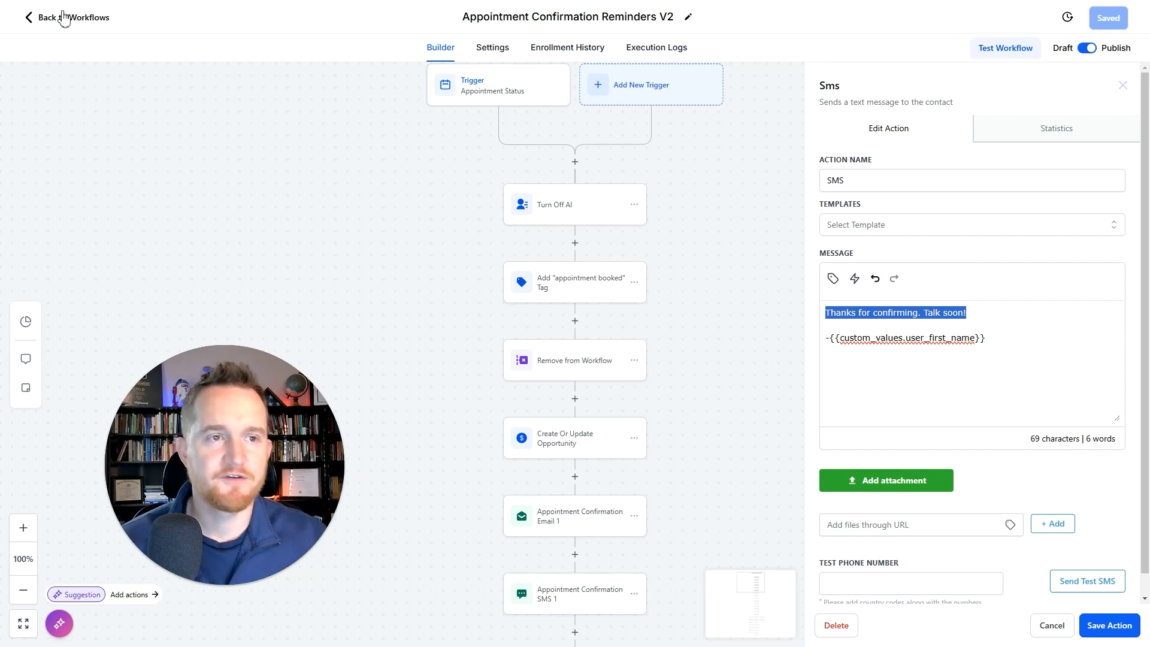
pyautogui.click(63, 18)
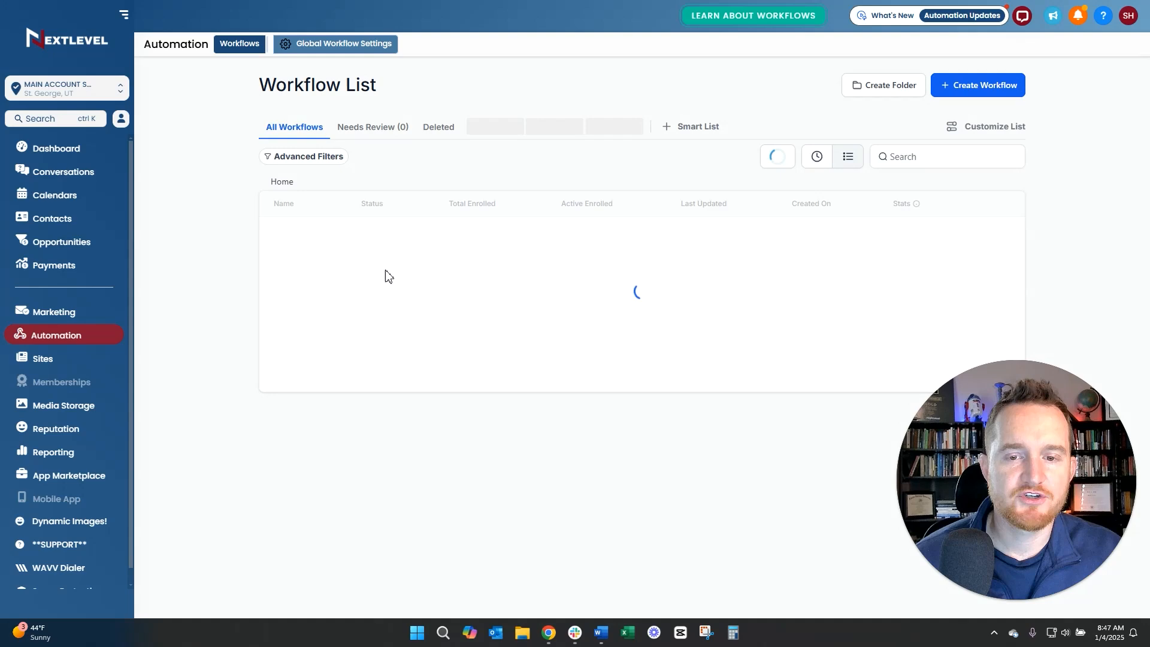
pyautogui.scroll(-2, 513, 353)
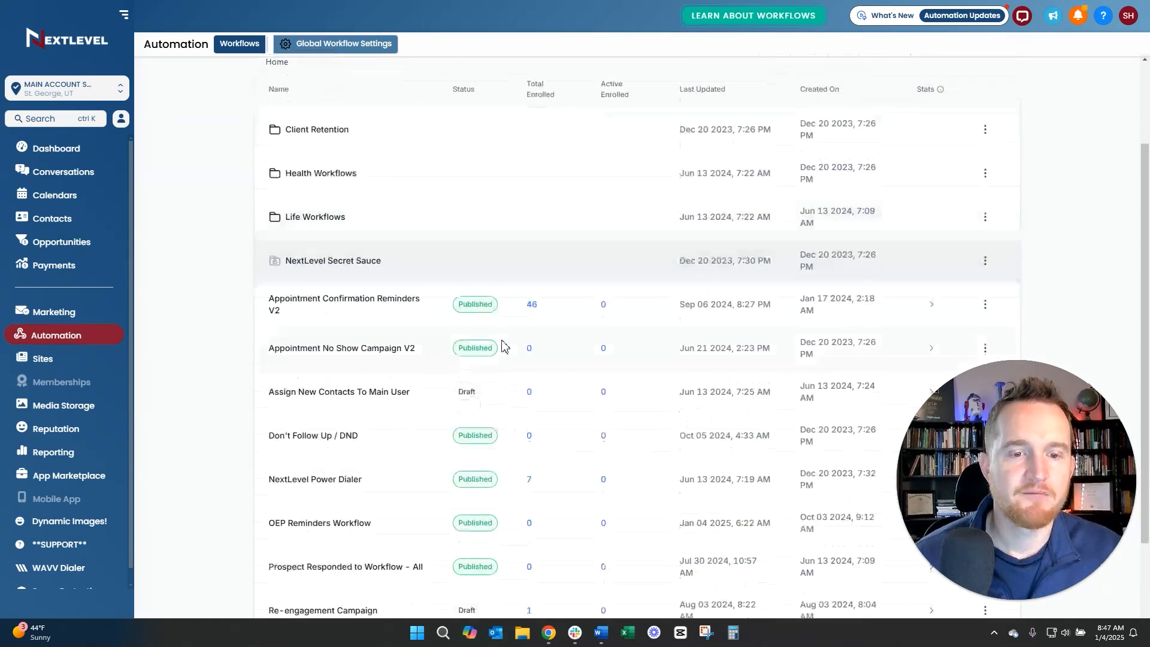
pyautogui.click(356, 353)
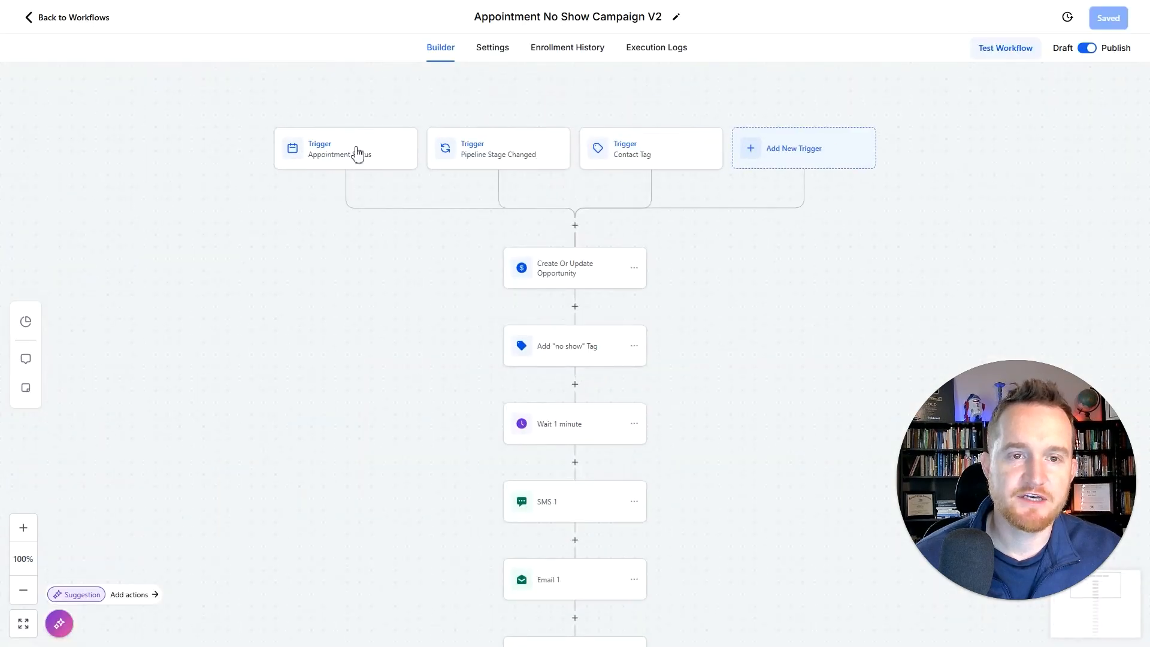
# - Review the filters of the Appointment Status, Pipeline Stage Changed and Contact Tag triggers
pyautogui.click(357, 154)
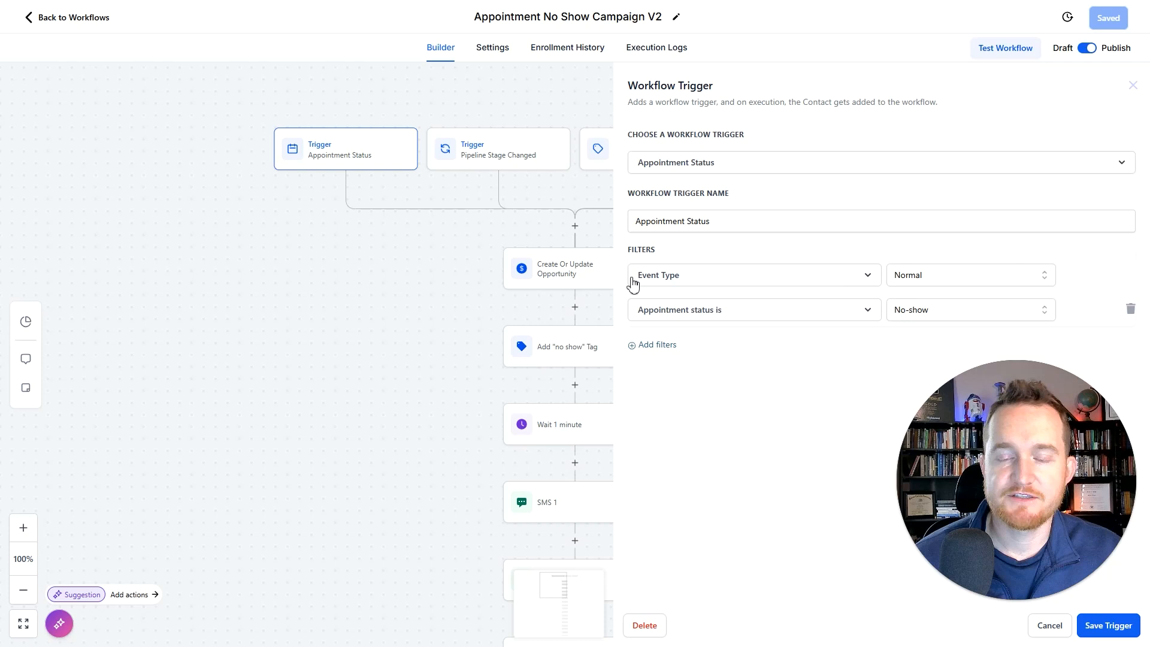
pyautogui.click(404, 234)
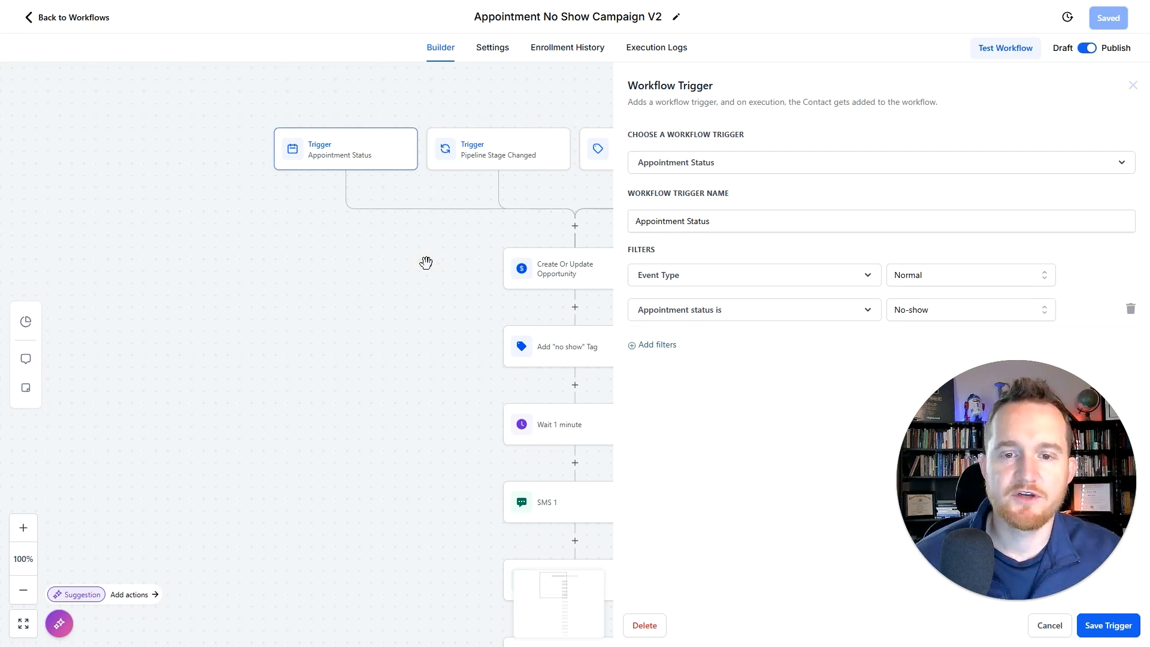
pyautogui.click(1132, 85)
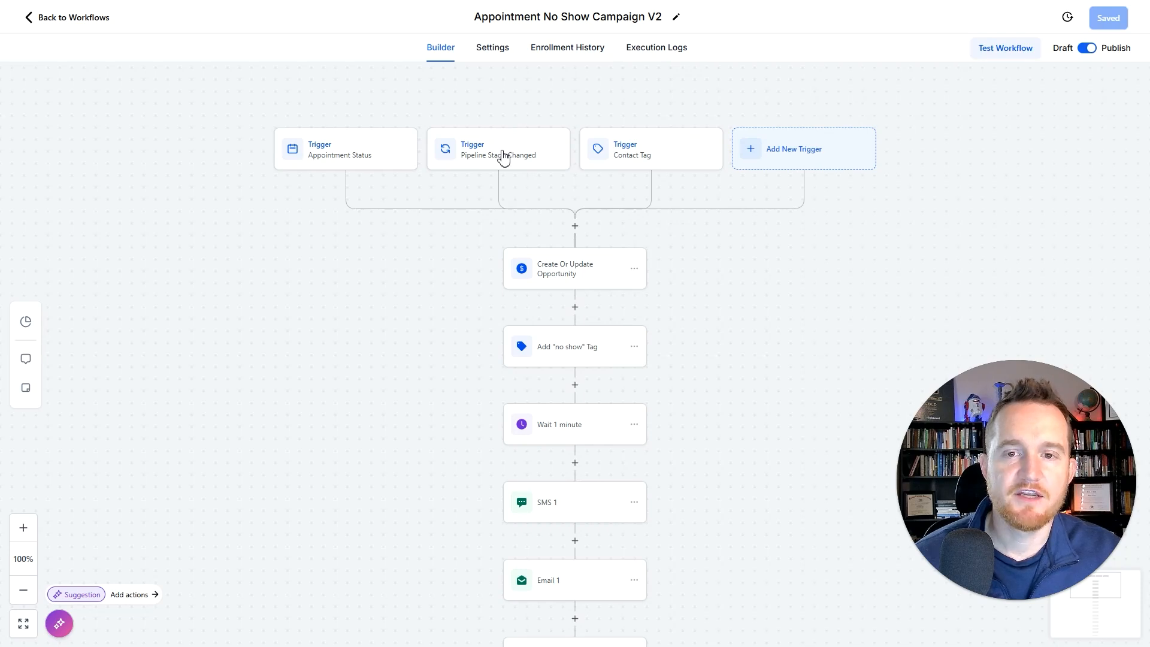
pyautogui.click(471, 161)
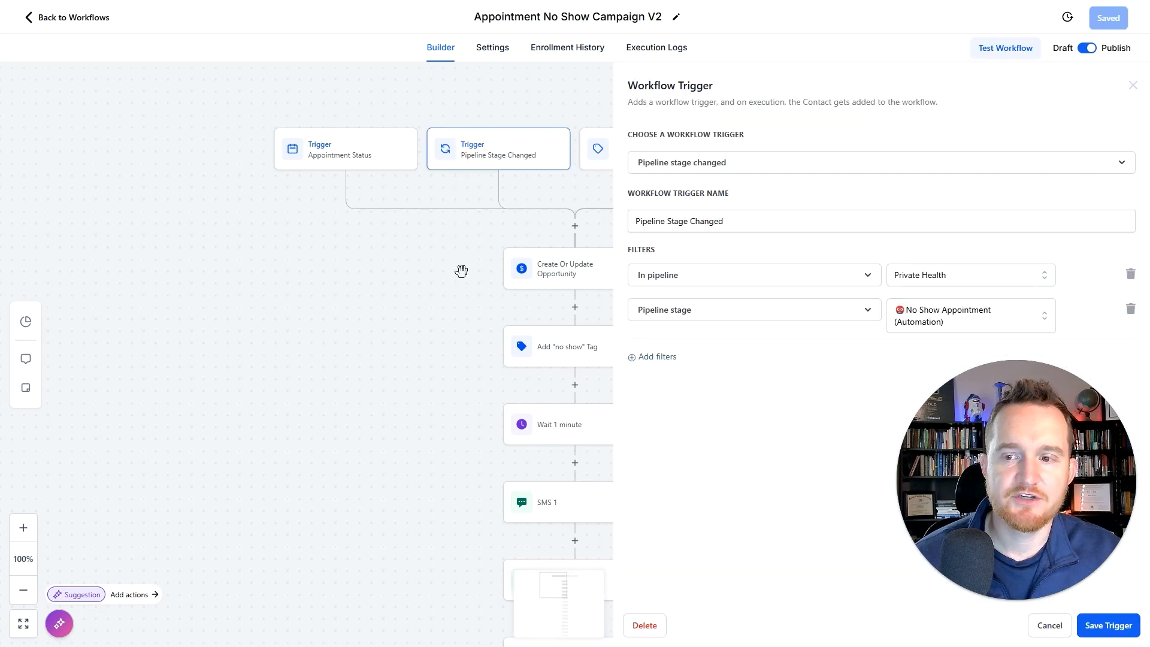
pyautogui.click(1133, 87)
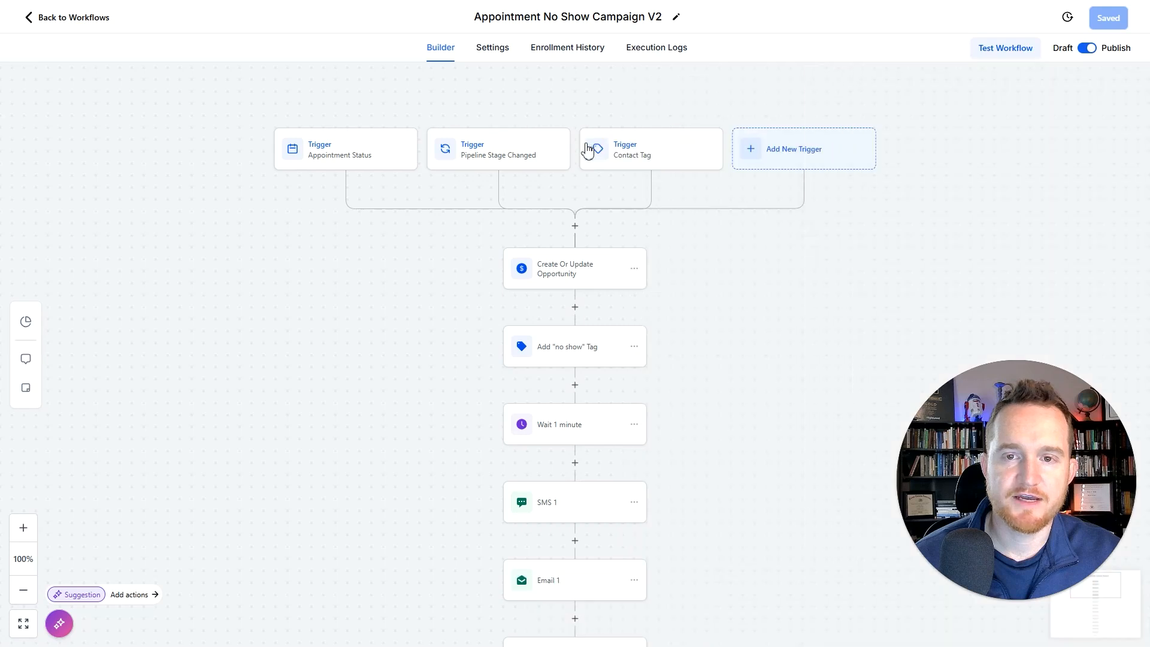
pyautogui.click(624, 148)
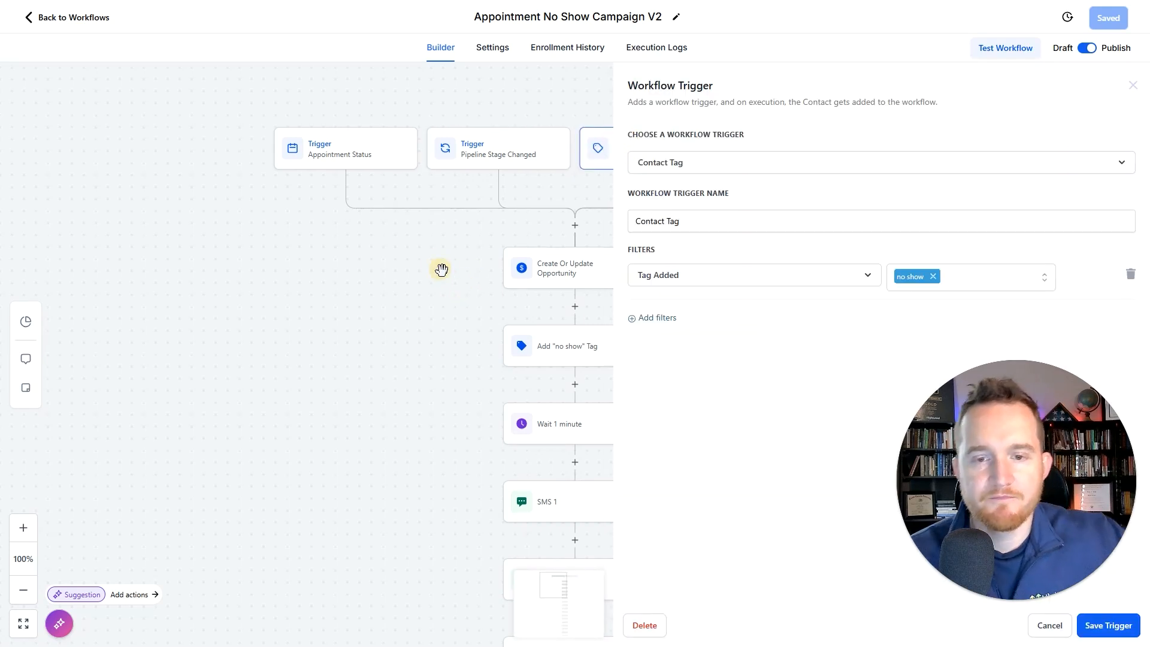
# - Open the no-show workflow's SMS 1 action and read its missed-appointment message down to the rebooking link
pyautogui.scroll(-3, 449, 268)
pyautogui.click(551, 323)
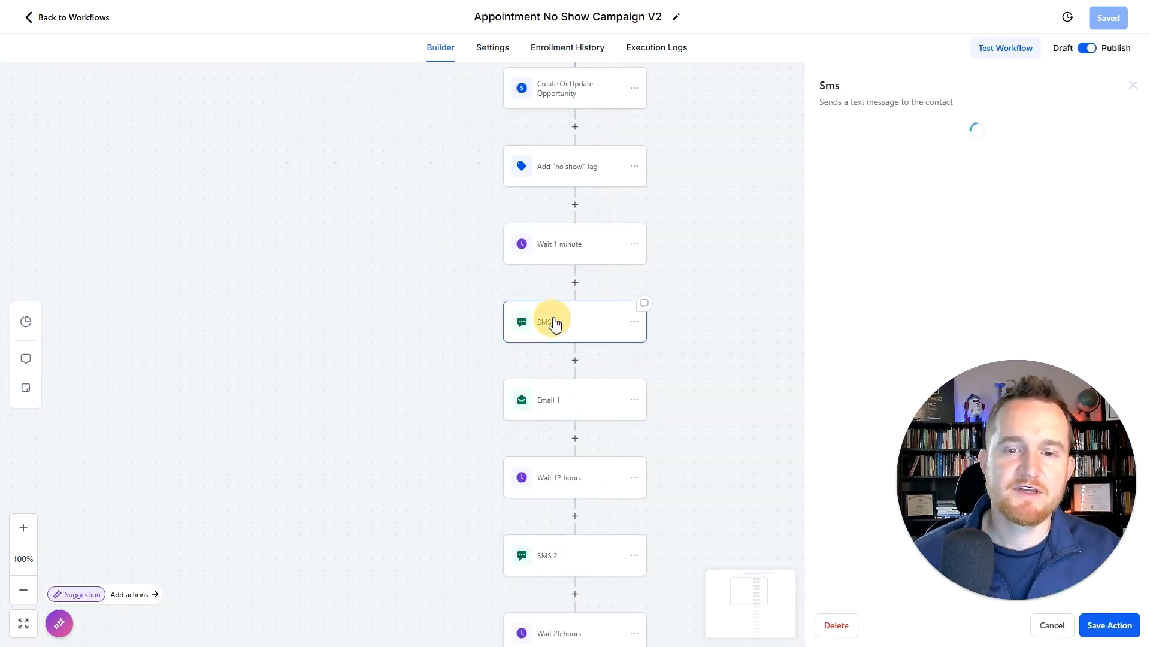
pyautogui.scroll(-3, 994, 383)
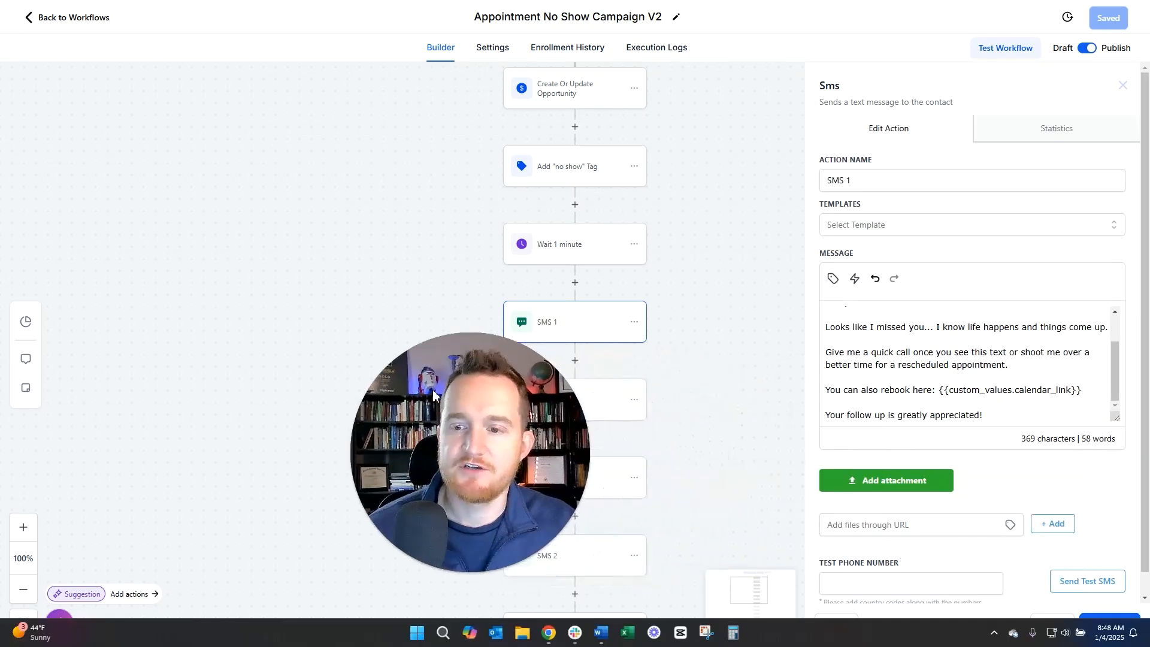
pyautogui.scroll(2, 1018, 389)
pyautogui.scroll(-2, 988, 379)
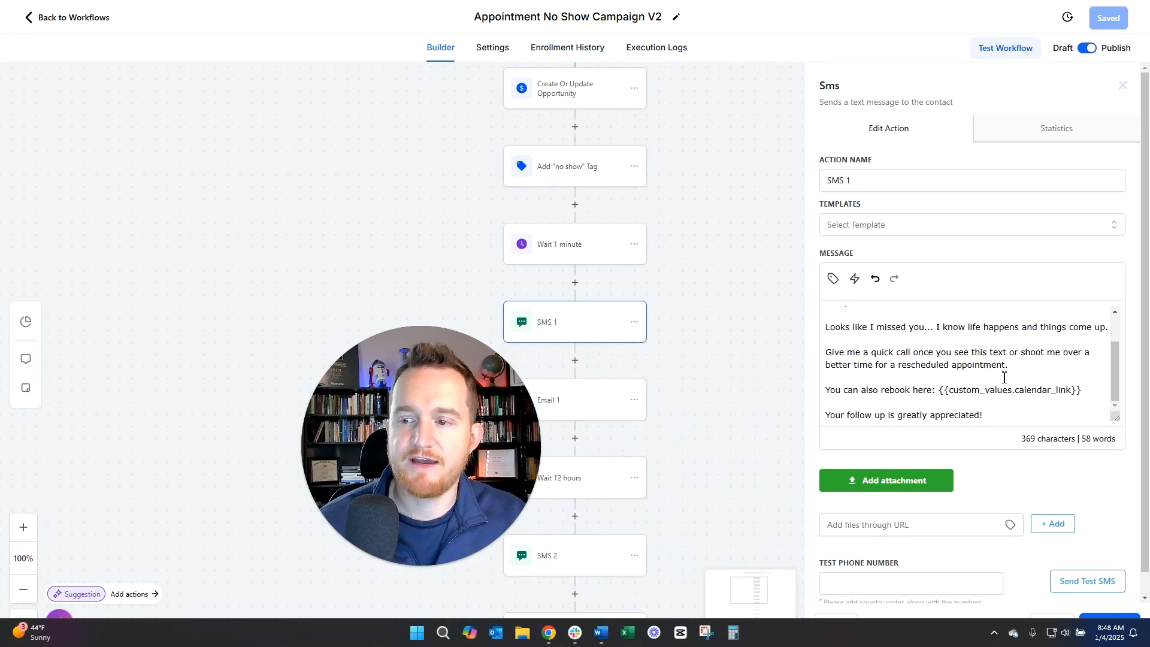
# - Read the SMS 2 rebooking message of the no-show workflow and open the SMS 3 action
pyautogui.scroll(-2, 682, 316)
pyautogui.scroll(-2, 589, 308)
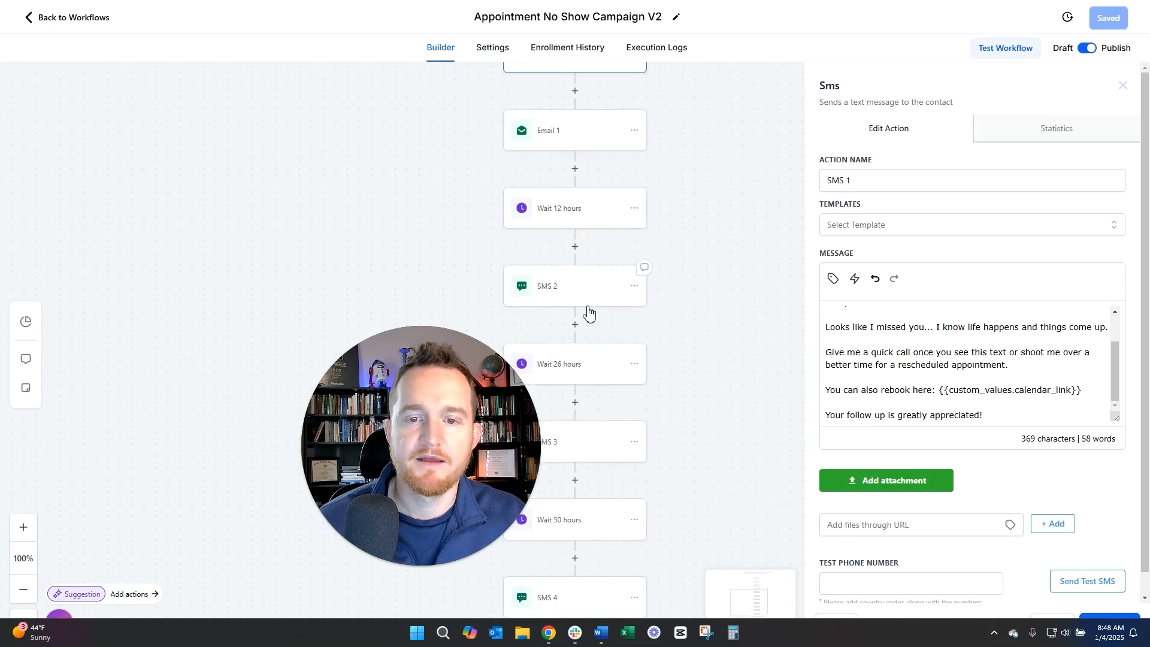
pyautogui.click(580, 293)
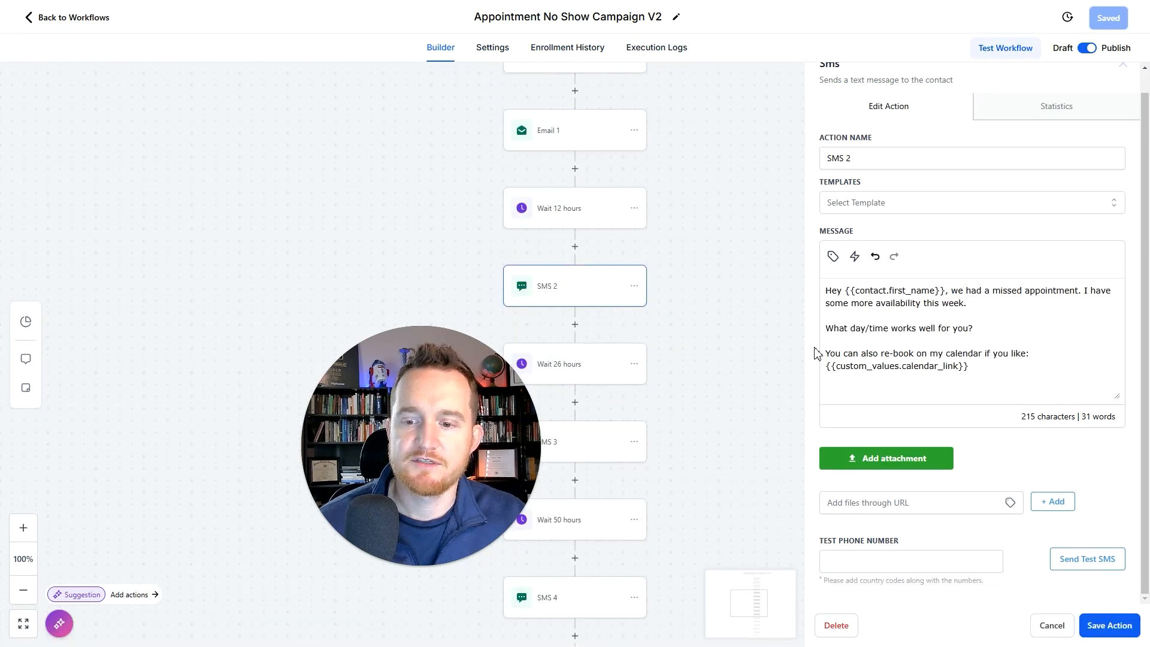
pyautogui.scroll(-1, 593, 371)
pyautogui.click(603, 359)
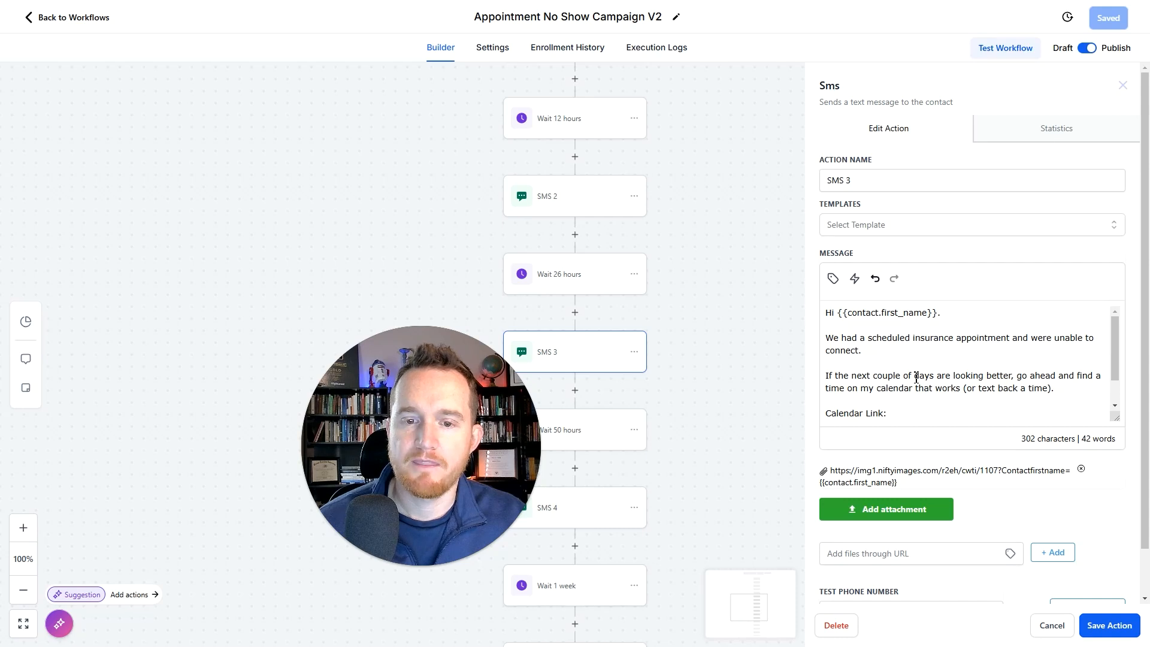
# - Read the SMS 3 message down to its calendar link and view its attached dynamic image in a separate tab before closing it
pyautogui.scroll(-2, 916, 404)
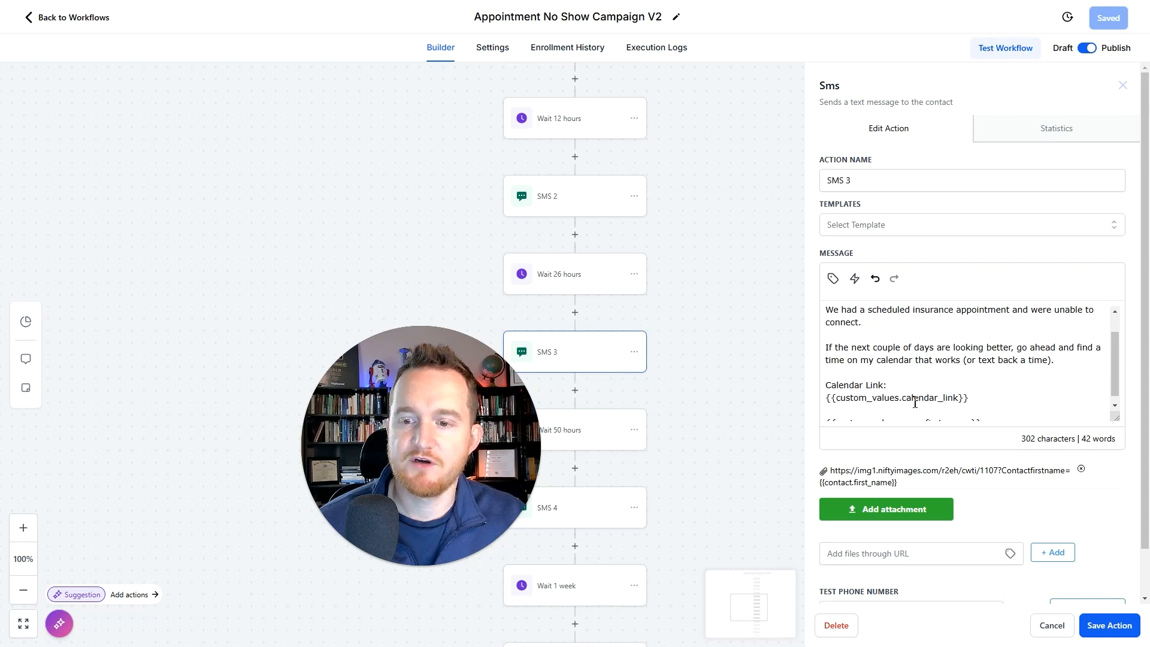
pyautogui.moveTo(902, 488); pyautogui.dragTo(829, 470)
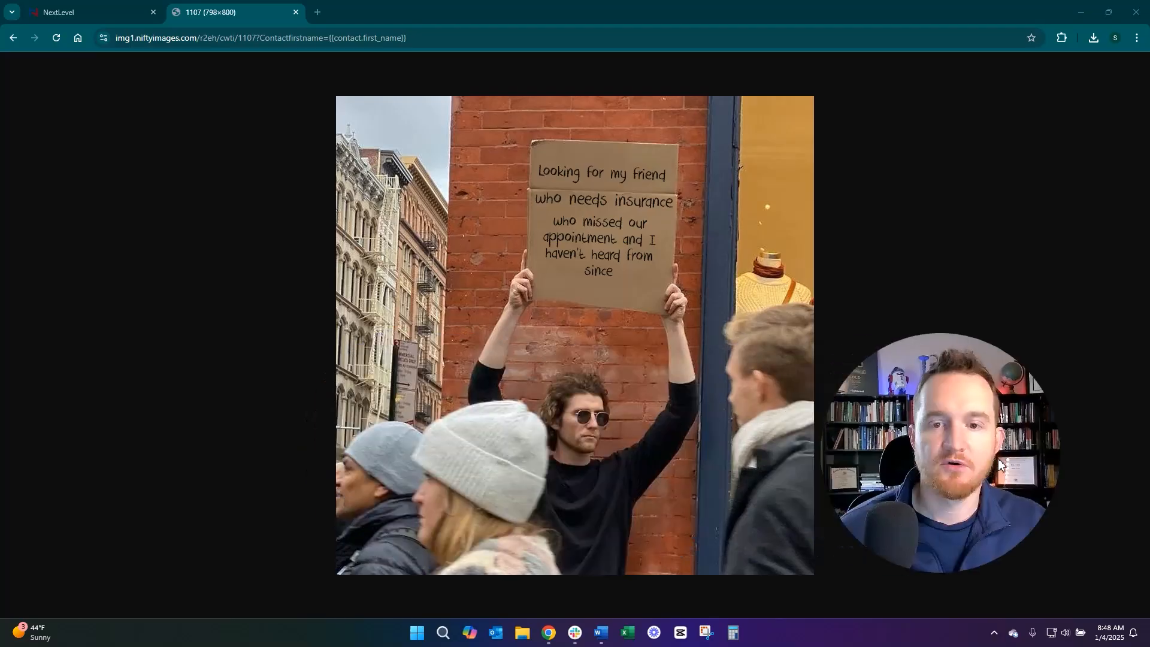
pyautogui.click(109, 16)
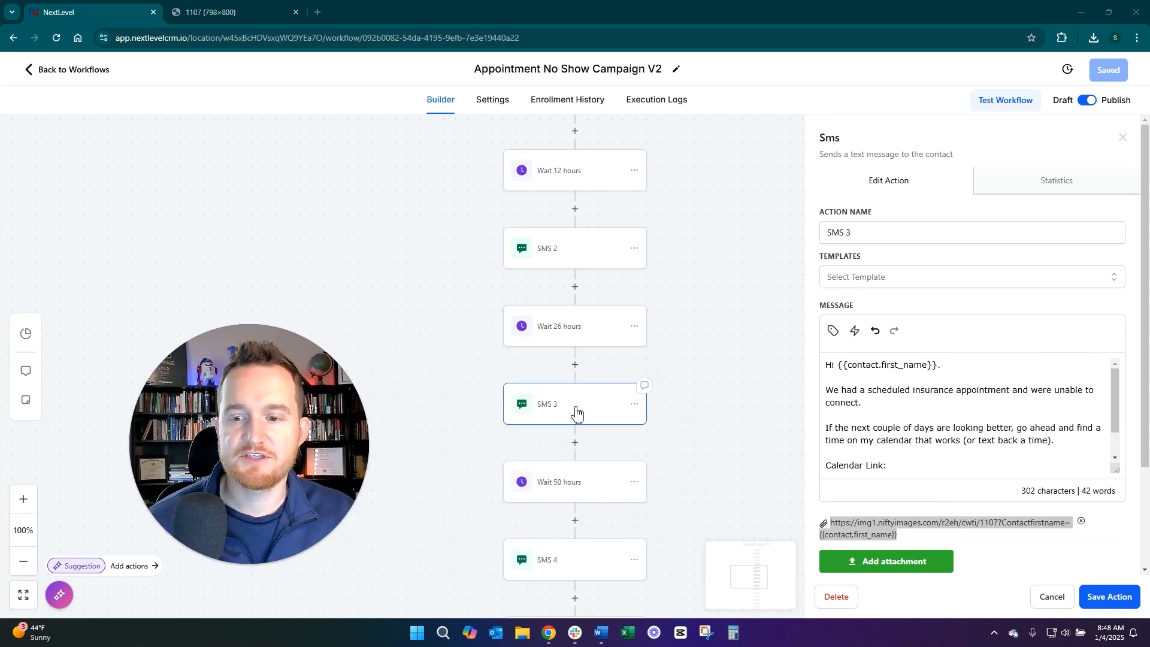
pyautogui.click(267, 14)
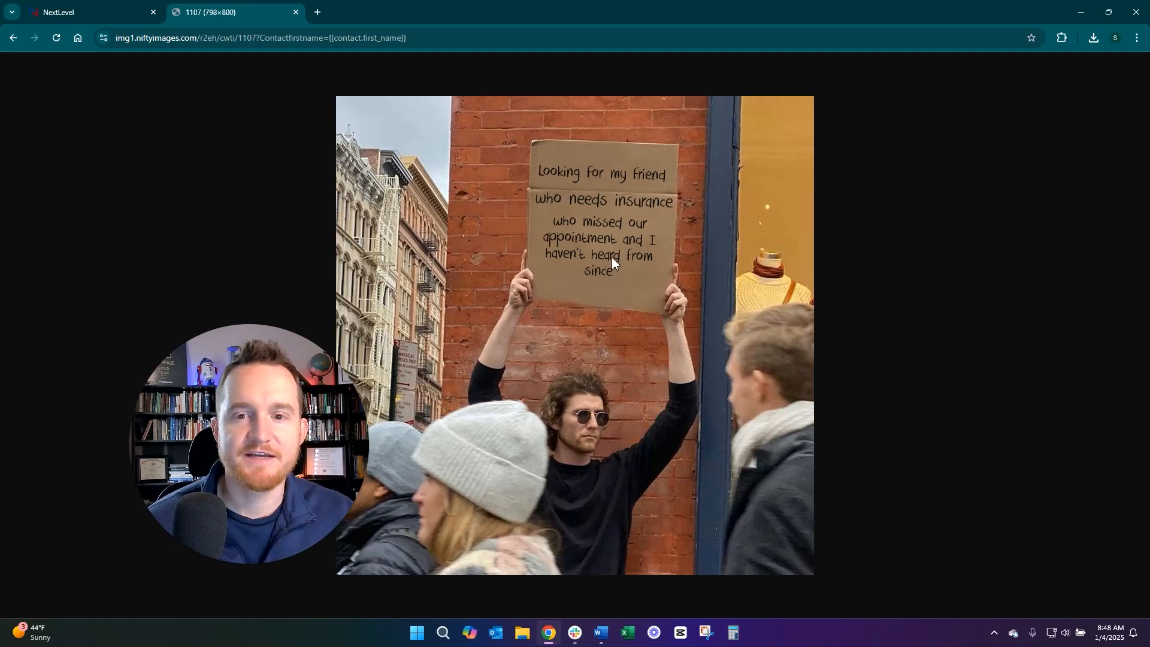
pyautogui.click(295, 13)
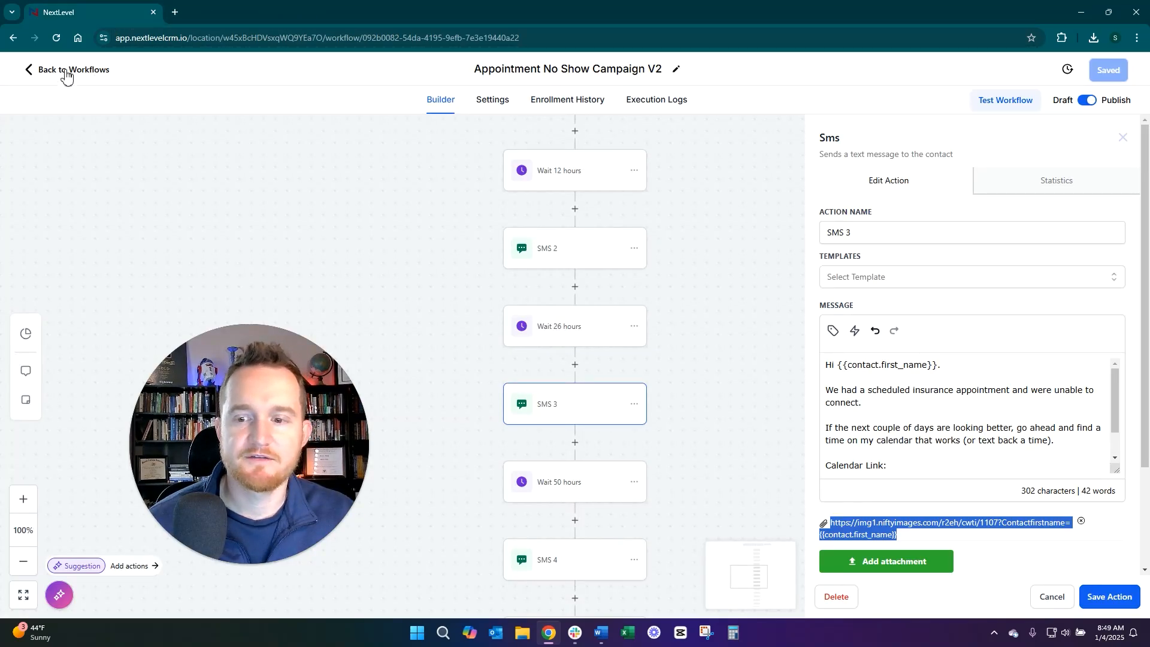
# - Leave the workflow and open the Dynamic Images page, browsing down to its Appointment No-Show section
pyautogui.click(66, 73)
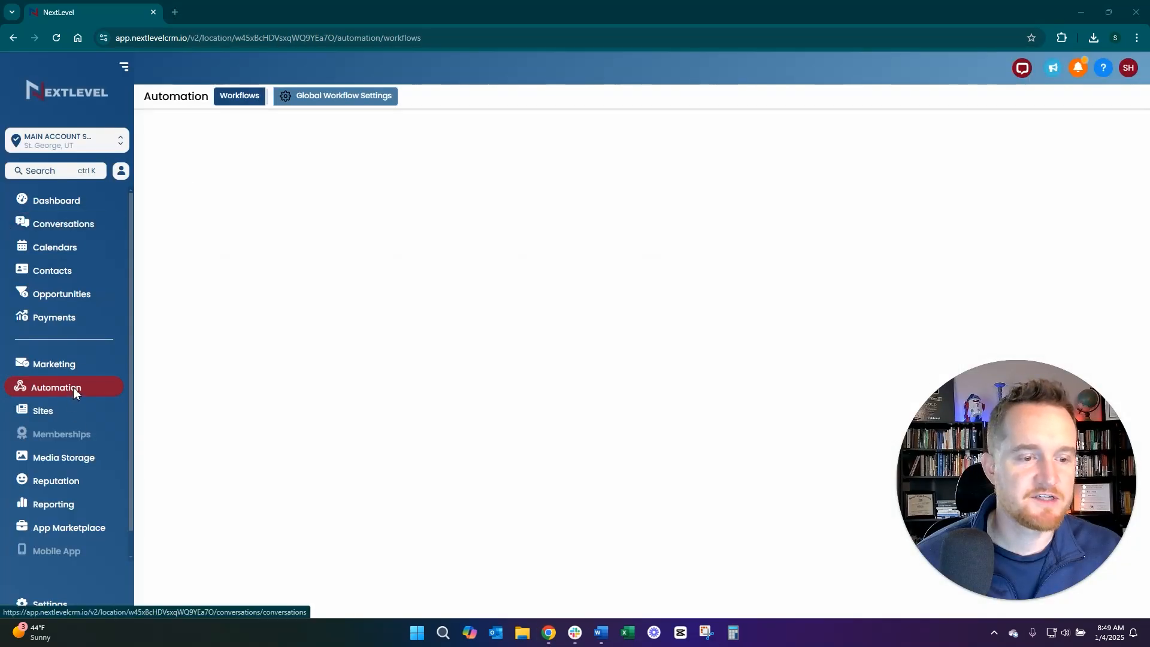
pyautogui.scroll(-2, 74, 390)
pyautogui.click(67, 509)
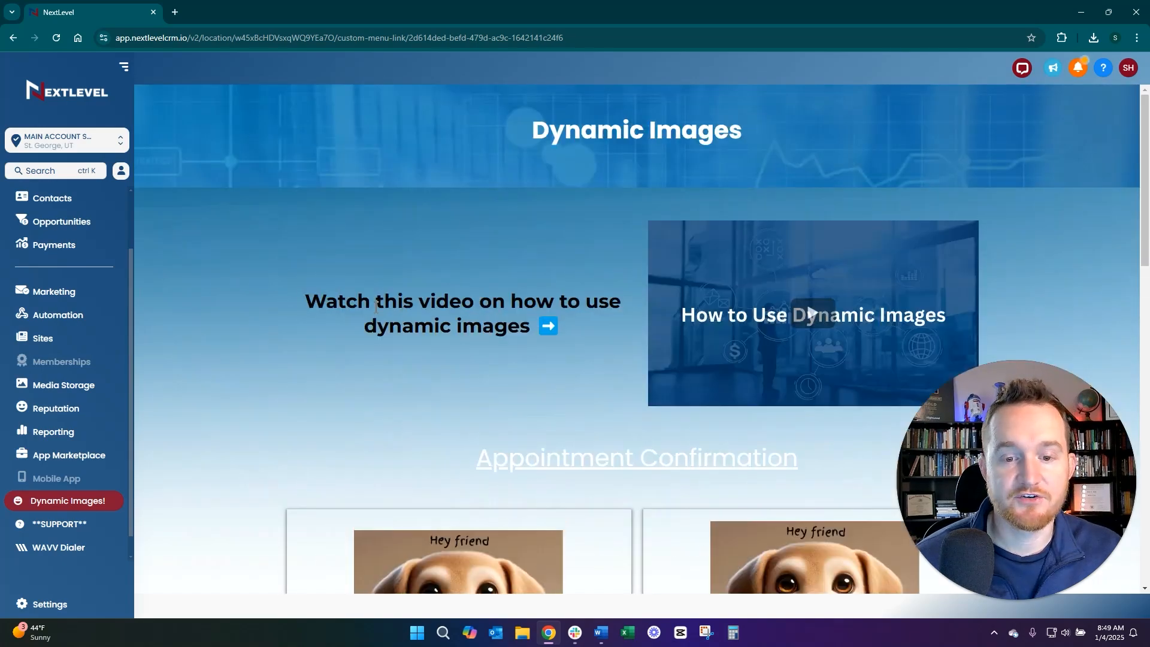
pyautogui.scroll(-5, 360, 310)
pyautogui.scroll(-15, 361, 310)
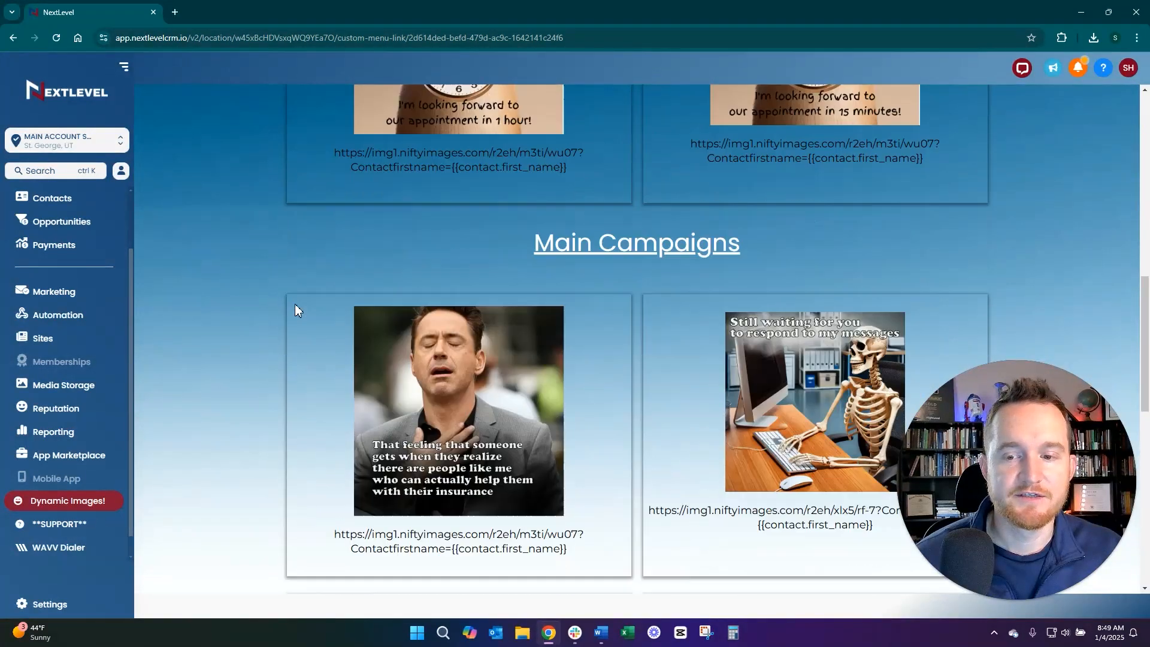
pyautogui.scroll(-5, 287, 305)
pyautogui.scroll(2, 517, 264)
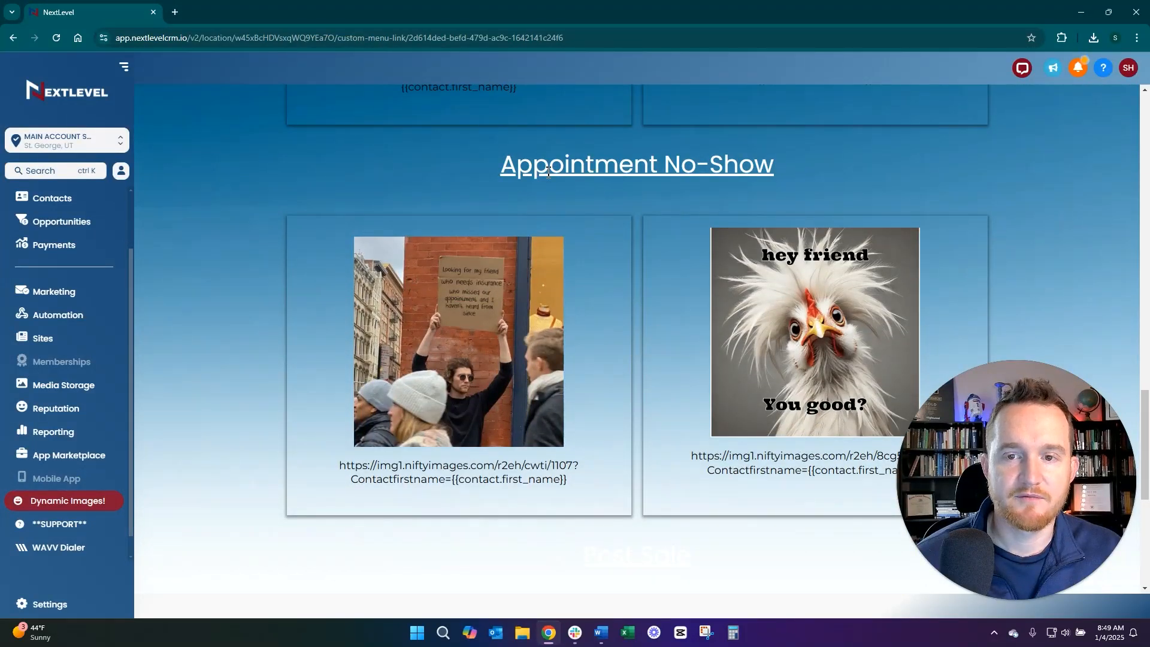
# - Highlight the image link under the man holding the cardboard sign, clear the selection and look back over the Main Campaigns images
pyautogui.moveTo(598, 487); pyautogui.dragTo(333, 465)
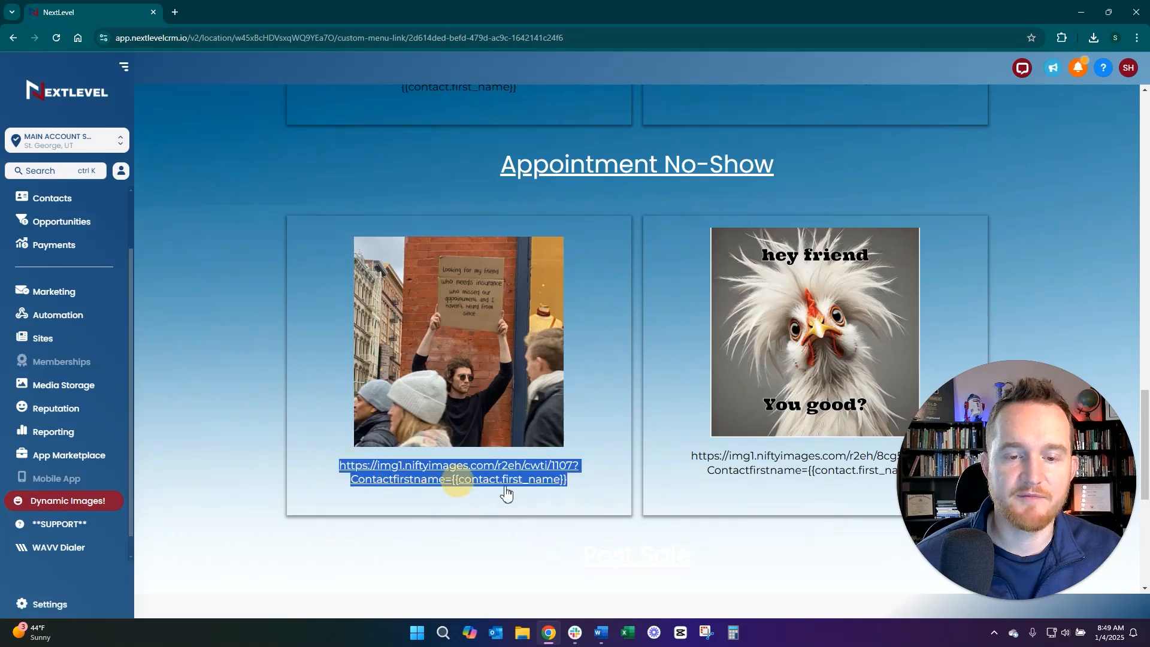
pyautogui.click(601, 494)
pyautogui.moveTo(573, 488); pyautogui.dragTo(339, 465)
pyautogui.click(637, 492)
pyautogui.scroll(12, 637, 487)
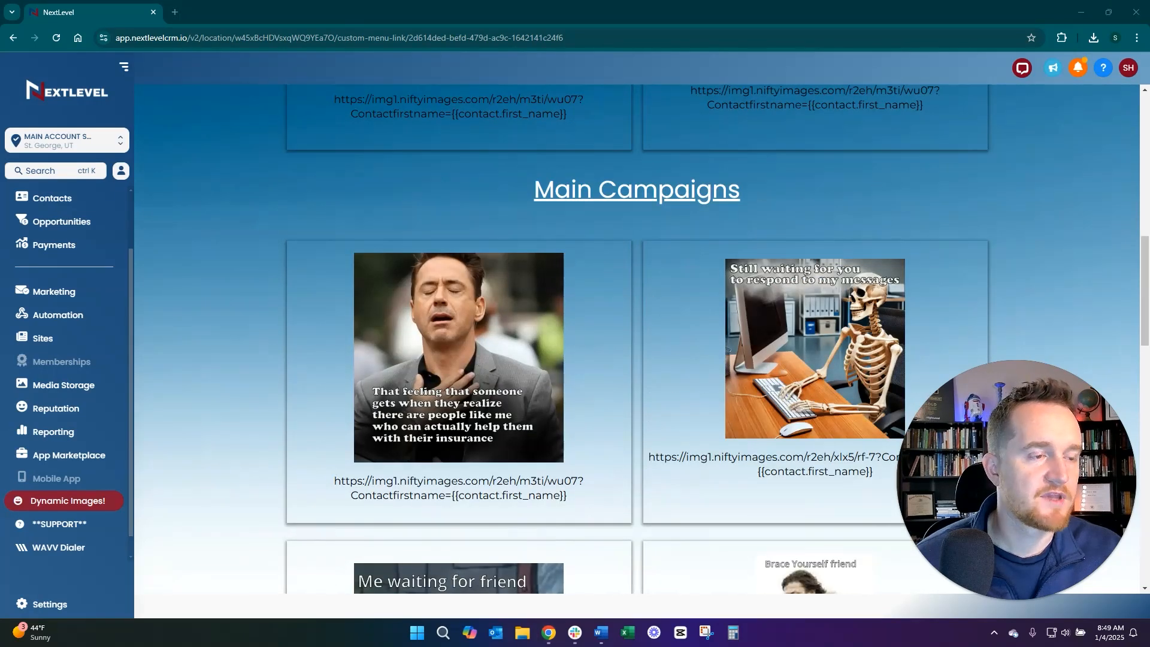
# - Return to the Automation workflow list in full-screen view and look through the published and draft workflows
pyautogui.click(75, 316)
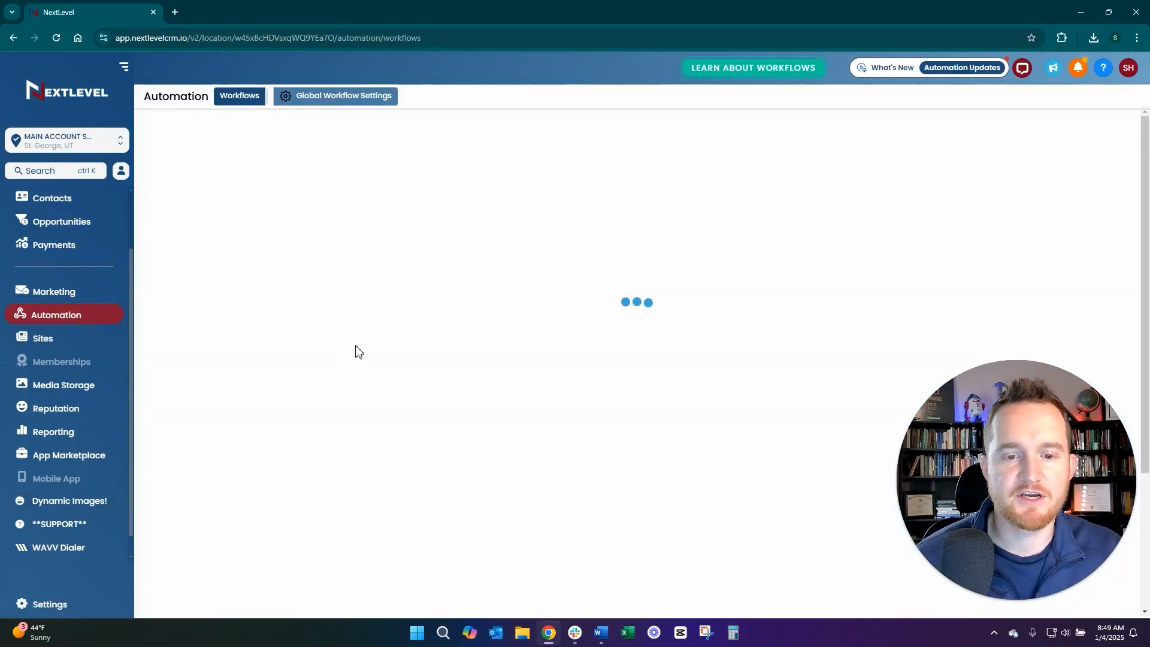
pyautogui.scroll(-3, 355, 360)
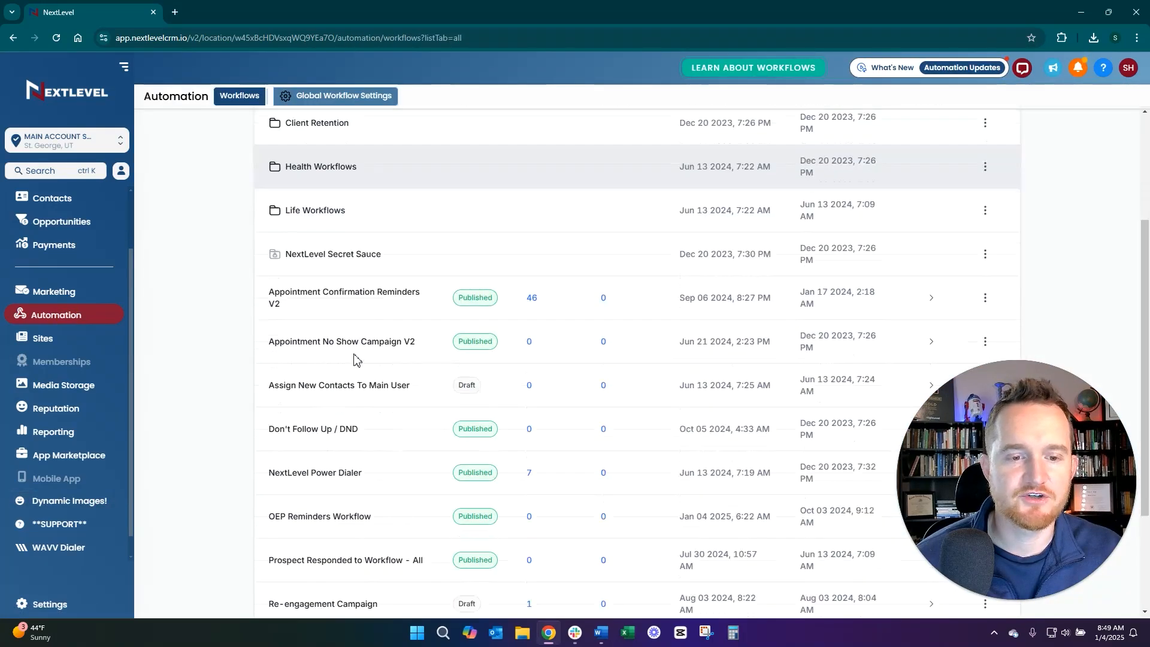
pyautogui.scroll(-3, 355, 354)
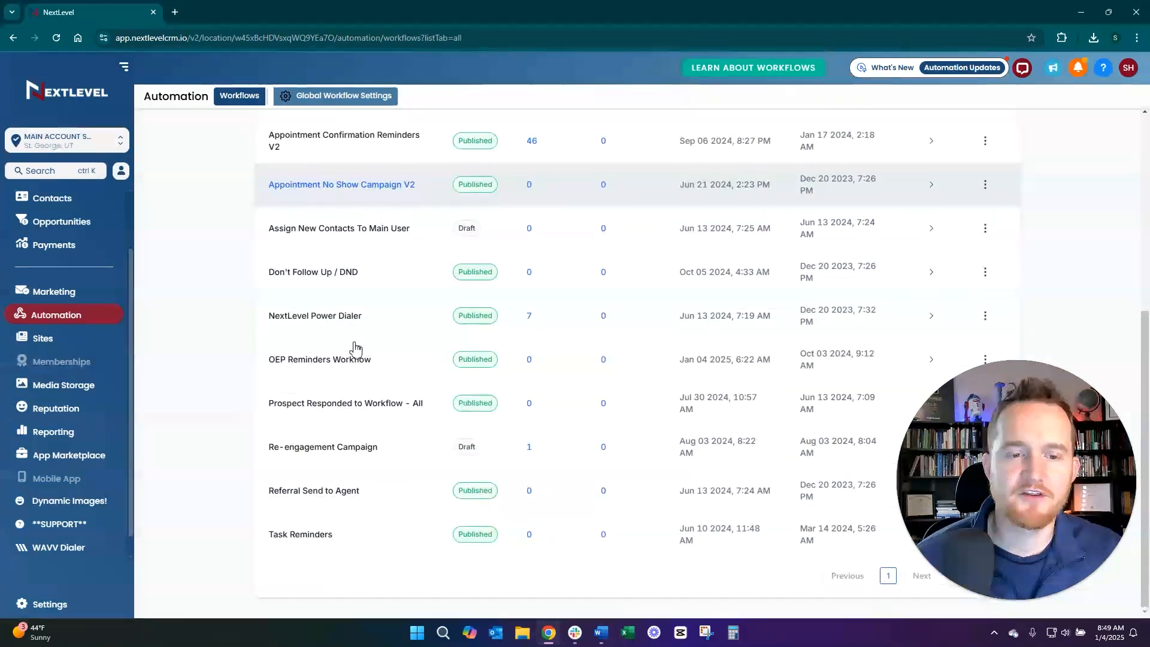
pyautogui.scroll(1, 355, 347)
pyautogui.scroll(1, 335, 338)
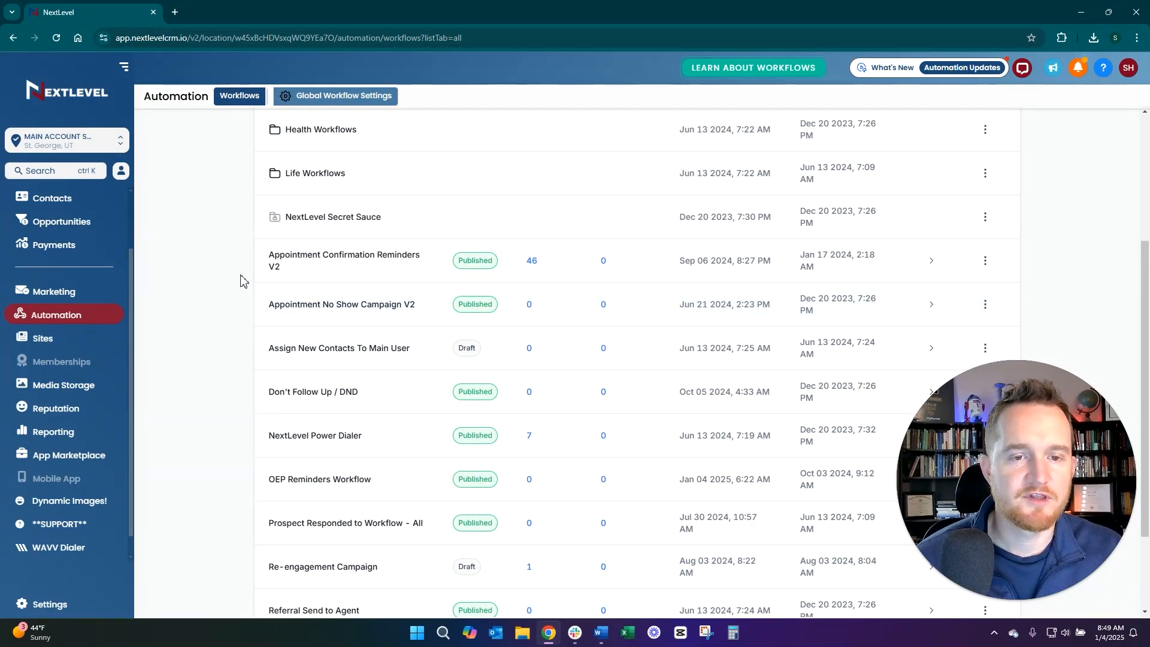
pyautogui.press('F11')
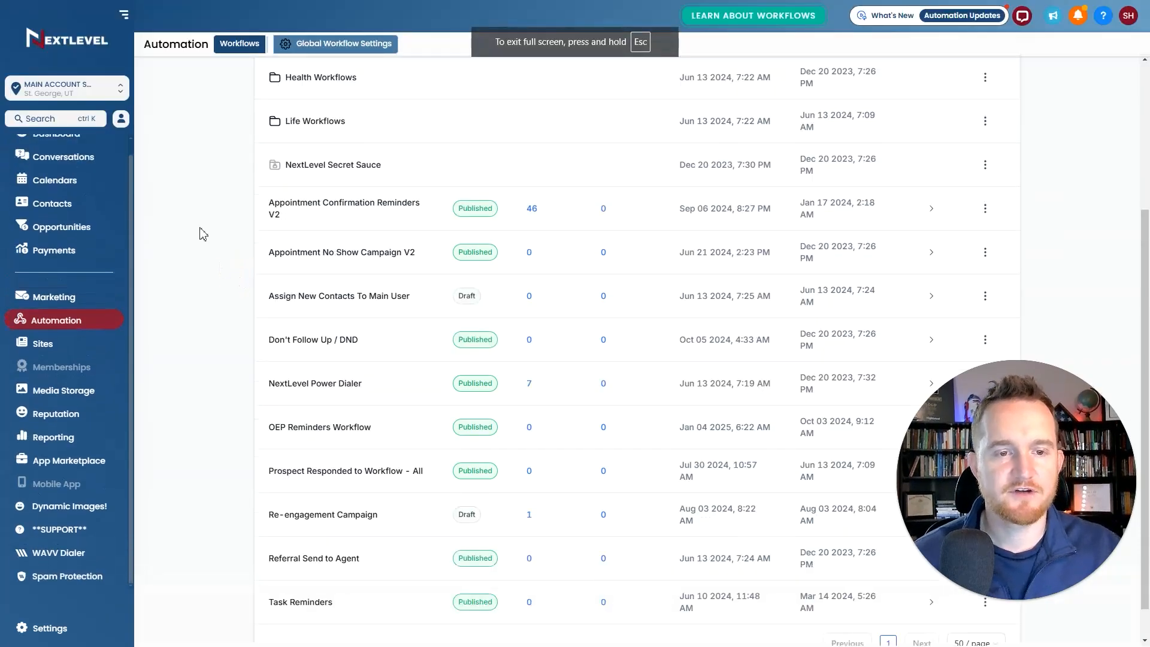
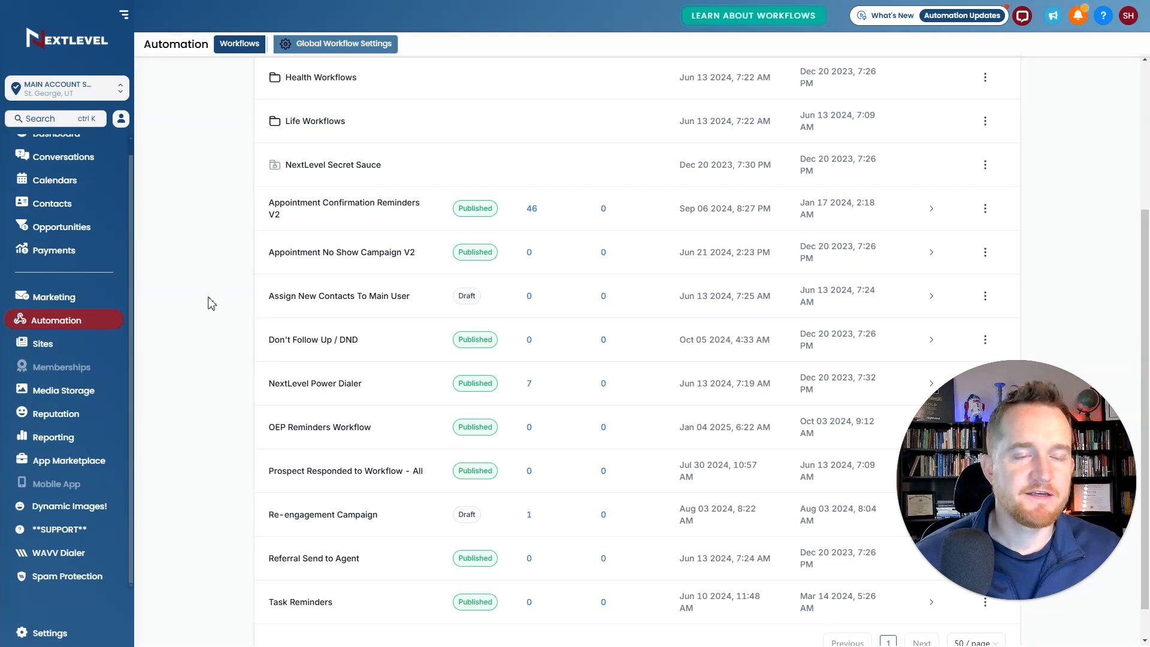
pyautogui.scroll(2, 210, 303)
pyautogui.scroll(1, 99, 291)
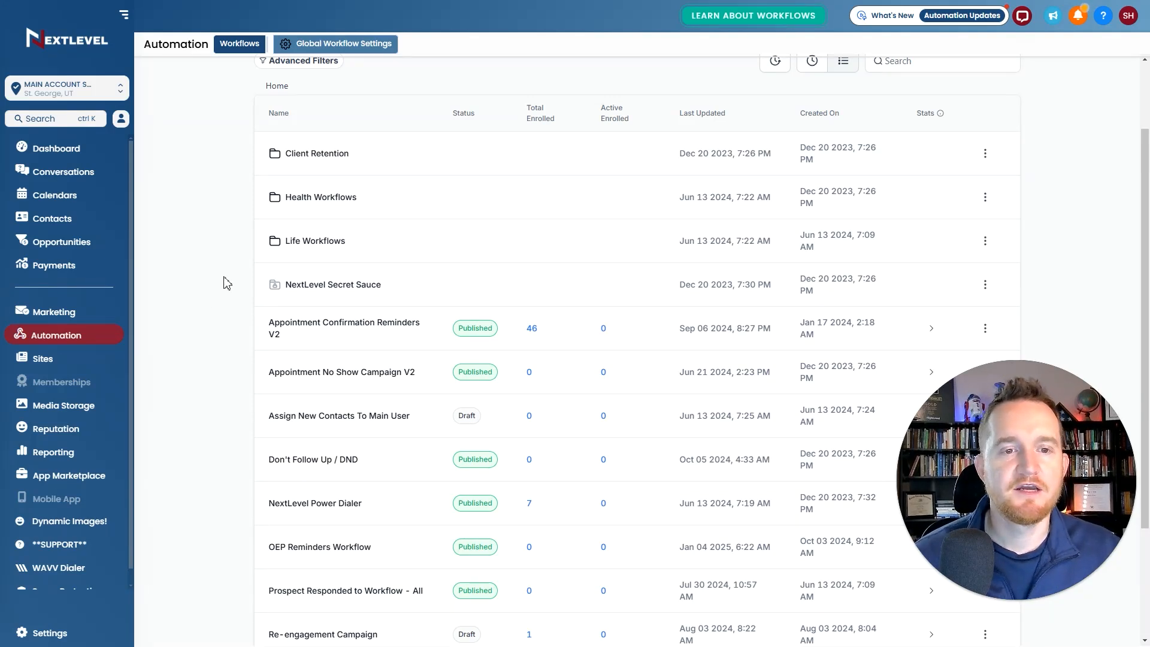
# - Go to the calendar settings and open the troubleshooting view of the Insurance Consultation calendar
pyautogui.click(79, 203)
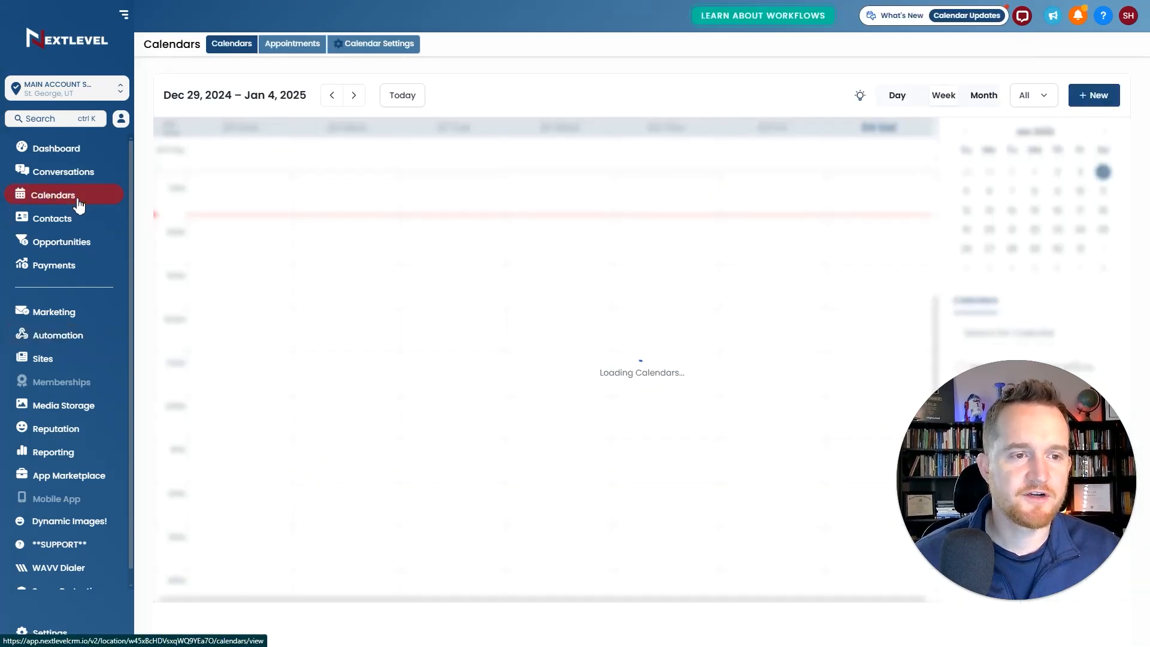
pyautogui.click(380, 45)
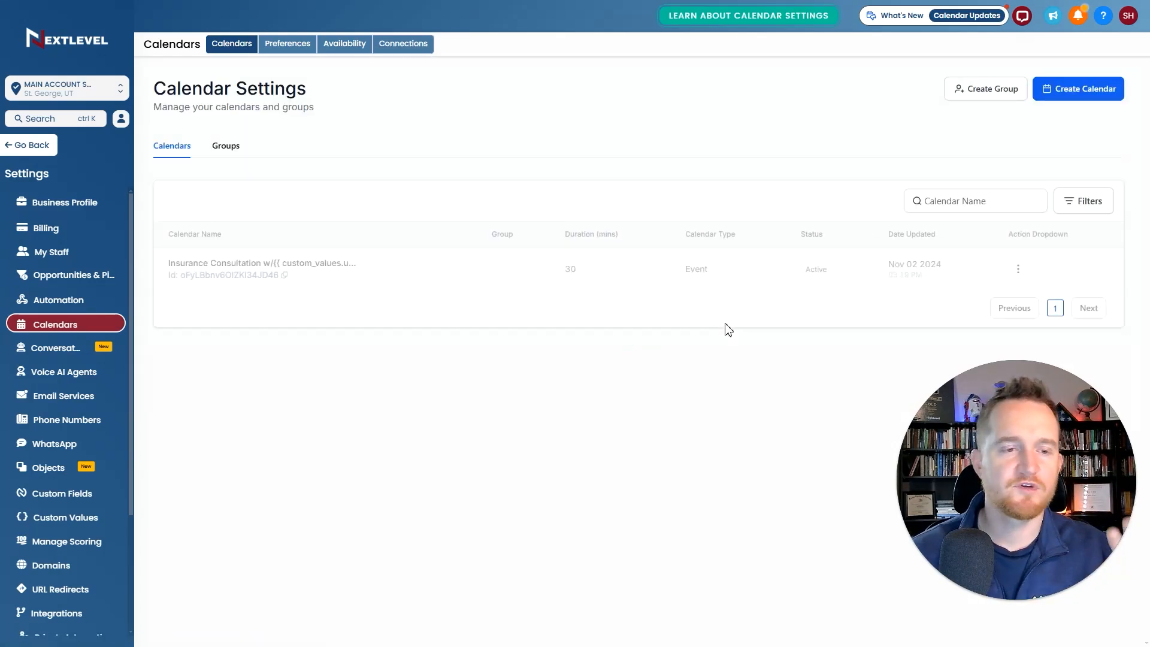
pyautogui.click(1017, 269)
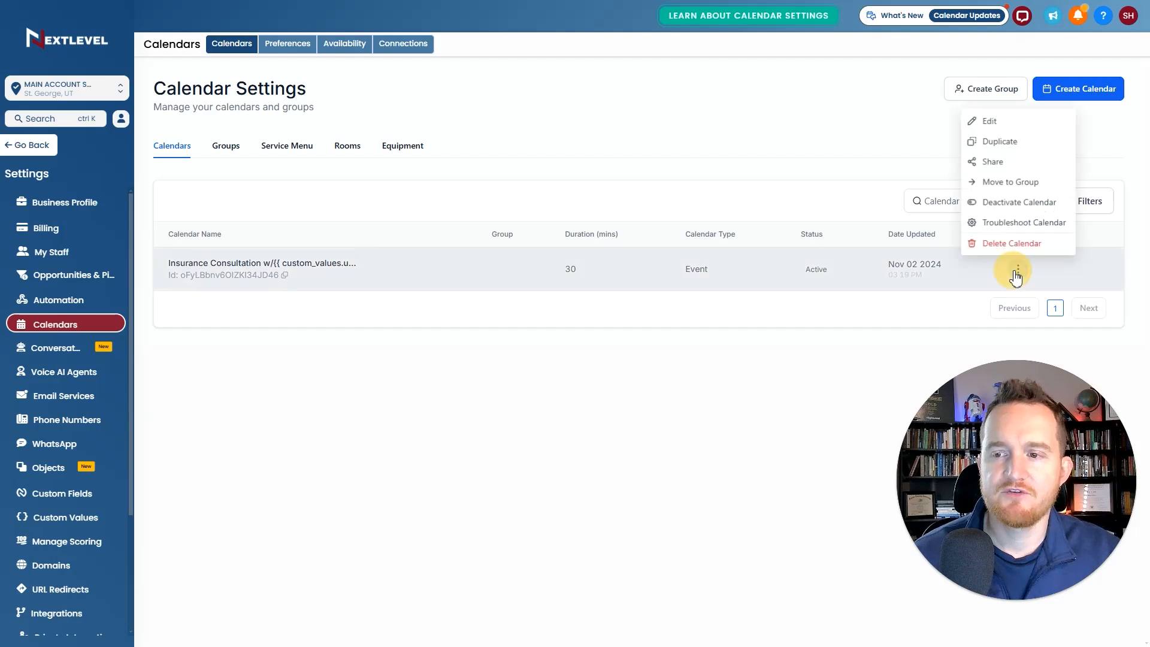
pyautogui.click(1010, 226)
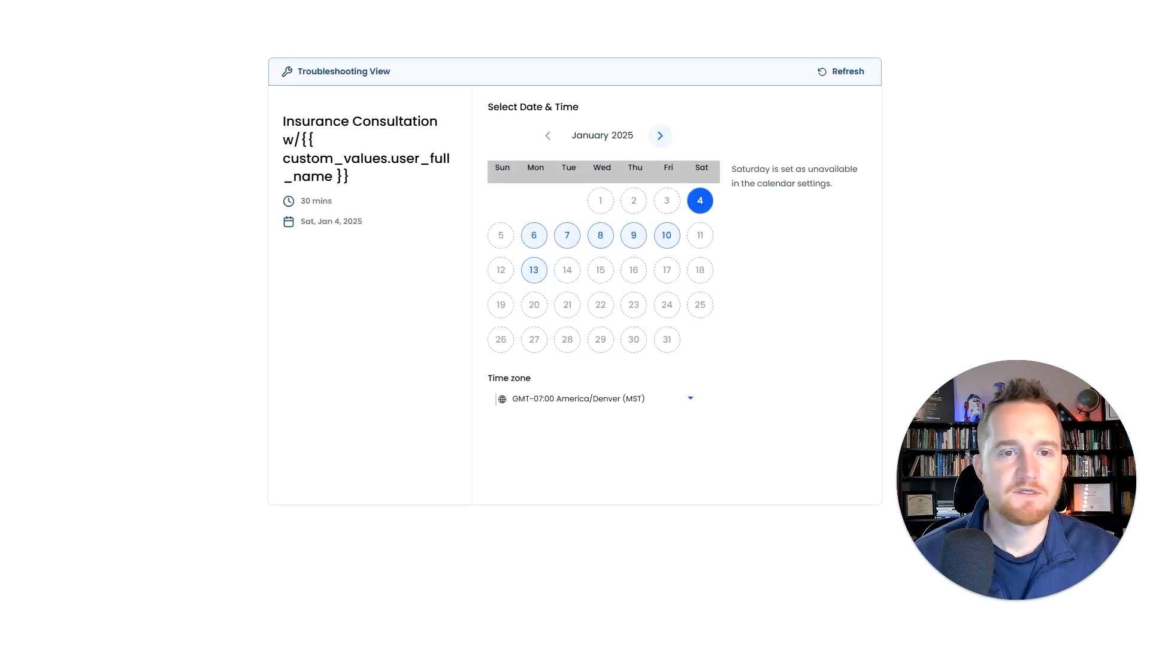
# - Check the reasons for unavailability on January 11, 18 and 23, 2025 in the troubleshooting calendar
pyautogui.click(701, 236)
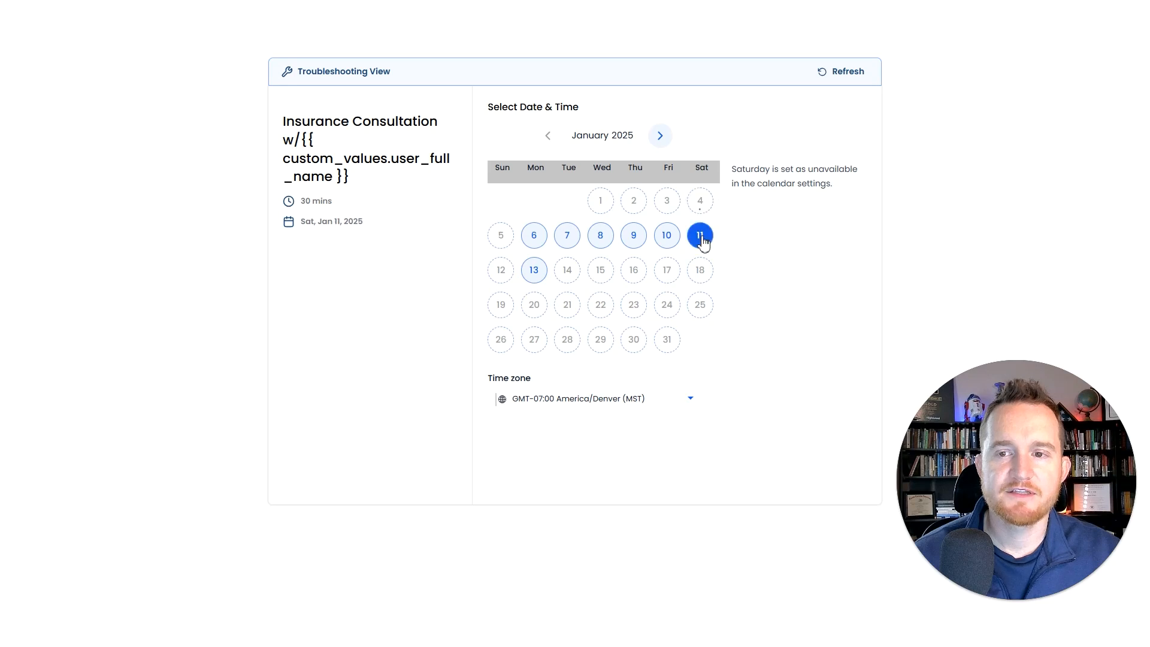
pyautogui.click(700, 272)
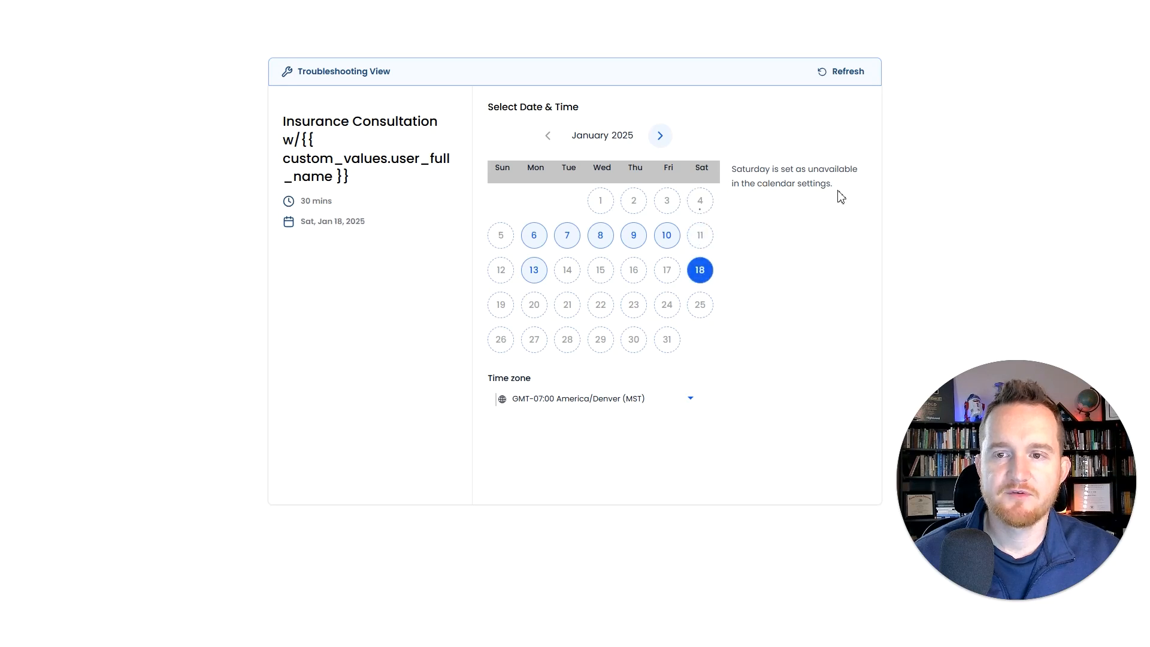
pyautogui.click(633, 305)
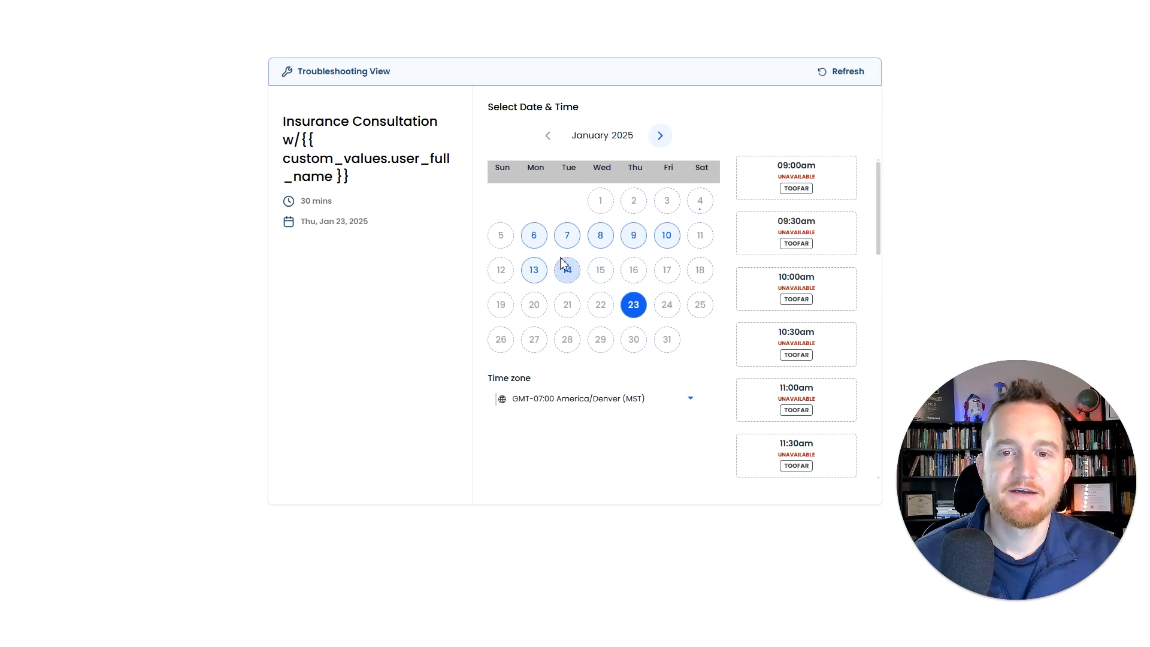
# - Browse the bookable time slots for January 7, 2025 and view the available time zones without choosing another one
pyautogui.click(568, 239)
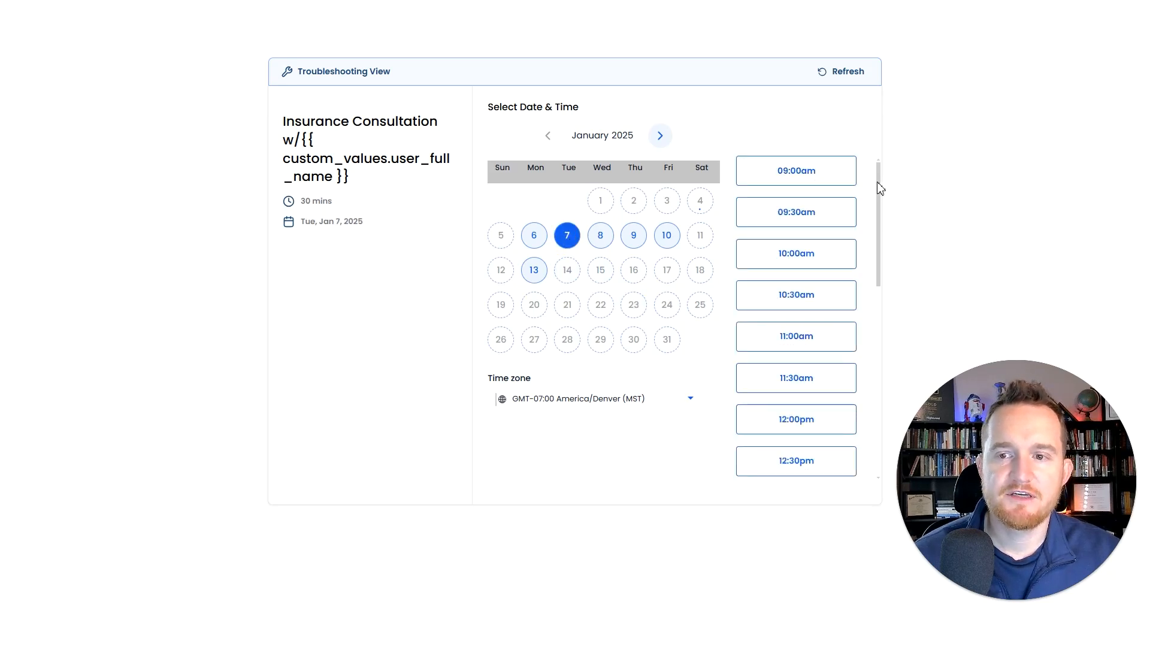
pyautogui.scroll(-1, 875, 198)
pyautogui.click(590, 397)
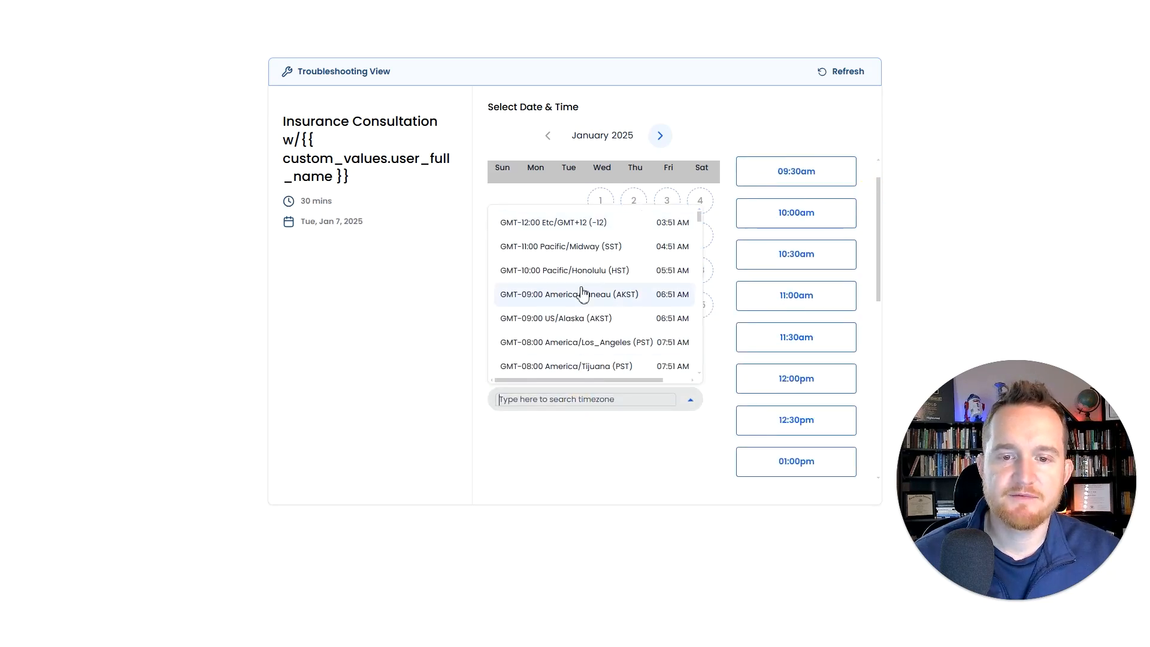
pyautogui.click(616, 418)
pyautogui.scroll(-1, 877, 198)
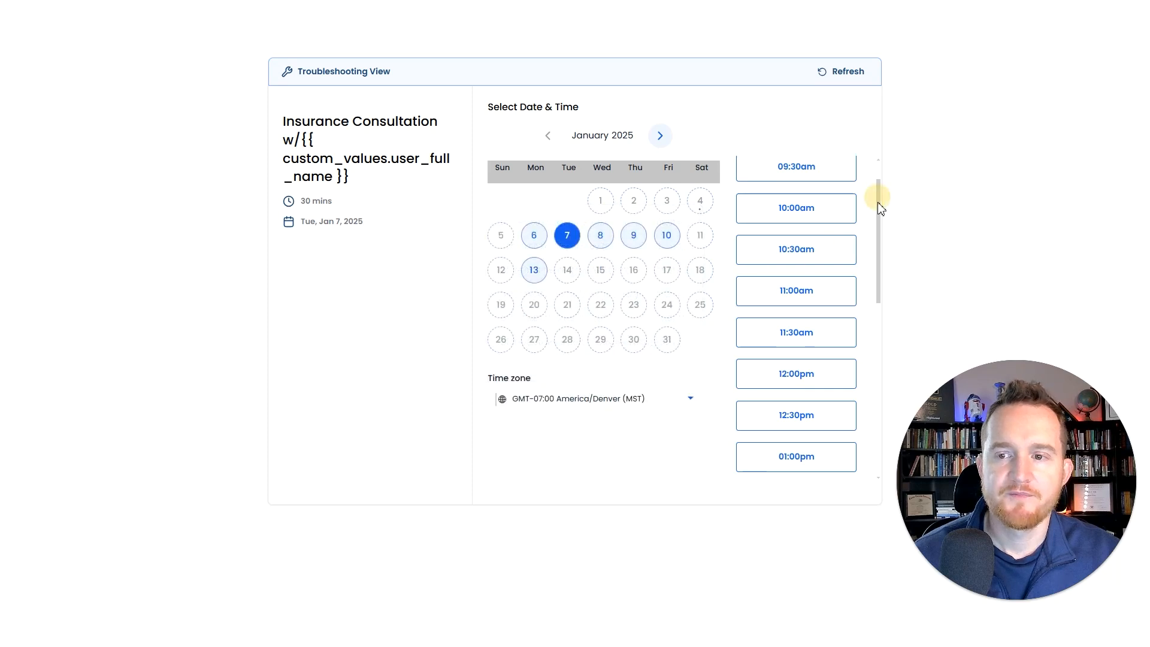
pyautogui.moveTo(878, 204); pyautogui.dragTo(873, 278)
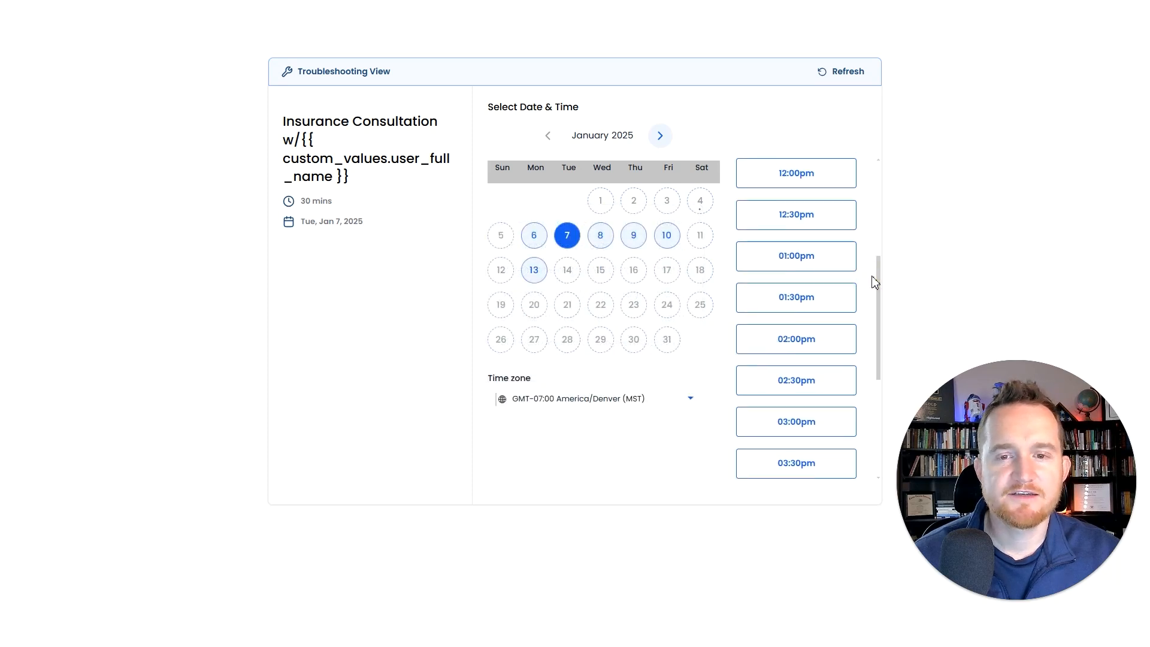
pyautogui.moveTo(880, 306); pyautogui.dragTo(872, 176)
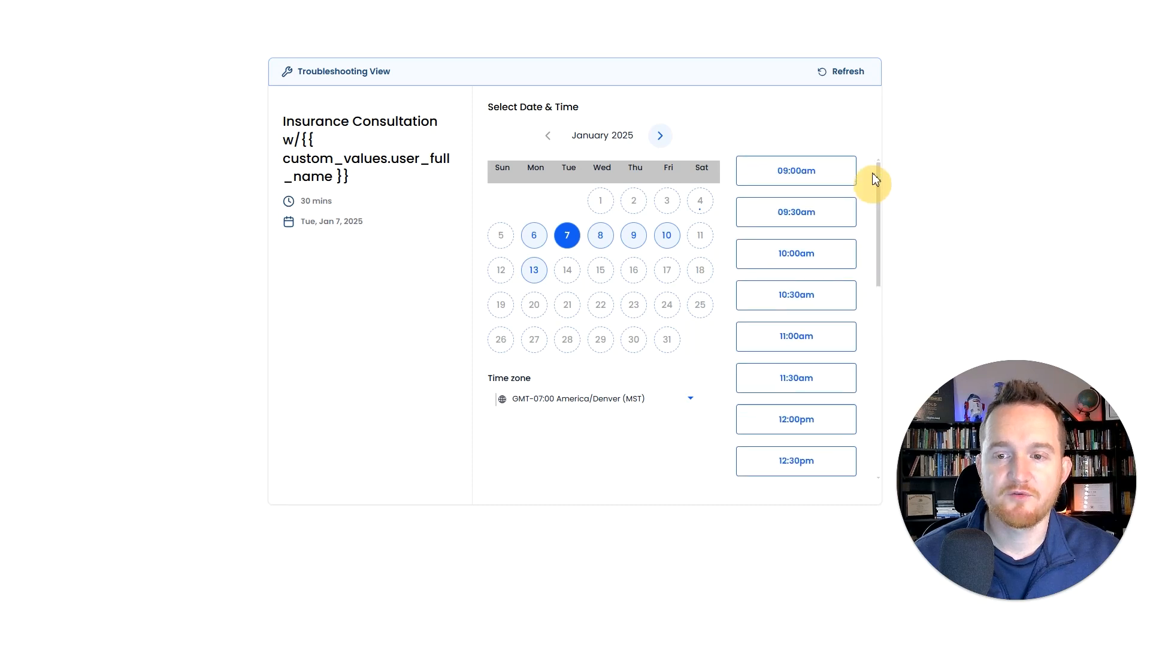
# - Check the availability of January 9, 11, 17 and 8, 2025, and close the troubleshooting view
pyautogui.click(634, 237)
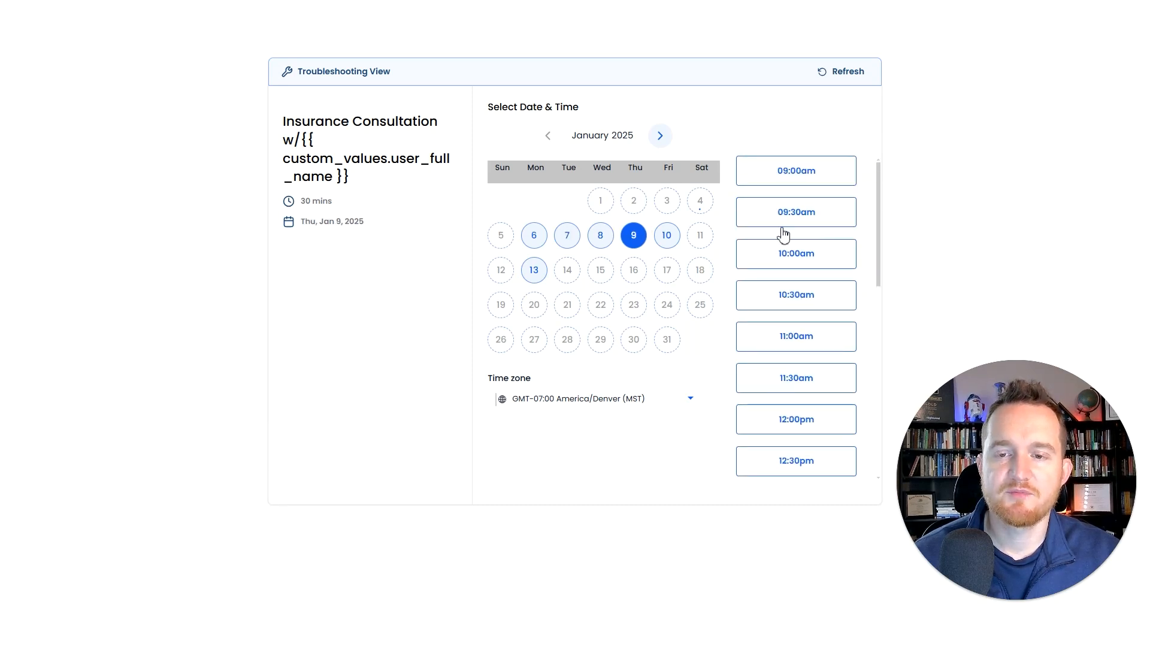
pyautogui.click(700, 239)
pyautogui.click(665, 274)
pyautogui.click(602, 243)
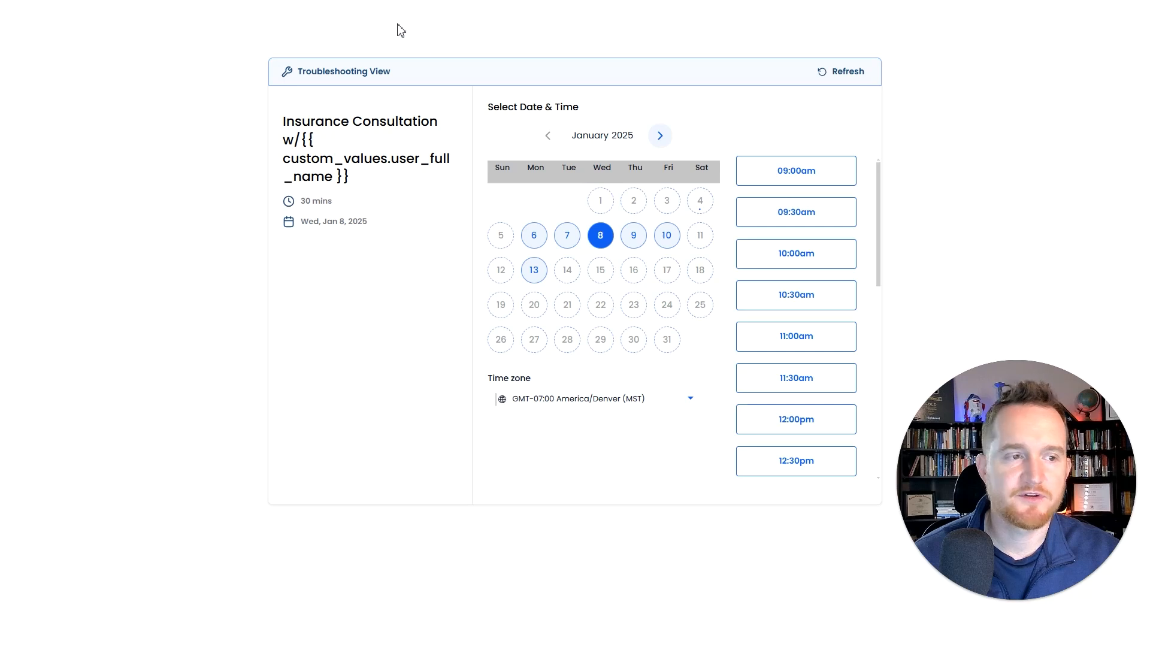
pyautogui.hotkey('ctrl', 'w')
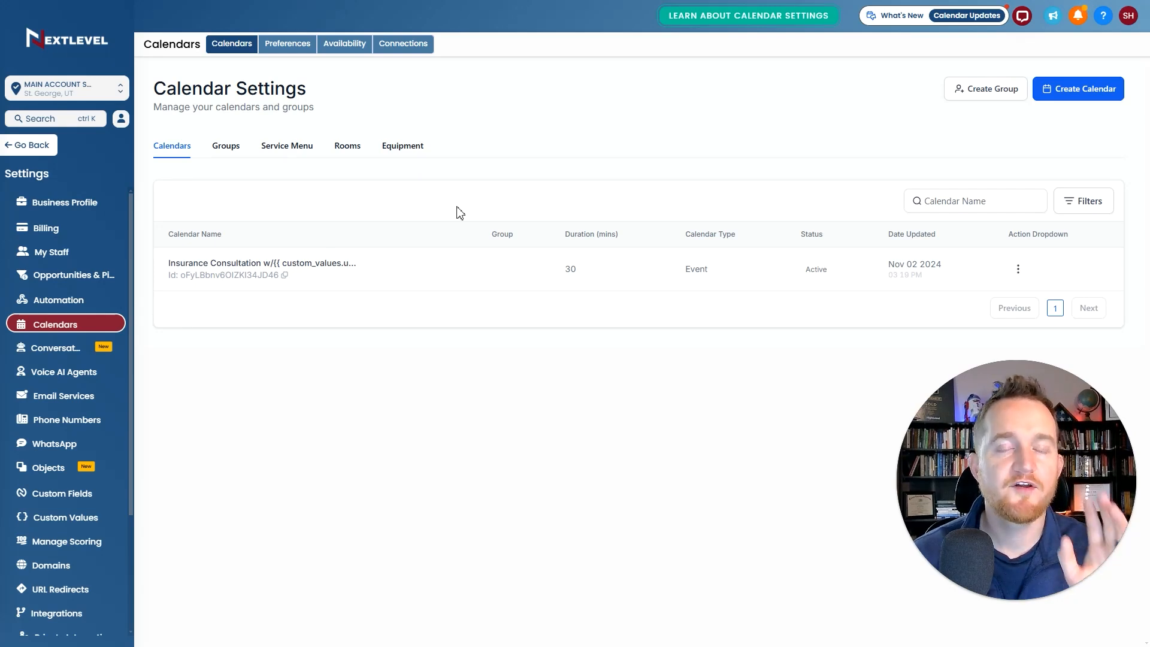
# - Open the Insurance Consultation calendar for editing and show its Forms & Payment settings
pyautogui.click(1017, 269)
pyautogui.click(989, 121)
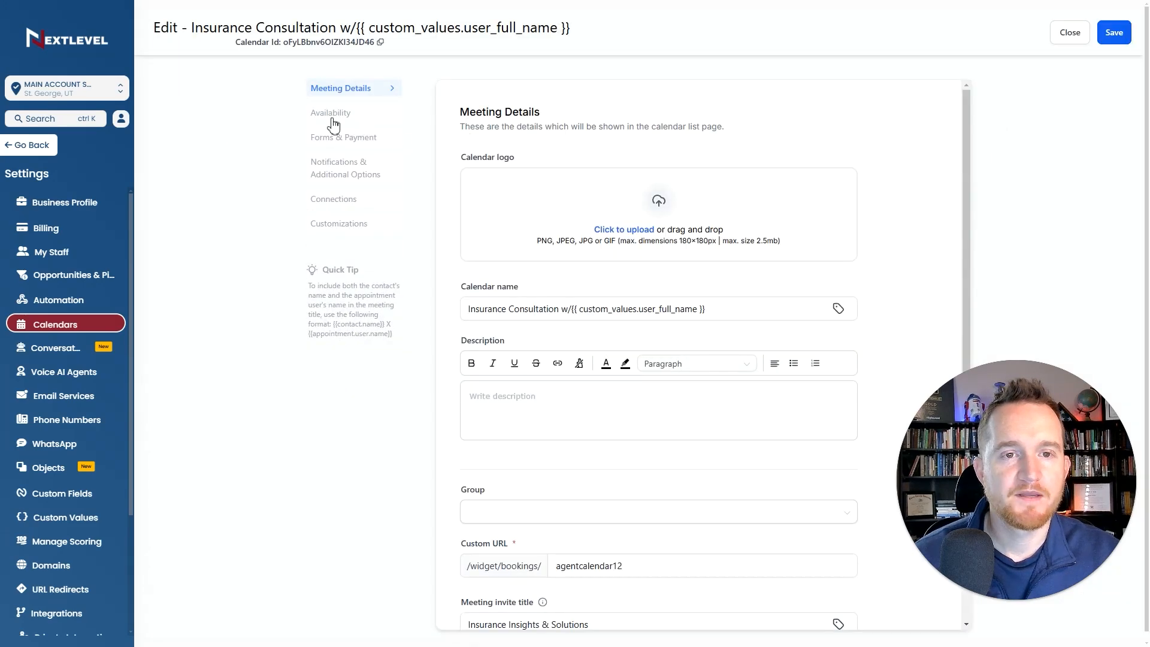
pyautogui.click(343, 138)
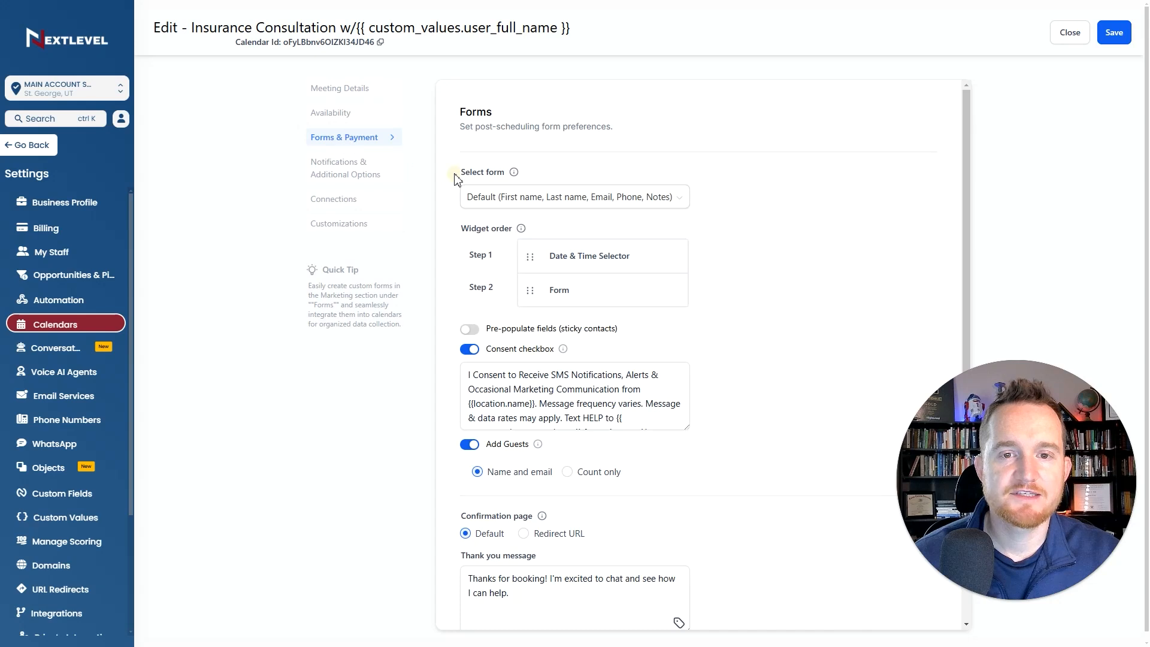
# - Review the forms available for the Insurance Consultation booking widget without choosing a different one
pyautogui.moveTo(456, 180); pyautogui.dragTo(527, 175)
pyautogui.click(571, 174)
pyautogui.click(567, 197)
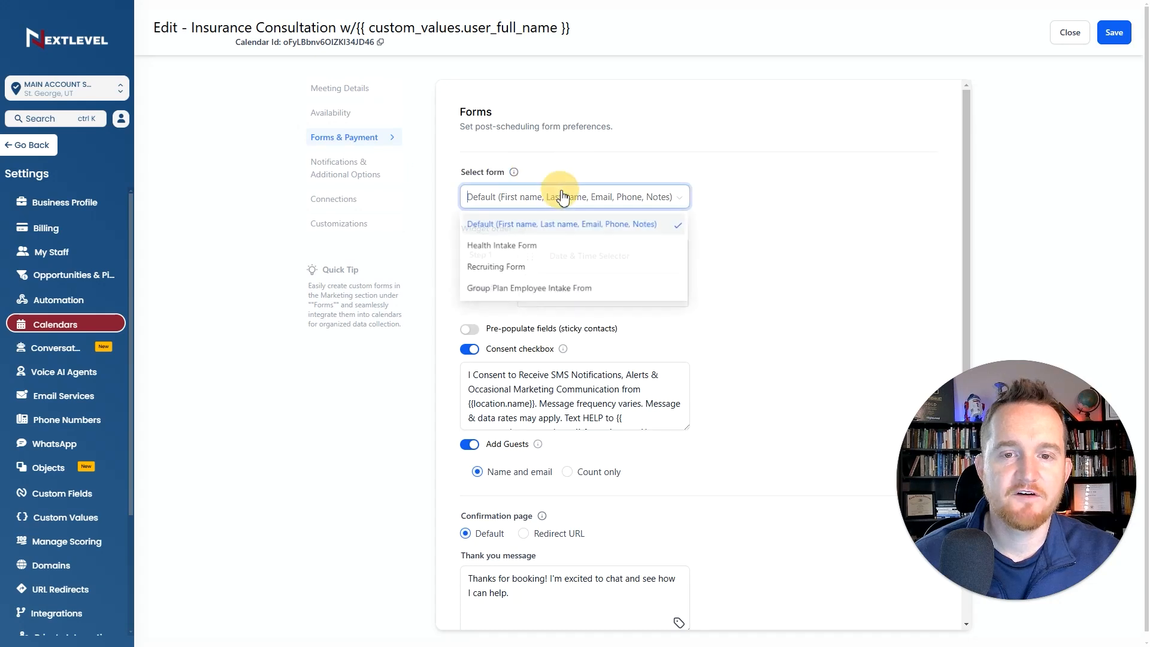
pyautogui.click(561, 169)
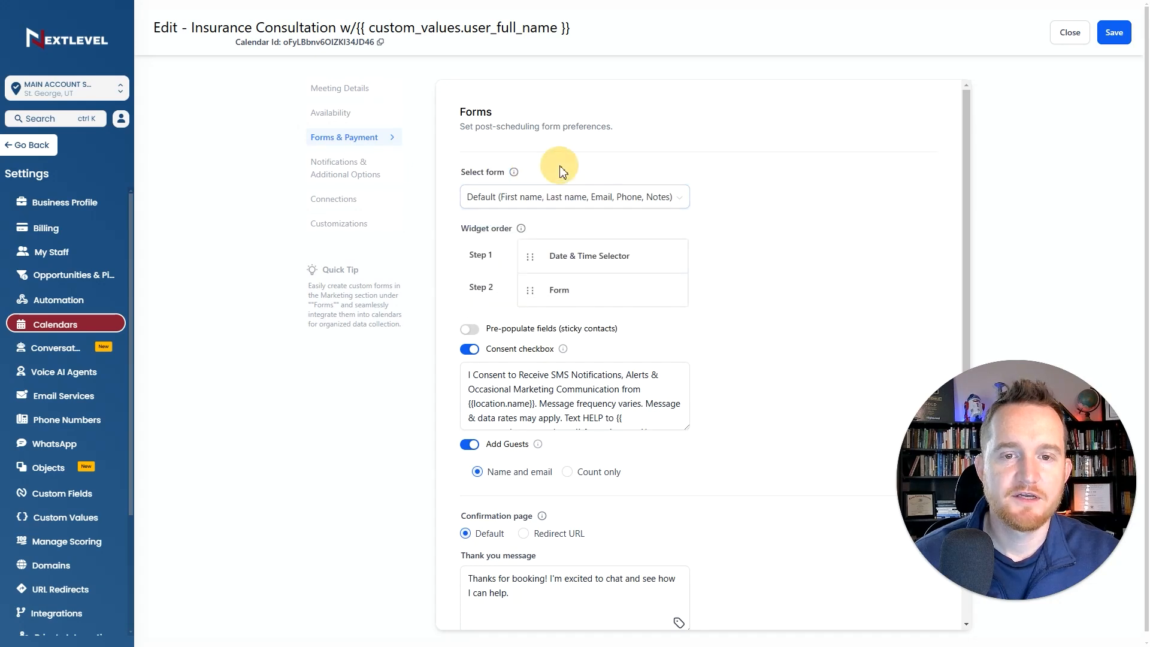
pyautogui.click(549, 198)
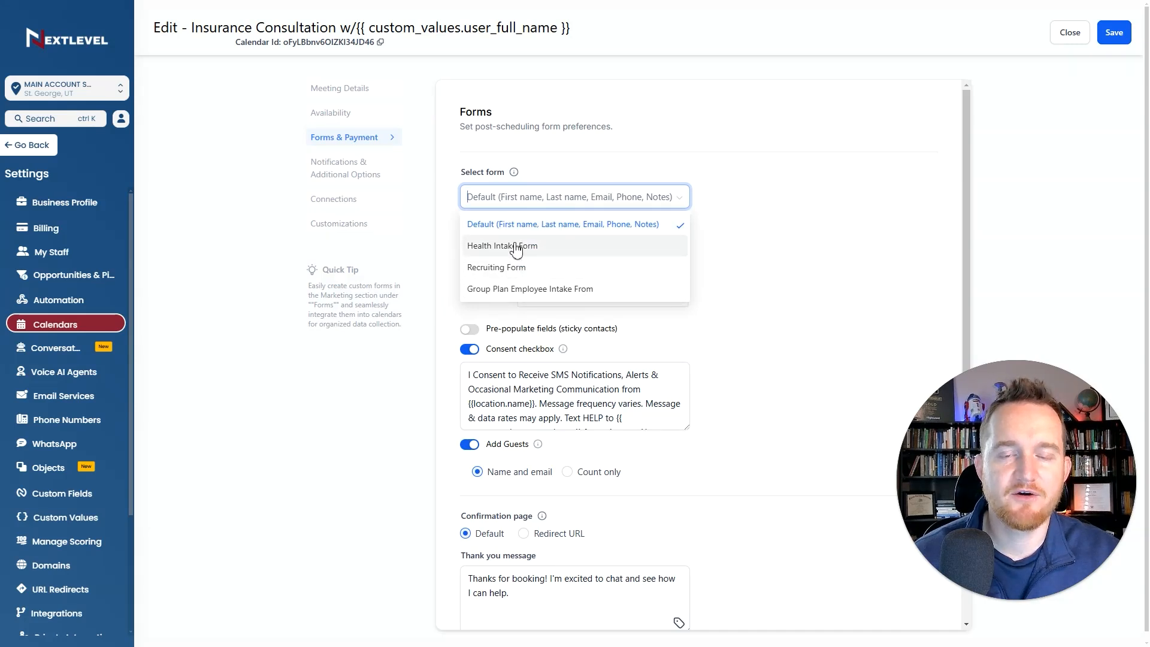
pyautogui.click(758, 218)
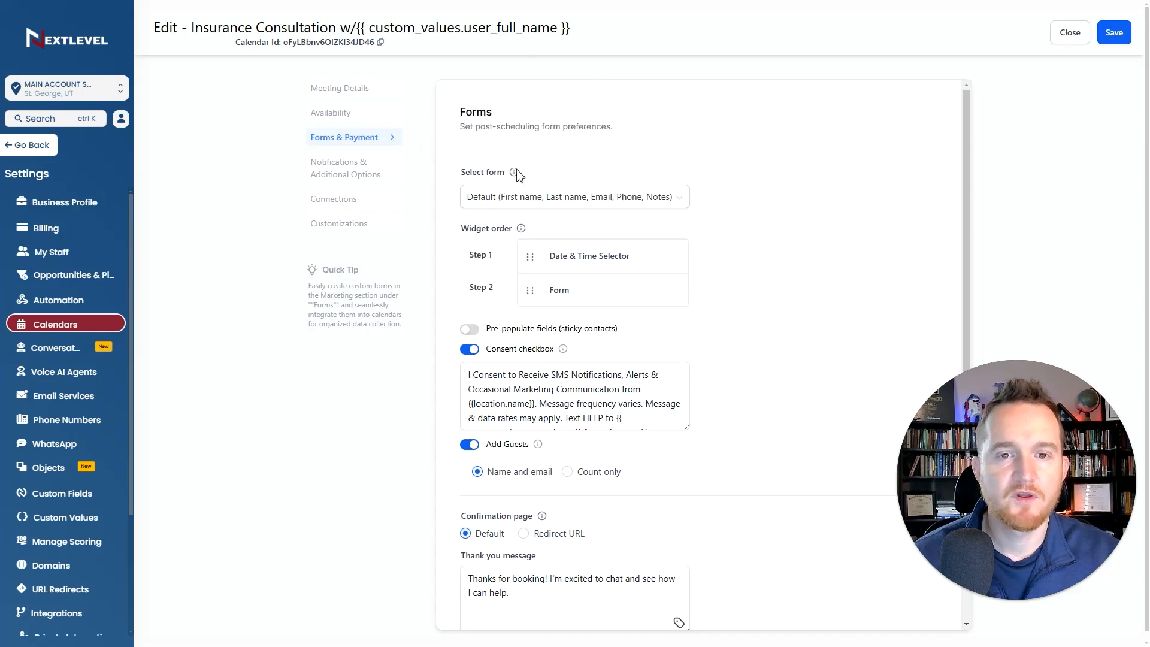
# - Leave the settings, open the Health Intake Form from the Sites forms to review its fields, and return to the forms list
pyautogui.click(41, 147)
pyautogui.click(56, 359)
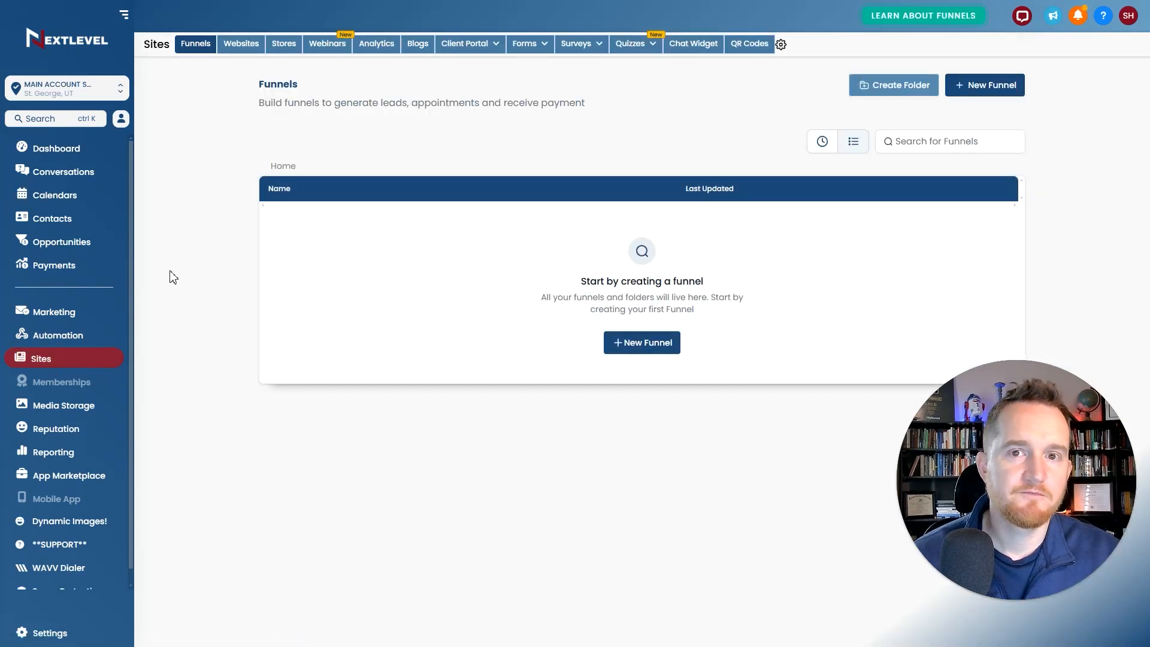
pyautogui.moveTo(525, 46)
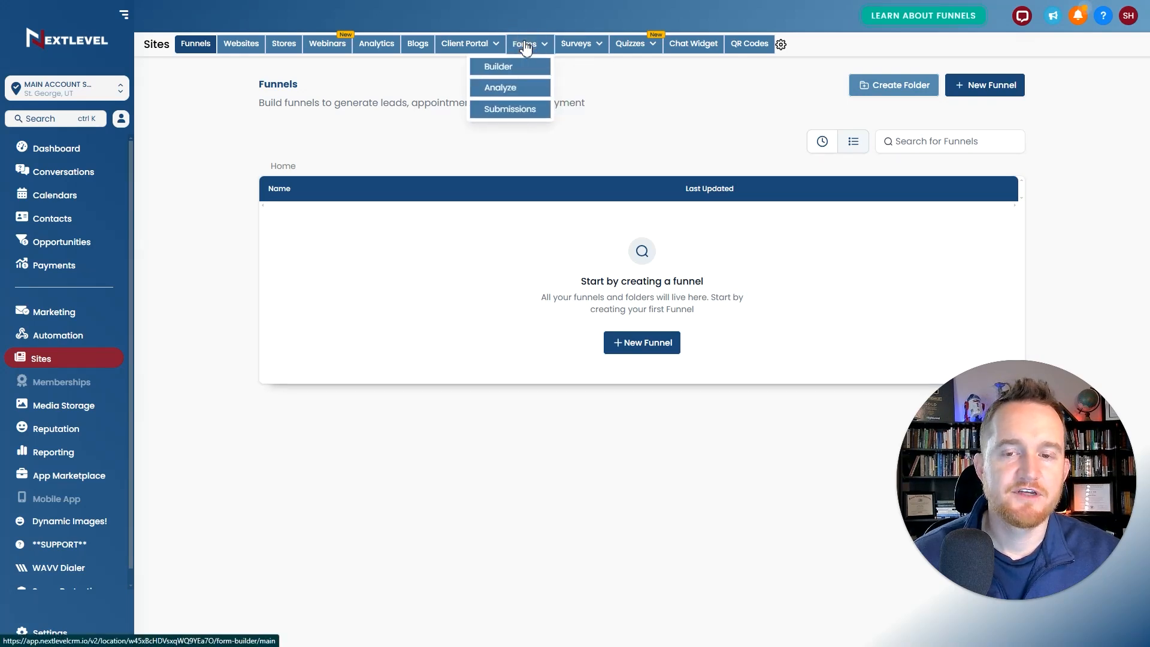
pyautogui.click(526, 47)
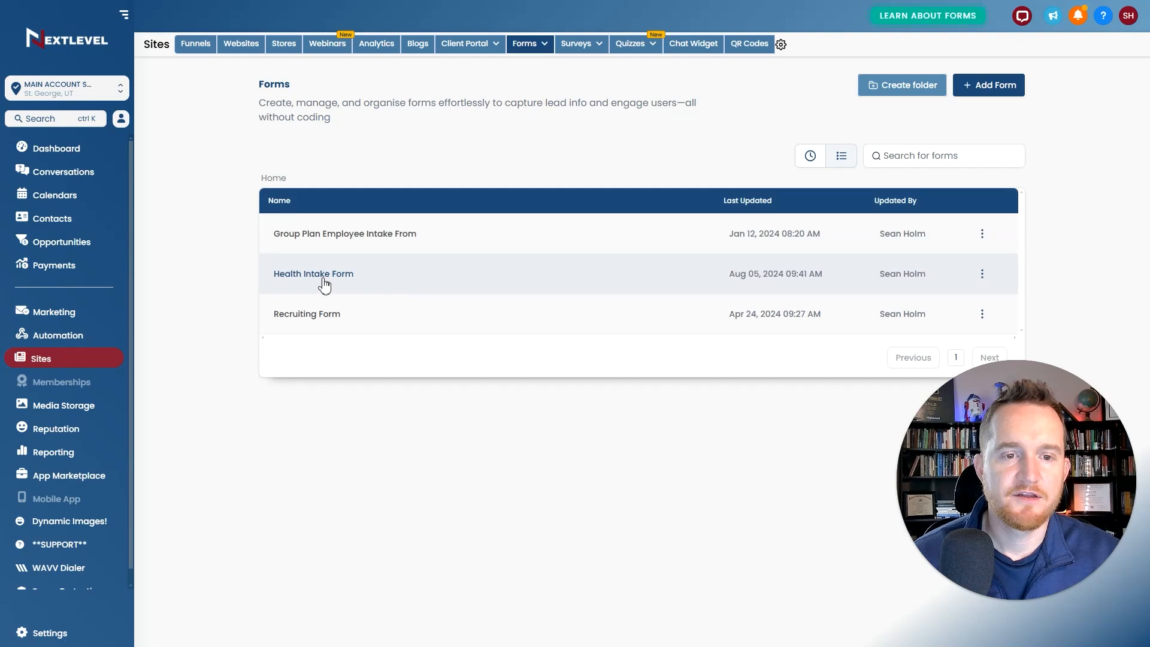
pyautogui.click(322, 277)
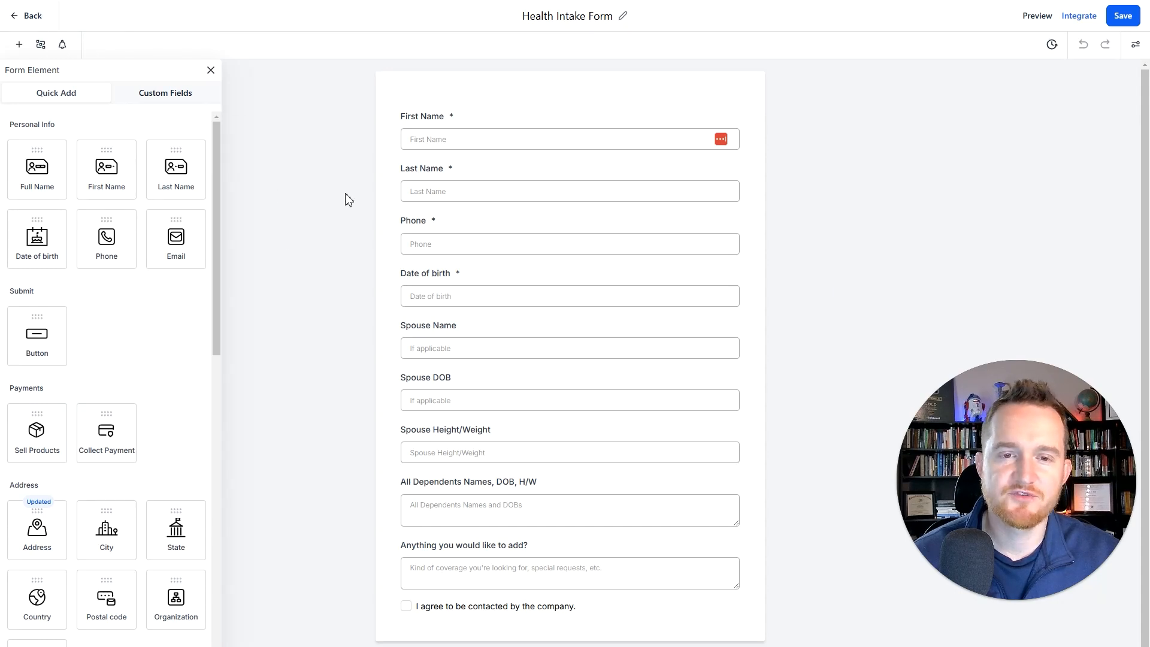
pyautogui.click(23, 14)
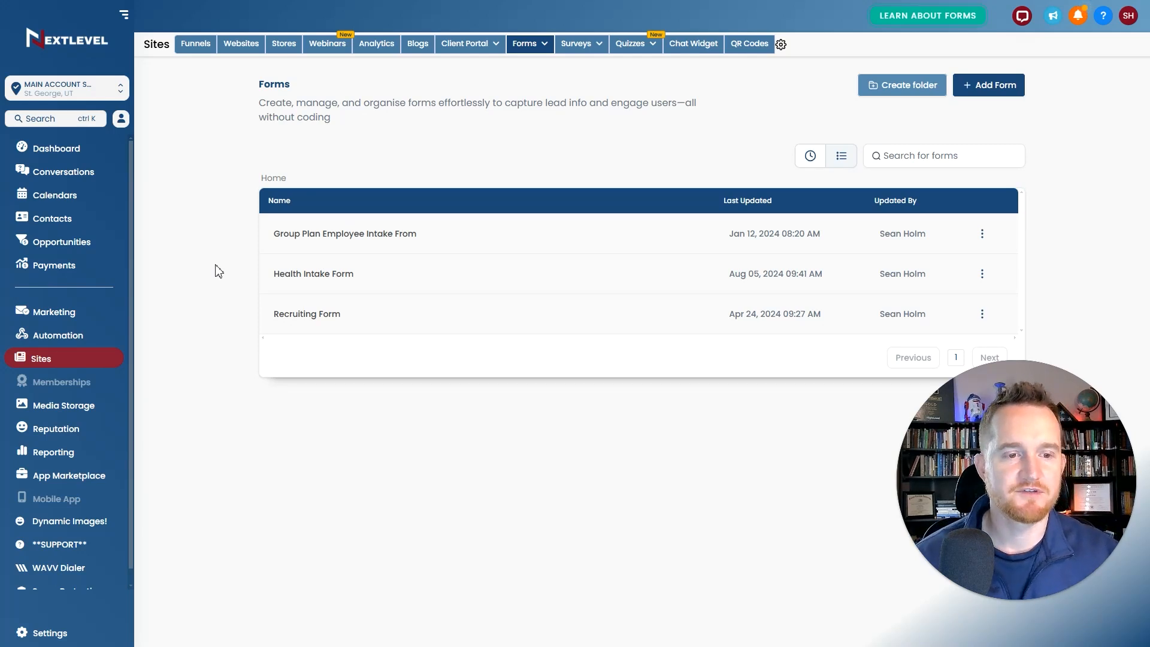
# - Browse the help options in the NextLevel Support Center and open the Support Library
pyautogui.scroll(-1, 45, 362)
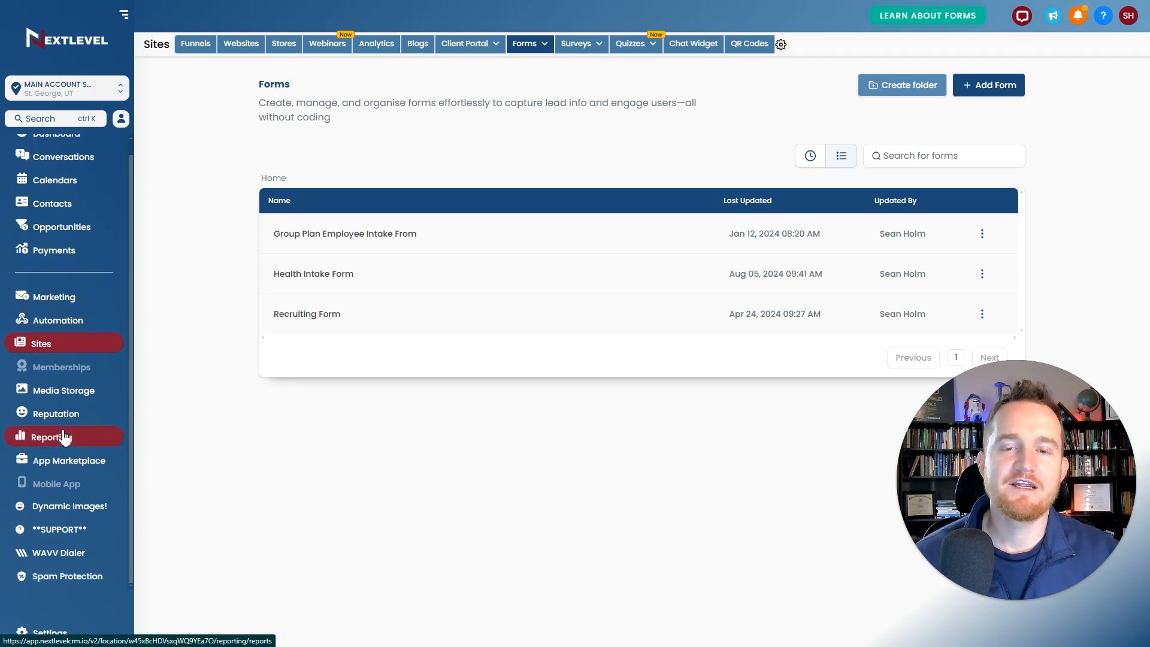
pyautogui.click(88, 532)
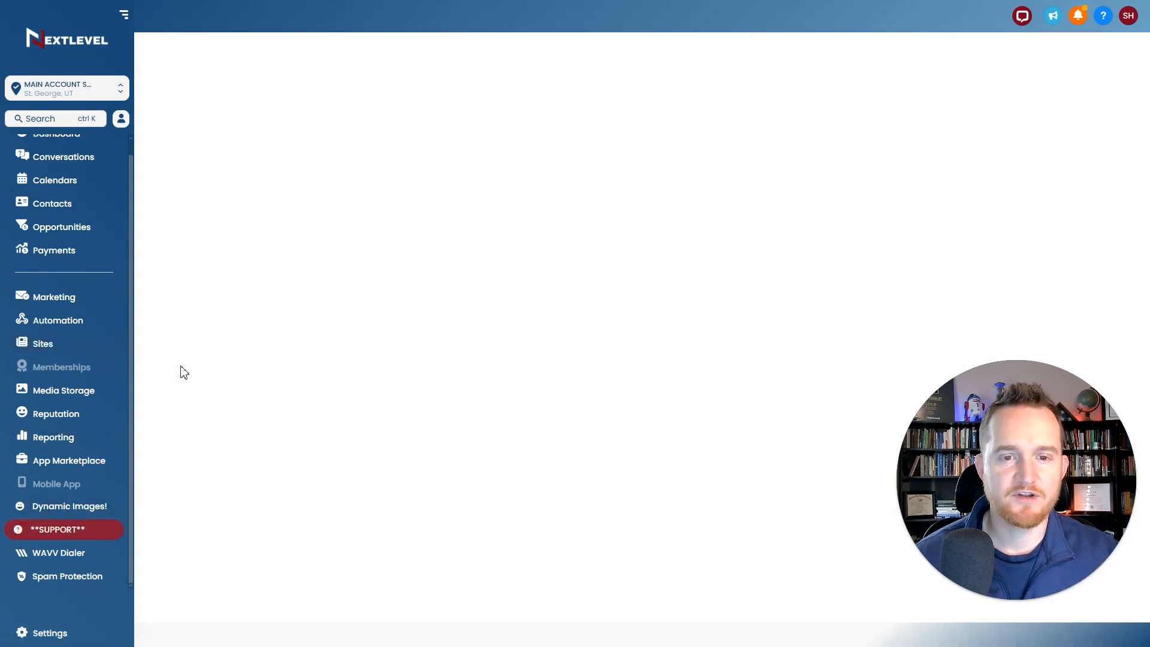
pyautogui.scroll(-5, 236, 372)
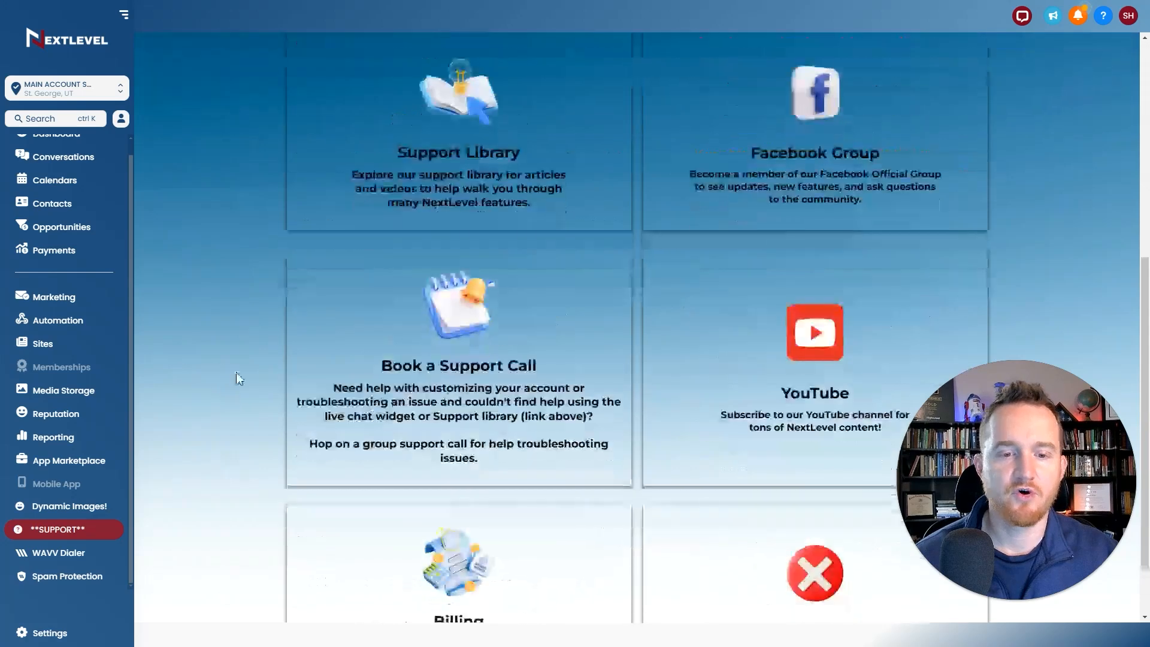
pyautogui.scroll(5, 493, 358)
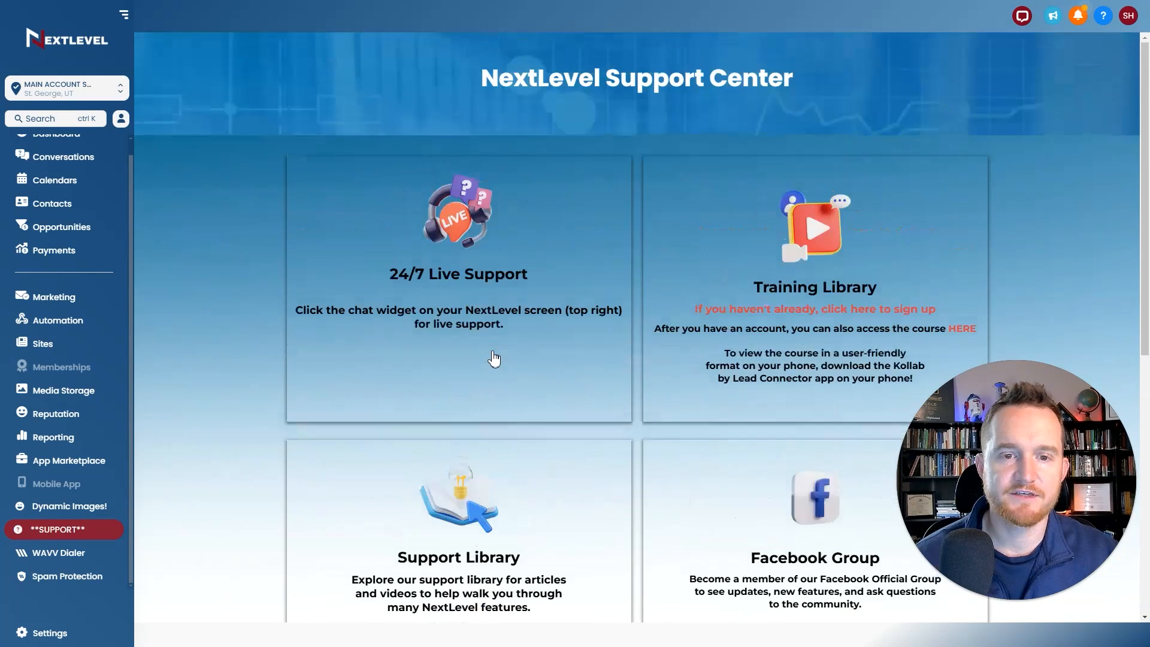
pyautogui.click(459, 497)
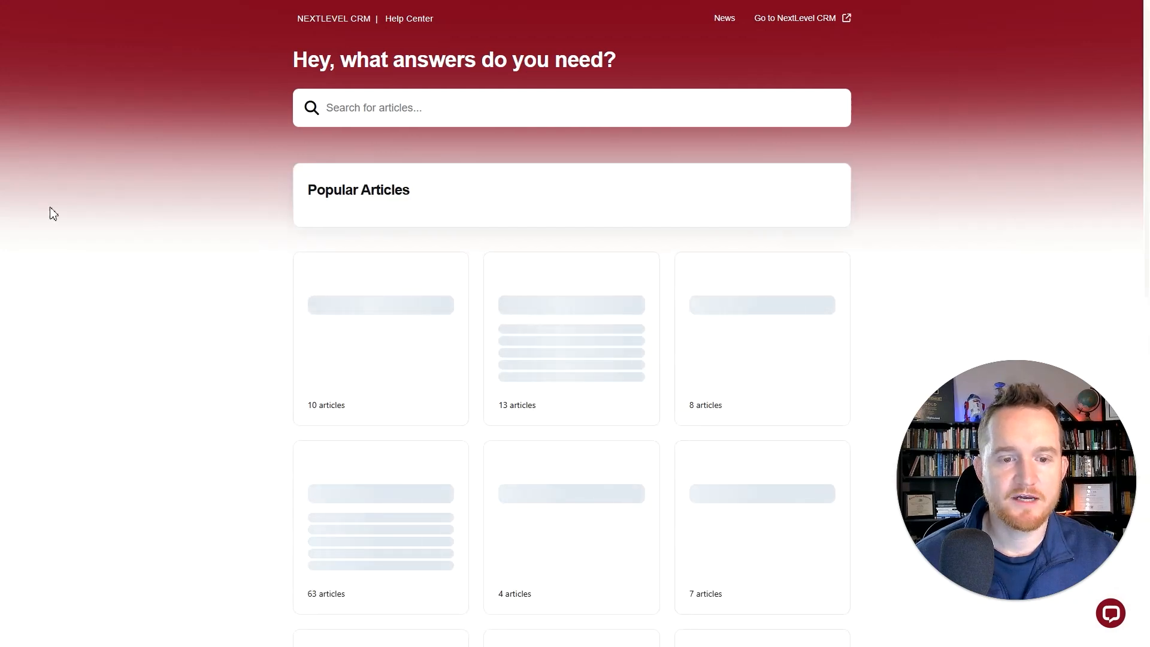
# - Open the popular help article "Calendar Setup 101", skim it, and jump to its "Designing Your Calendar" section
pyautogui.scroll(-3, 266, 259)
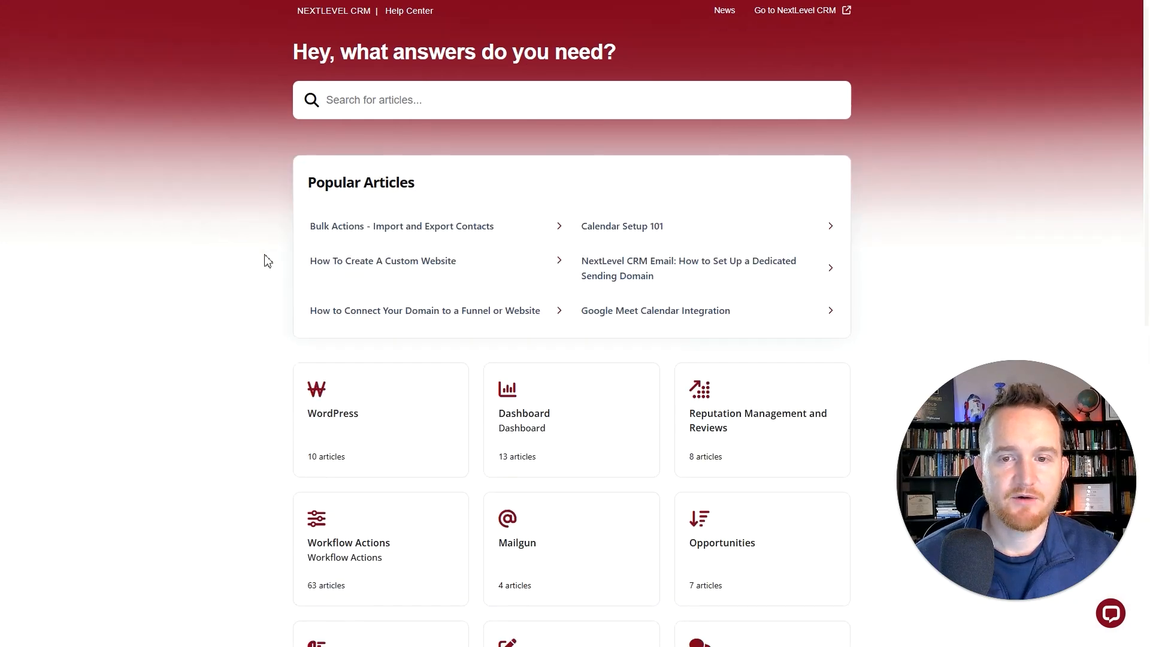
pyautogui.scroll(2, 270, 260)
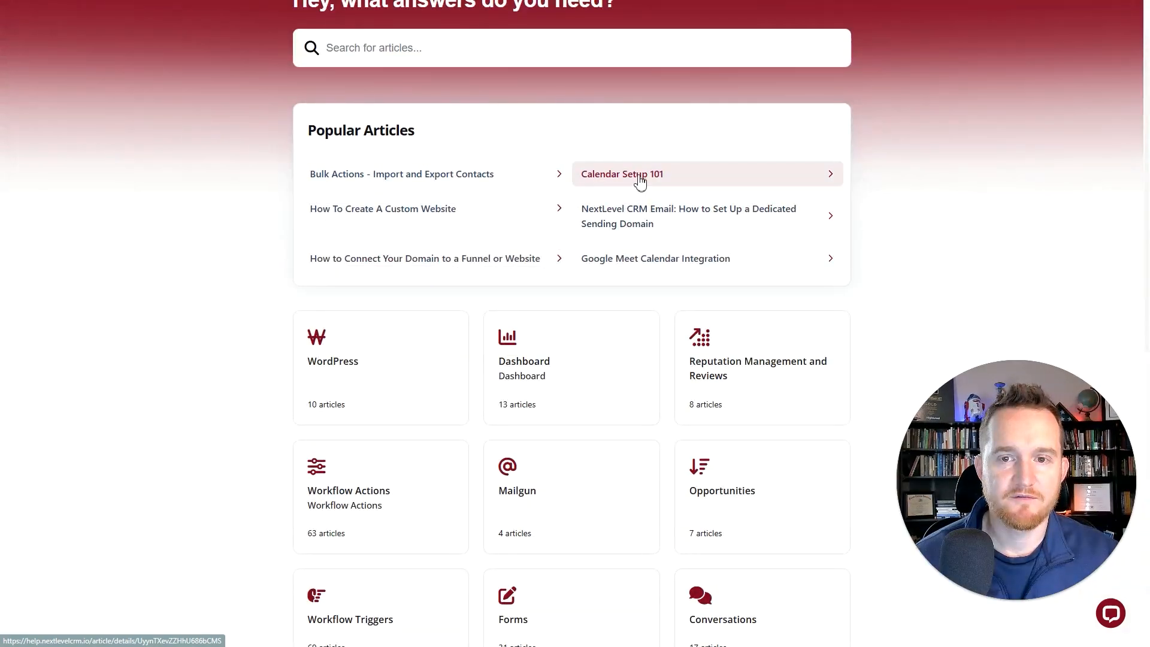
pyautogui.click(636, 174)
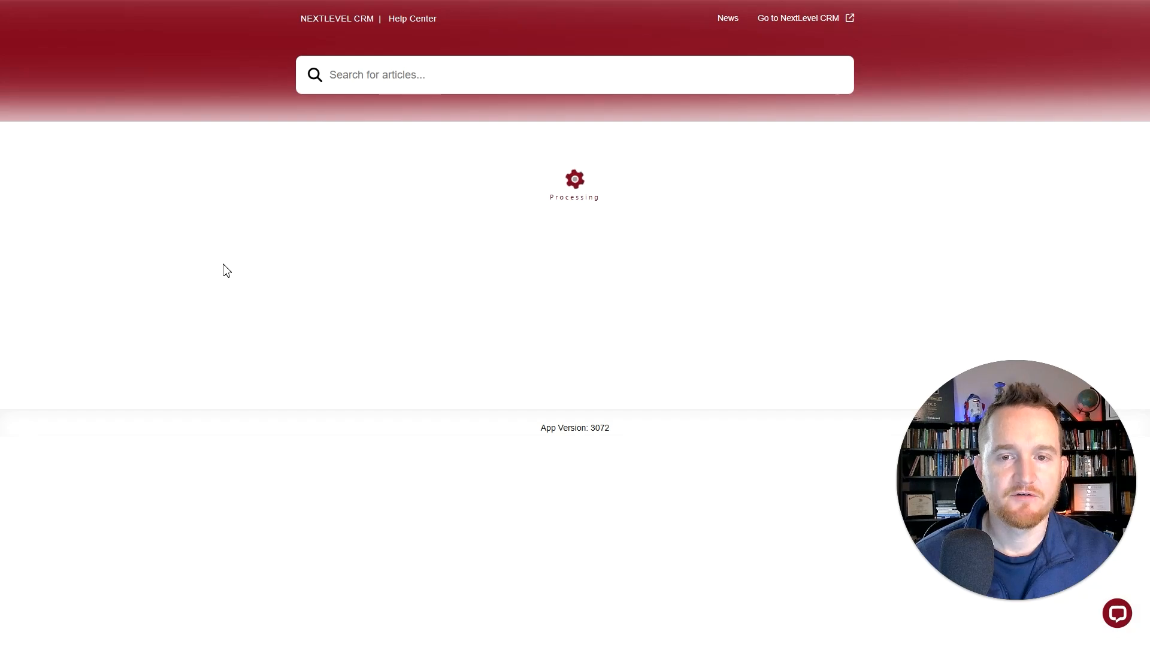
pyautogui.scroll(-5, 287, 299)
pyautogui.scroll(-20, 283, 295)
pyautogui.scroll(-20, 283, 291)
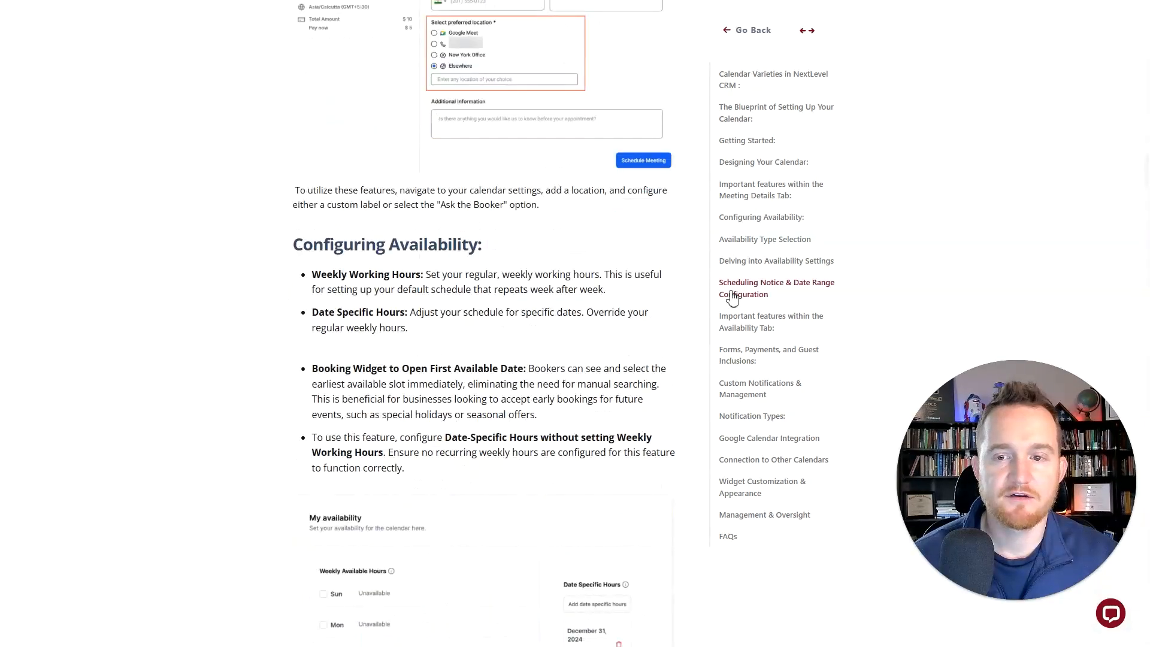
pyautogui.click(753, 168)
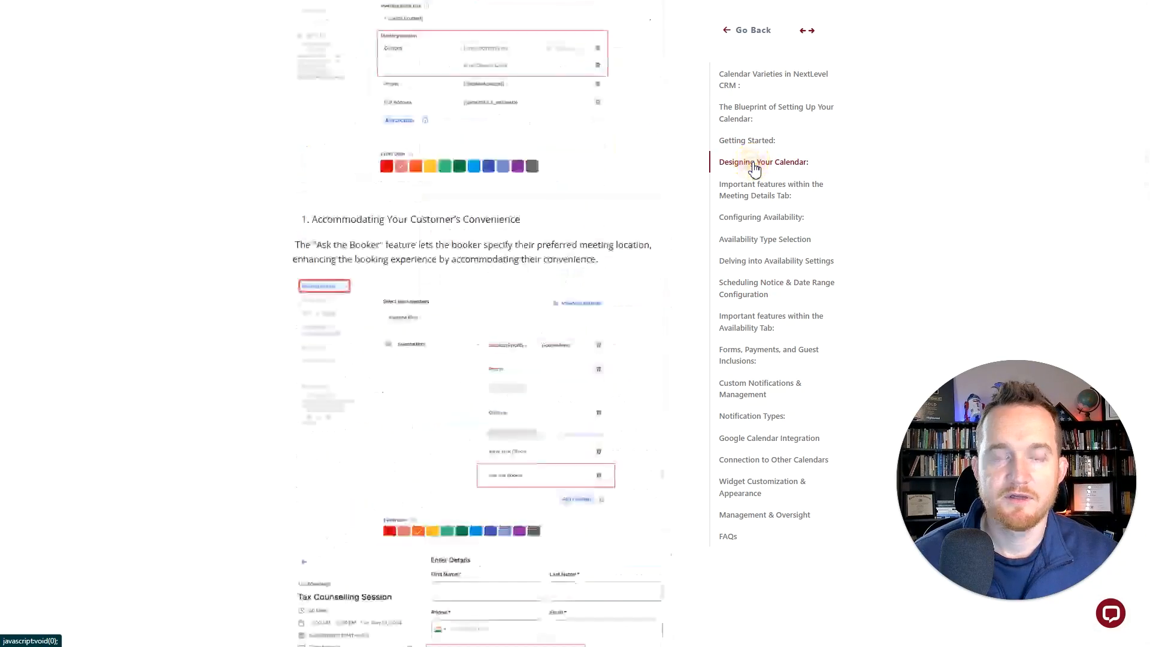